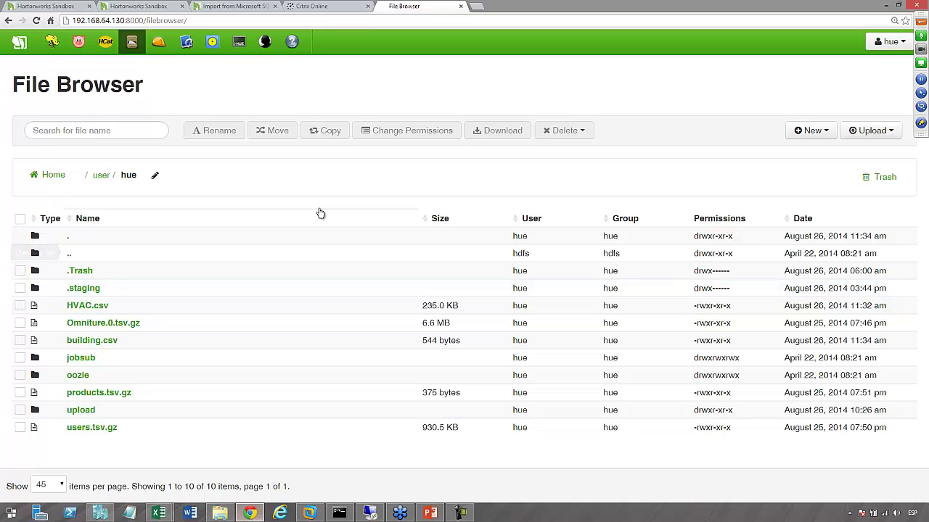
Open Hue's About page listing Sandbox 2.1 versions such as Hue 2.3.1-385 and Hadoop 2.4.0
left_click(19, 45)
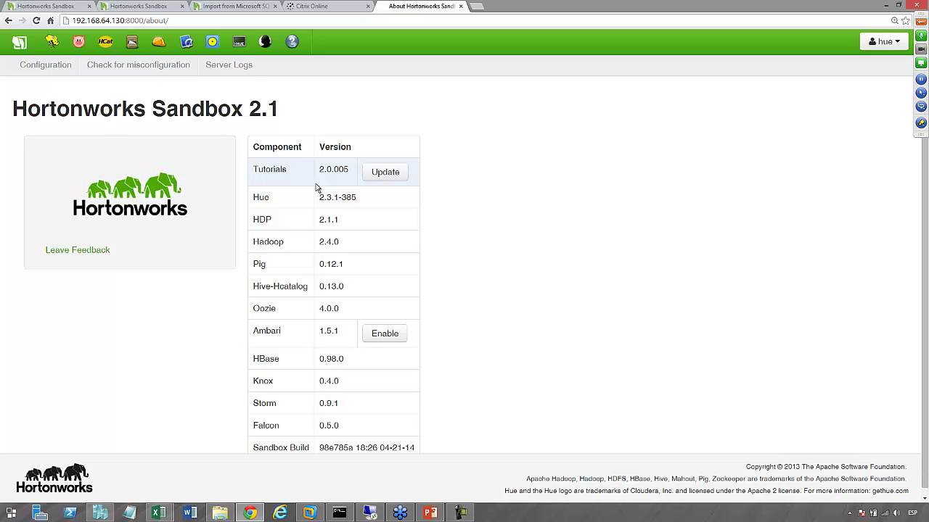
Highlight HDP 2.1.1, Hadoop 2.4.0, Hive-Hcatalog 0.13.0 and Ambari 1.5.1, then return to the file browser
left_click_drag(318, 219, 341, 219)
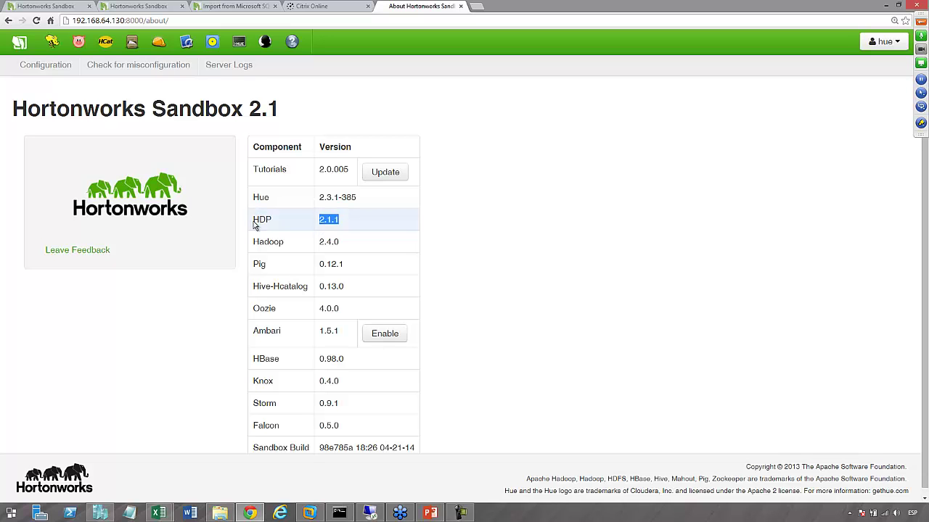
left_click(320, 243)
left_click_drag(320, 242, 344, 242)
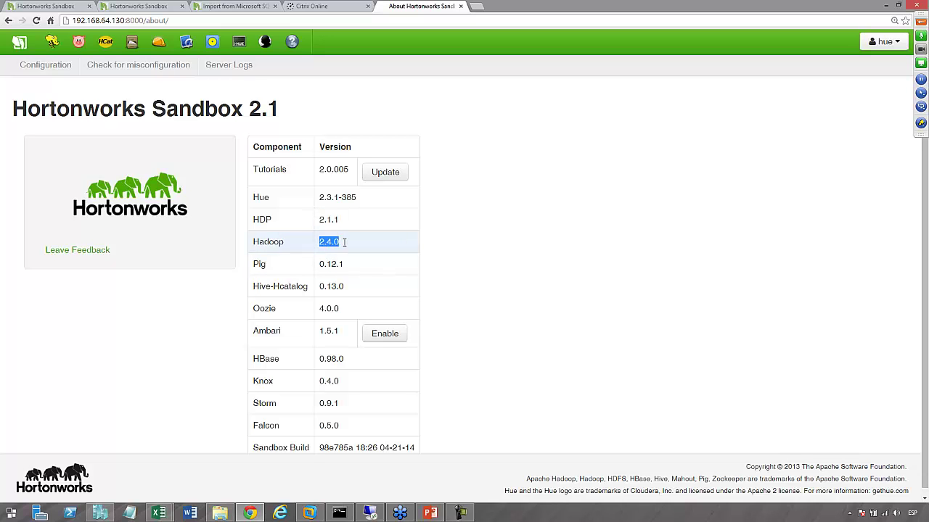
left_click_drag(320, 264, 344, 287)
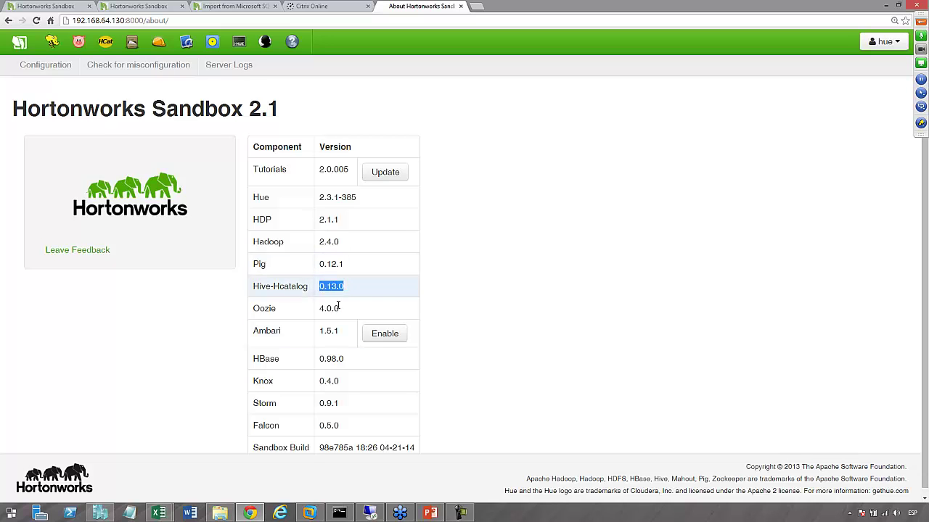
left_click_drag(320, 332, 338, 331)
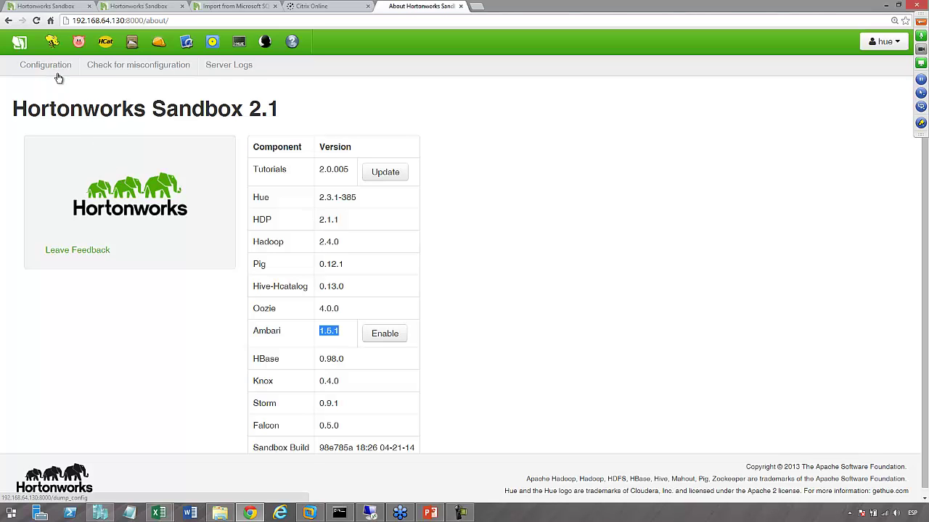
left_click(131, 41)
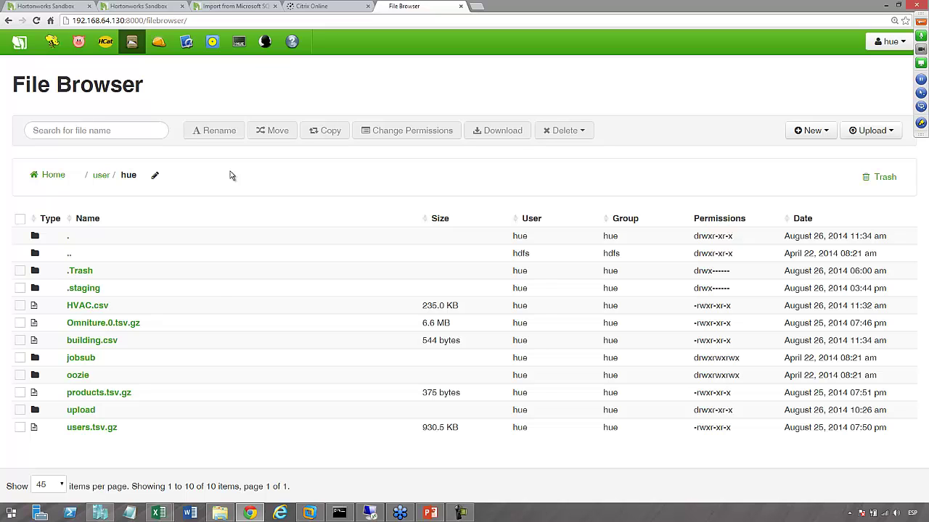
mouse_move(224, 516)
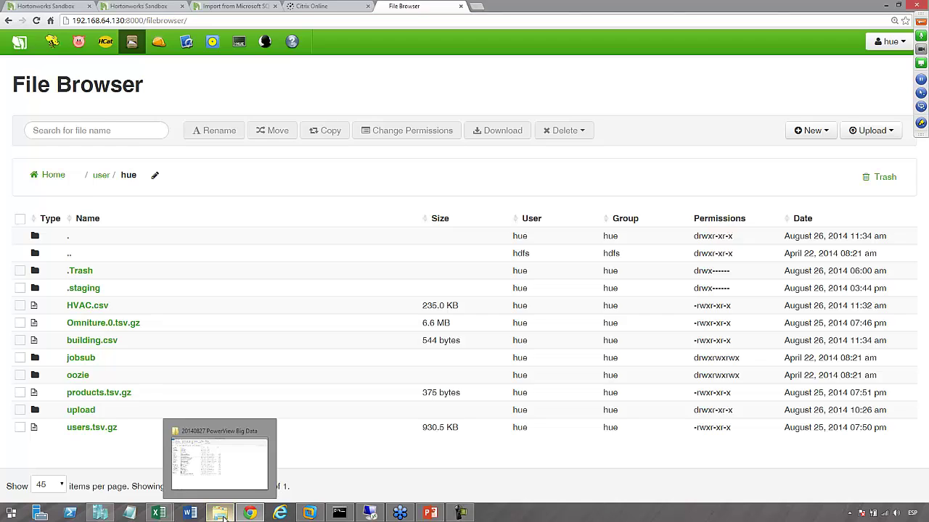
Browse the PowerView Big Data folder back to RefineDemoData\data and open Omniture.0.tsv.gz
left_click(224, 516)
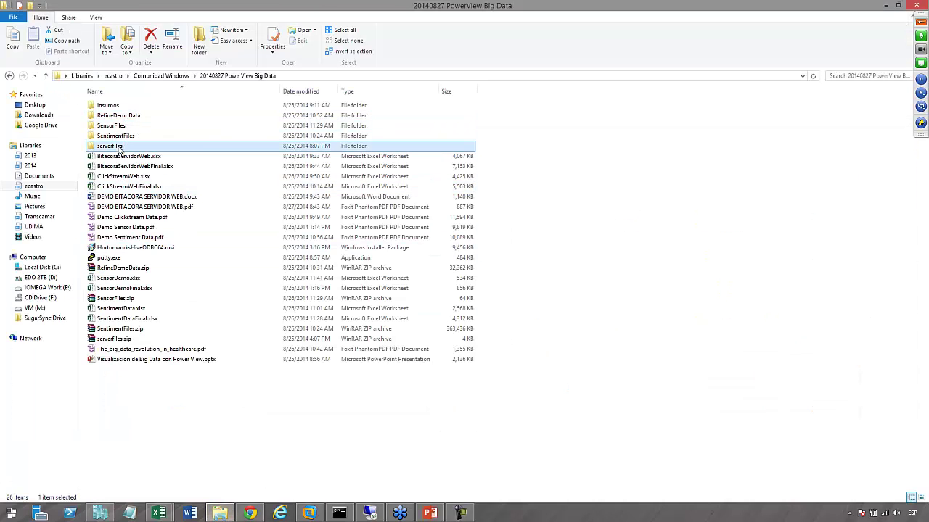
double_click(116, 146)
double_click(125, 108)
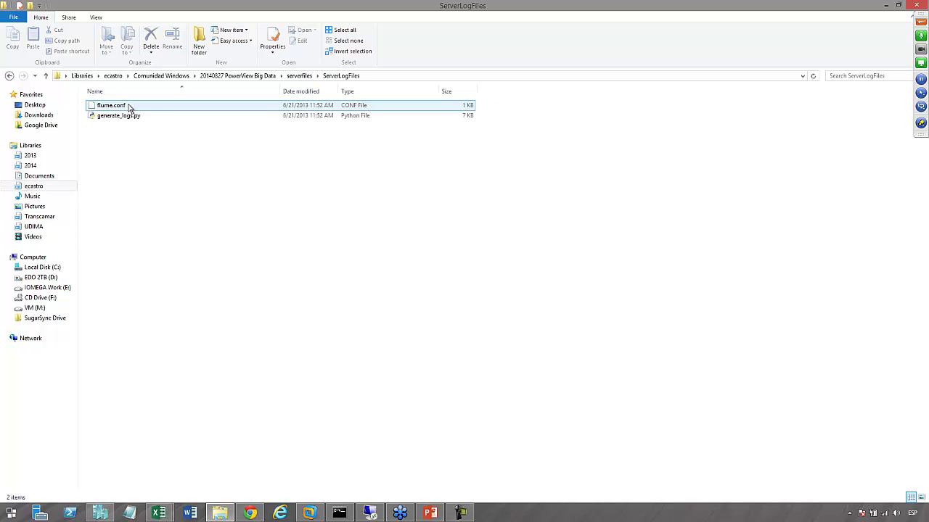
left_click(8, 75)
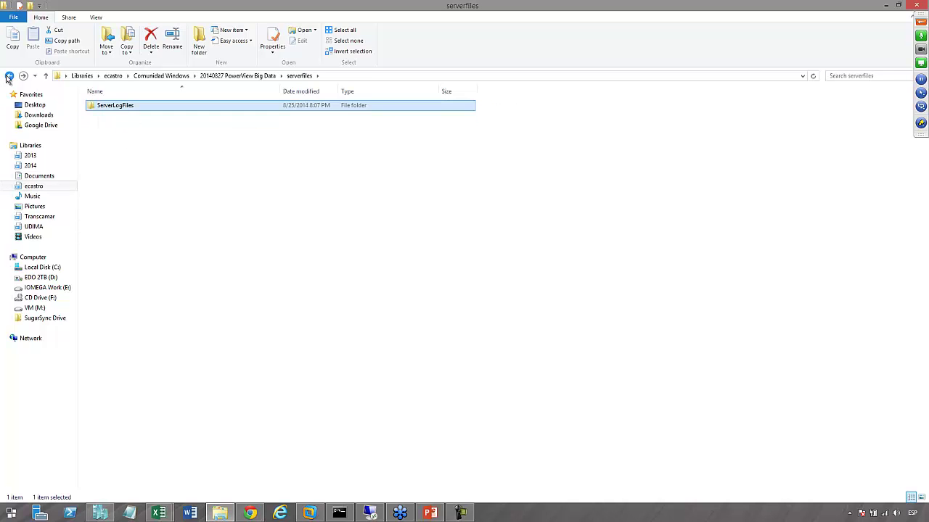
left_click(9, 76)
left_click(122, 147)
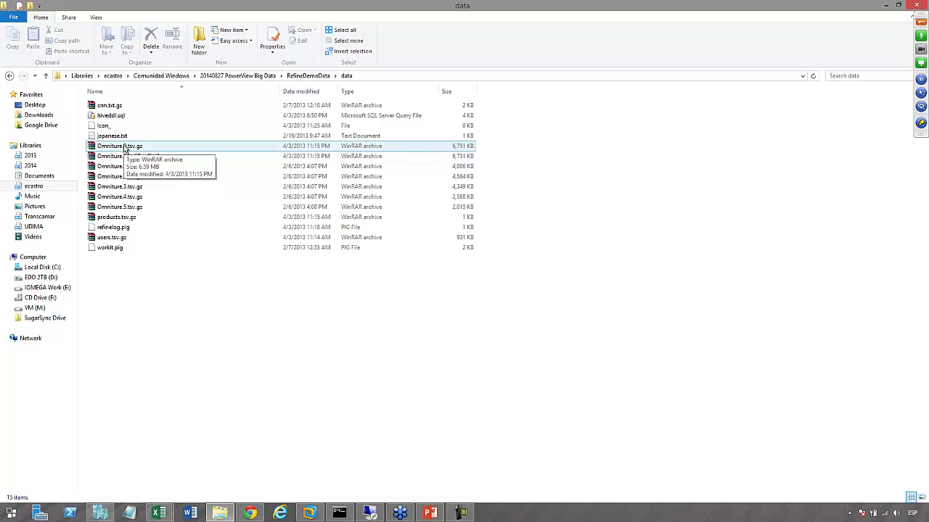
double_click(124, 148)
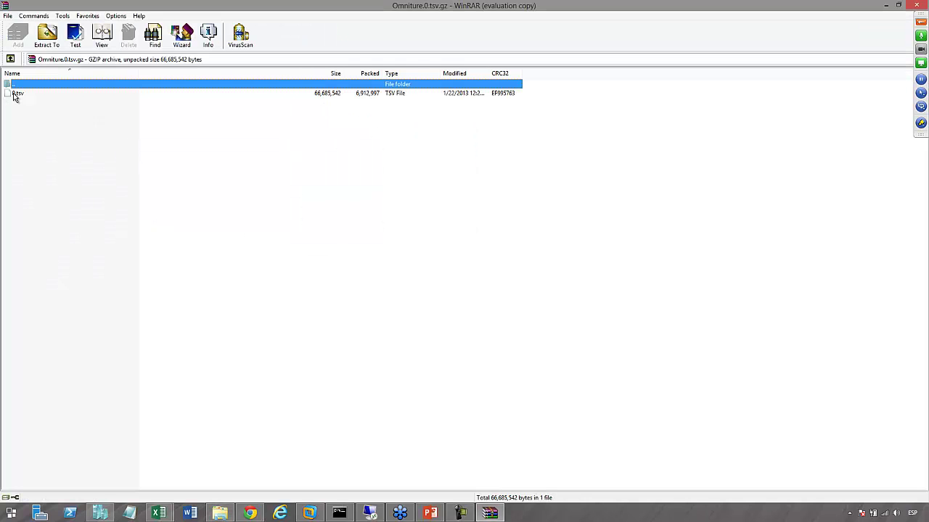
Open the archive's tsv data file in maximized Notepad to view its tab-separated rows
double_click(16, 93)
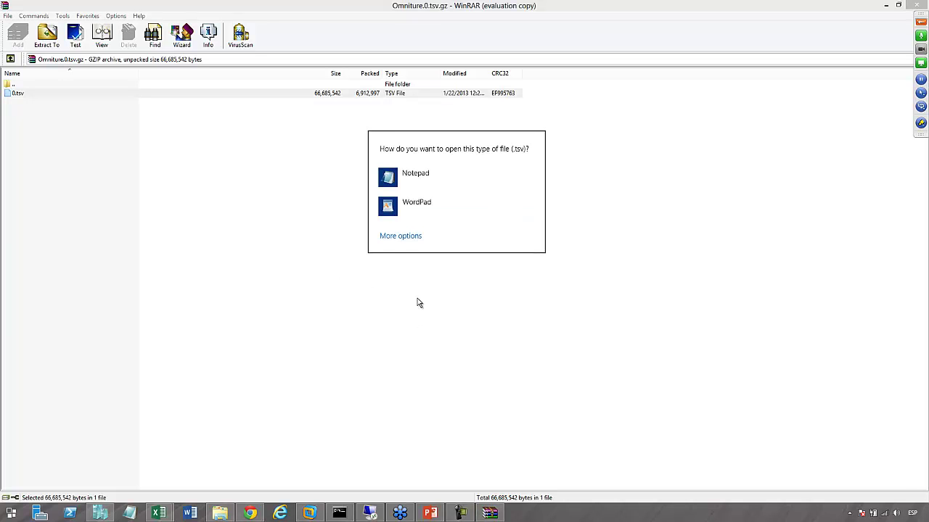
left_click(415, 175)
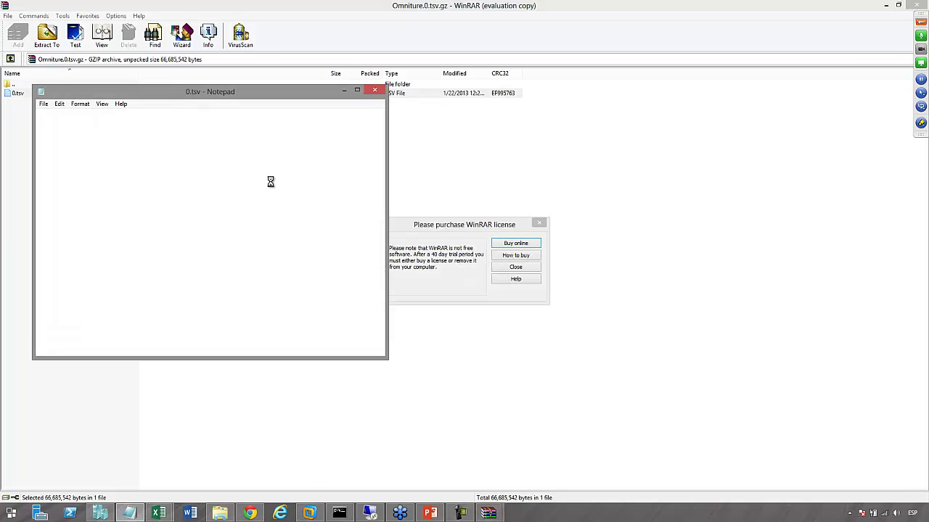
left_click(357, 90)
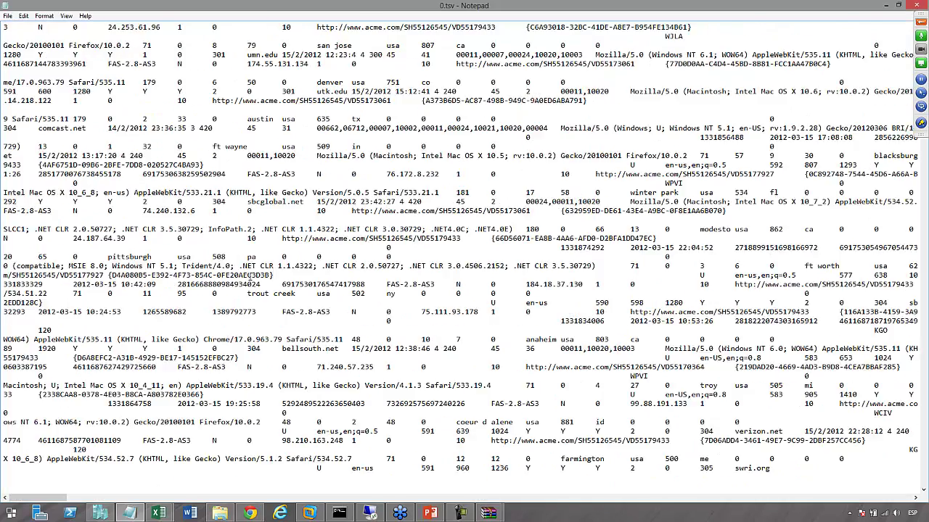
scroll(249, 276, "up", 10)
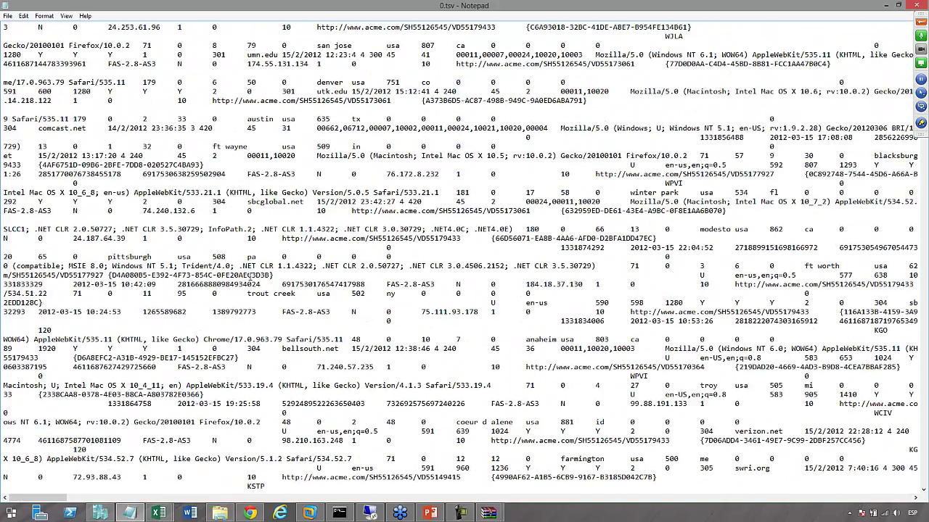
Close Notepad, dismiss WinRAR's licence reminder and close the archive
left_click(921, 4)
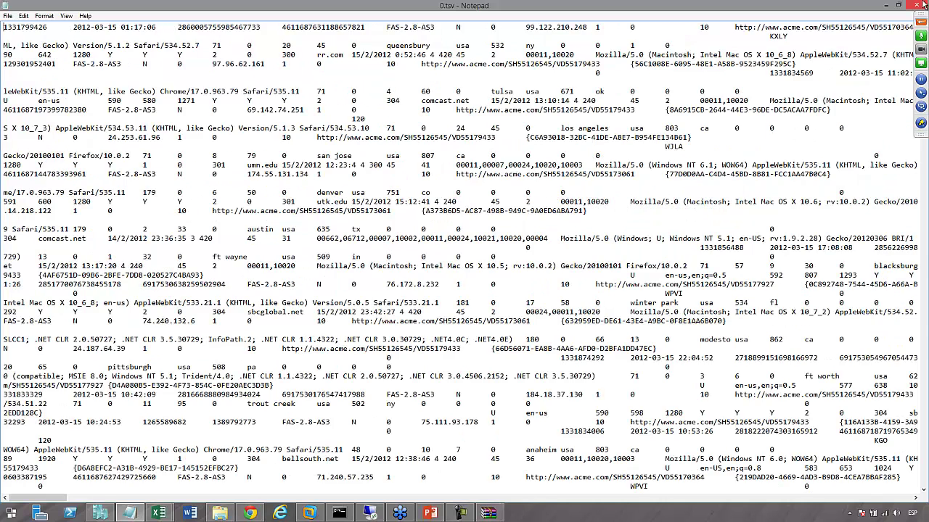
left_click(520, 267)
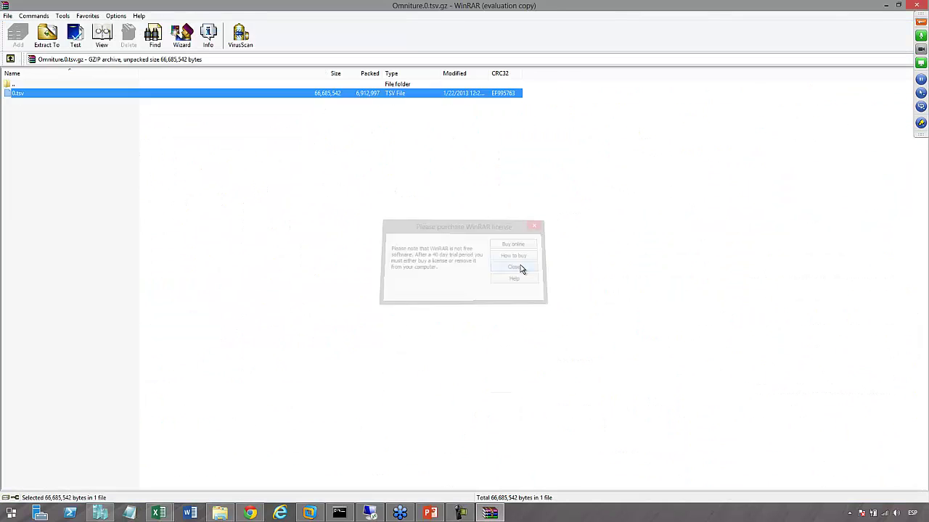
left_click(917, 5)
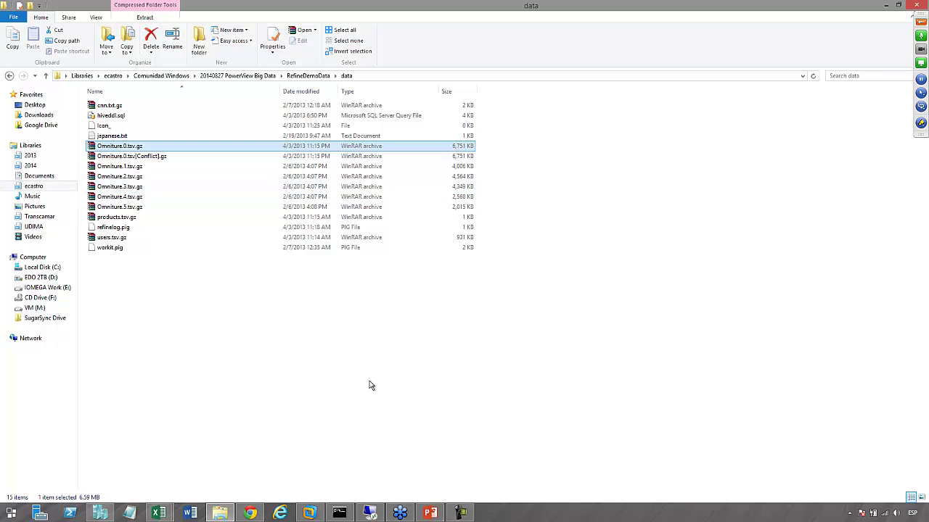
left_click(250, 513)
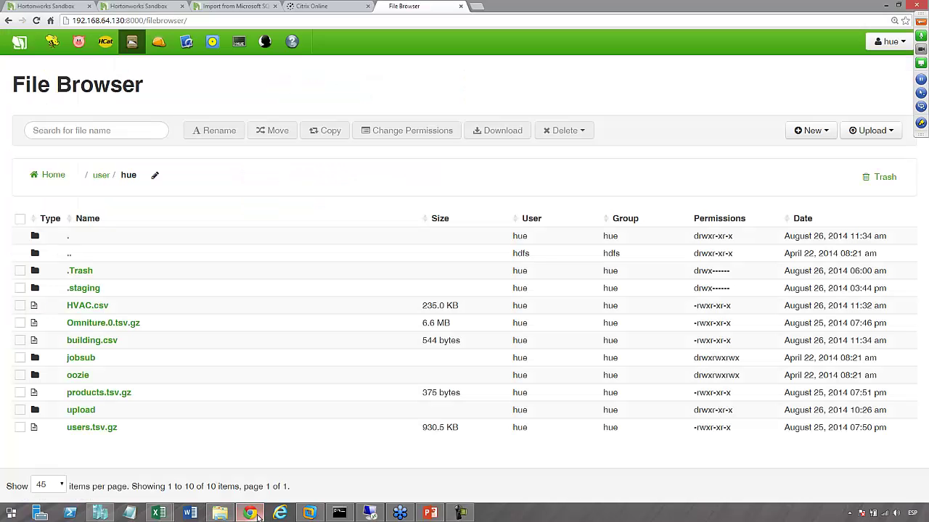
left_click(892, 135)
left_click(838, 155)
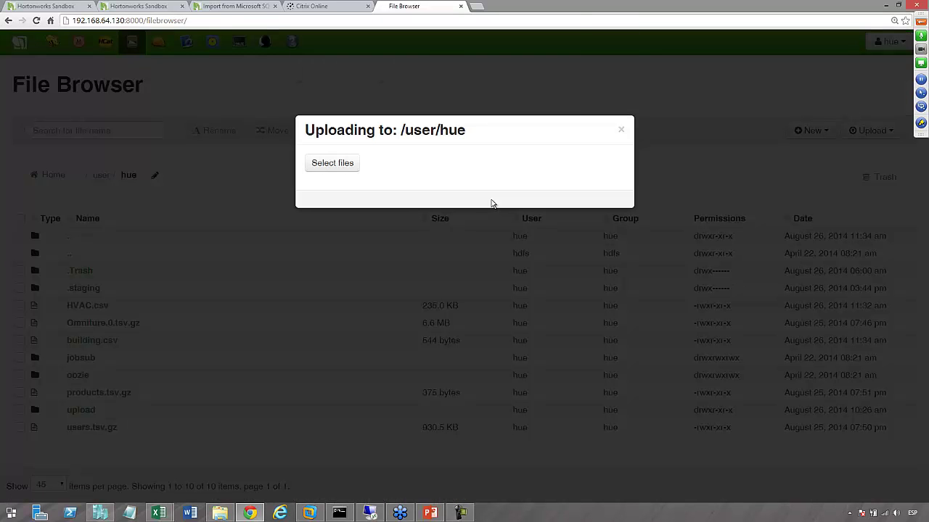
left_click(333, 164)
double_click(172, 82)
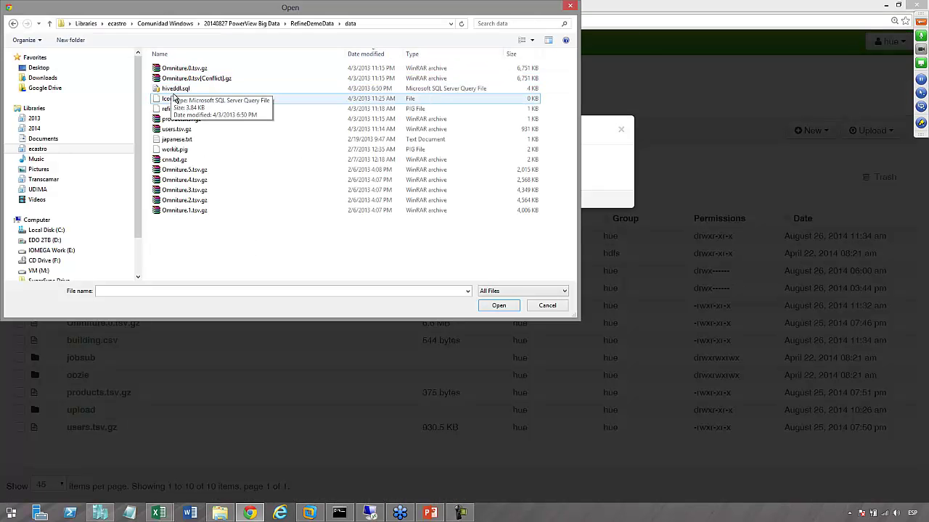
left_click(180, 70)
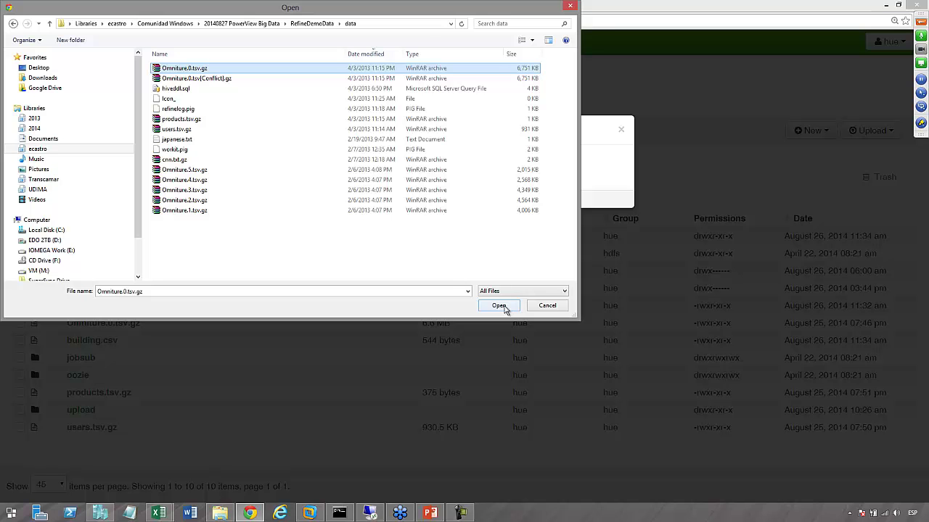
left_click(501, 306)
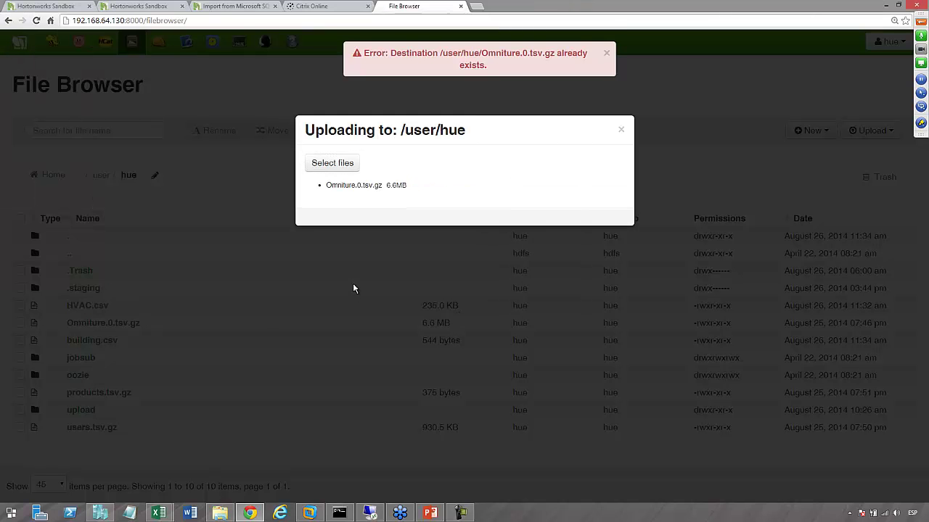
left_click(606, 53)
left_click(621, 130)
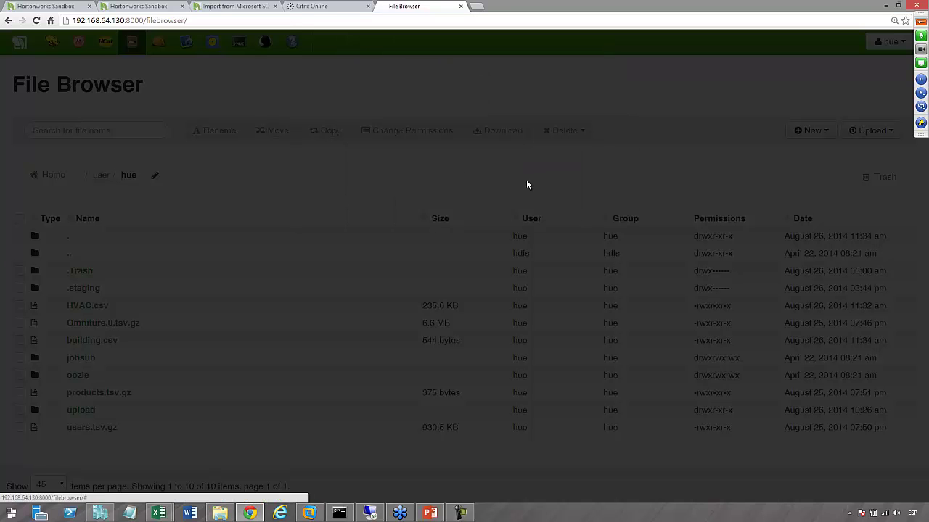
Preview Omniture.0.tsv.gz in Hue, dismiss the upload-failed notice, then show the HCatalog tables
left_click(109, 323)
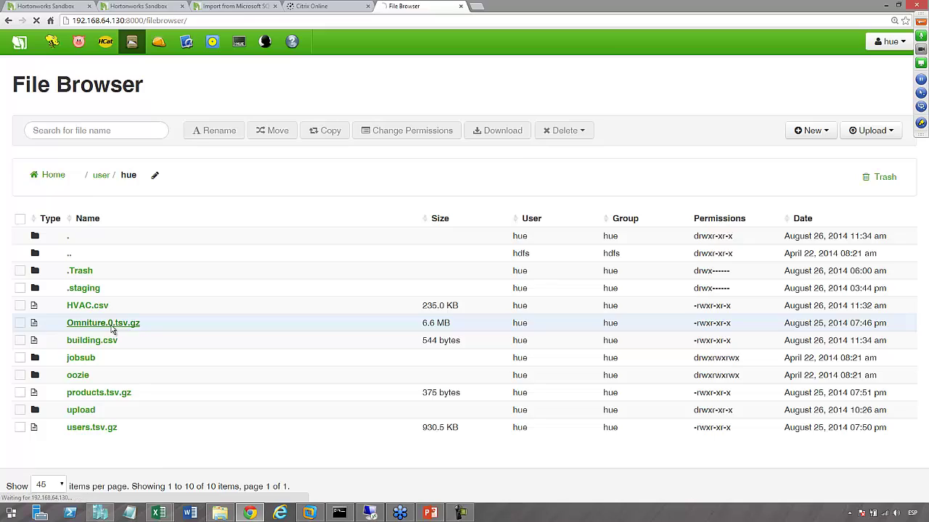
scroll(390, 245, "down", 3)
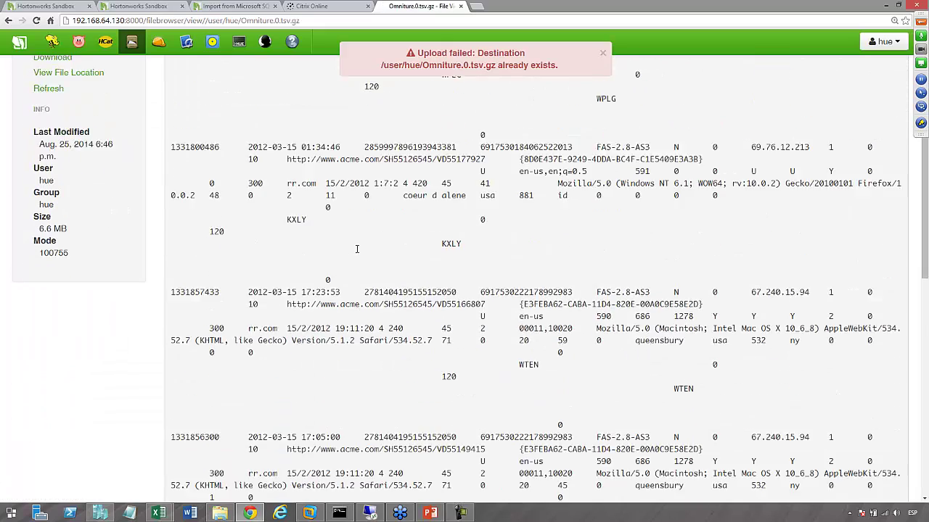
left_click(604, 55)
scroll(400, 289, "down", 6)
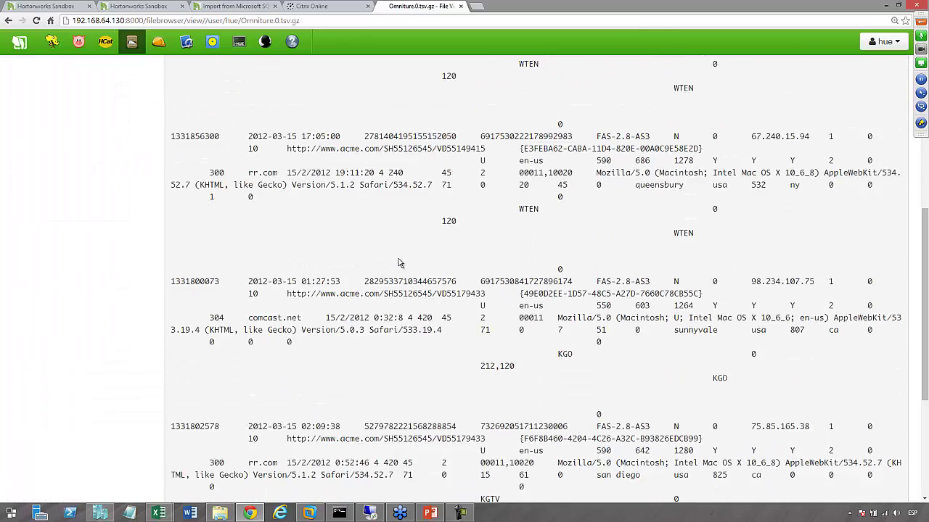
scroll(400, 289, "up", 9)
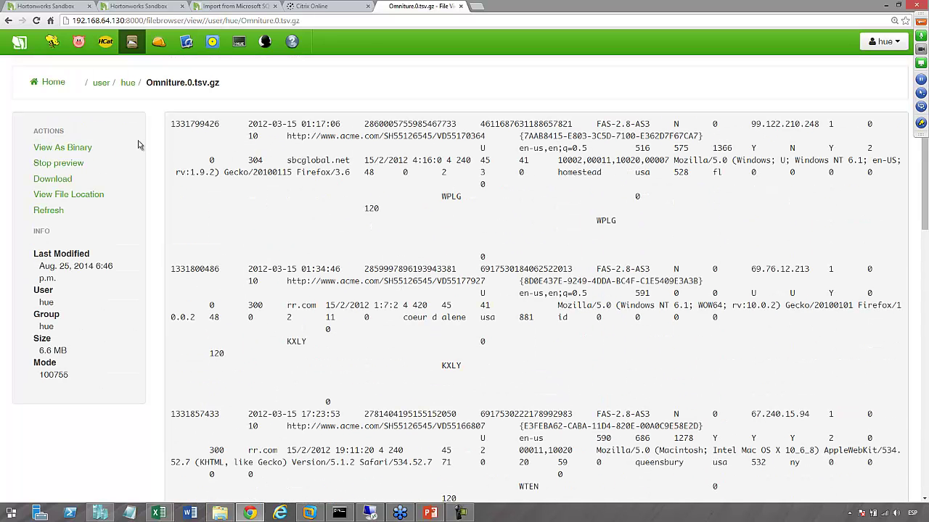
left_click(105, 41)
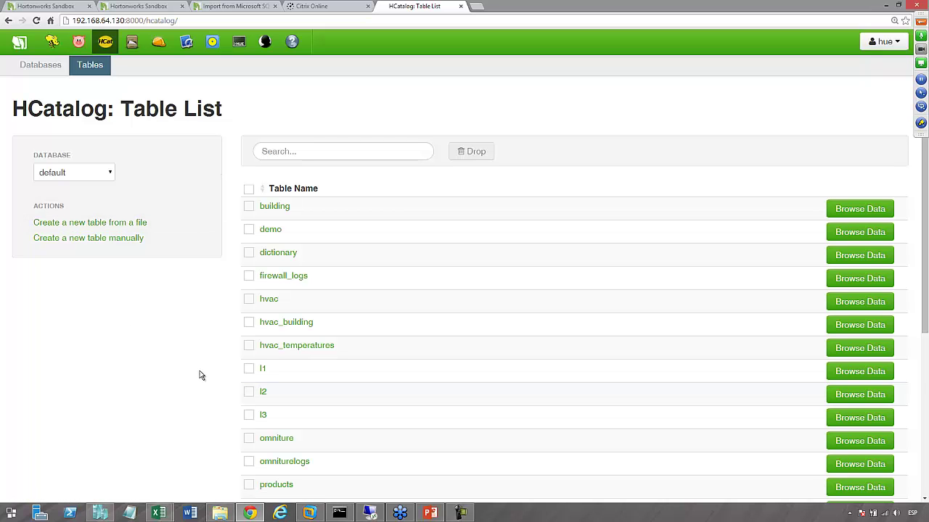
Define a new table weblogs from Omniture.0.tsv.gz with Read column headers turned off
left_click(74, 227)
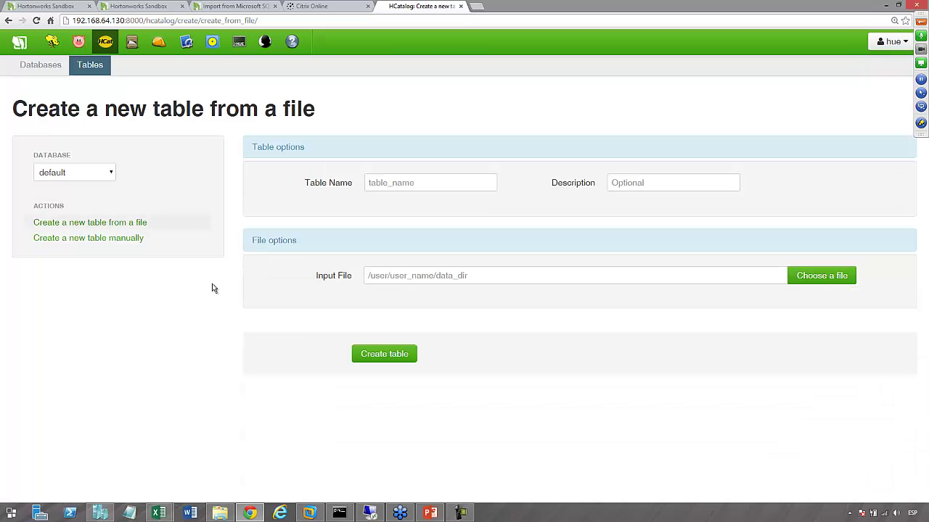
left_click(820, 275)
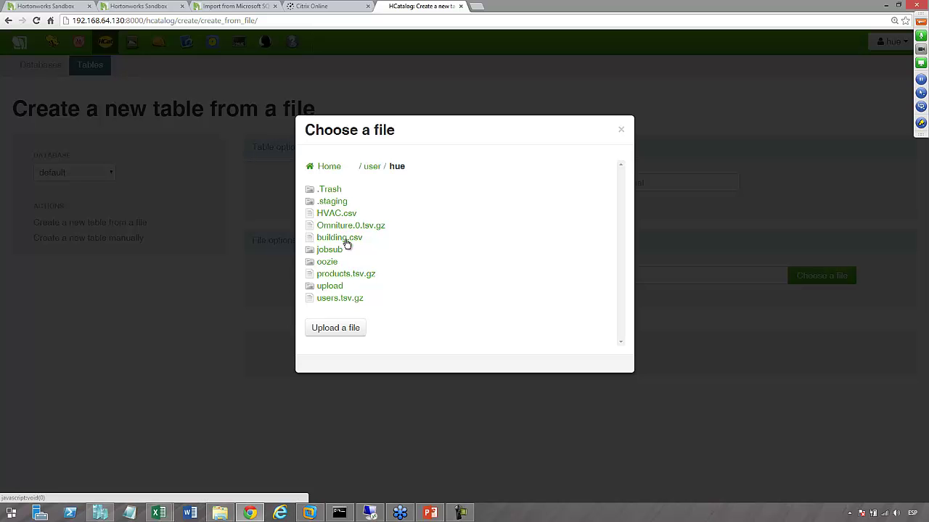
left_click(350, 227)
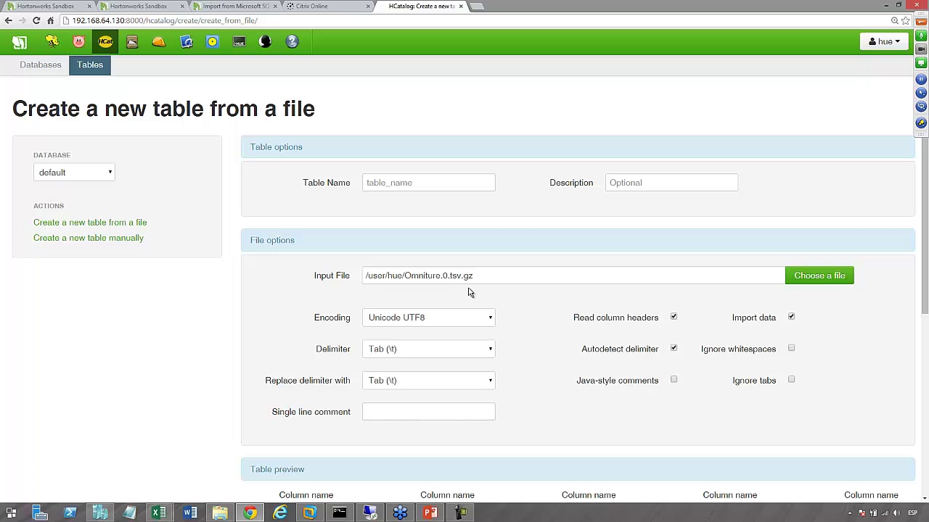
left_click(440, 186)
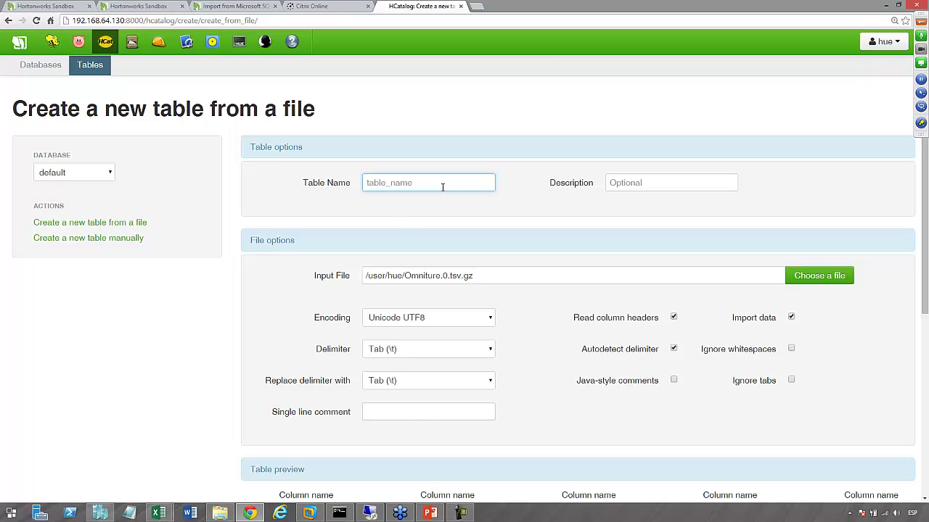
type("weblogs")
scroll(497, 257, "down", 3)
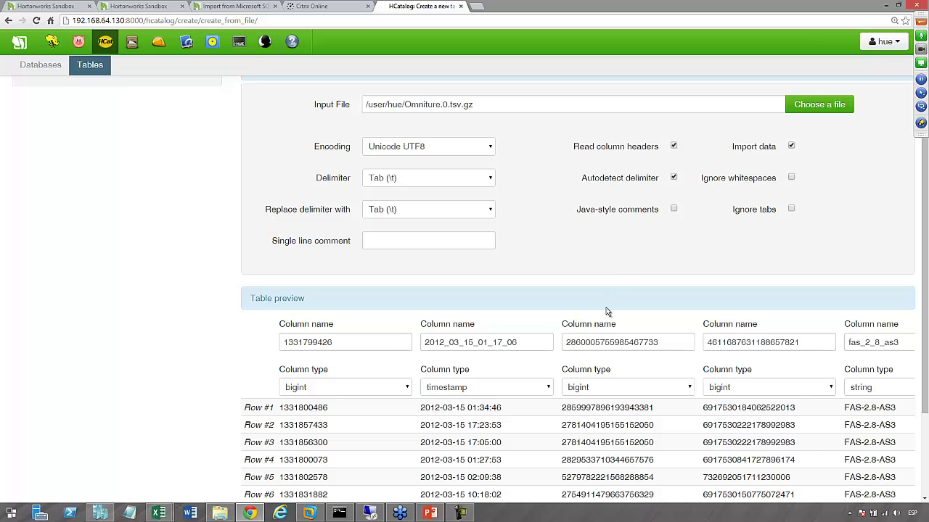
left_click(673, 146)
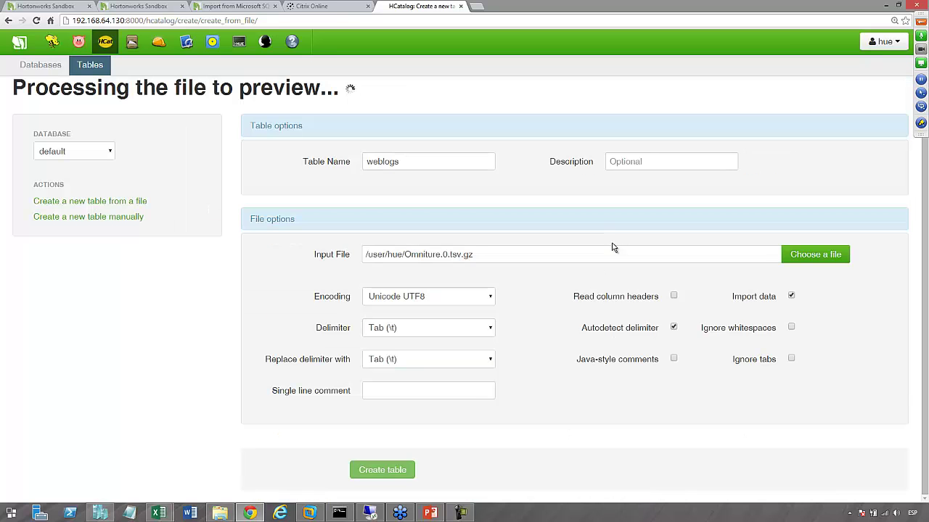
Create the weblogs table, glance at ClickStreamWeb.xlsx, and launch a new blank Excel workbook
scroll(612, 248, "down", 3)
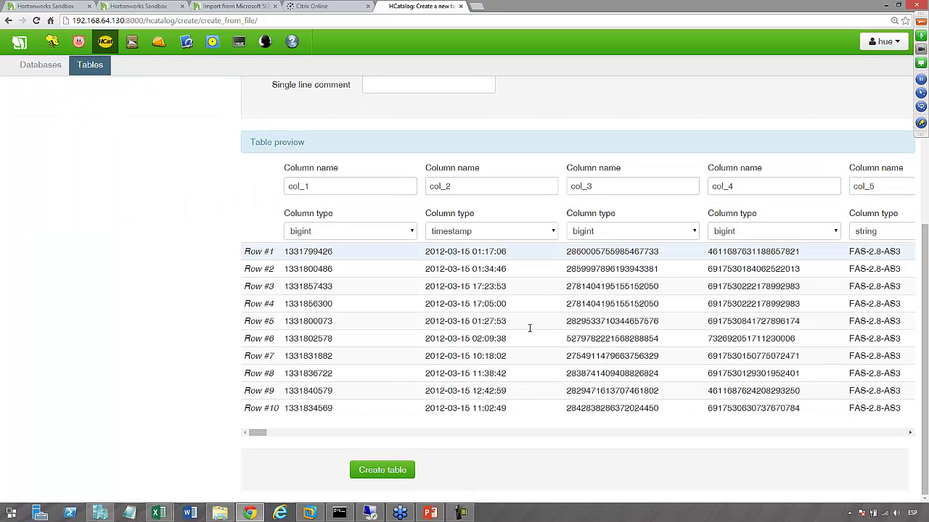
left_click(384, 470)
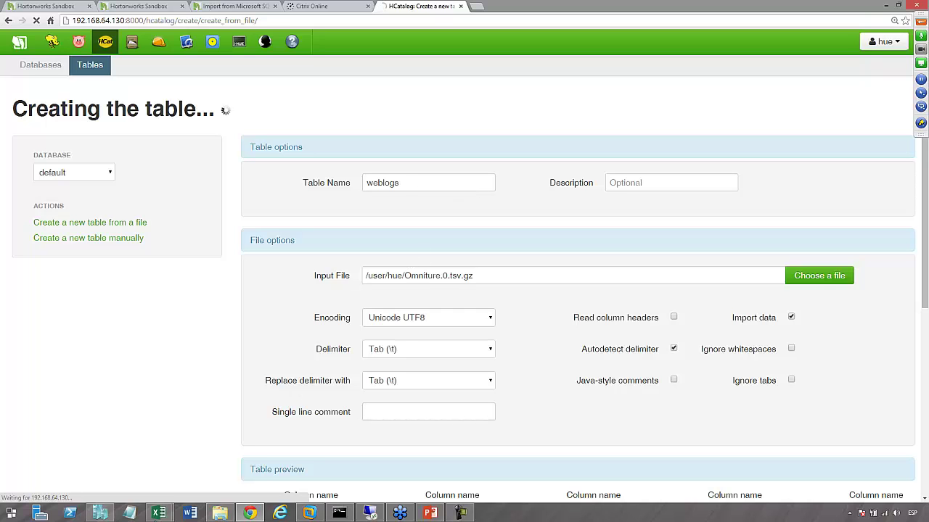
left_click(158, 514)
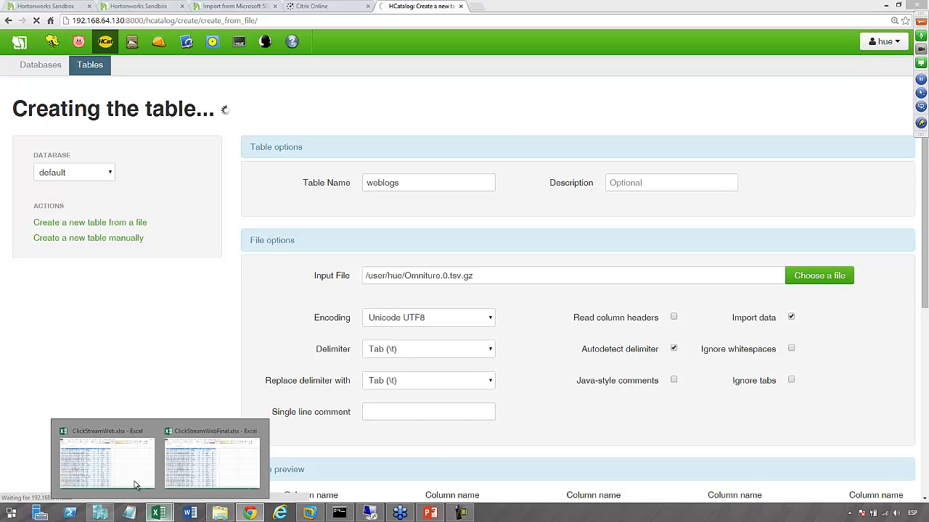
left_click(128, 457)
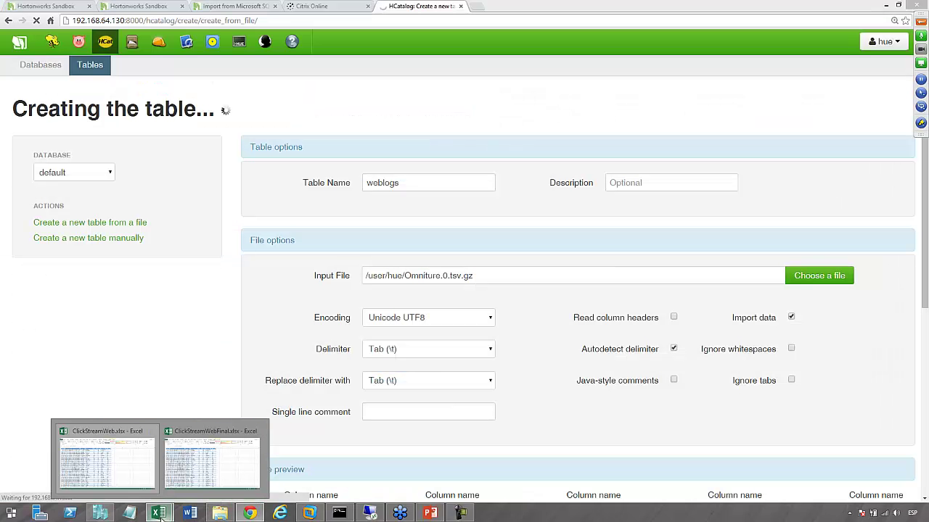
right_click(161, 513)
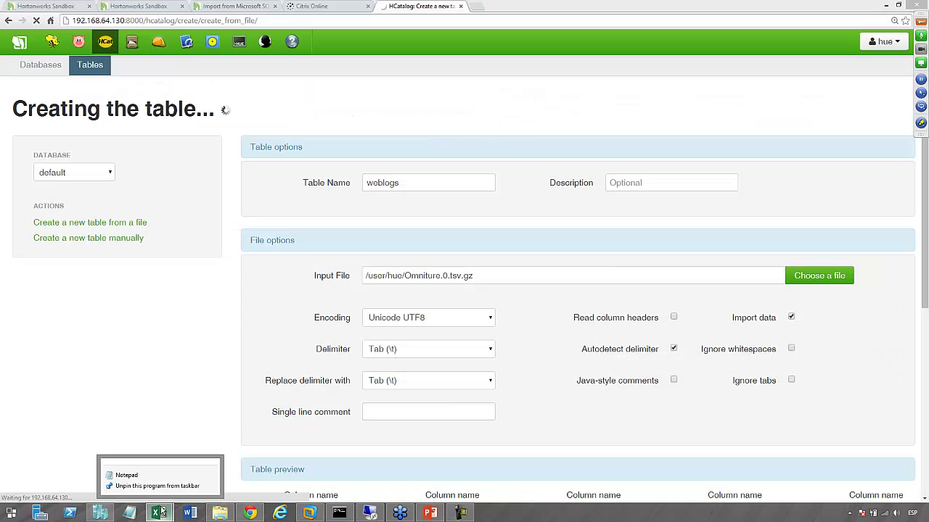
left_click(134, 475)
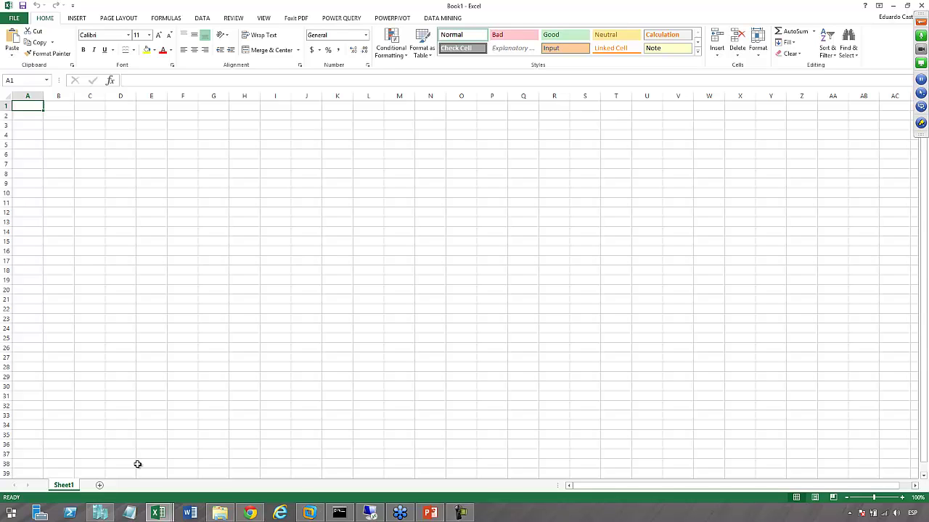
After checking the browser, select cell E7 in Book1 and list the DATA tab's other external sources
mouse_move(251, 514)
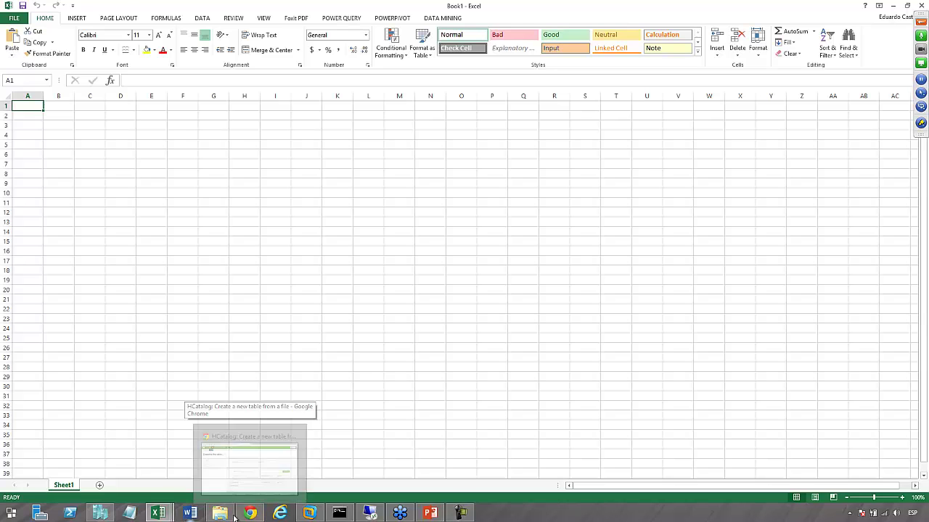
left_click(250, 514)
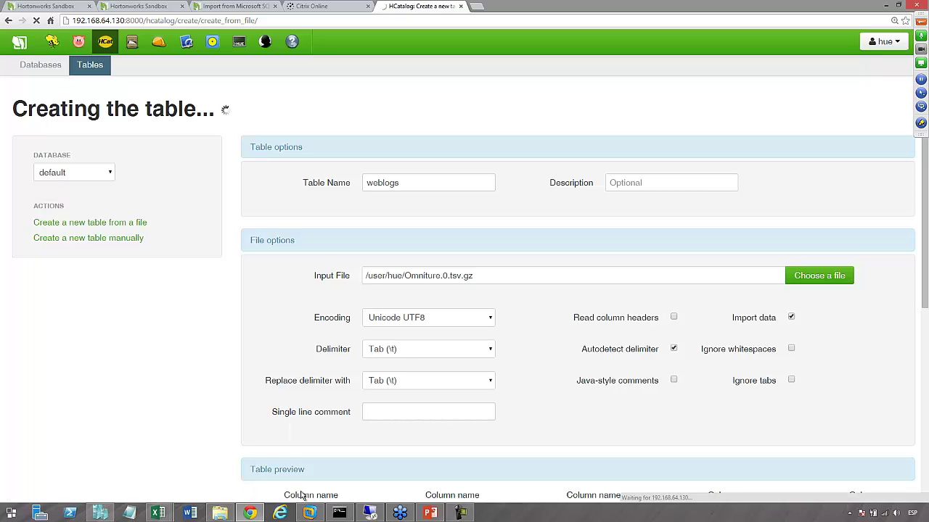
mouse_move(165, 516)
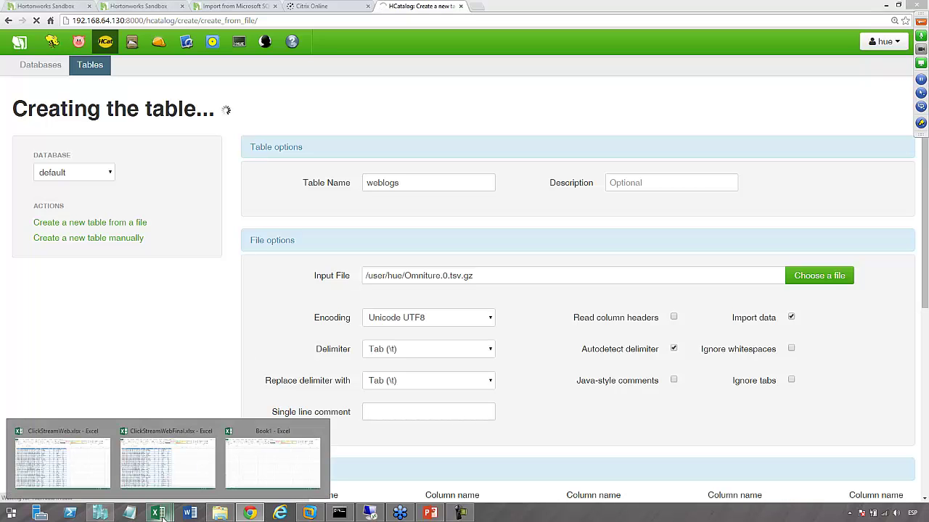
left_click(260, 464)
left_click(152, 163)
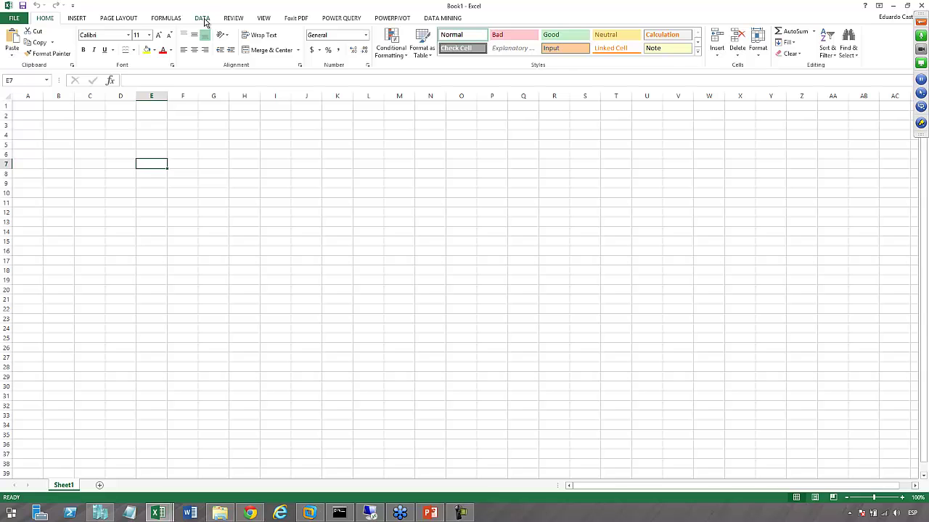
left_click(203, 18)
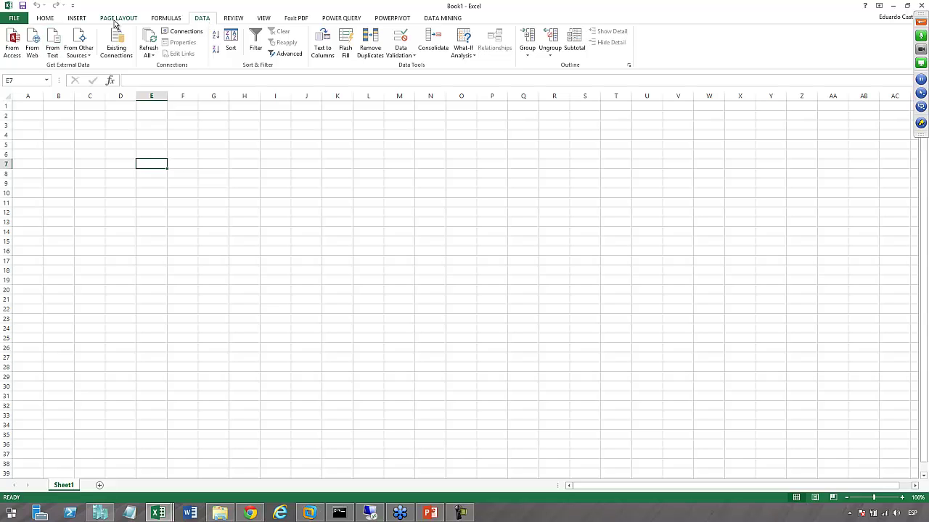
left_click(89, 58)
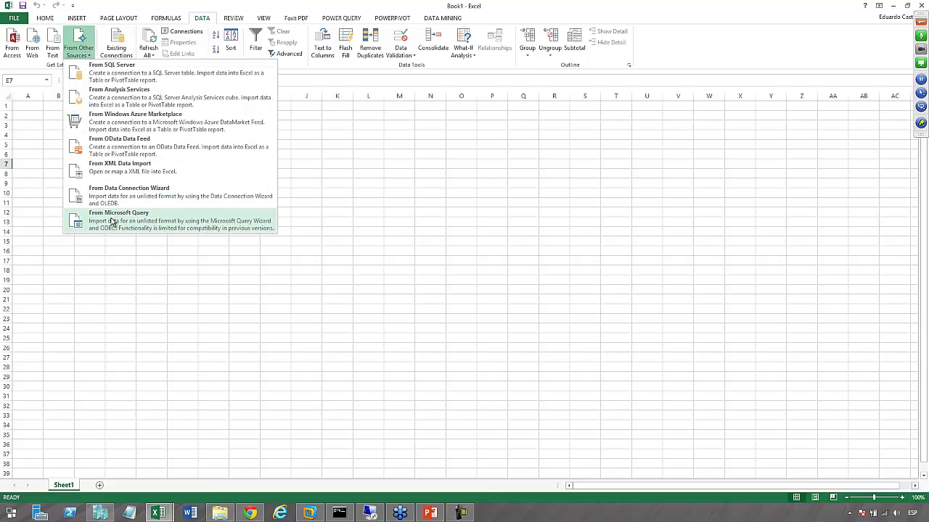
Start a Microsoft Query import using Sample Hortonworks Hive DSN, then check the browser's table creation
left_click(113, 221)
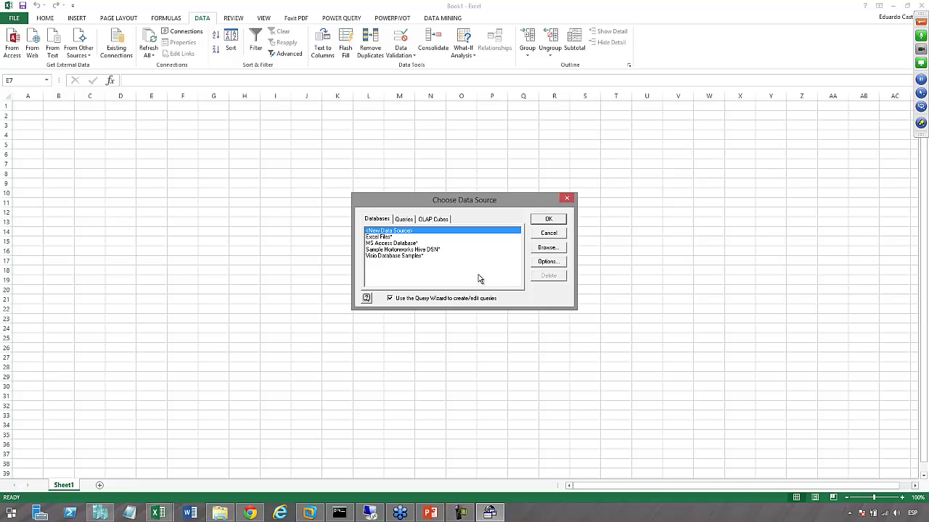
left_click(438, 250)
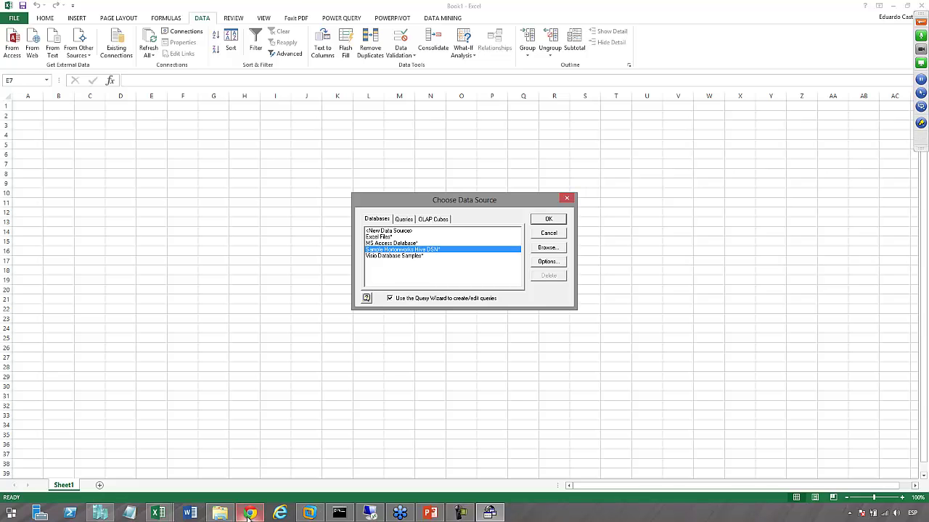
left_click(248, 514)
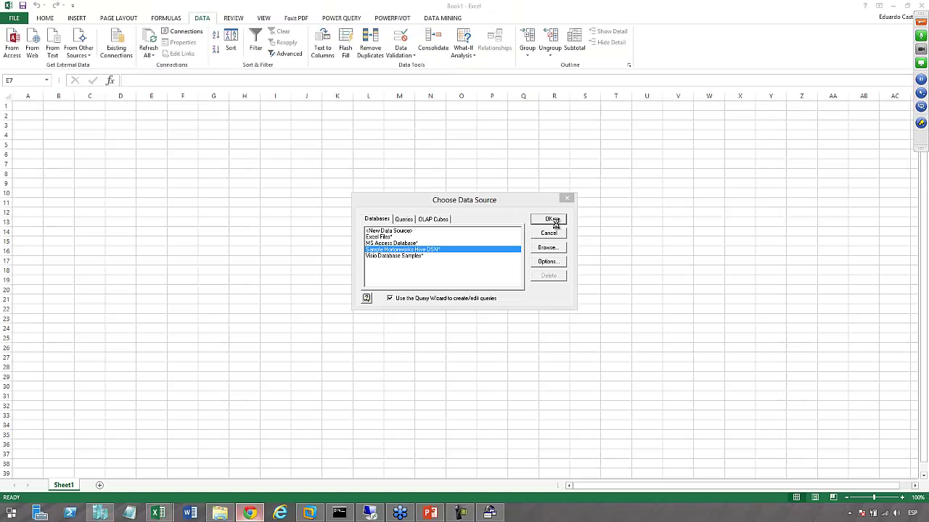
Confirm the DSN and review its settings: host 192.168.64.130, port 10000, Hive Server 2, user root
left_click(654, 240)
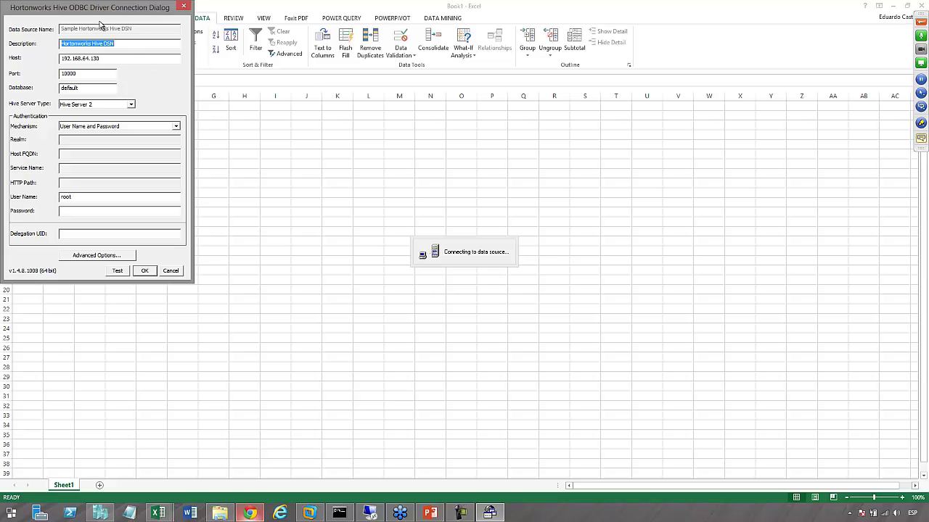
left_click_drag(82, 8, 204, 92)
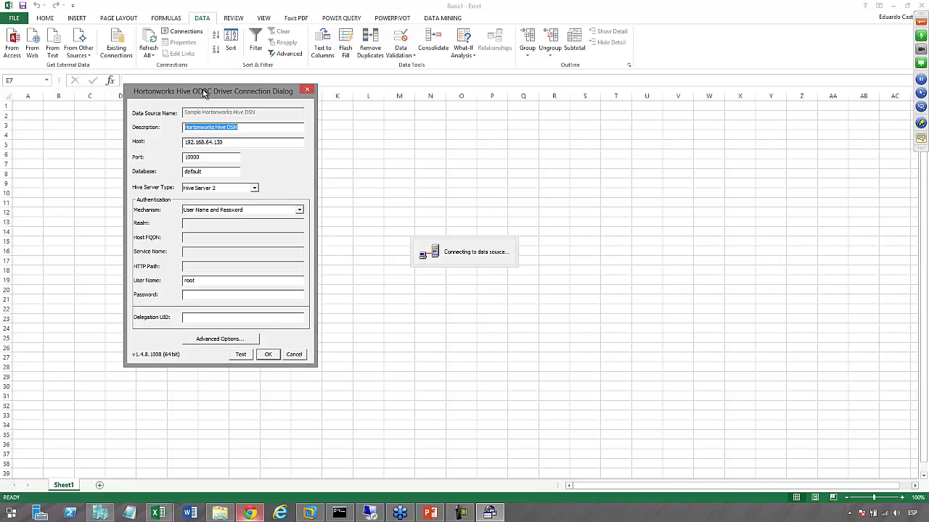
left_click(230, 143)
left_click_drag(230, 142, 182, 143)
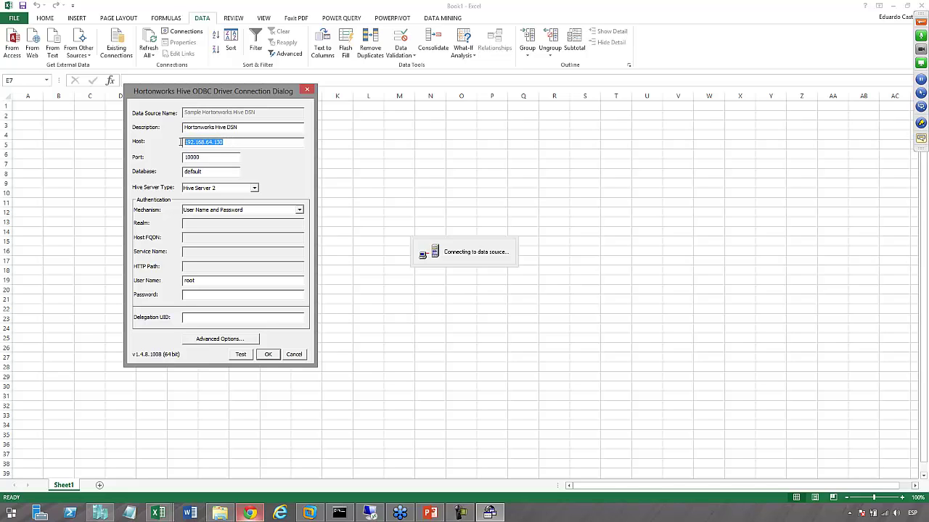
left_click(227, 141)
left_click(217, 156)
left_click(255, 190)
left_click(255, 189)
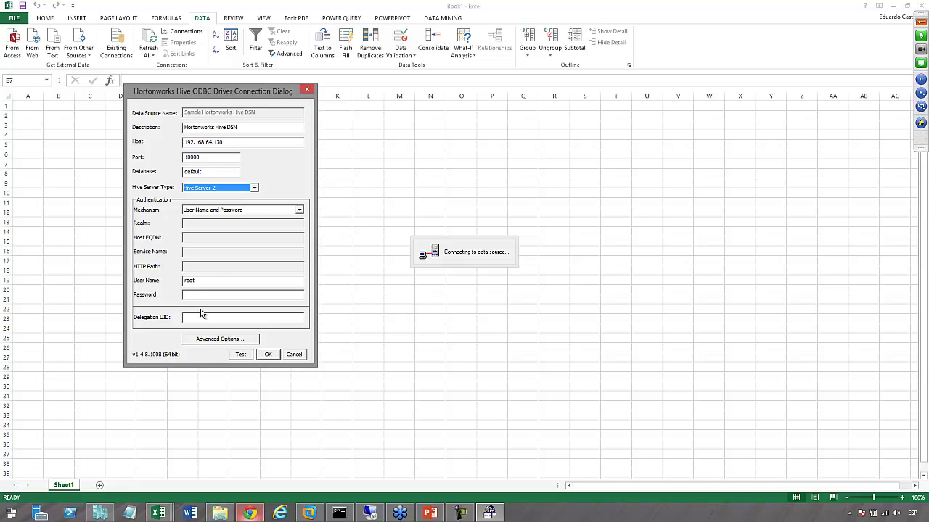
left_click(202, 281)
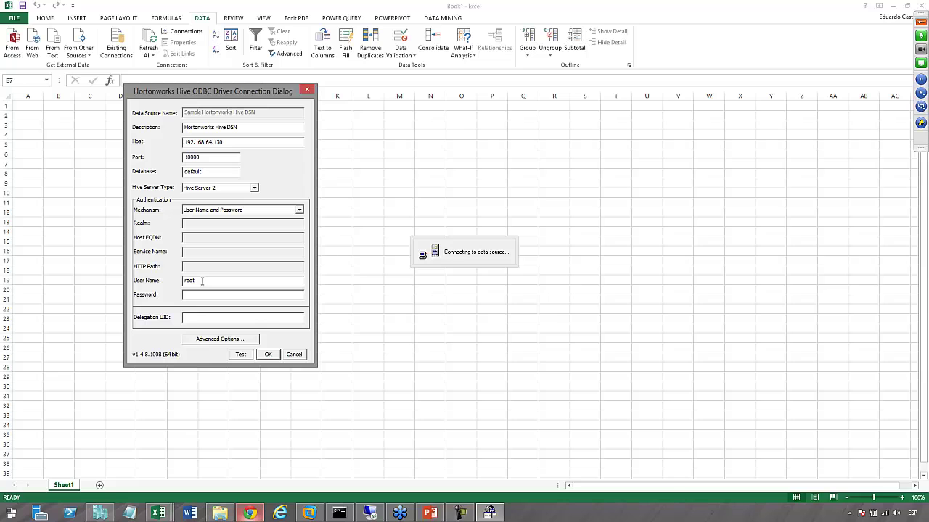
Enter the Hive account password and connect to the data source
left_click(198, 296)
type("had")
key("BackSpace")
key("BackSpace")
key("BackSpace")
type("hadoo")
left_click(266, 358)
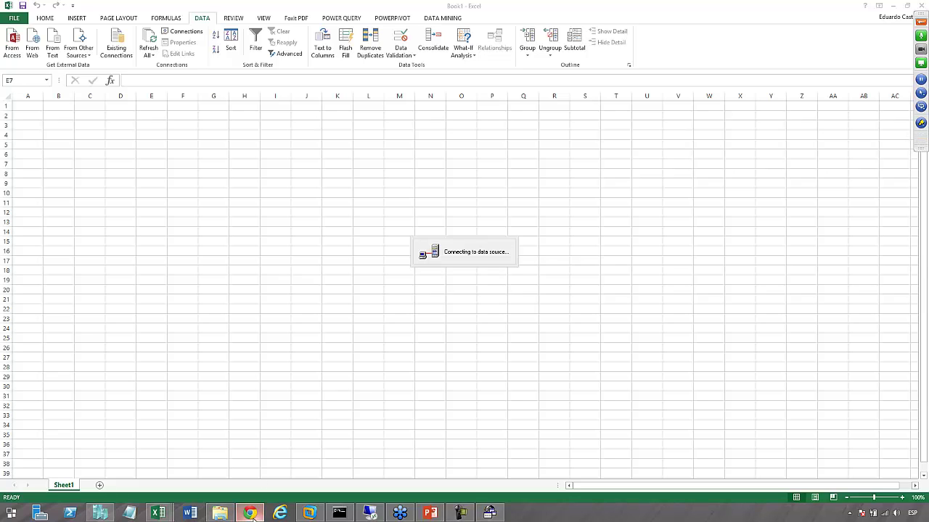
Bring Microsoft Query's Choose Columns wizard forward over the blank Book1 workbook
left_click(250, 513)
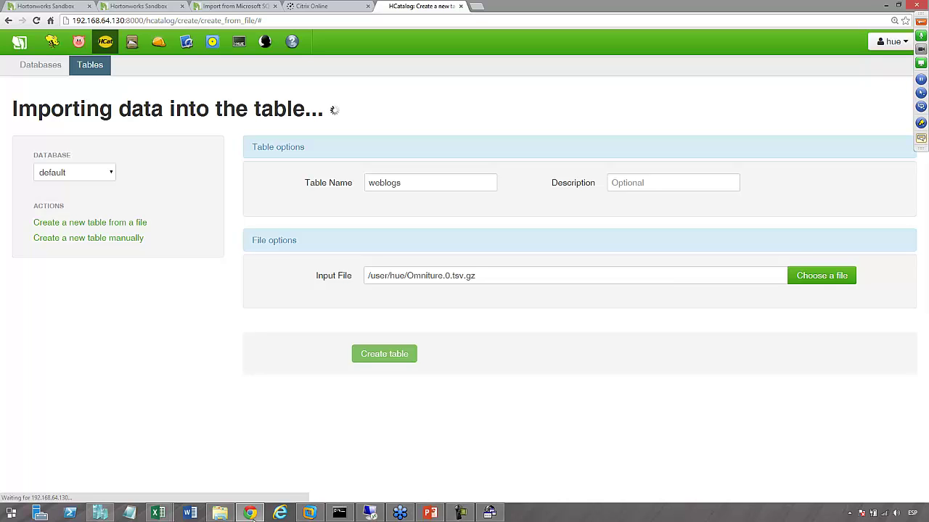
left_click(158, 513)
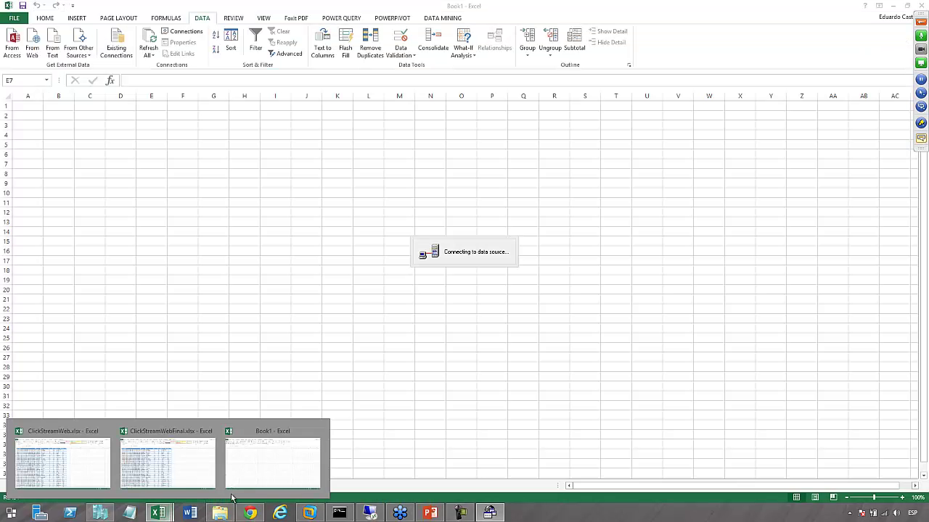
left_click(259, 470)
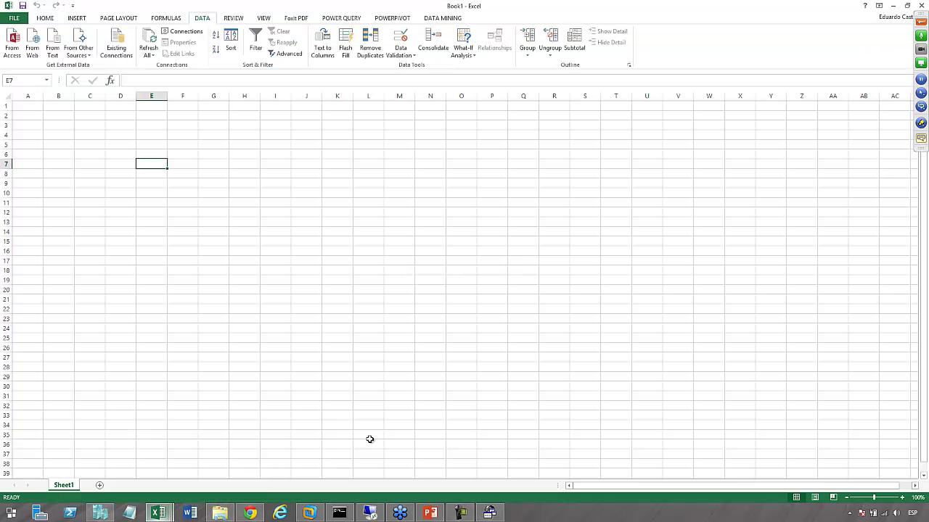
left_click(491, 513)
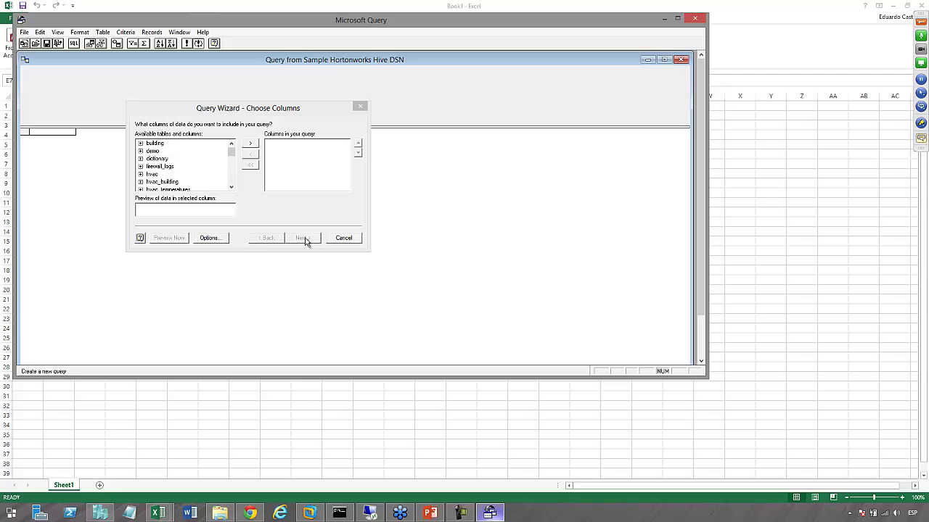
Scroll the wizard's Hive table list, then return to Hue's HCatalog table list
left_click(230, 157)
mouse_move(230, 157)
left_mouse_down()
mouse_move(231, 177)
mouse_move(231, 149)
left_mouse_up()
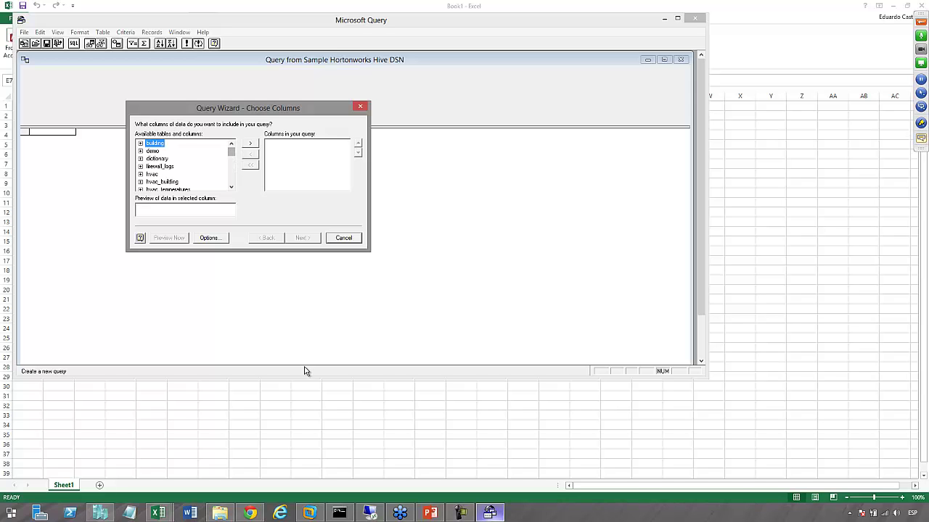
left_click(250, 513)
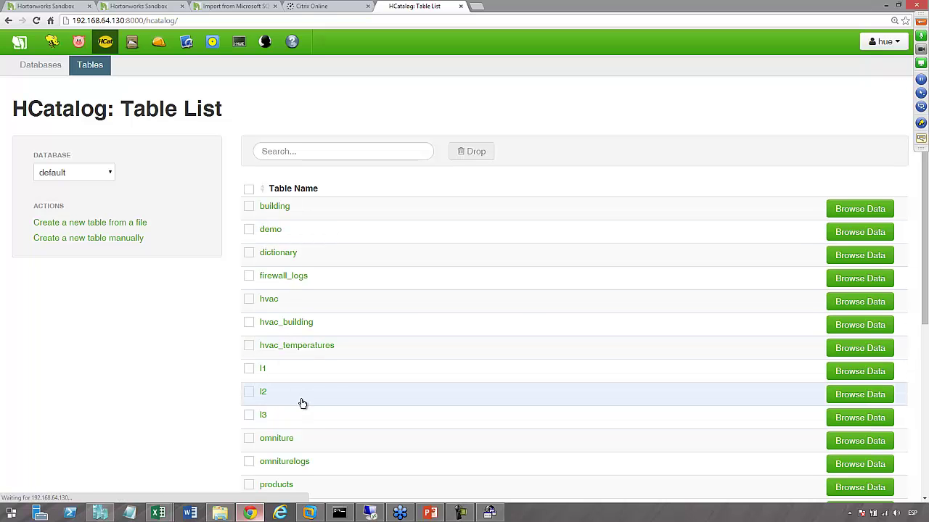
In Beeswax Saved Queries, review the omniture query, then open webloganalytics
left_click(55, 46)
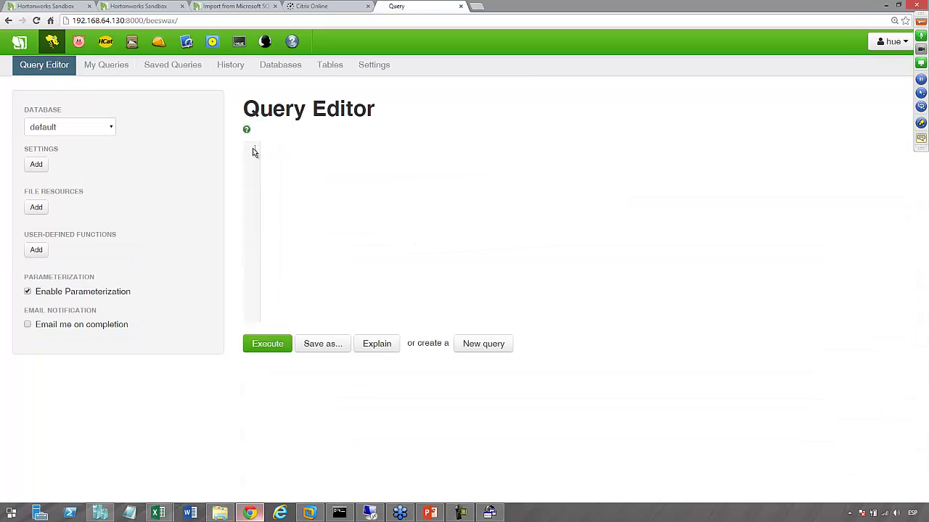
left_click(174, 70)
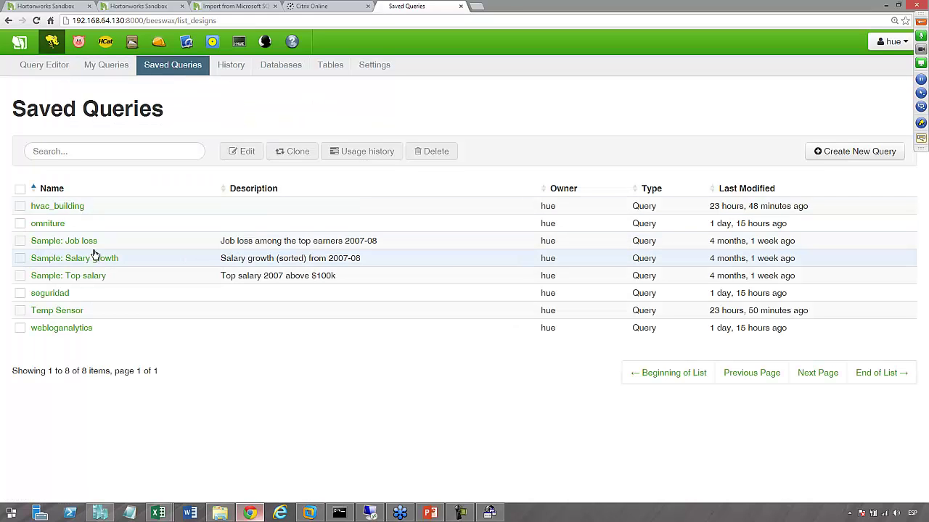
left_click(60, 227)
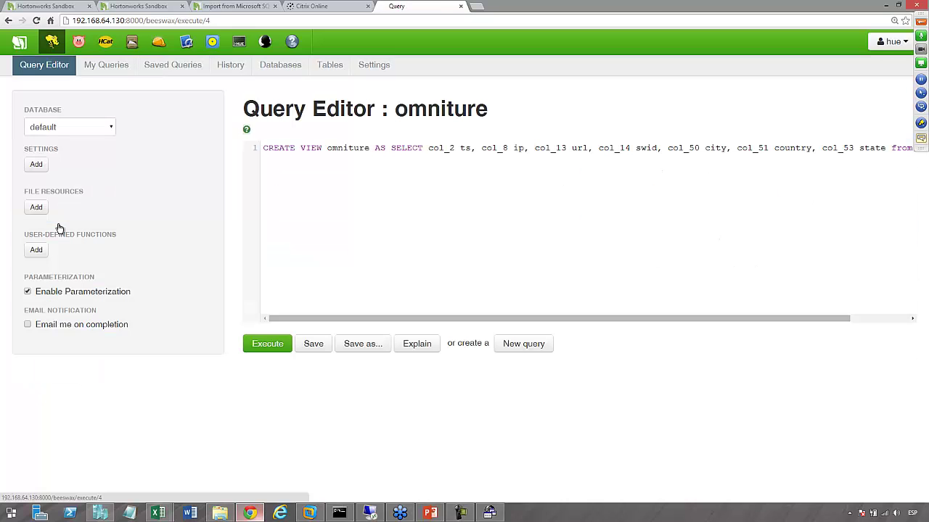
left_click_drag(367, 317, 337, 320)
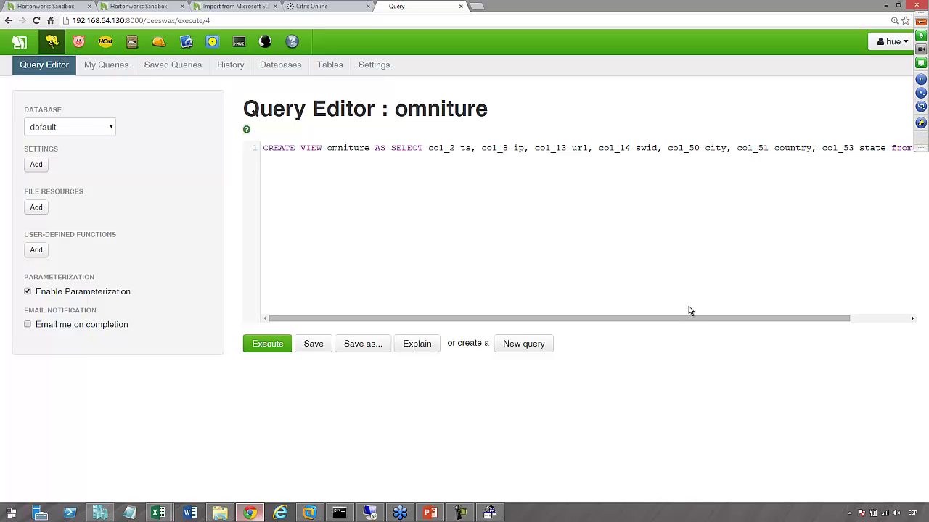
left_click_drag(693, 322, 829, 322)
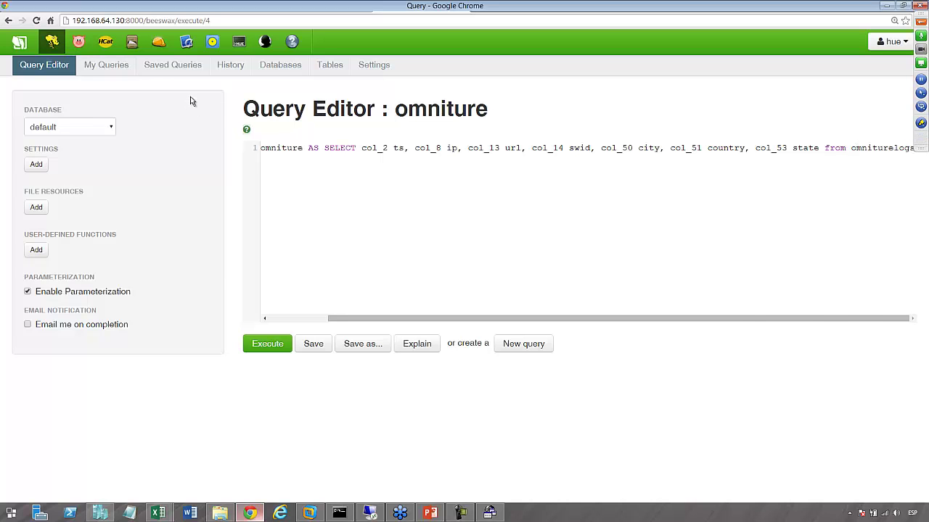
left_click(192, 69)
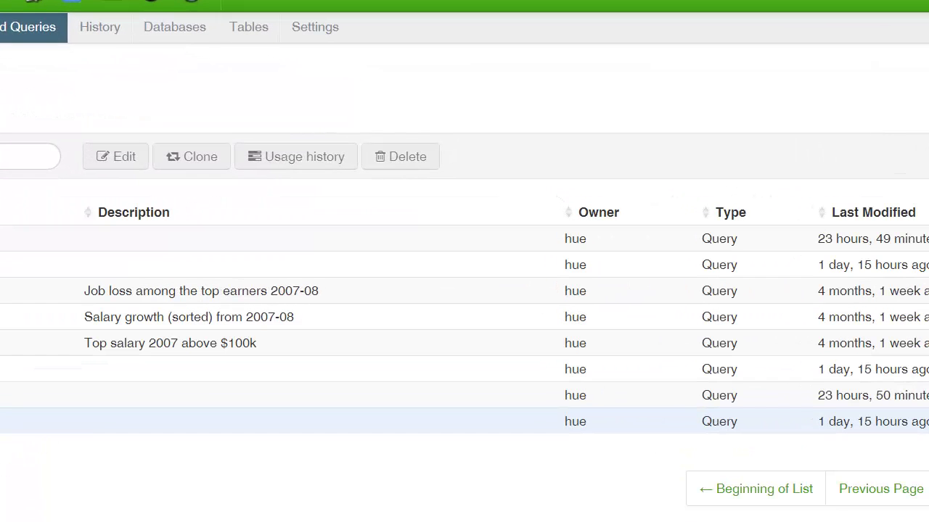
left_click(3, 421)
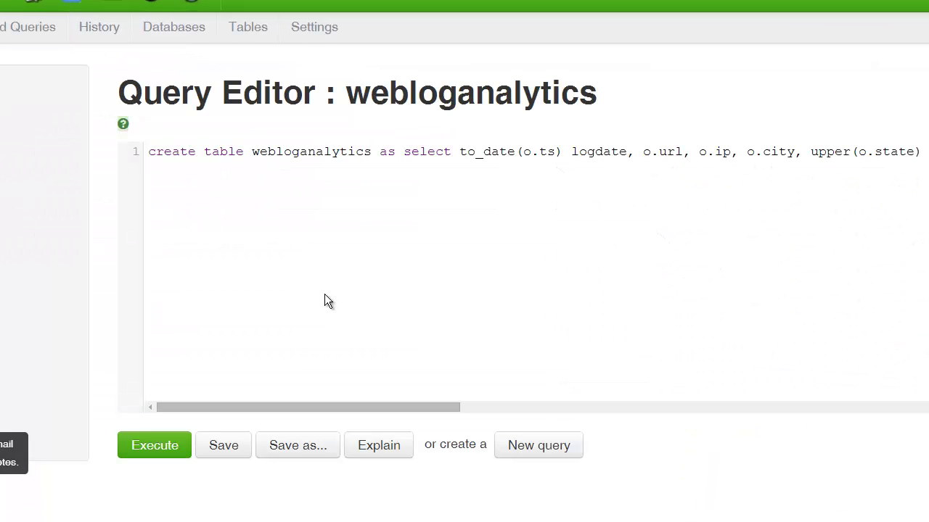
Add line breaks before select, upper, CAST, from_unixtime, u.gender_cd and left outer join
left_click(403, 152)
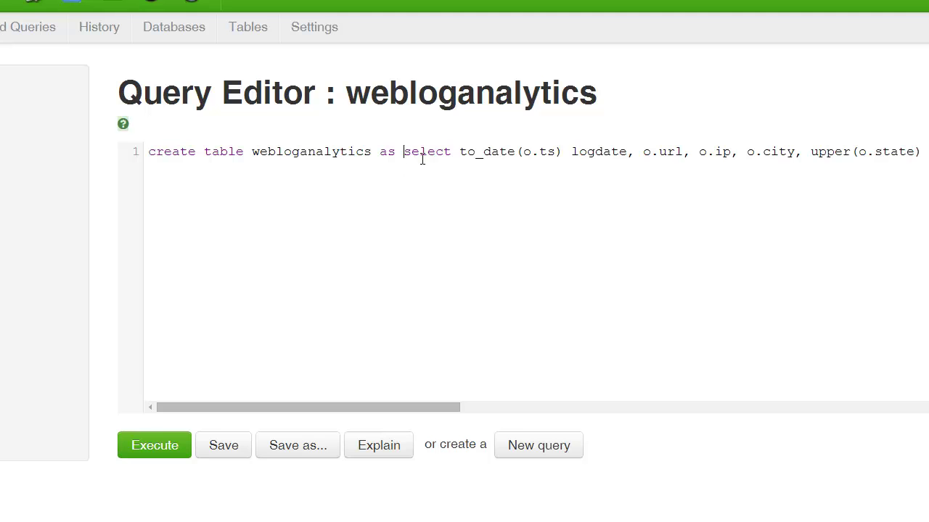
key("Return")
left_click(556, 164)
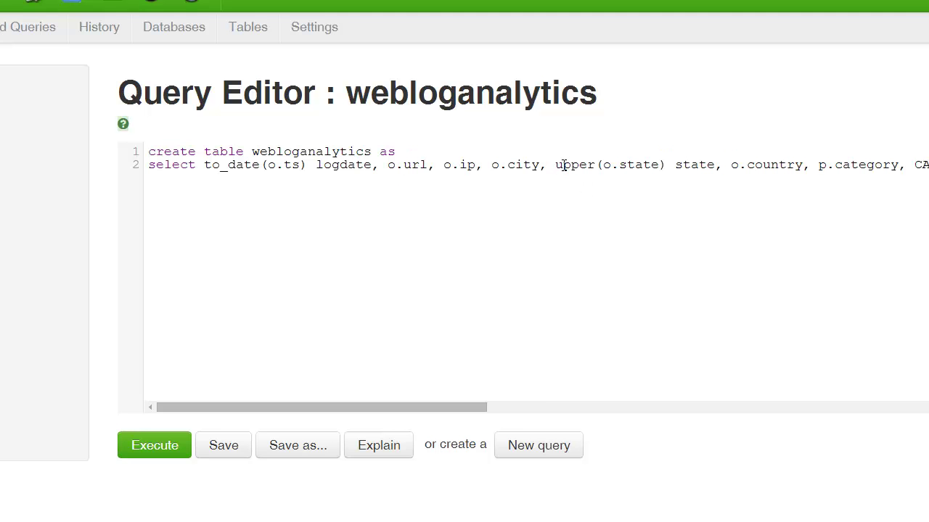
key("Return")
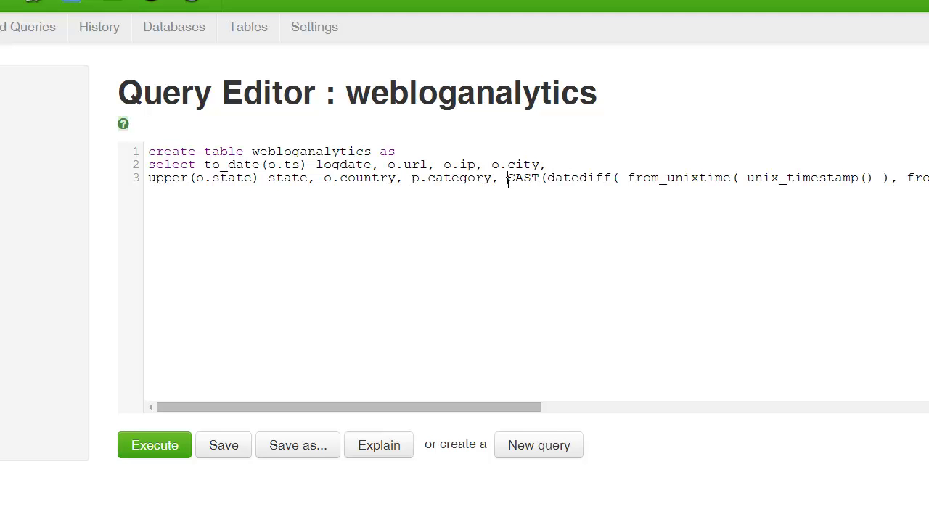
left_click(508, 178)
key("Return")
left_click(549, 190)
key("Return")
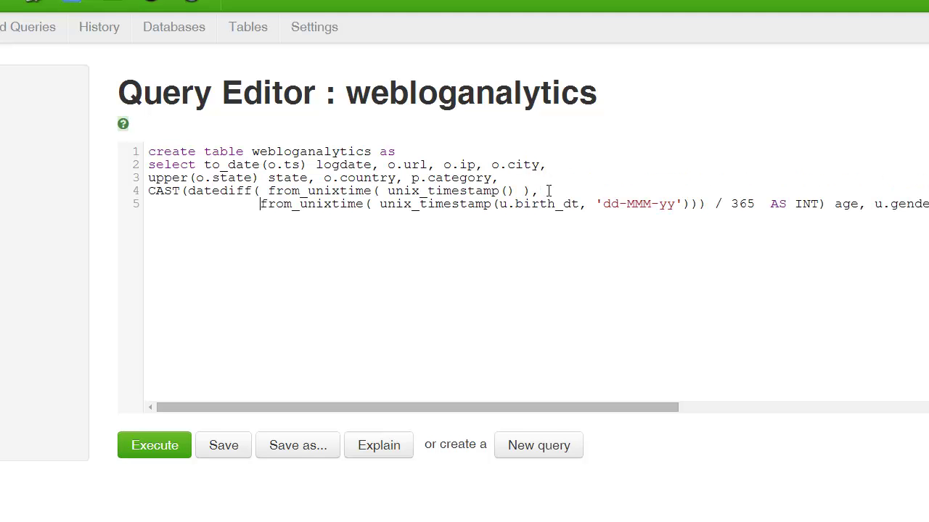
left_click(869, 204)
key("Return")
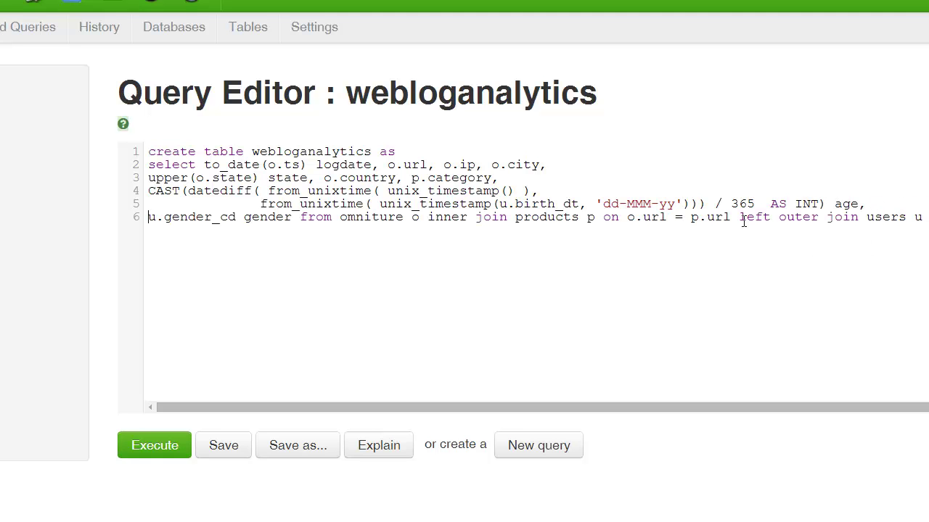
left_click(744, 222)
key("Return")
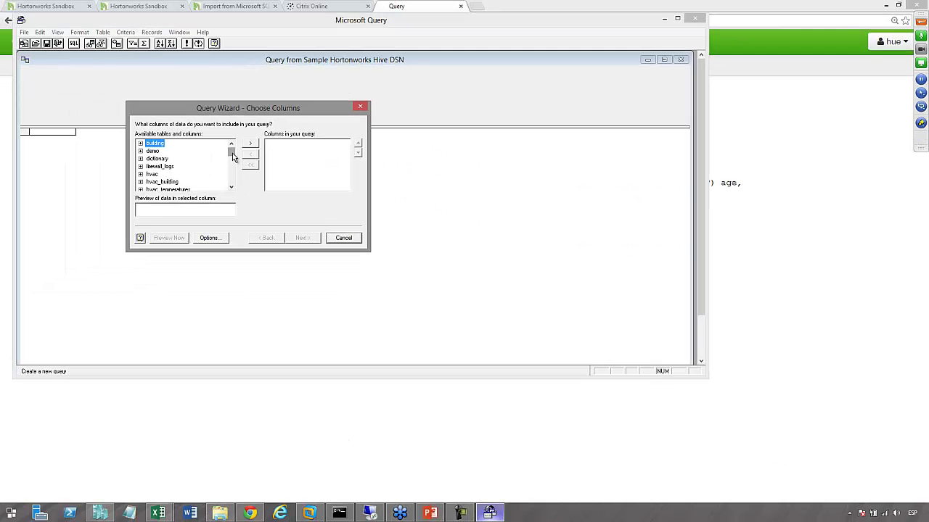
left_click_drag(233, 156, 232, 190)
Add all webloganalytics columns and advance past Filter and Sort to the final wizard page
left_click(174, 181)
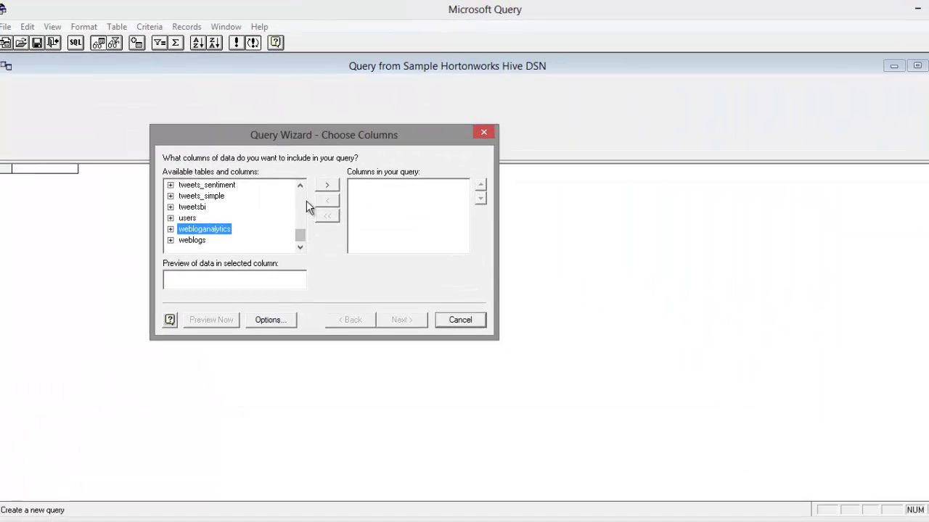
left_click(326, 185)
left_click_drag(411, 190, 411, 222)
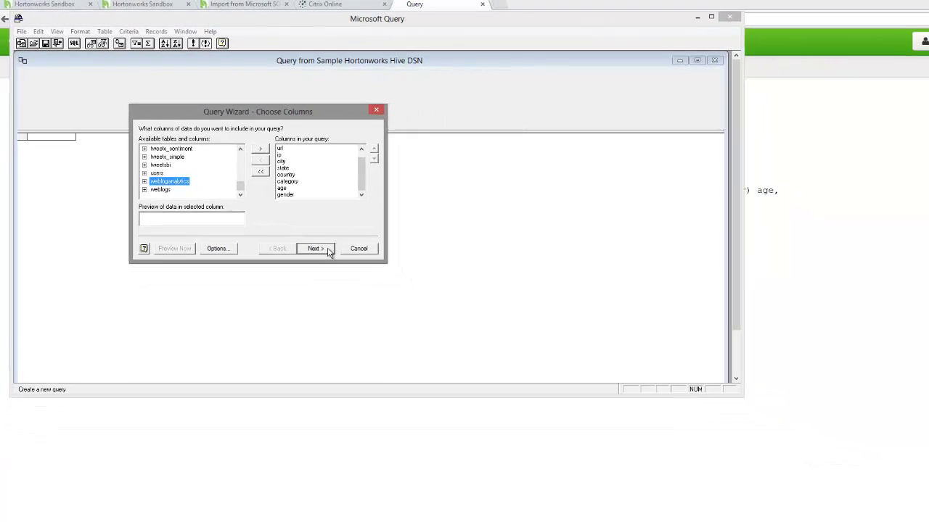
left_click(326, 250)
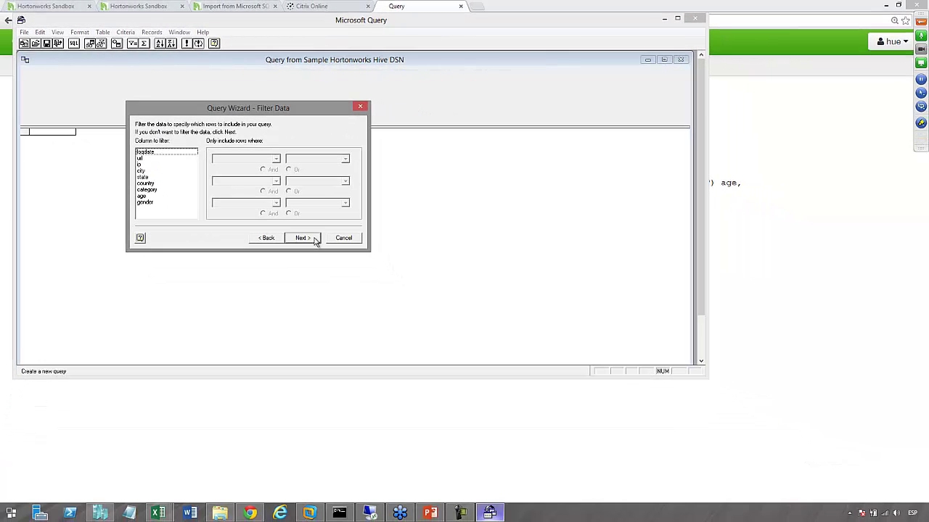
left_click(302, 238)
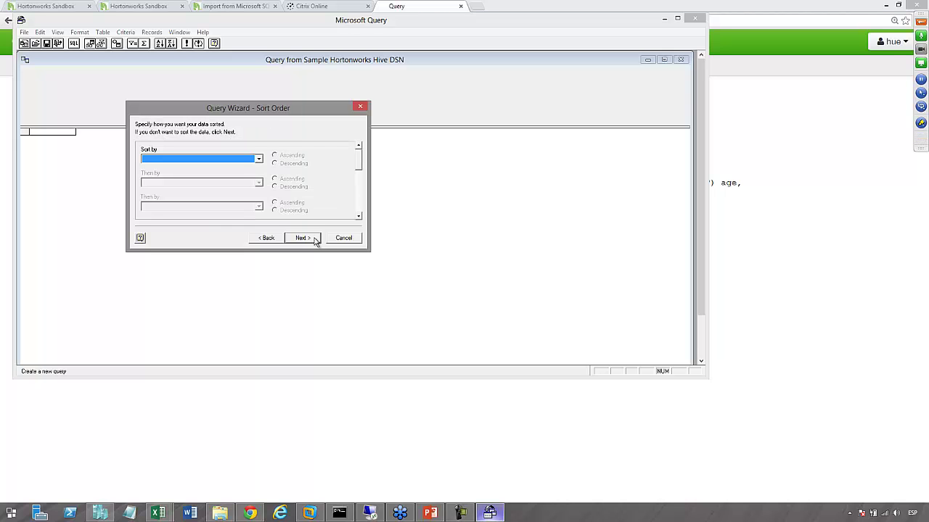
left_click(315, 240)
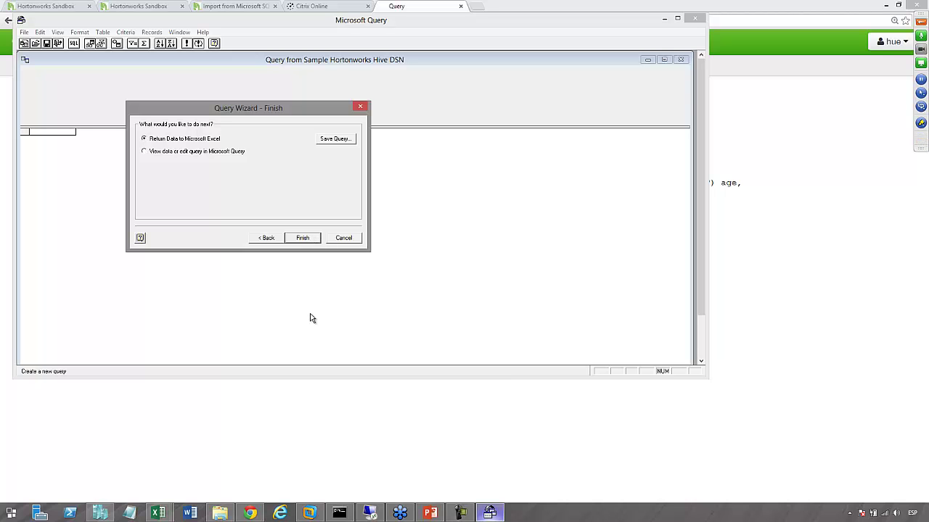
Cancel the wizard, choose Yes to keep editing, and switch to ClickStreamWeb.xlsx
left_click(342, 239)
left_click(442, 204)
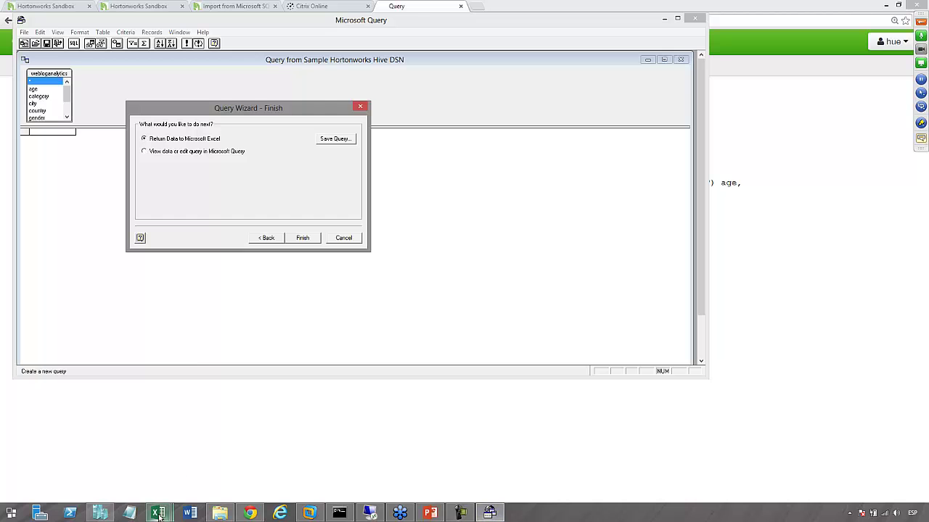
mouse_move(161, 516)
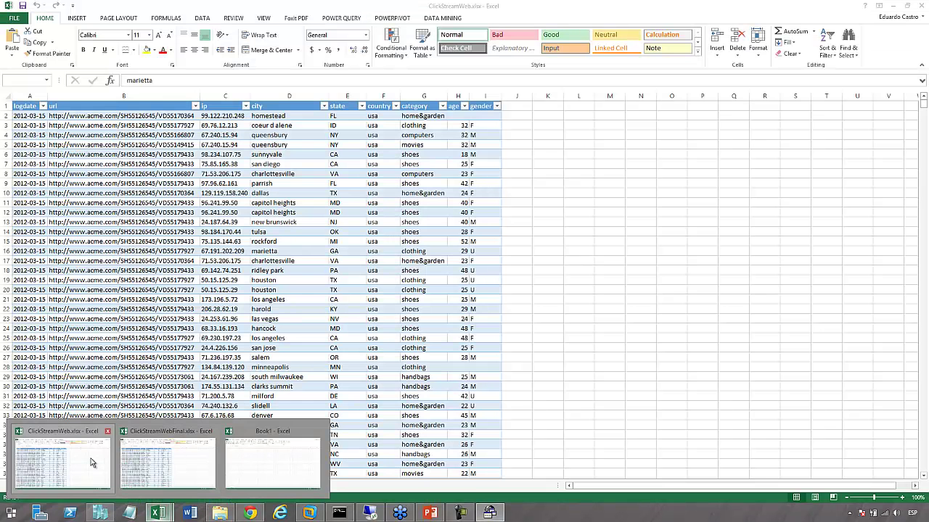
left_click(91, 463)
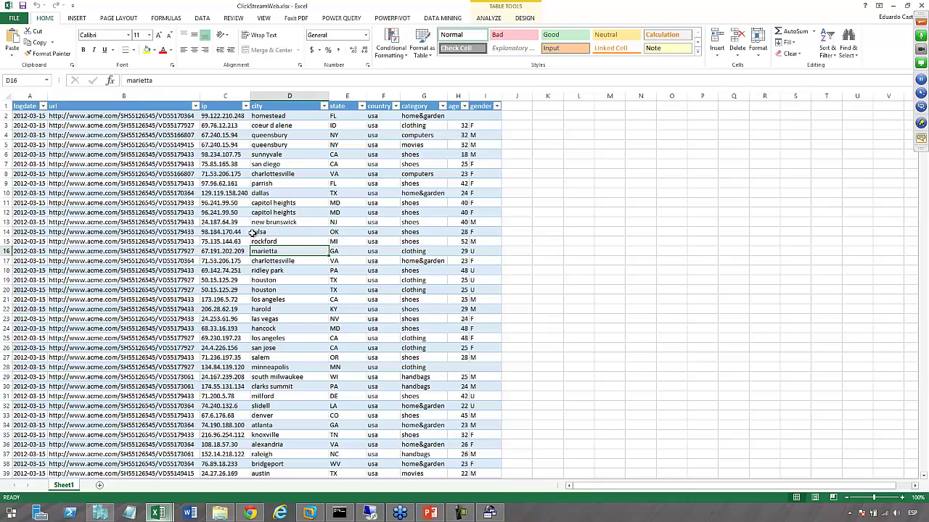
Check the ClickStreamWeb rows, then insert a Power View sheet from INSERT > Power View
left_click(226, 212)
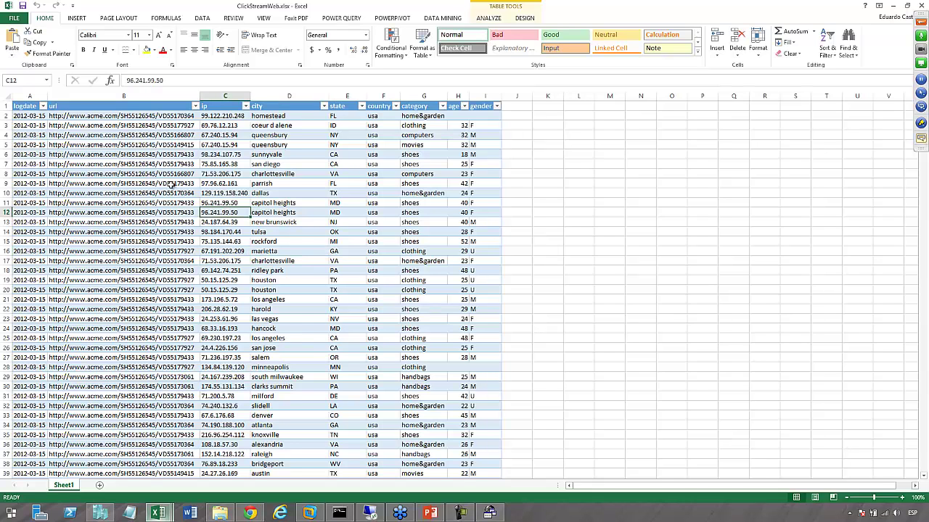
scroll(174, 187, "down", 5)
scroll(186, 243, "down", 14)
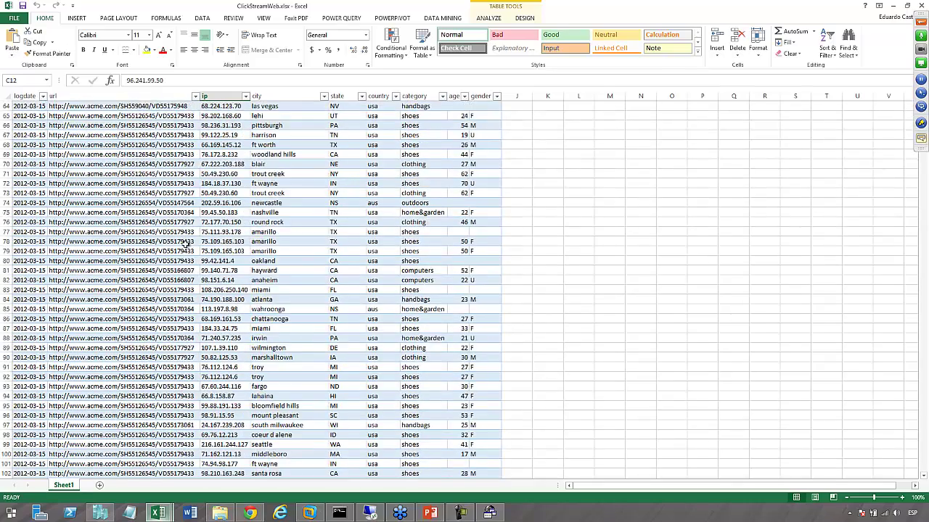
scroll(186, 243, "up", 19)
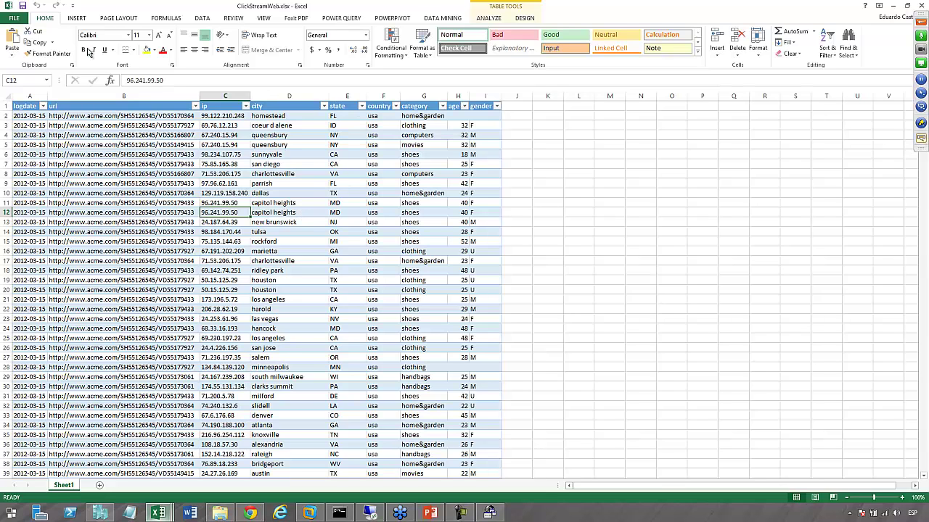
left_click(78, 20)
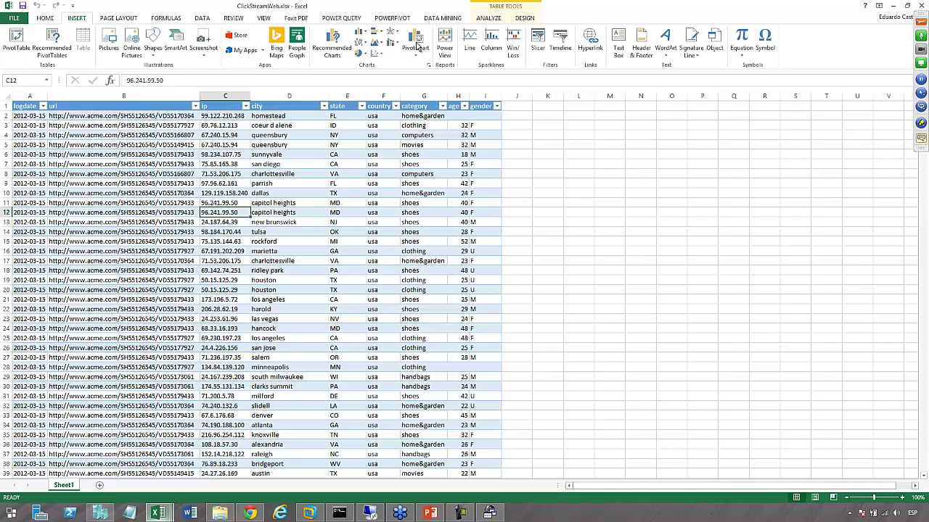
left_click(444, 45)
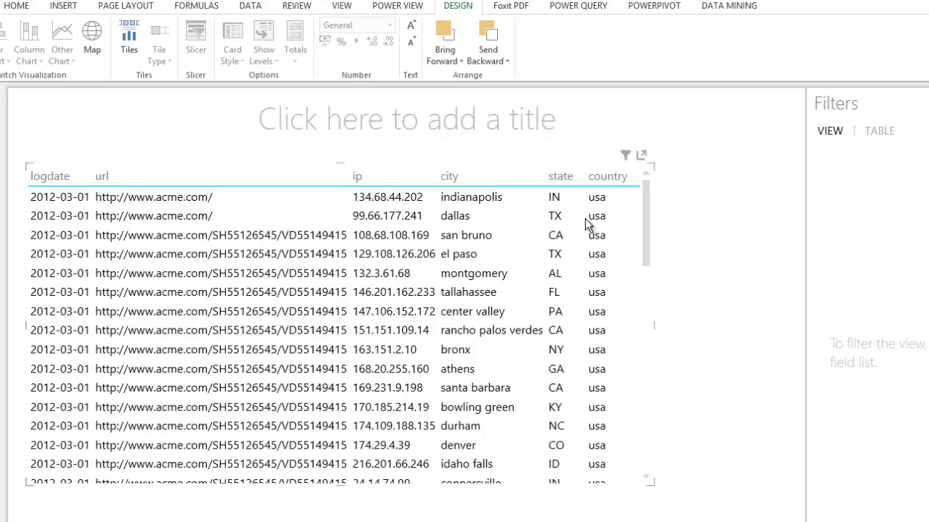
Remove country and ip from the report table and start a new country-only table
left_click(641, 156)
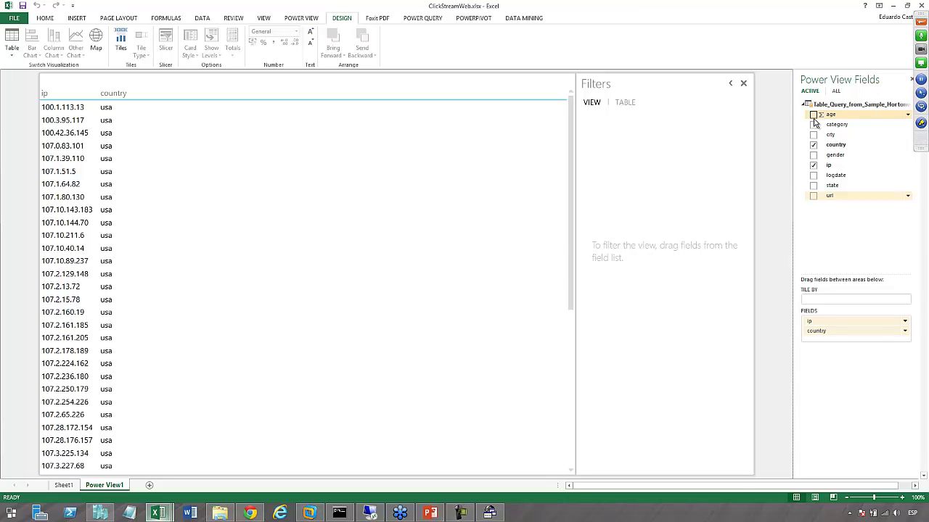
left_click(813, 144)
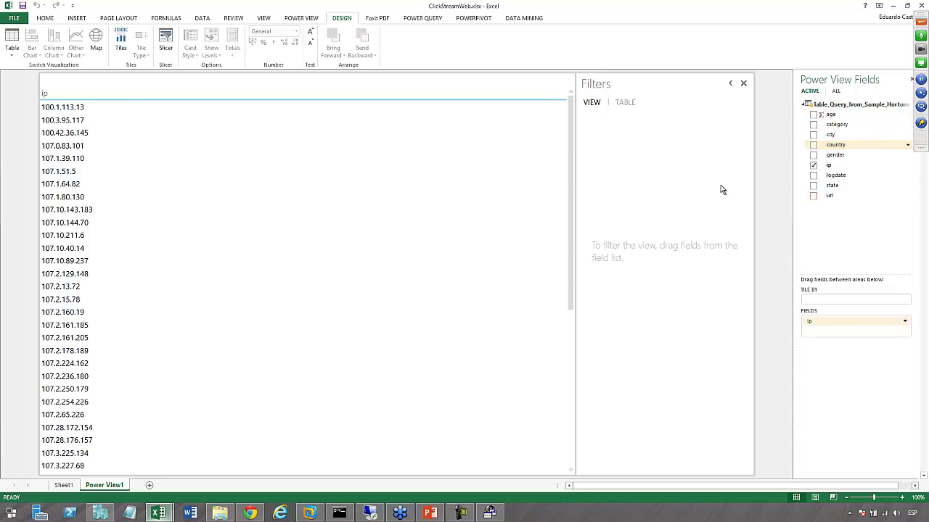
left_click(813, 164)
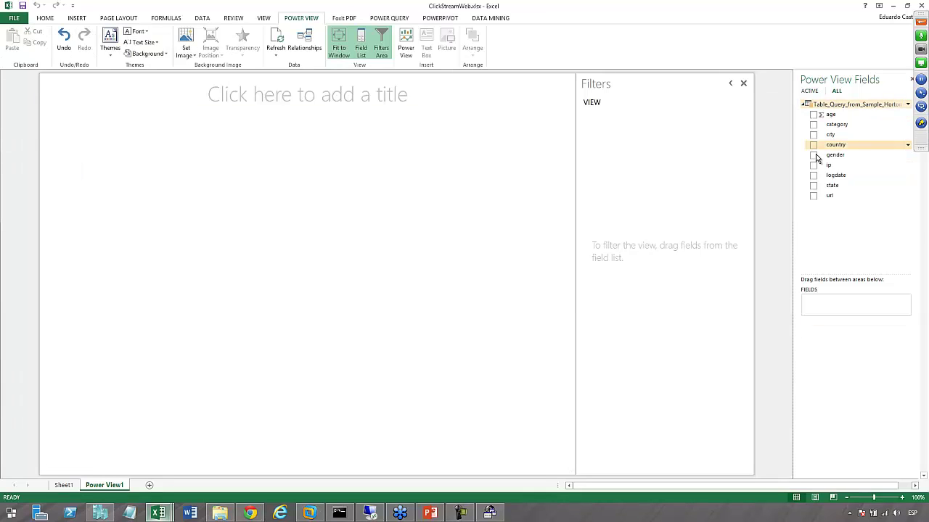
left_click(813, 146)
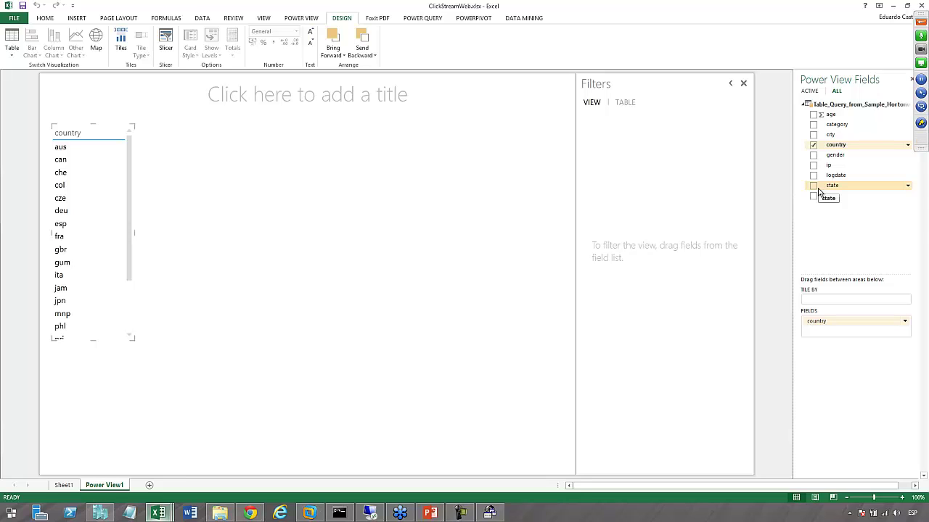
left_click(108, 270)
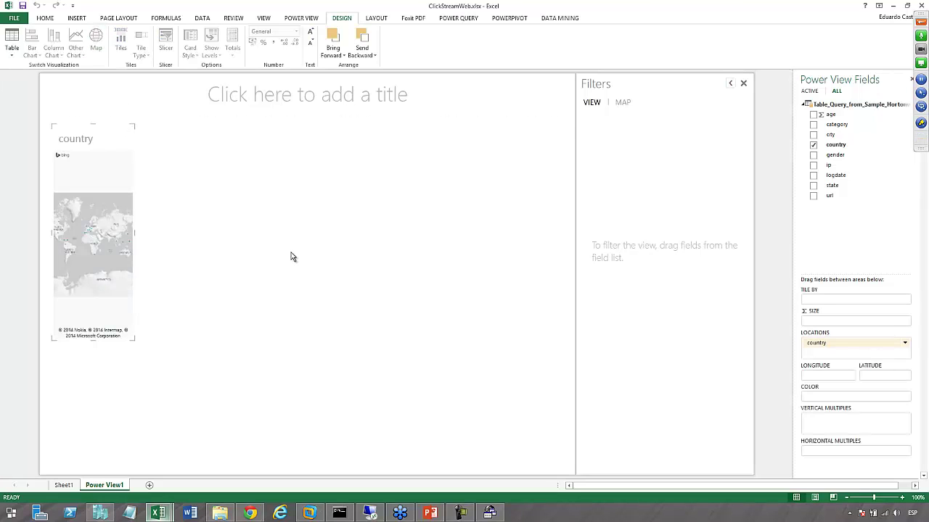
Stretch the map across the canvas and size bubbles by Count of ip, centred on North America
left_click_drag(133, 340, 567, 468)
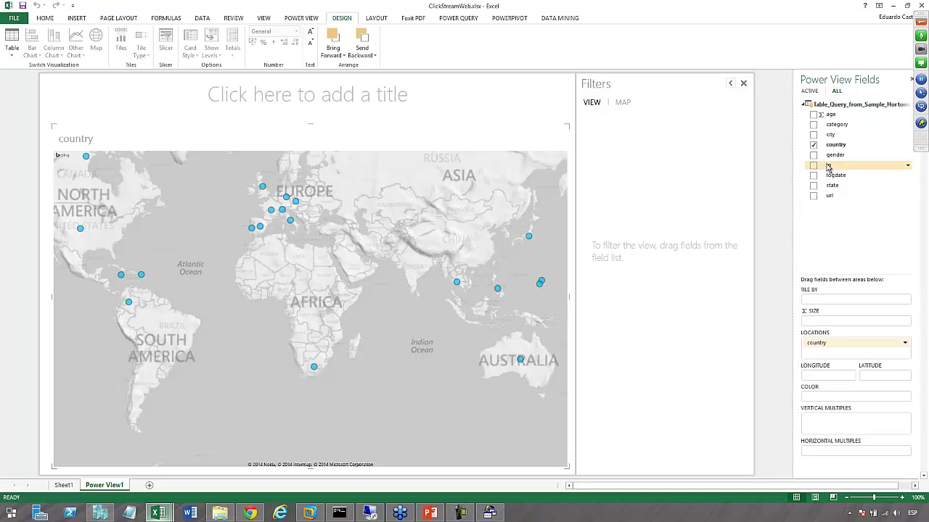
left_click_drag(830, 168, 840, 325)
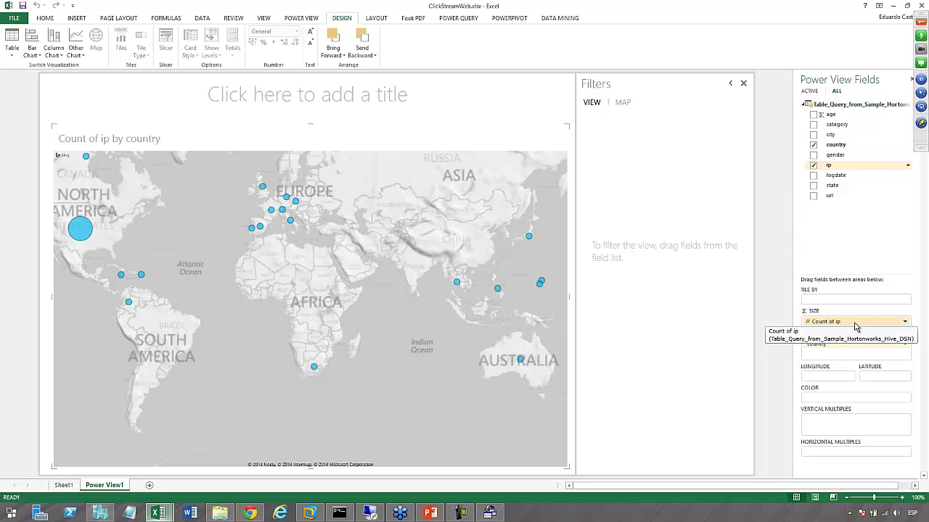
mouse_move(85, 251)
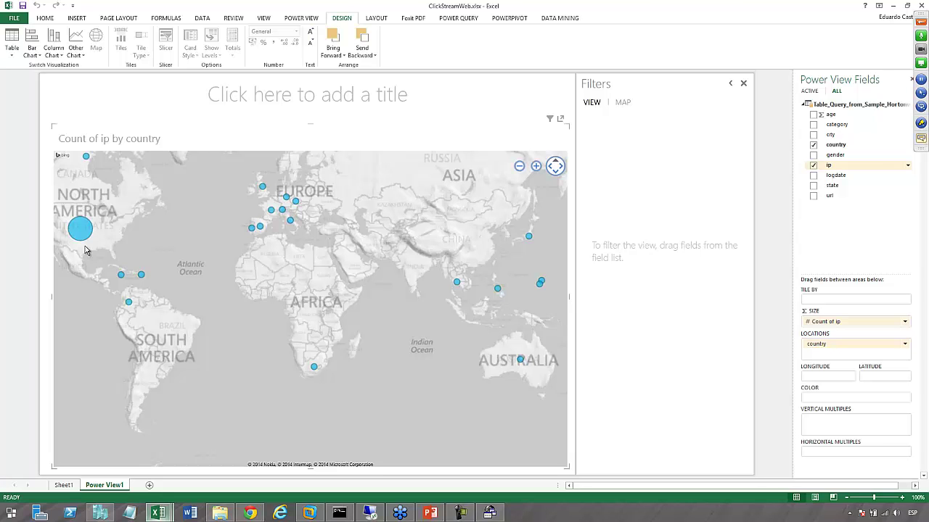
left_click_drag(110, 245, 190, 287)
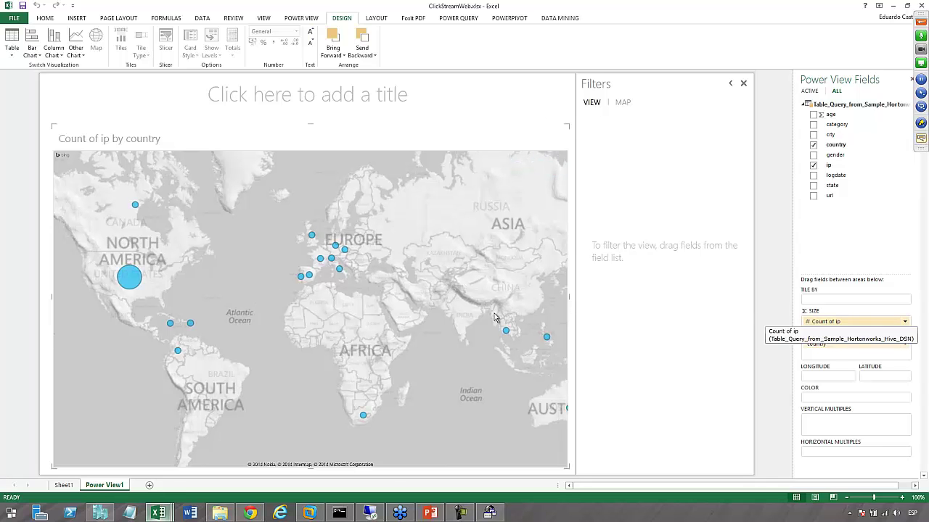
mouse_move(135, 283)
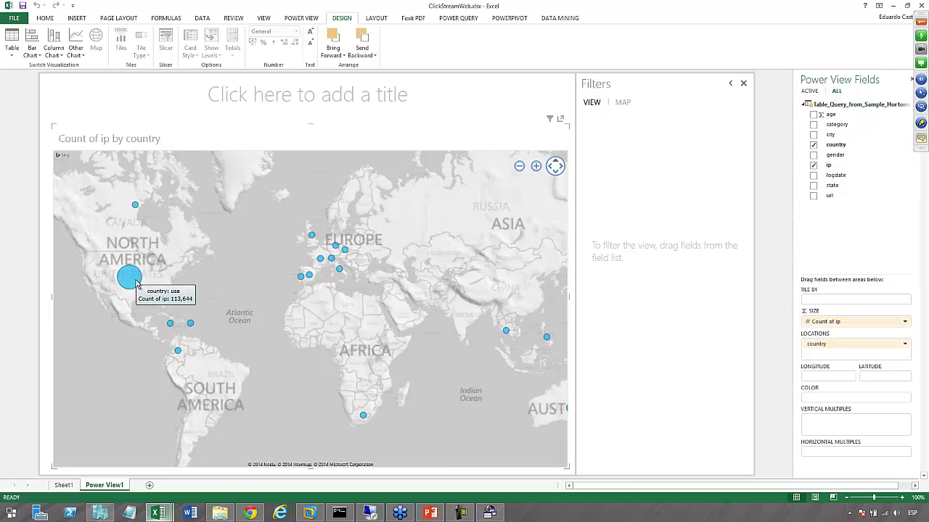
scroll(166, 281, "up", 1)
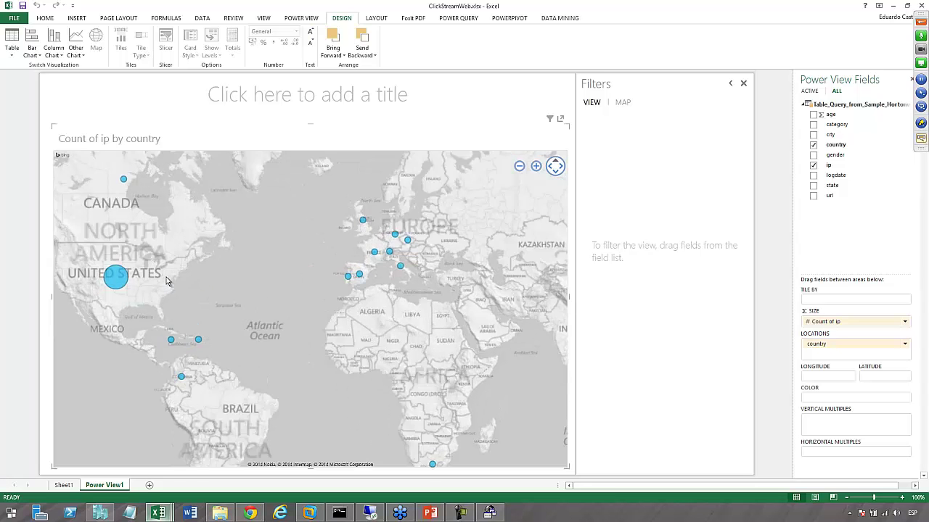
scroll(168, 284, "down", 2)
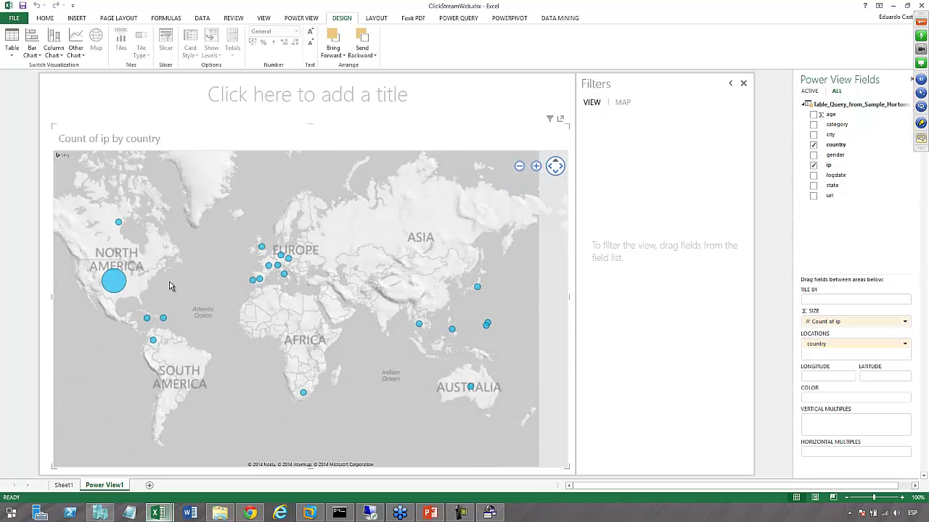
mouse_move(245, 287)
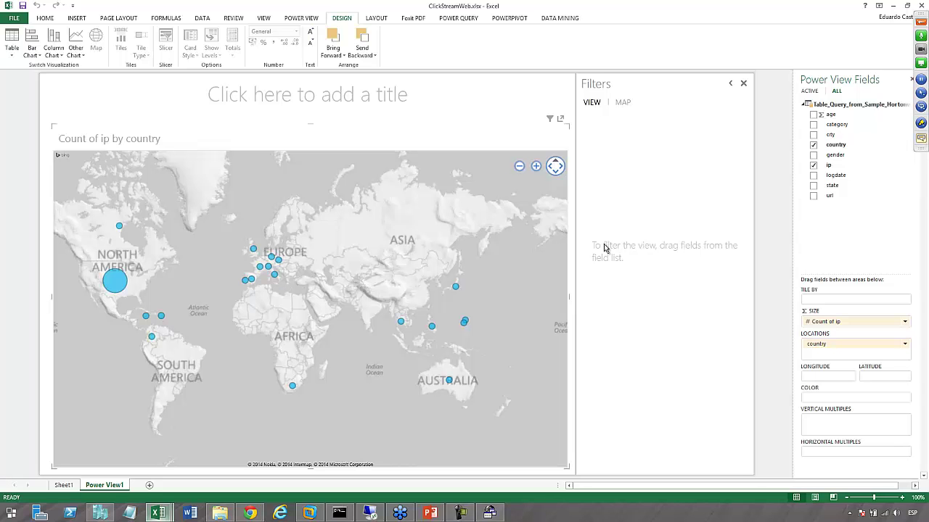
left_click(813, 166)
left_click_drag(831, 145, 628, 184)
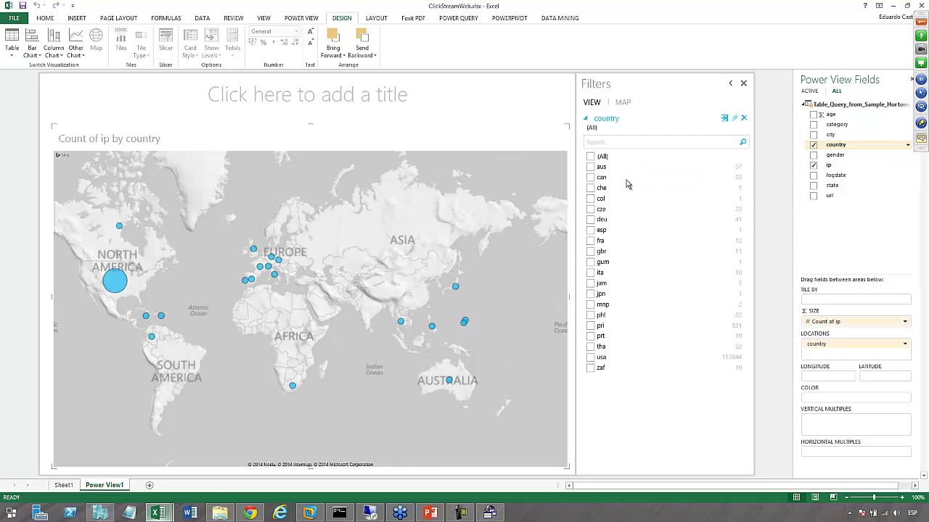
Filter to usa, swap country for state in LOCATIONS, and centre the continental US
left_click(590, 357)
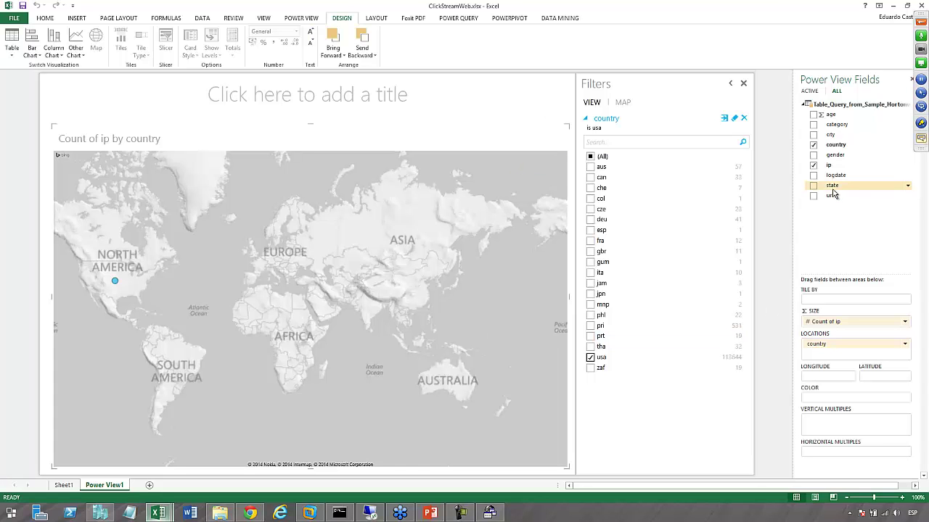
left_click_drag(830, 187, 823, 345)
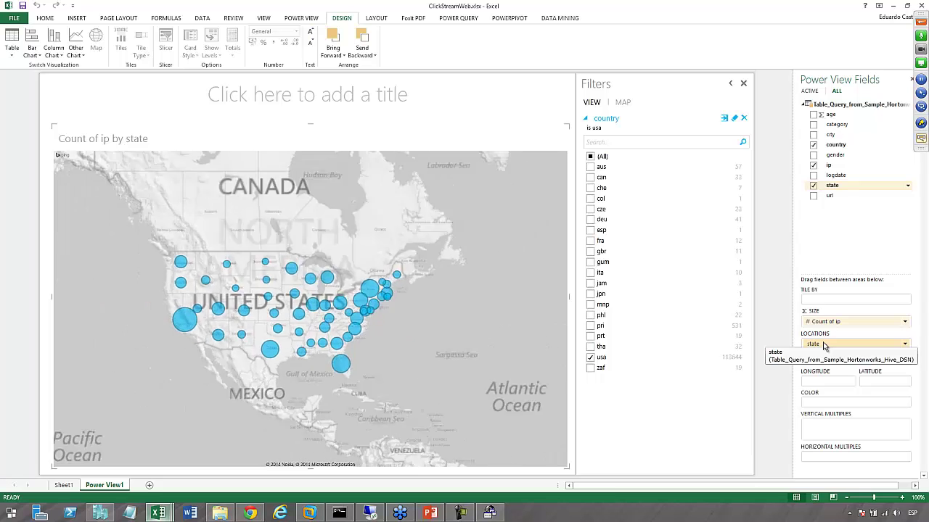
left_click(905, 354)
left_click(893, 369)
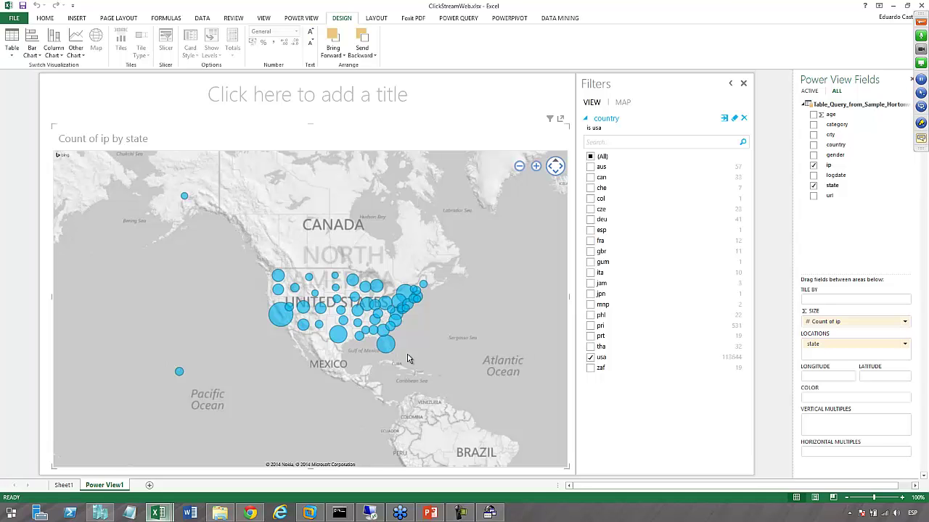
scroll(408, 358, "up", 3)
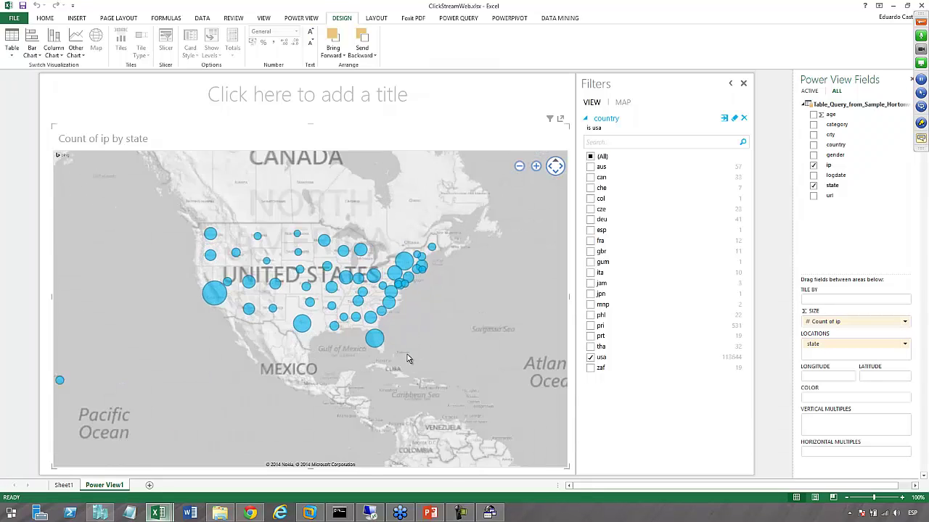
scroll(338, 281, "up", 3)
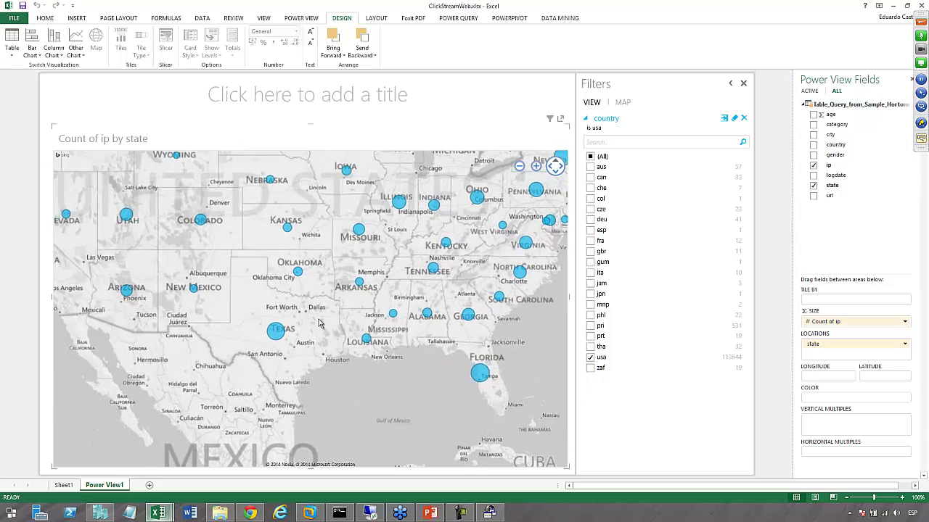
scroll(305, 316, "down", 2)
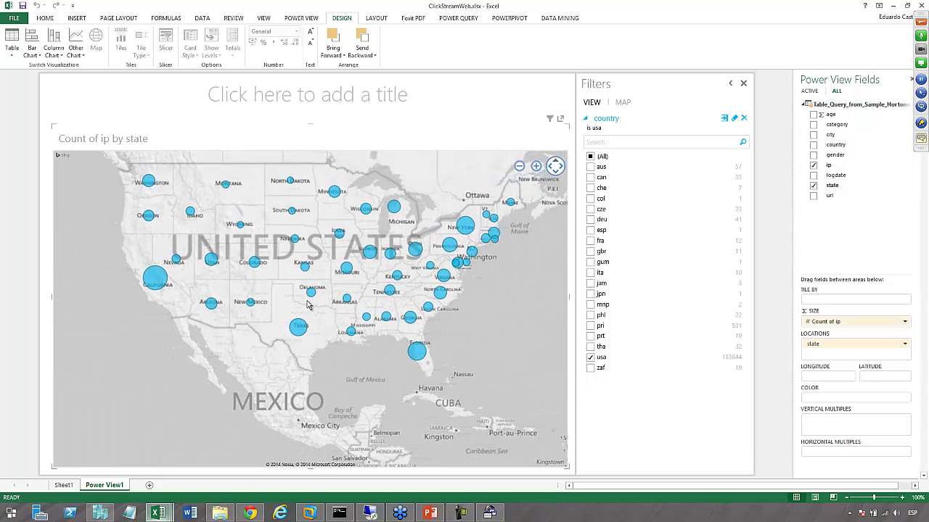
left_click_drag(312, 342, 316, 359)
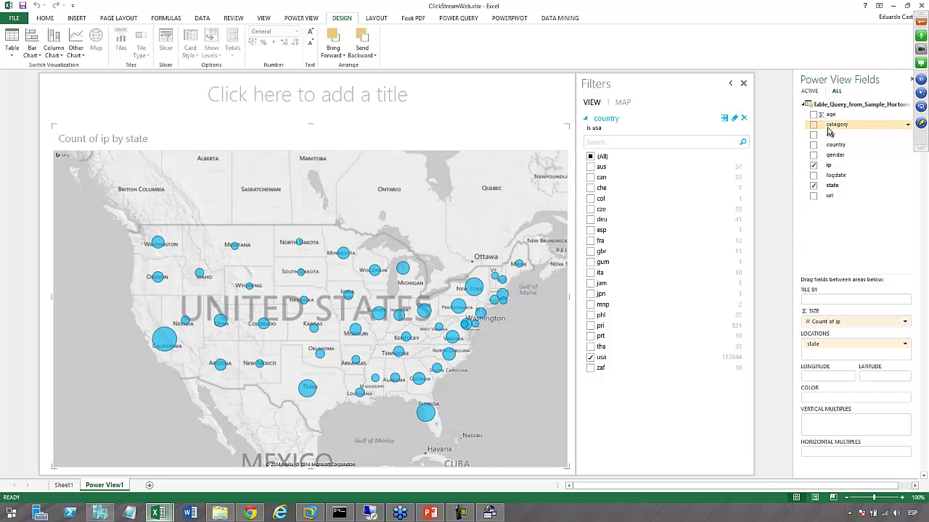
Drop category into COLOR so each state's bubble becomes a category pie chart
left_click_drag(830, 125, 818, 401)
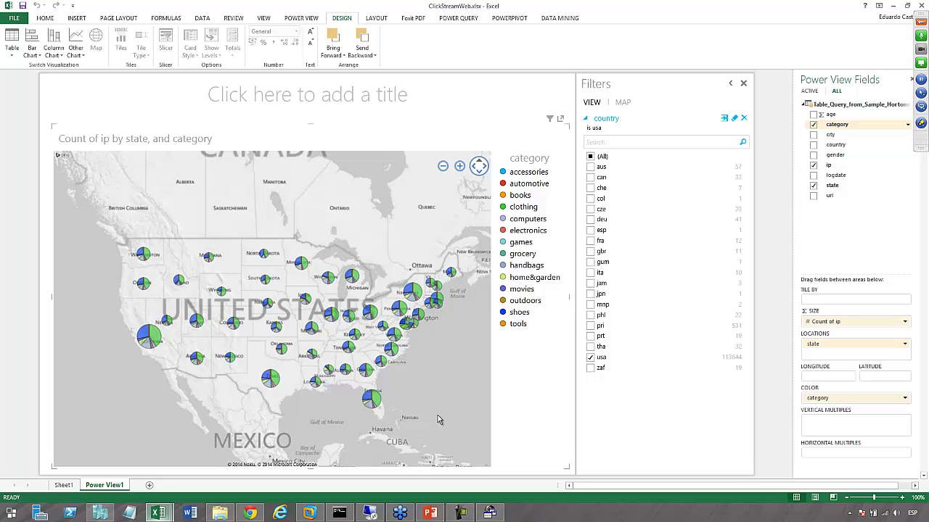
scroll(423, 408, "down", 1)
scroll(423, 407, "up", 4)
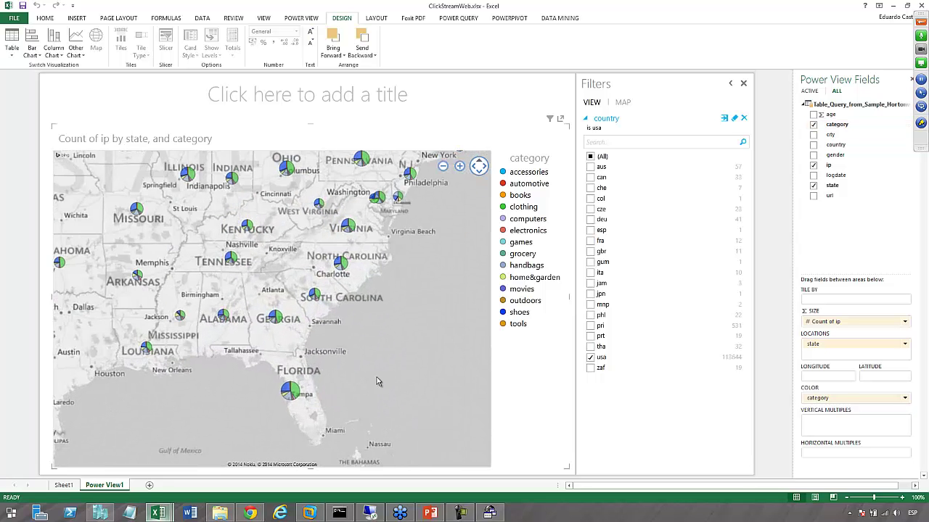
mouse_move(292, 217)
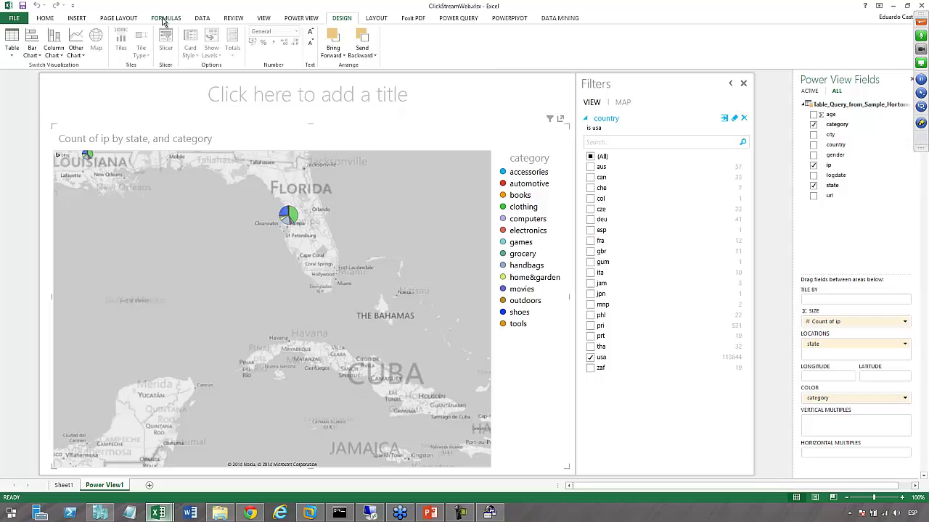
left_click(76, 18)
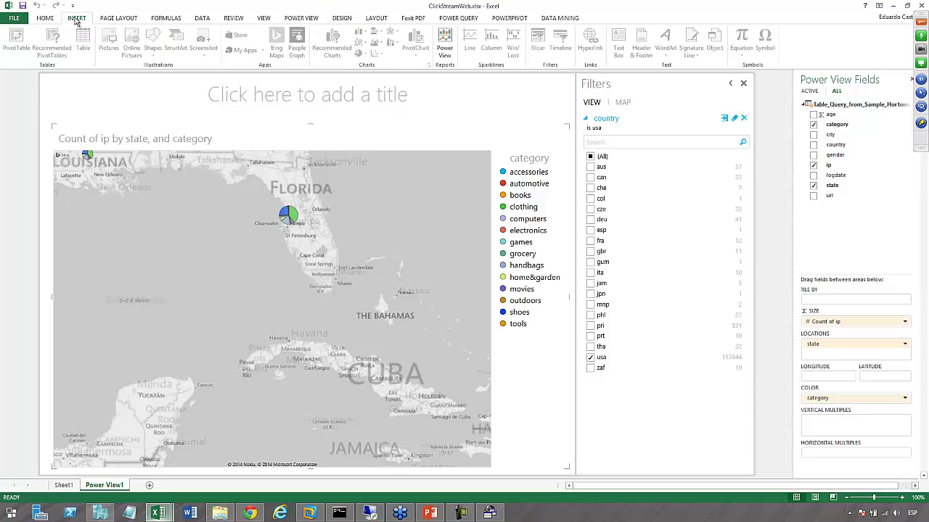
Insert a second Power View sheet with a table of ip and summed age
left_click(444, 43)
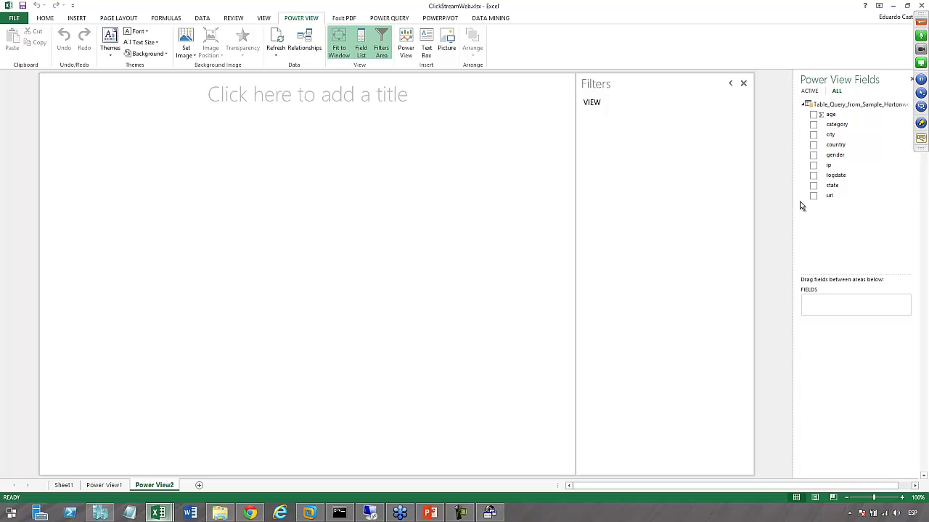
left_click_drag(814, 115, 812, 131)
left_click(813, 166)
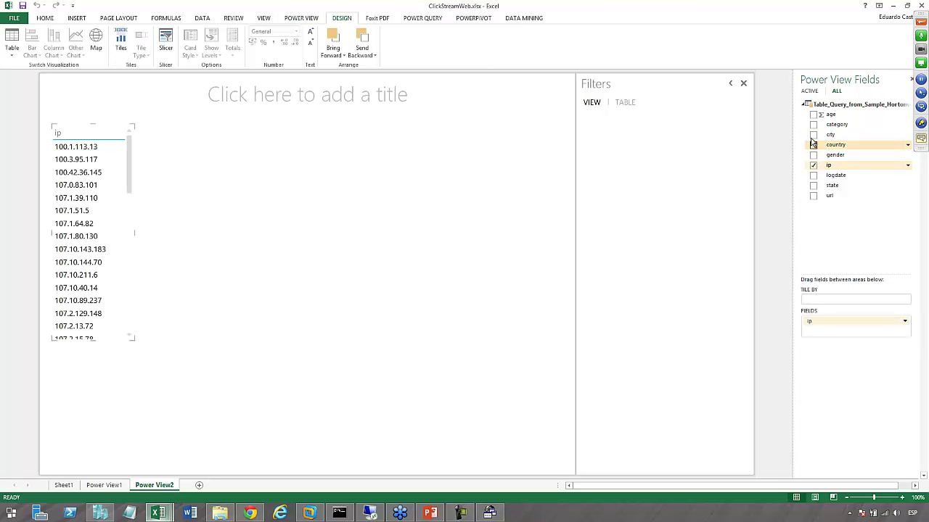
left_click(813, 115)
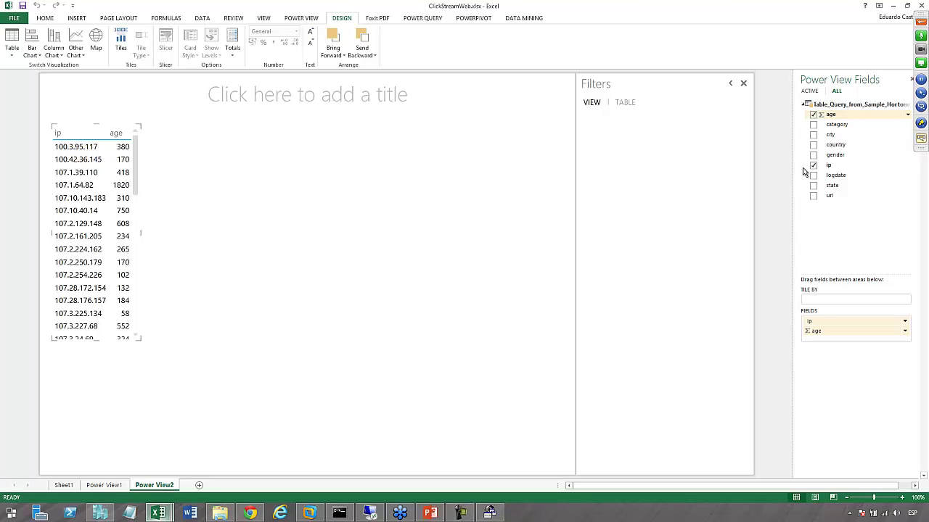
left_click(249, 513)
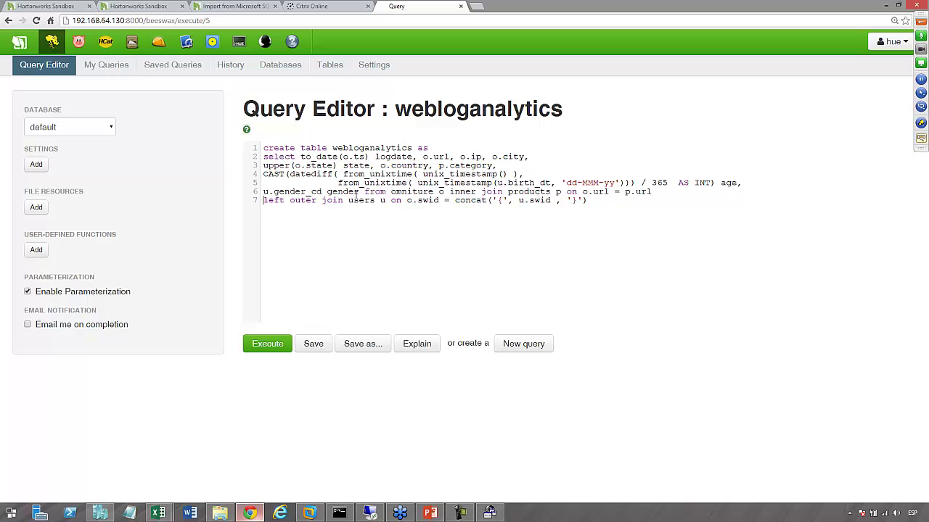
Browse the users table's data from Hue's Tables list, then return to Excel's Power View2 sheet
double_click(357, 199)
left_click(328, 65)
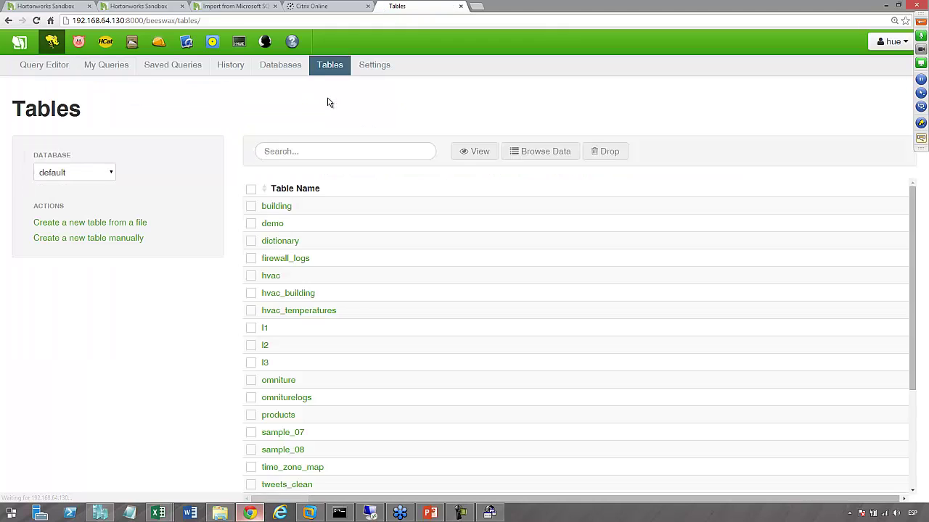
scroll(355, 304, "down", 3)
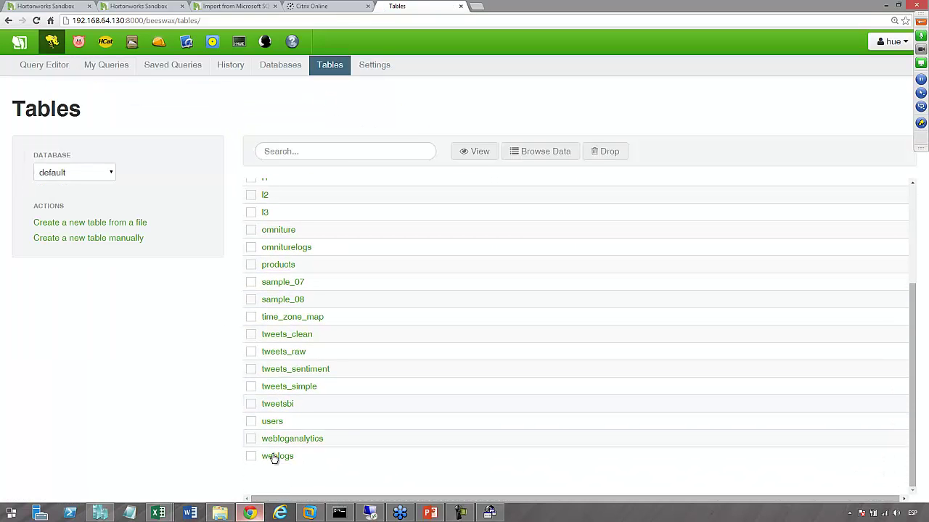
left_click(252, 423)
left_click(518, 154)
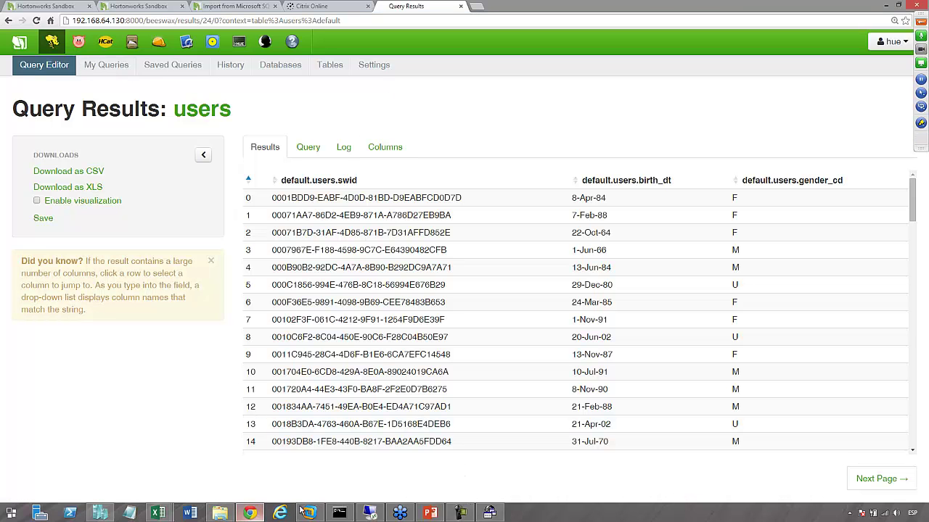
mouse_move(167, 515)
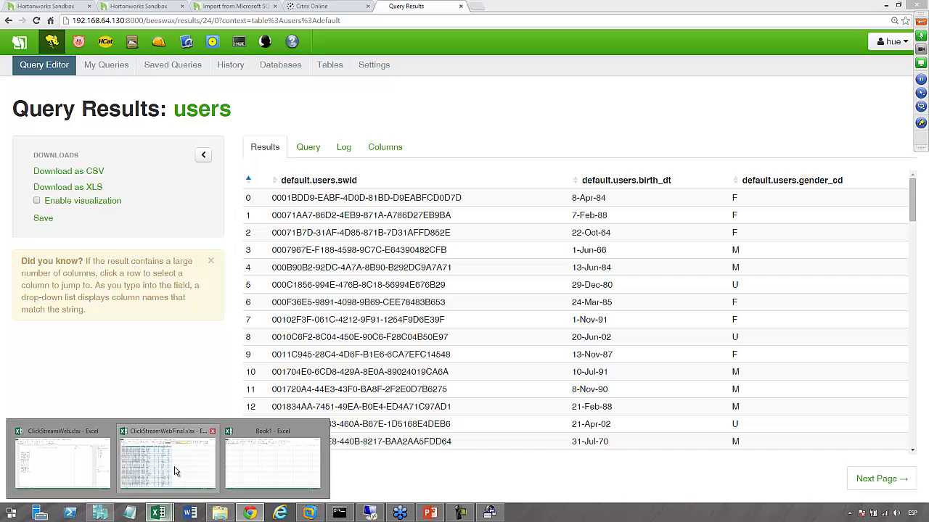
left_click(90, 464)
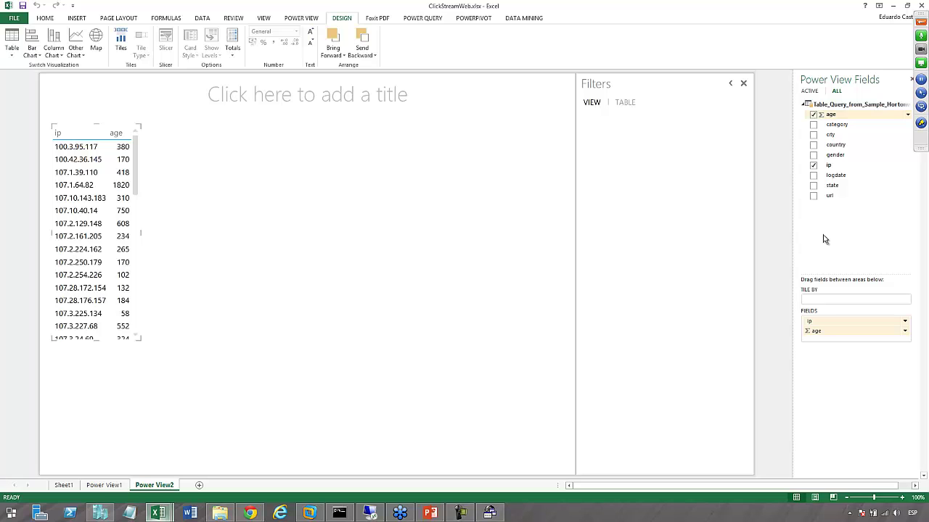
Reorder the fields to age then ip, make the table a clustered column chart, and enlarge it
left_click(903, 321)
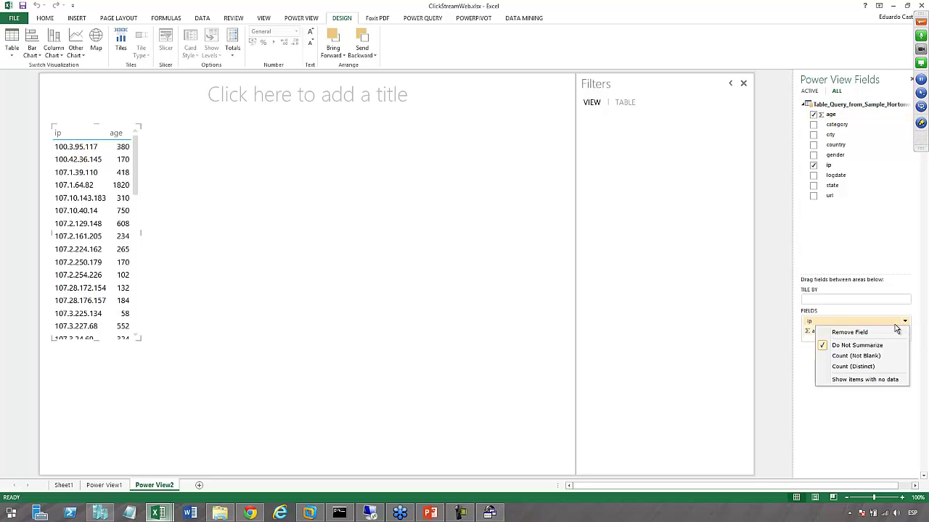
left_click(847, 334)
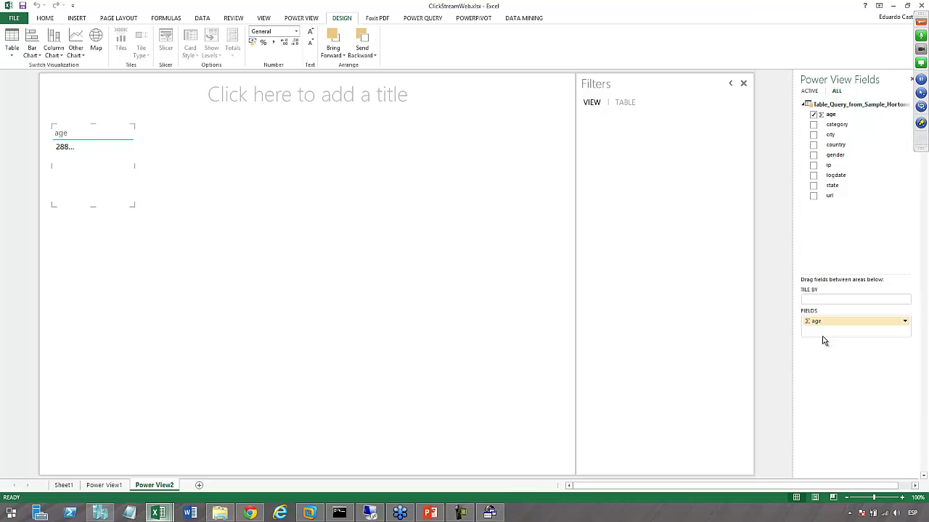
left_click(813, 164)
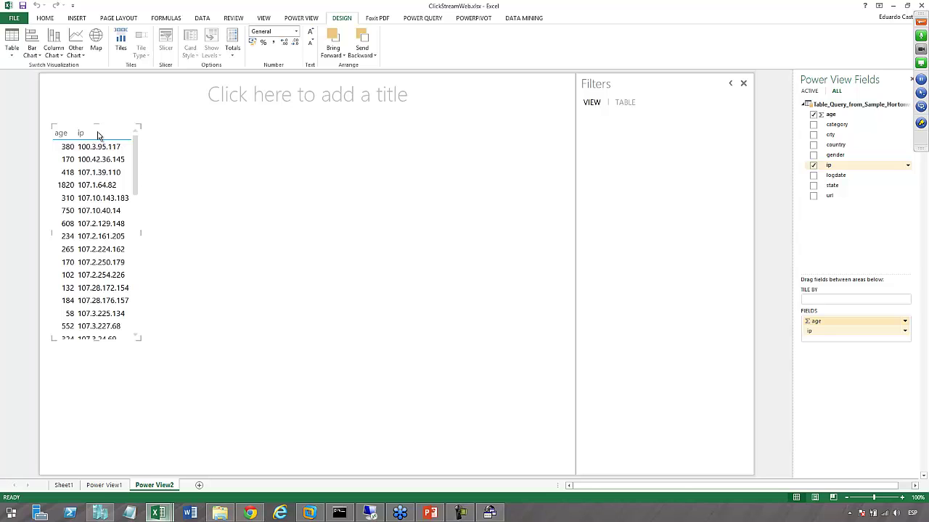
left_click_drag(98, 136, 99, 136)
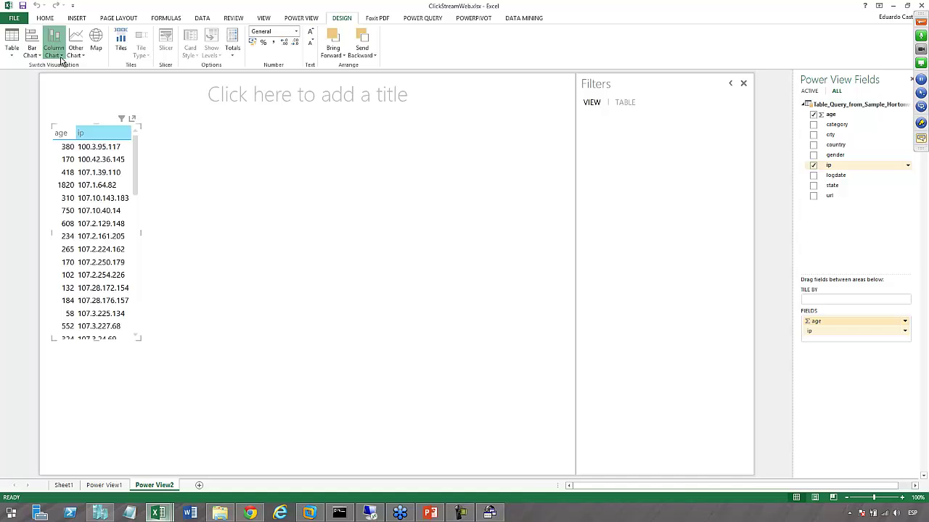
left_click(62, 59)
left_click(84, 90)
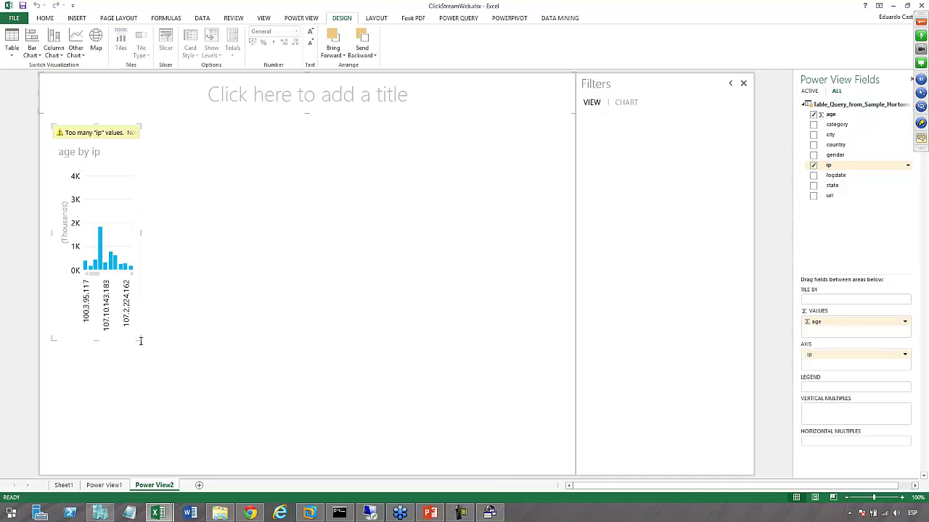
left_click_drag(140, 339, 560, 458)
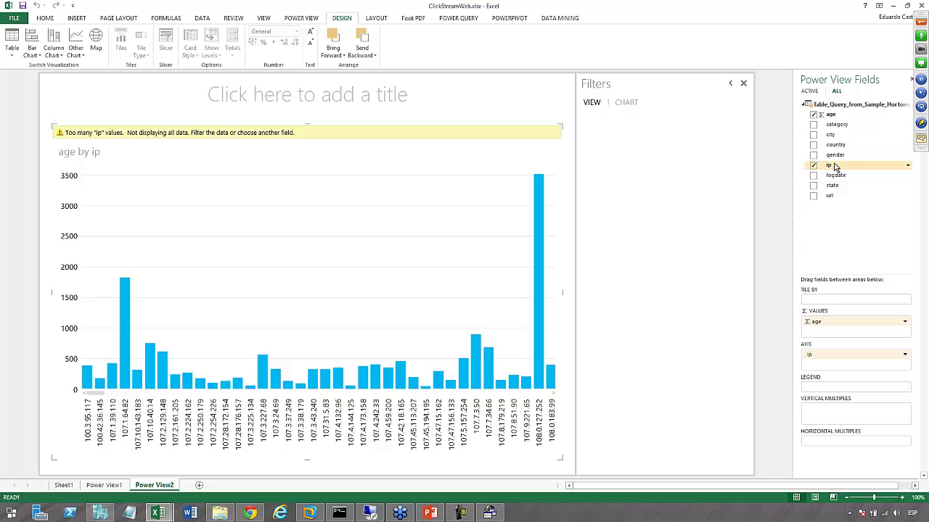
Put age on the chart axis in place of ip, so the chart plots age by age
left_click_drag(829, 114, 818, 364)
left_click(905, 354)
left_click(869, 368)
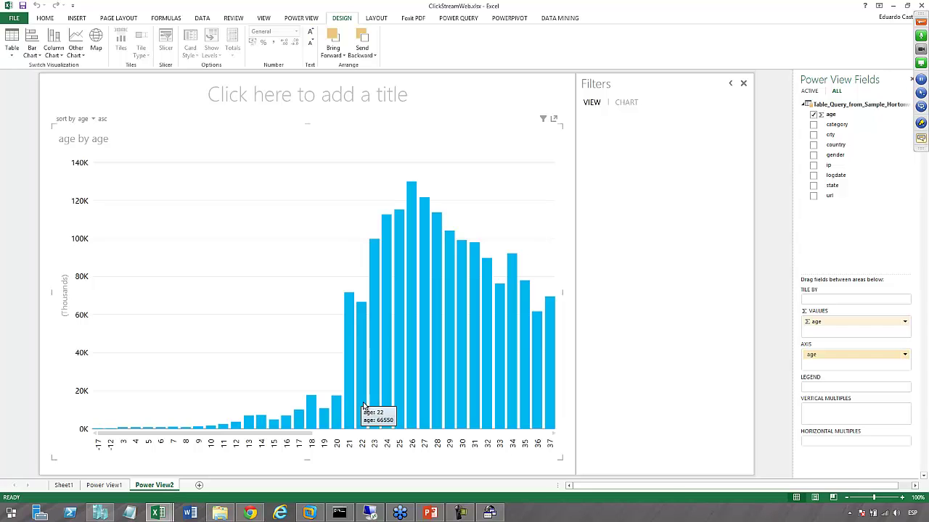
mouse_move(548, 410)
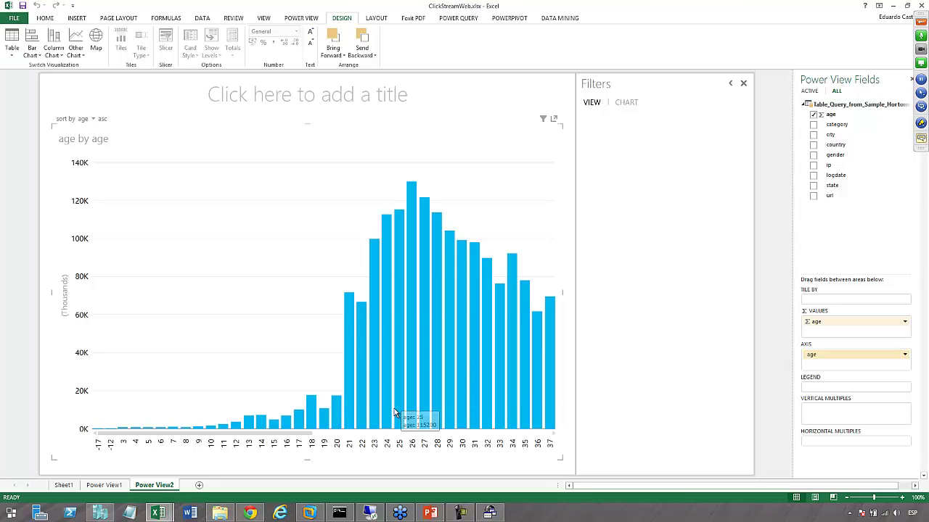
mouse_move(388, 426)
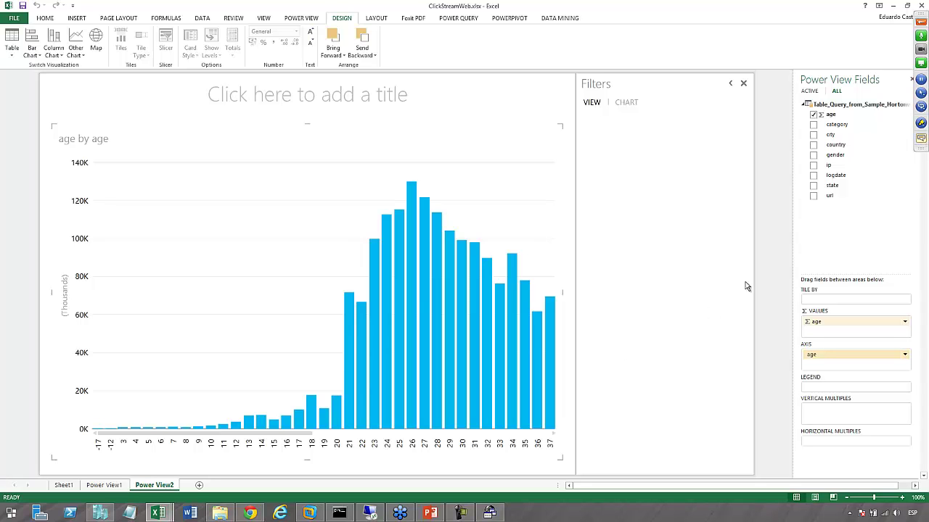
Add a category filter with only clothing ticked to the age chart
left_click_drag(836, 125, 648, 196)
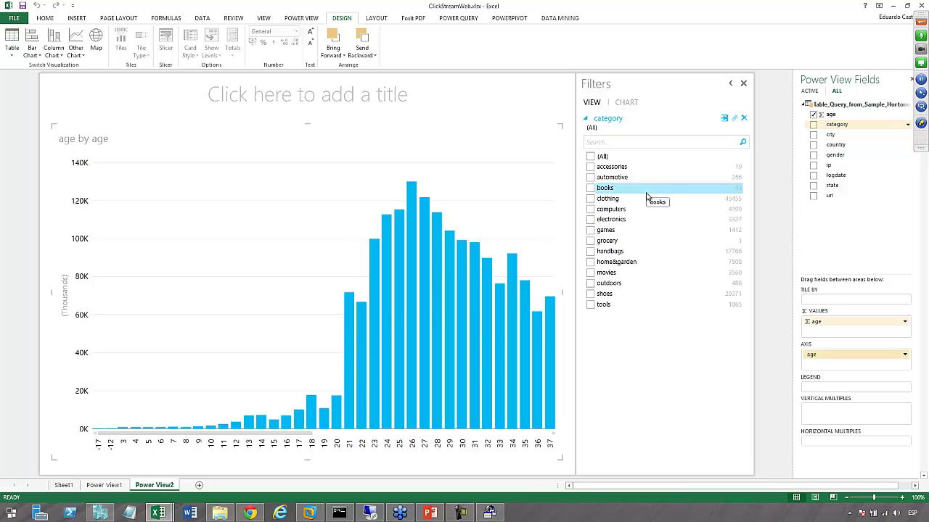
left_click(590, 198)
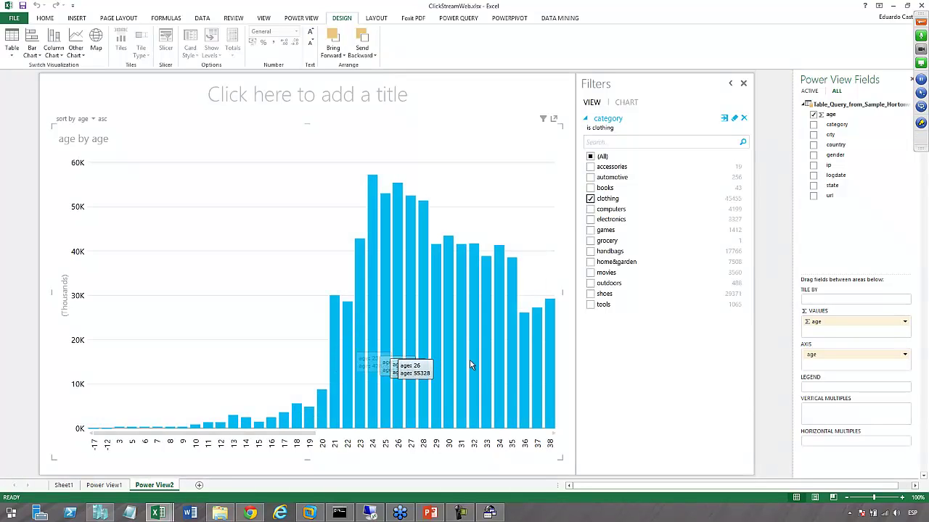
mouse_move(549, 368)
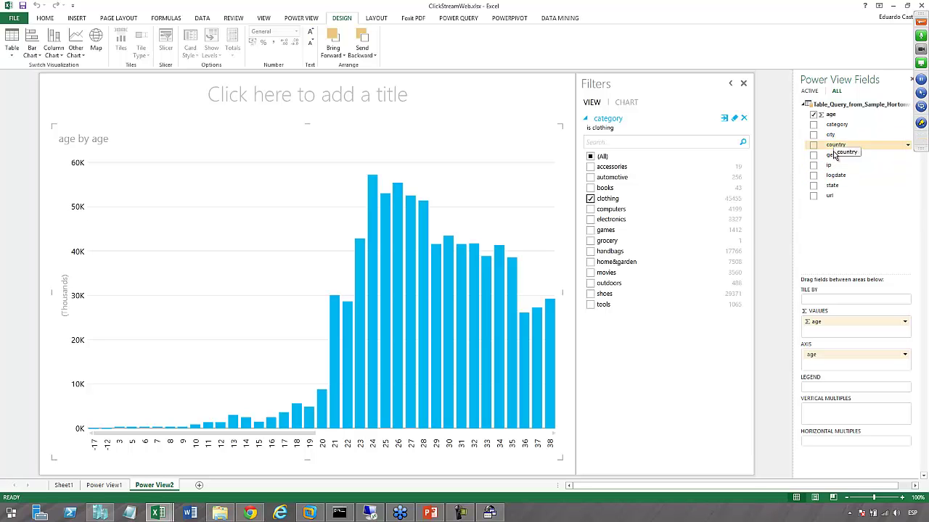
Add a gender filter to the clothing age chart, leaving only M ticked
left_click_drag(834, 155, 622, 359)
left_click(591, 378)
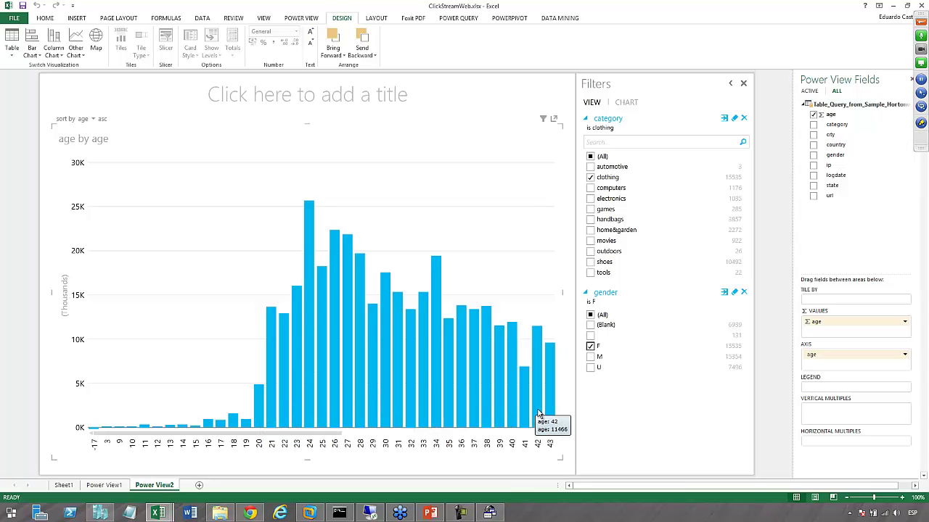
left_click(593, 356)
left_click(590, 356)
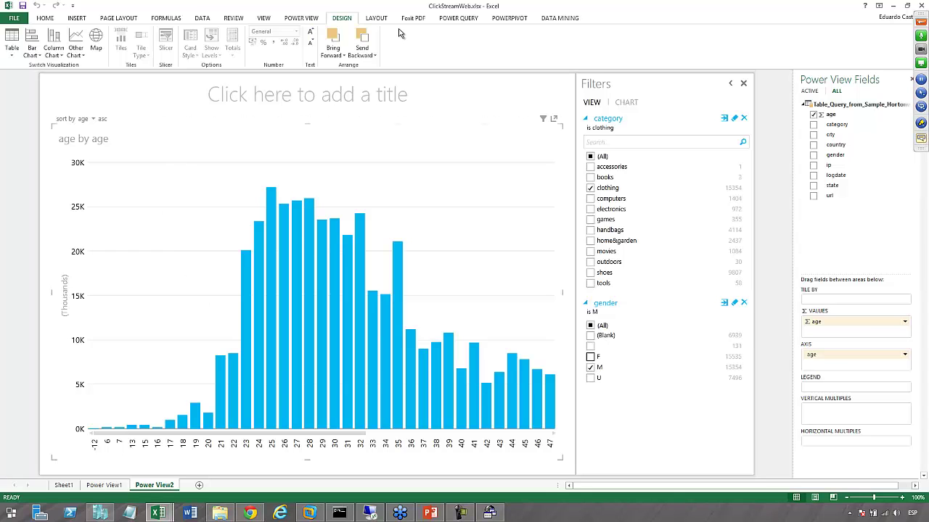
Insert a new Power View sheet and enlarge its url table to fill the report
left_click(77, 18)
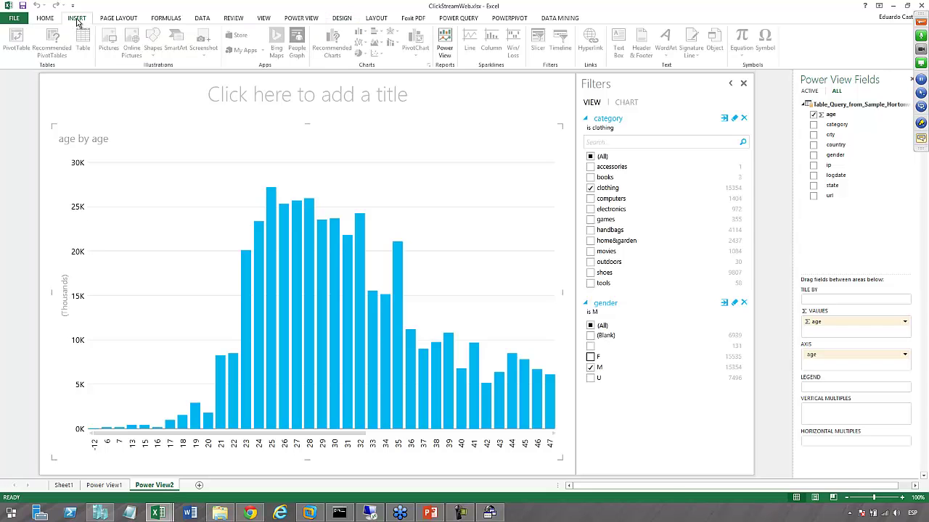
left_click(444, 43)
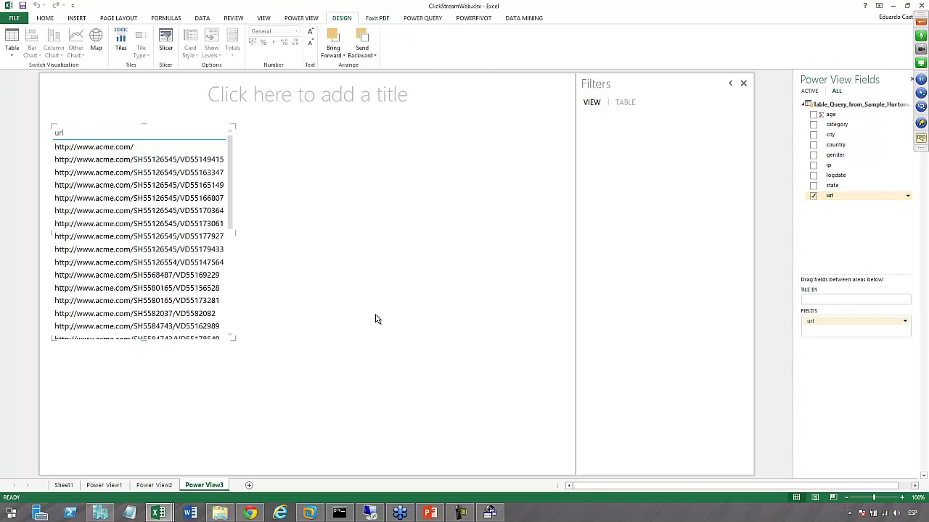
left_click_drag(233, 338, 556, 450)
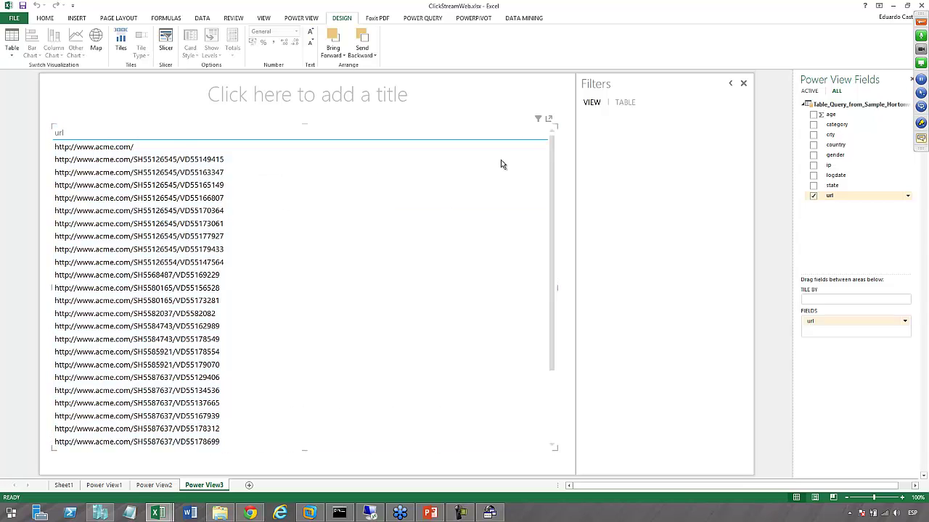
left_click(549, 120)
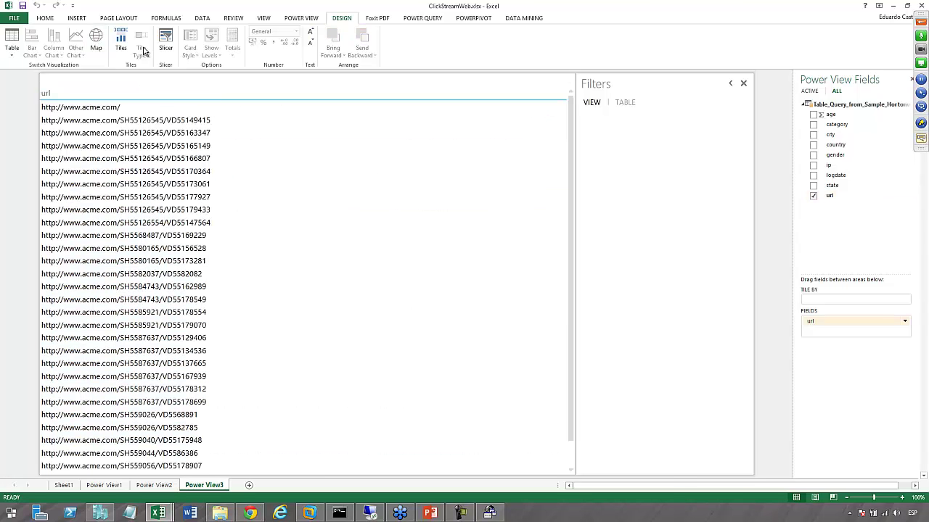
left_click(89, 145)
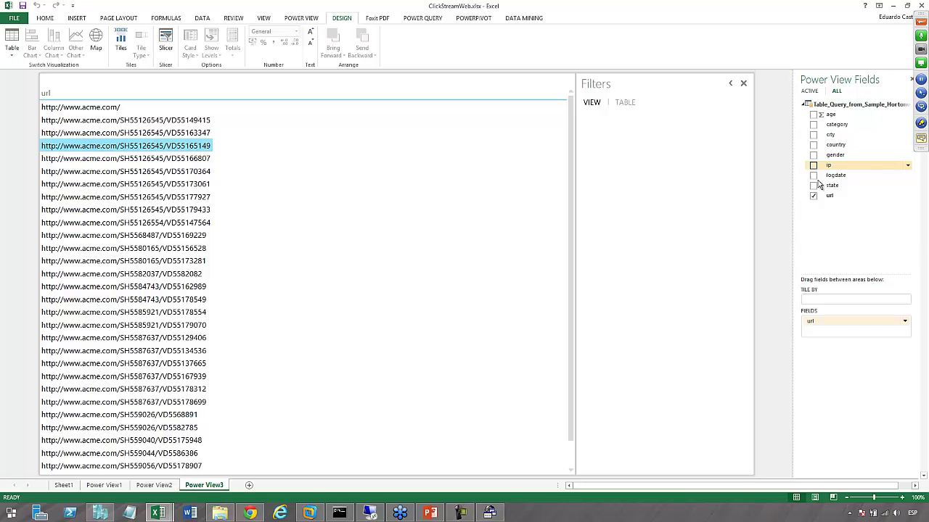
Add a second url field set to Count of url beside each url
left_click_drag(829, 199, 833, 333)
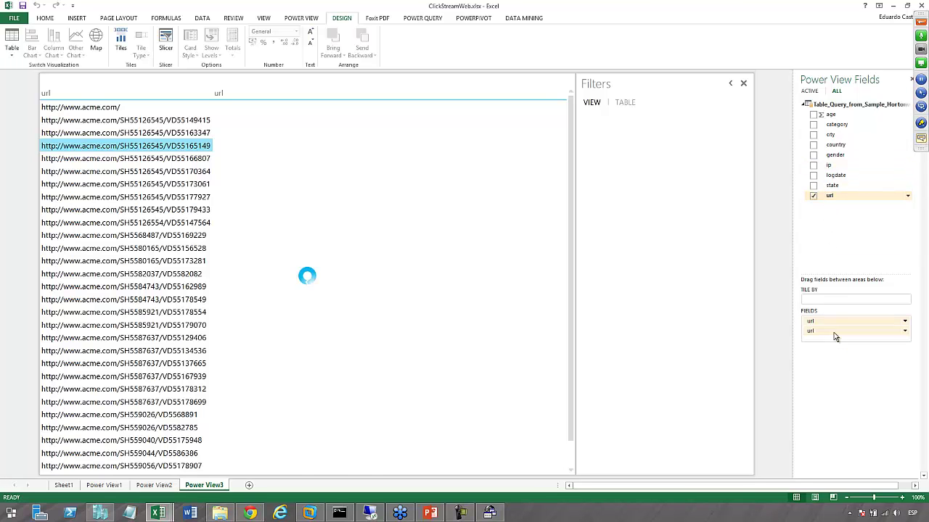
left_click(905, 332)
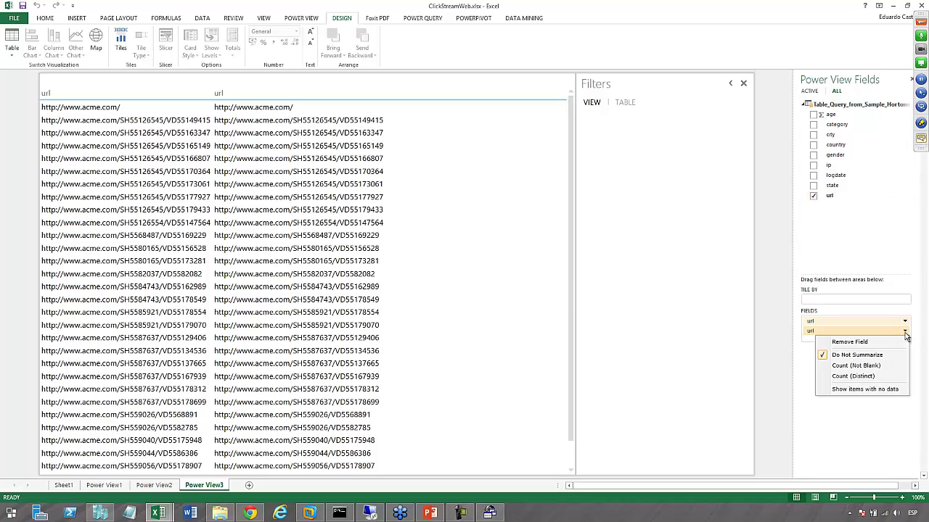
left_click(856, 366)
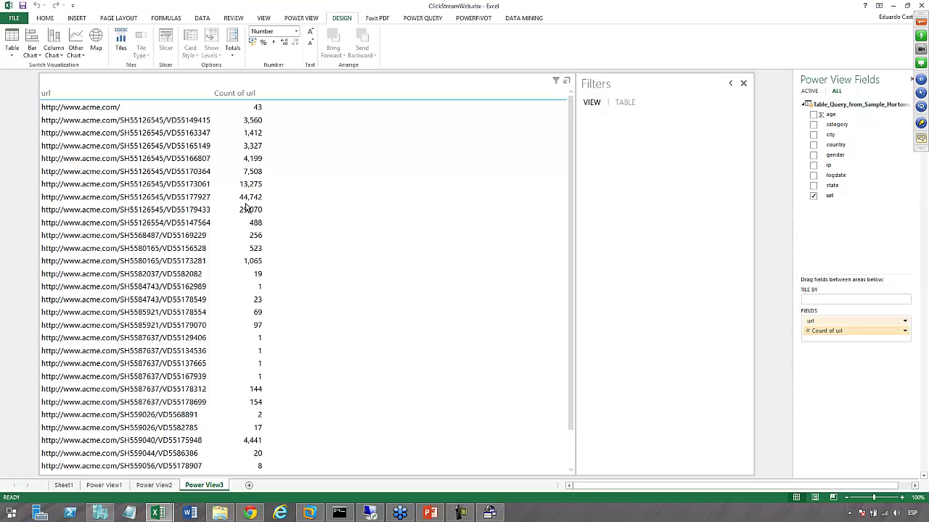
left_click(172, 187)
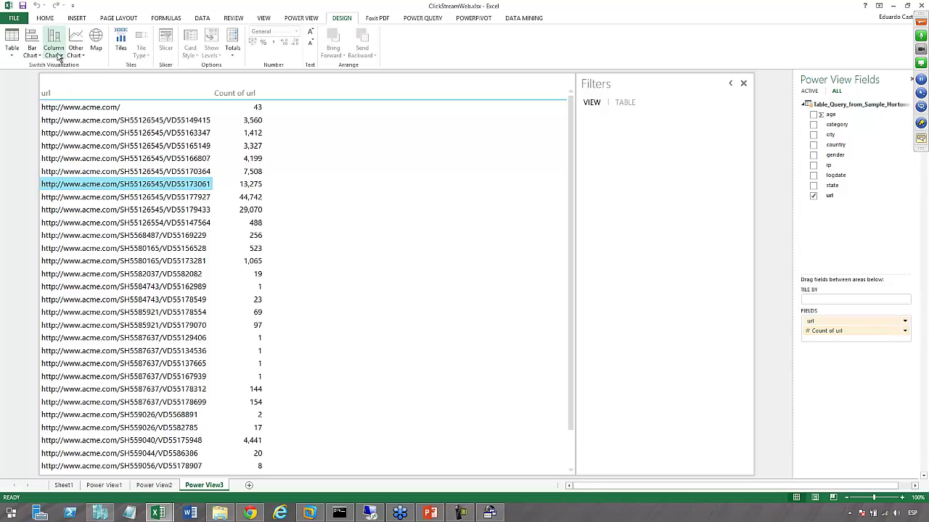
Convert the url table to a clustered column chart sorted by Count of url, descending
left_click(58, 57)
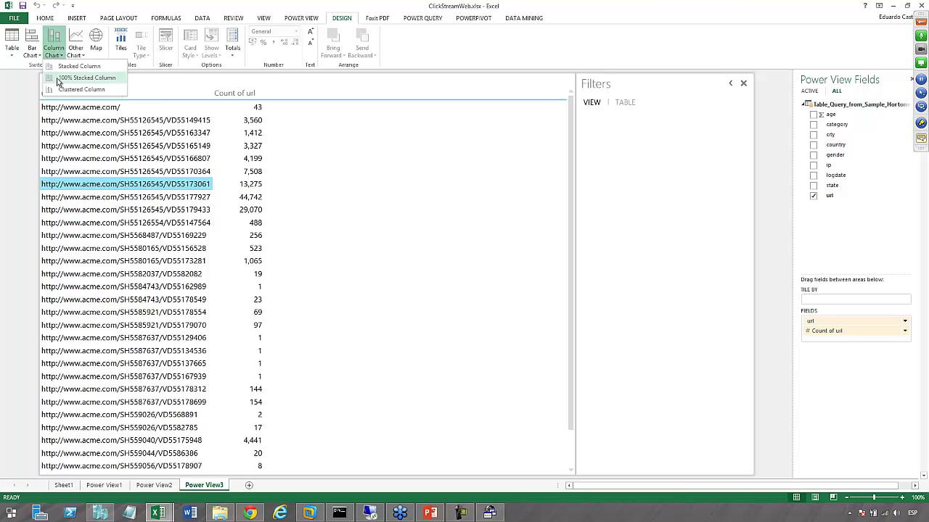
left_click(65, 93)
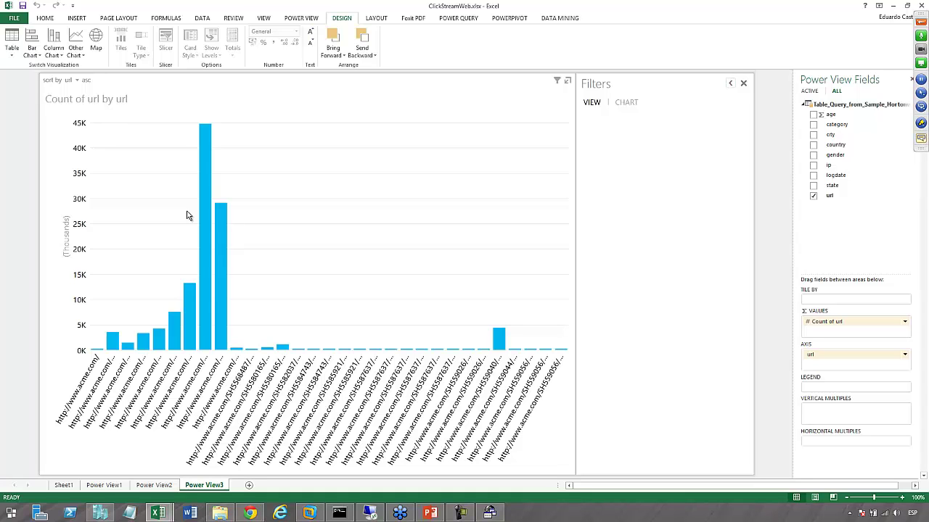
left_click(76, 81)
left_click(61, 104)
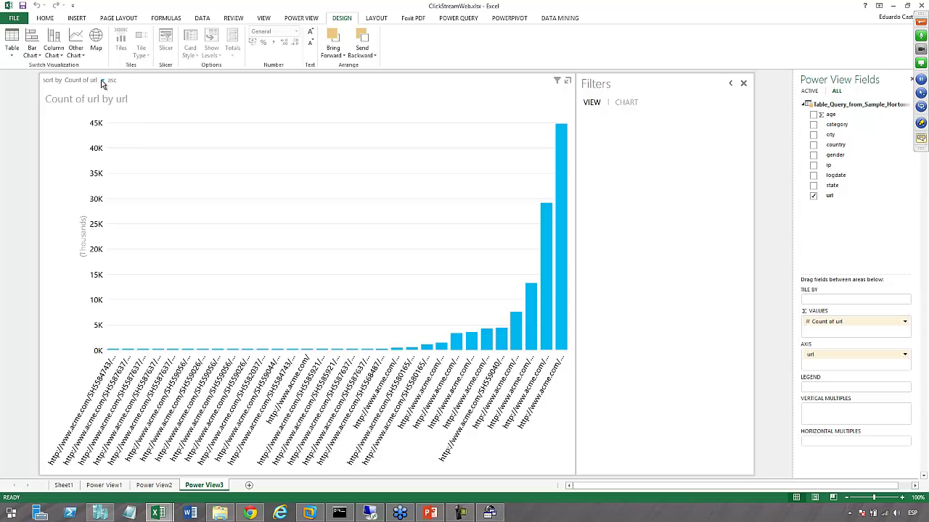
left_click(104, 81)
left_click(74, 82)
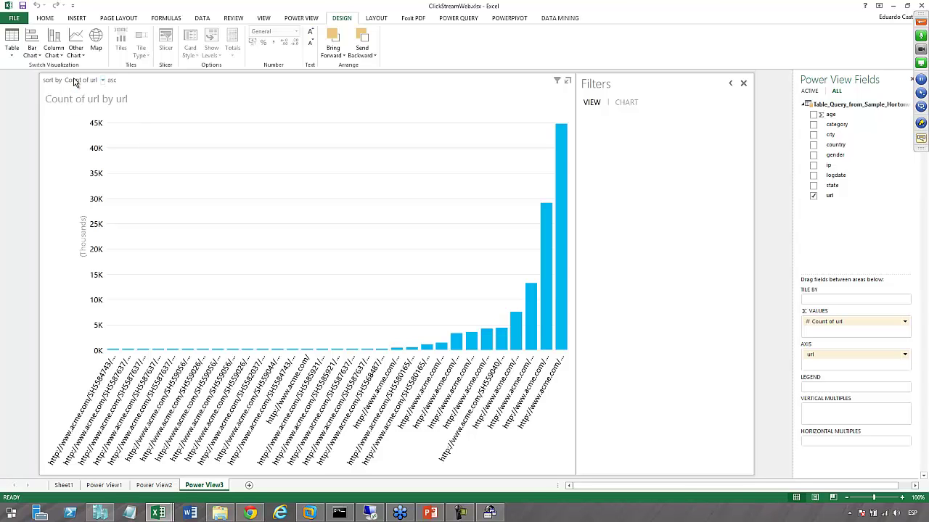
left_click(113, 81)
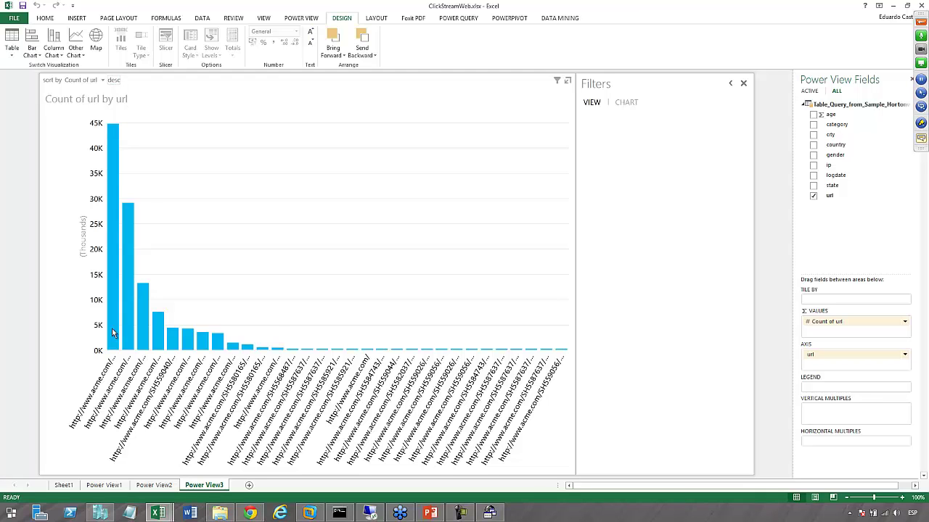
mouse_move(112, 333)
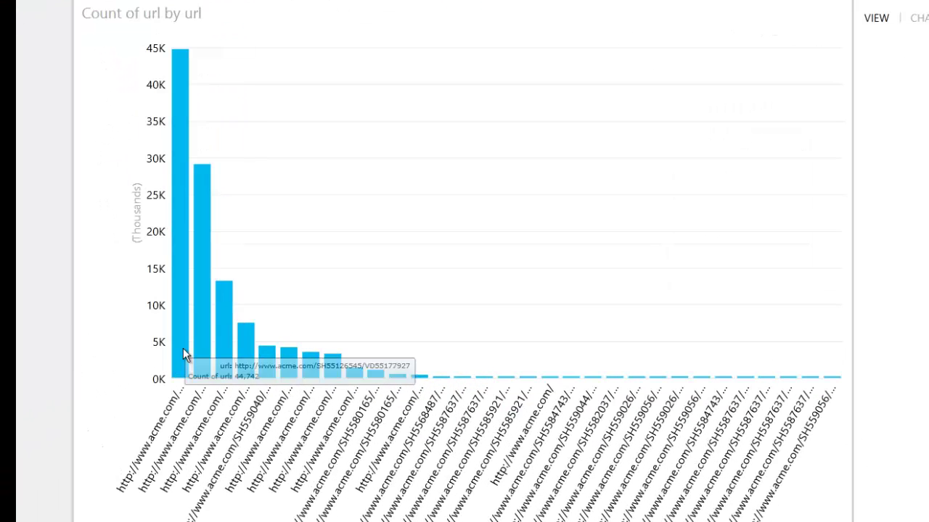
mouse_move(114, 333)
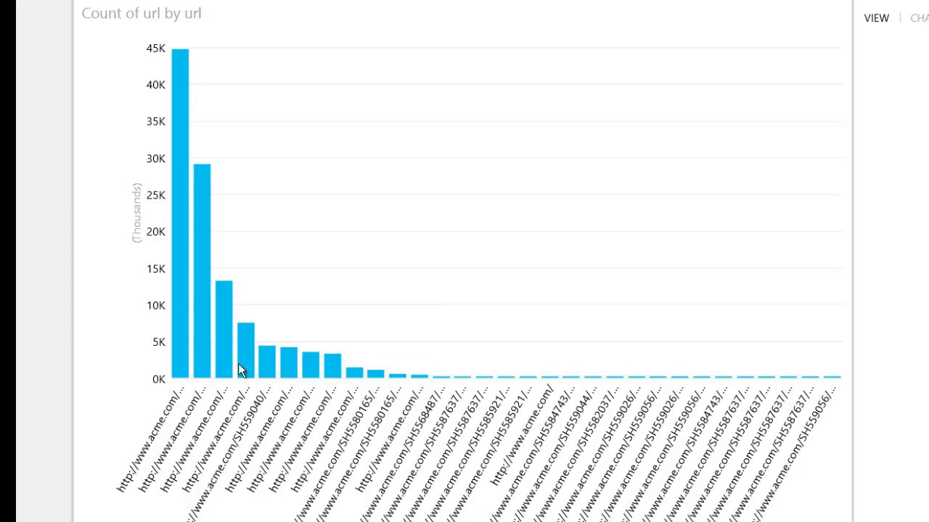
mouse_move(182, 357)
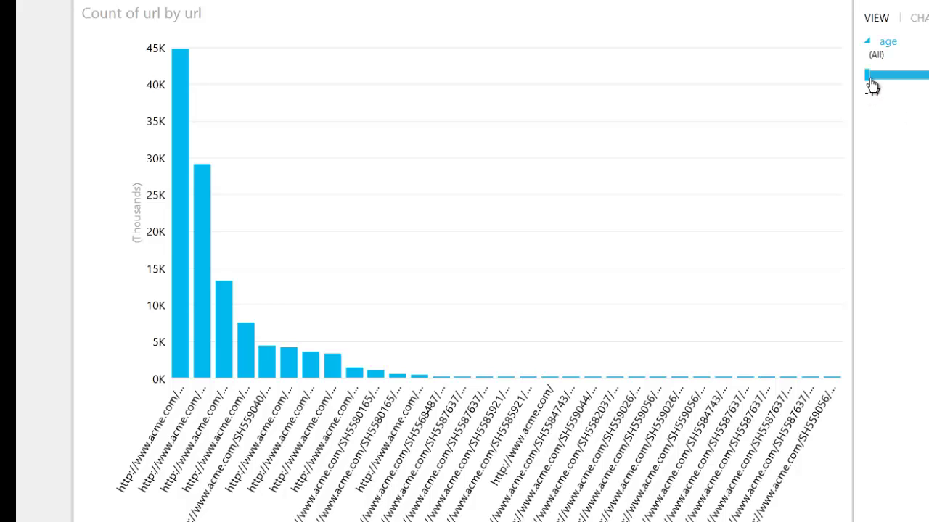
Narrow the url chart's age filter to the range 20 to 40
left_click_drag(868, 76, 928, 76)
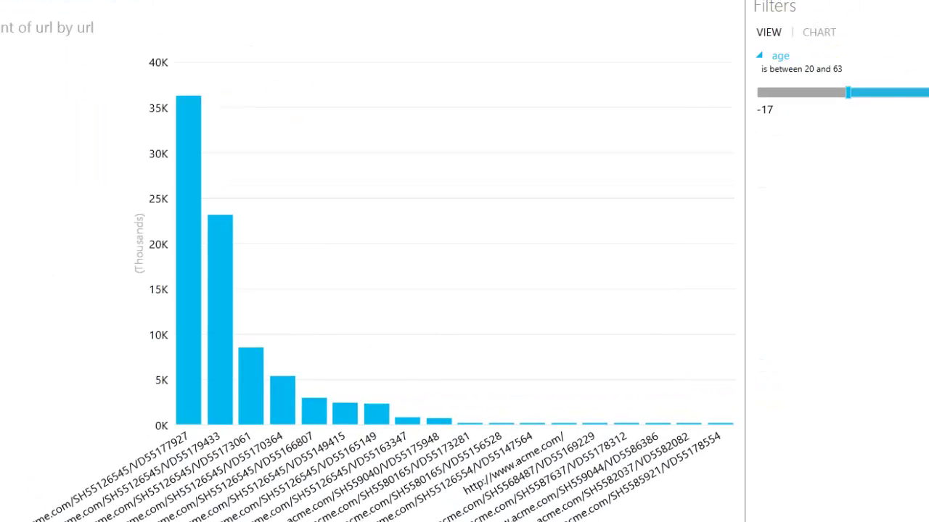
left_click_drag(659, 128, 654, 123)
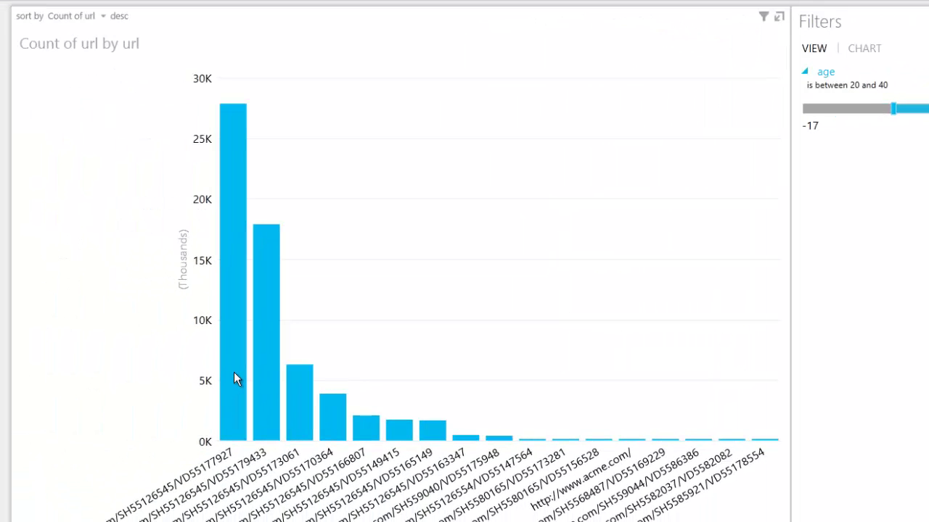
Add a gender filter, comparing F, then leaving only M ticked
mouse_move(273, 371)
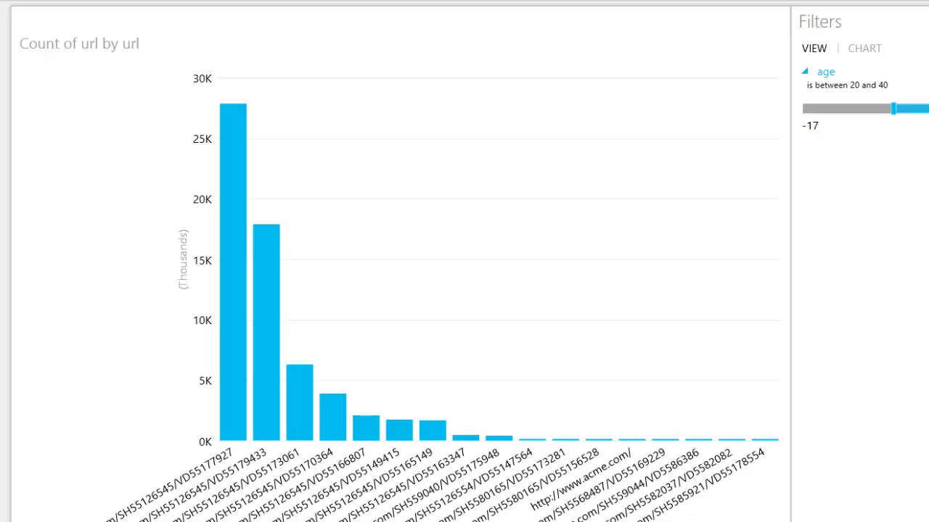
left_click_drag(928, 247, 880, 258)
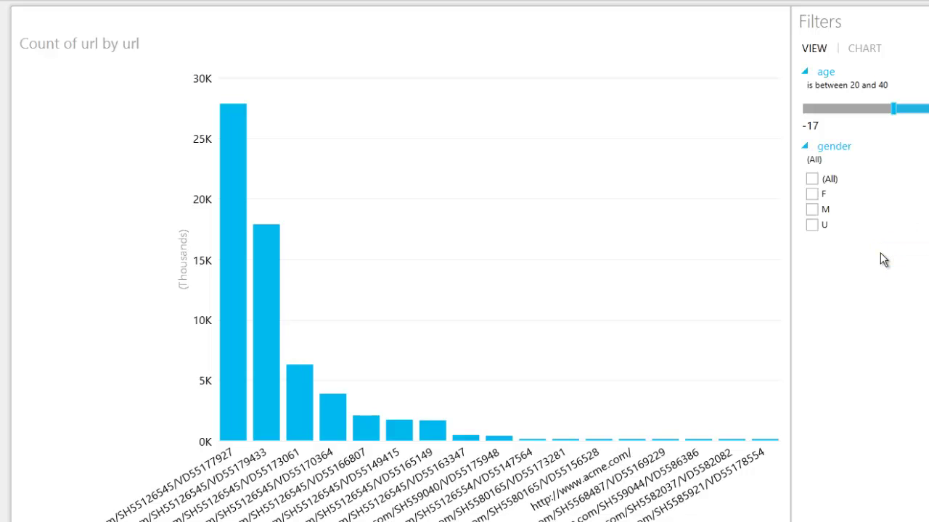
left_click(811, 195)
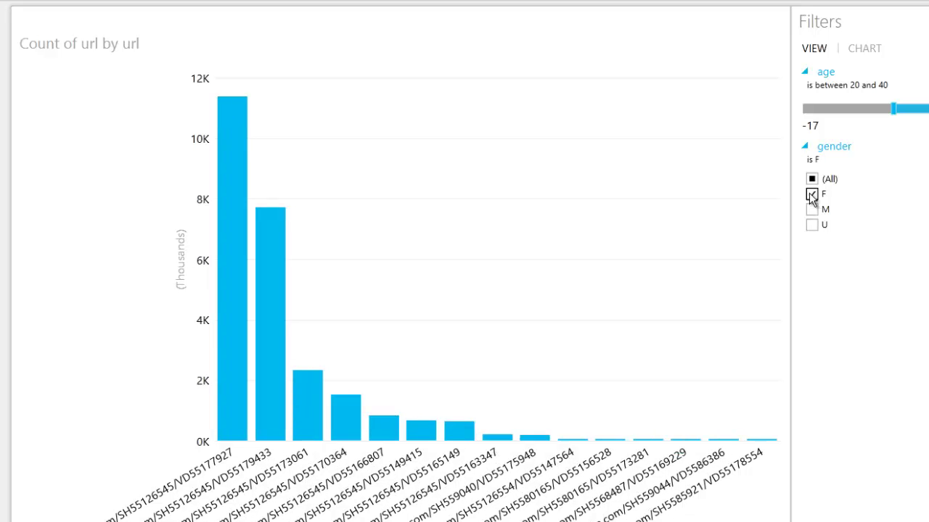
left_click(811, 194)
left_click(811, 210)
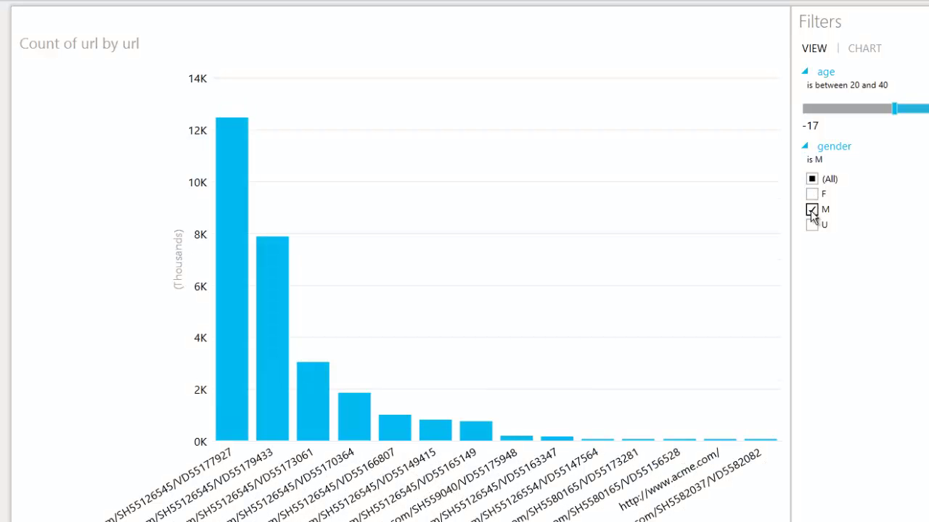
Clear the M filter, view Hue's saved webloganalytics create-table query, then return to blank Book1
left_click(811, 210)
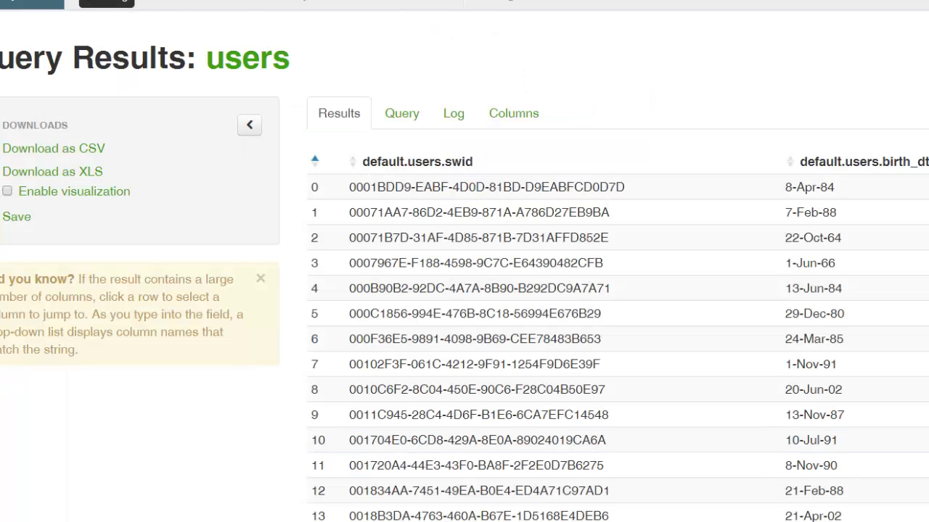
left_click(146, 0)
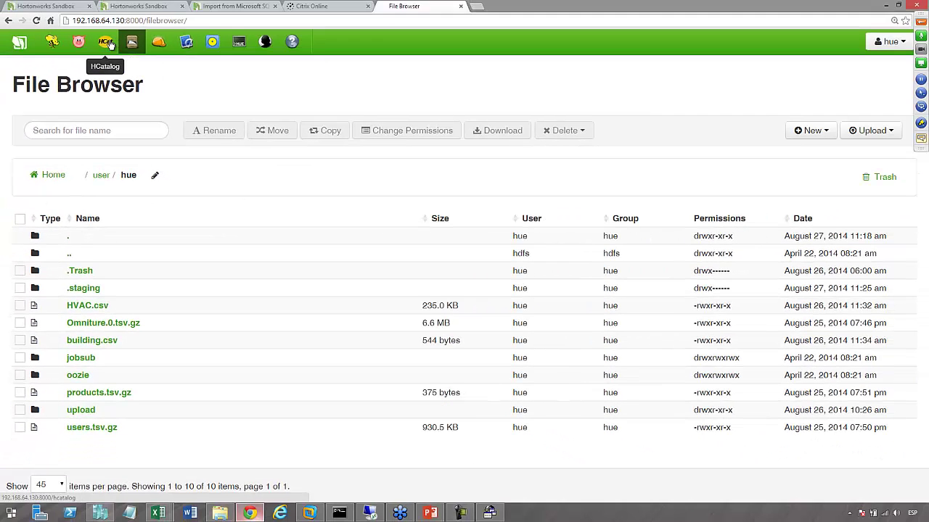
left_click(107, 44)
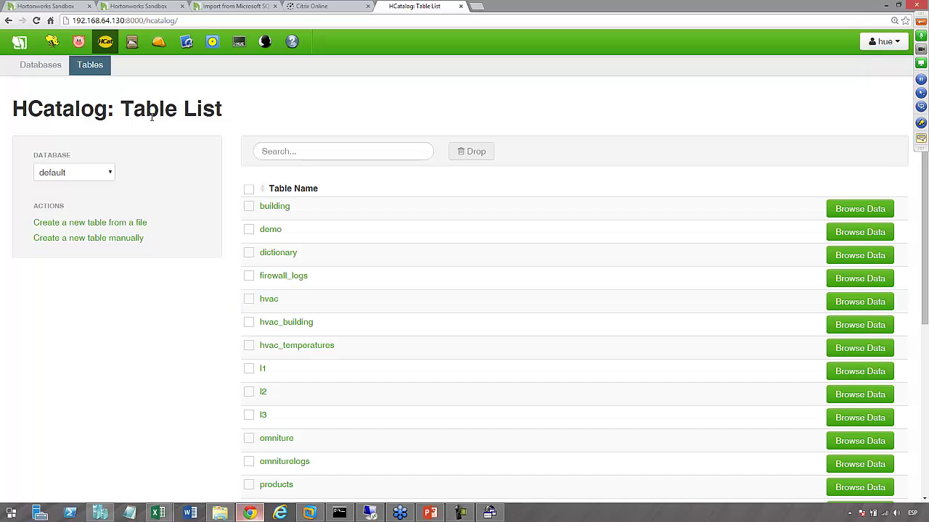
left_click(51, 44)
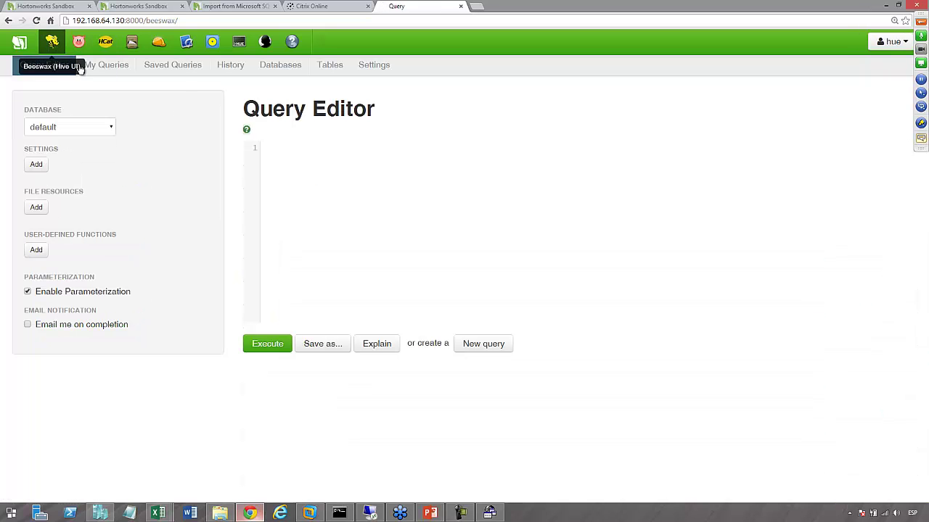
left_click(185, 67)
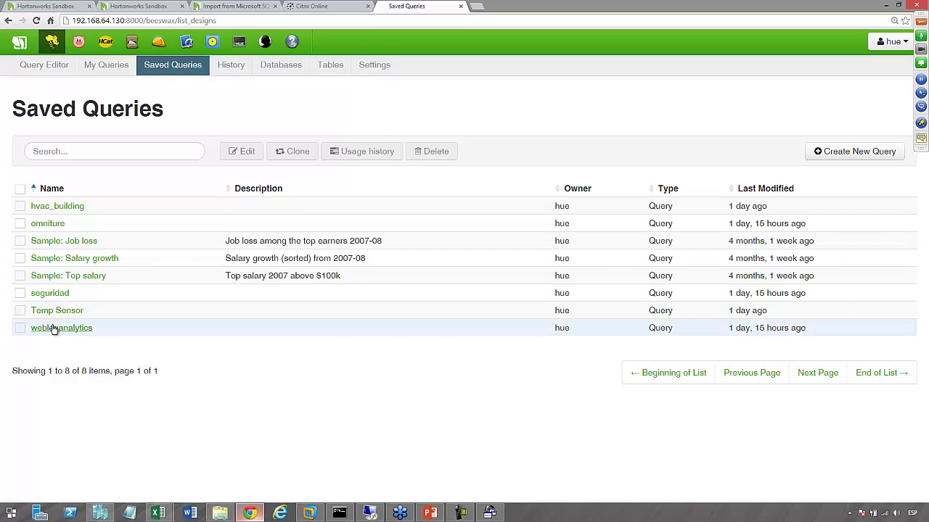
left_click(52, 328)
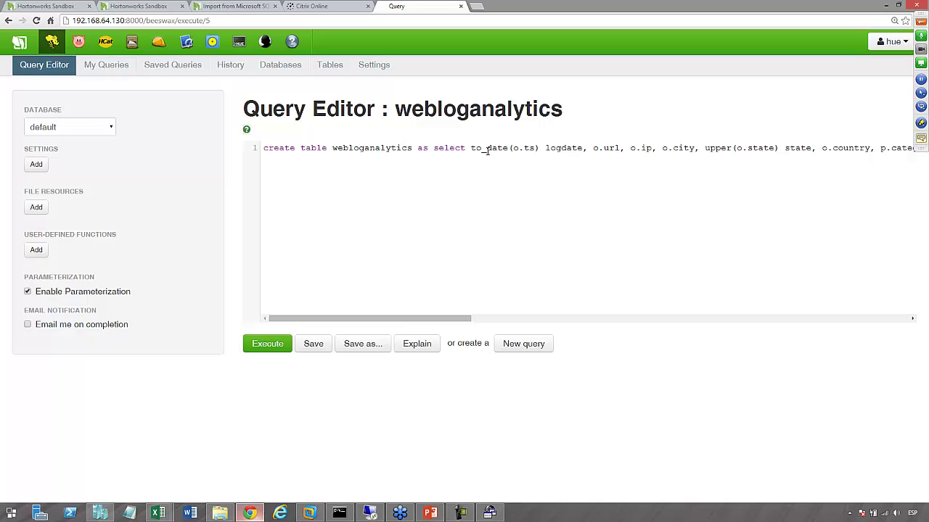
mouse_move(159, 515)
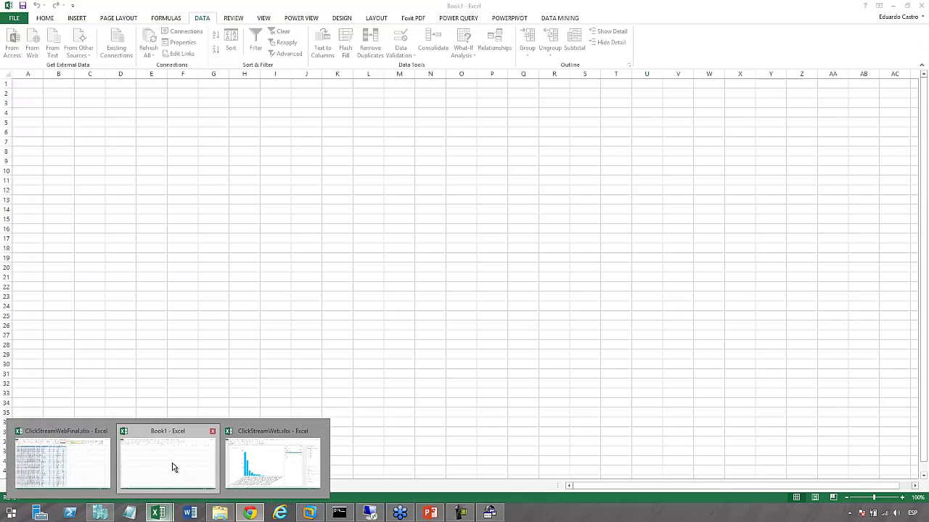
left_click(175, 457)
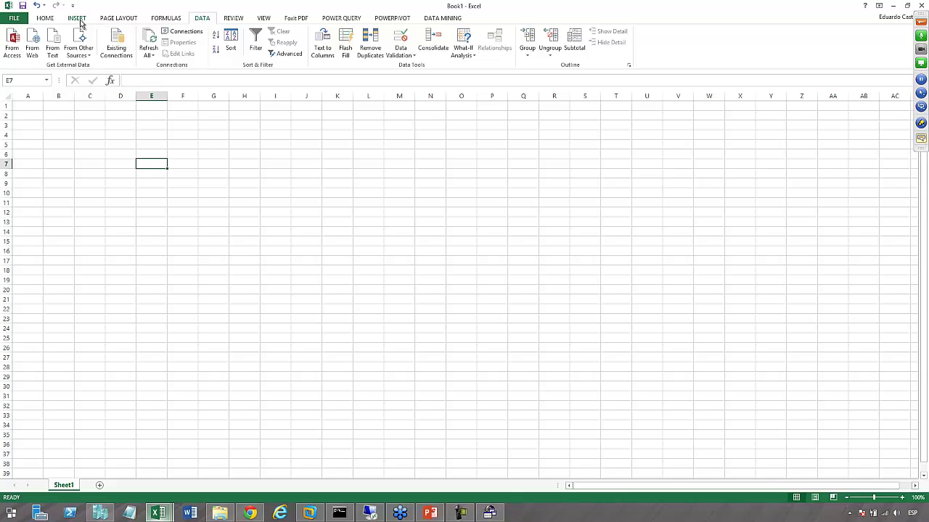
Switch to ClickStreamWeb.xlsx, then review the finished chart in ClickStreamWebFinal.xlsx
left_click(79, 47)
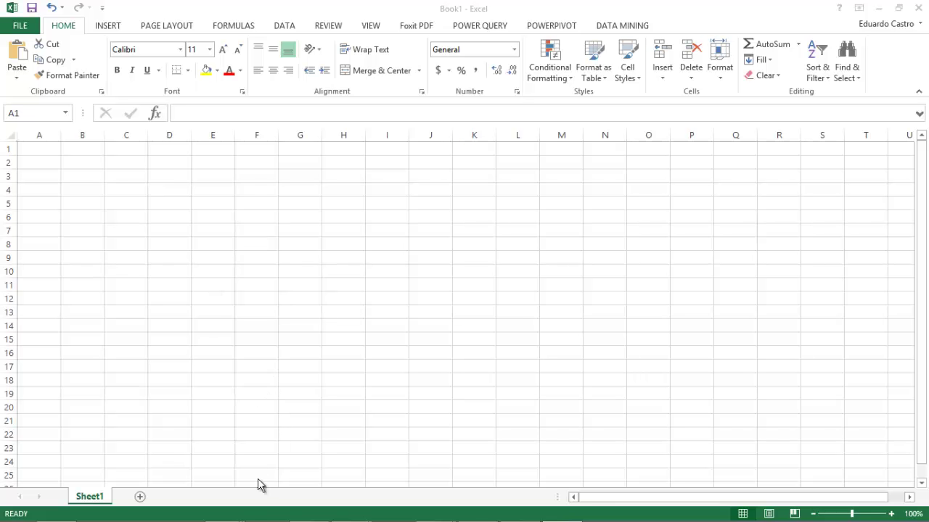
mouse_move(222, 508)
left_click(218, 434)
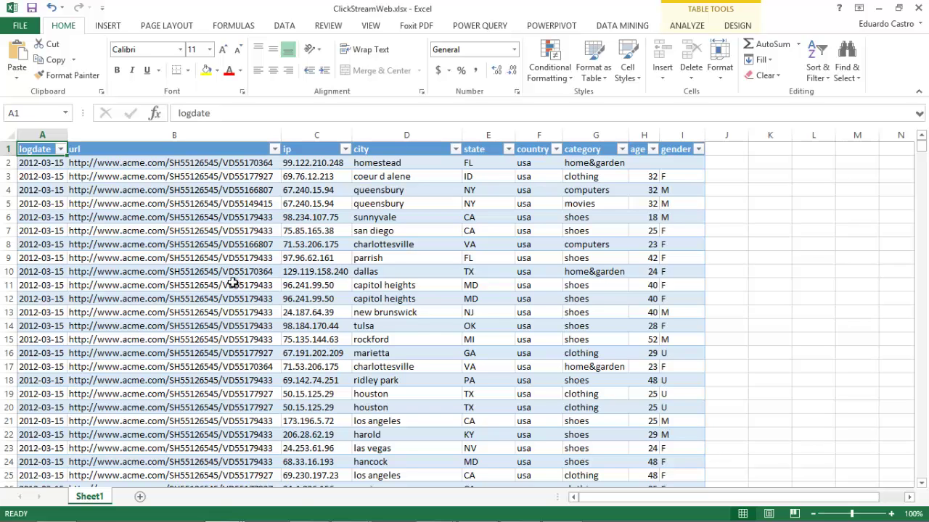
mouse_move(222, 508)
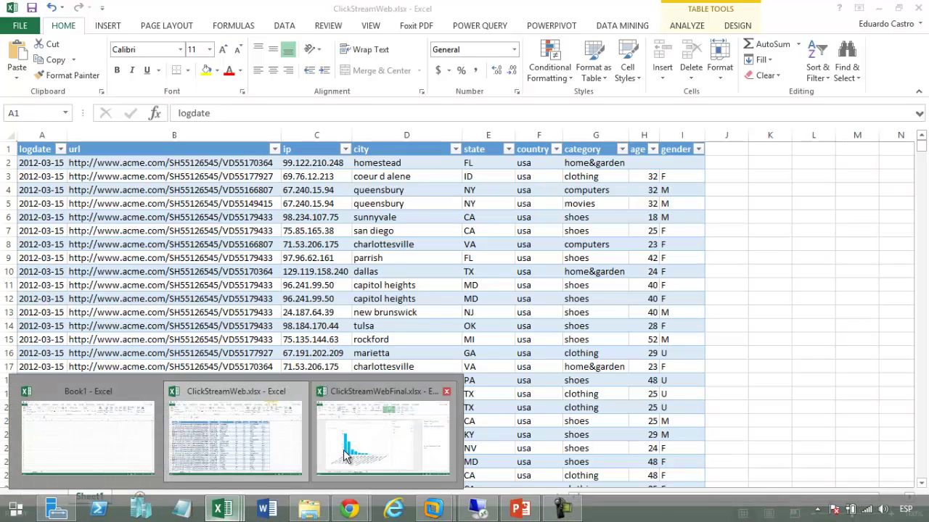
left_click(346, 455)
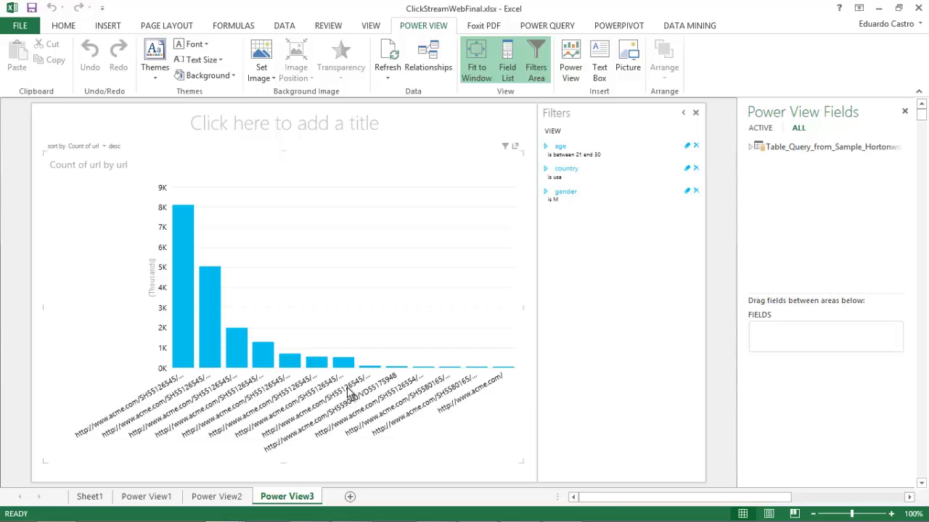
Close the ClickStreamWebFinal, ClickStreamWeb and Book1 workbooks to reveal the PowerPoint deck
left_click(917, 7)
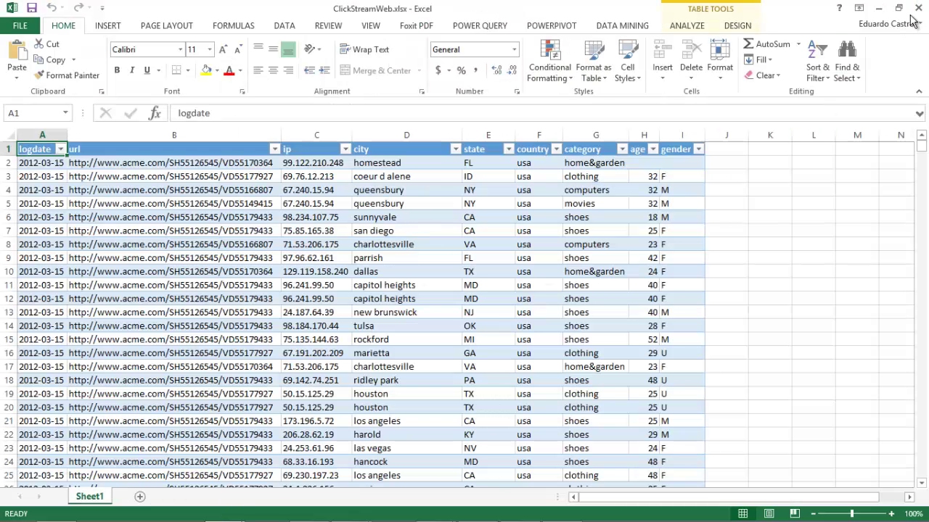
left_click(918, 7)
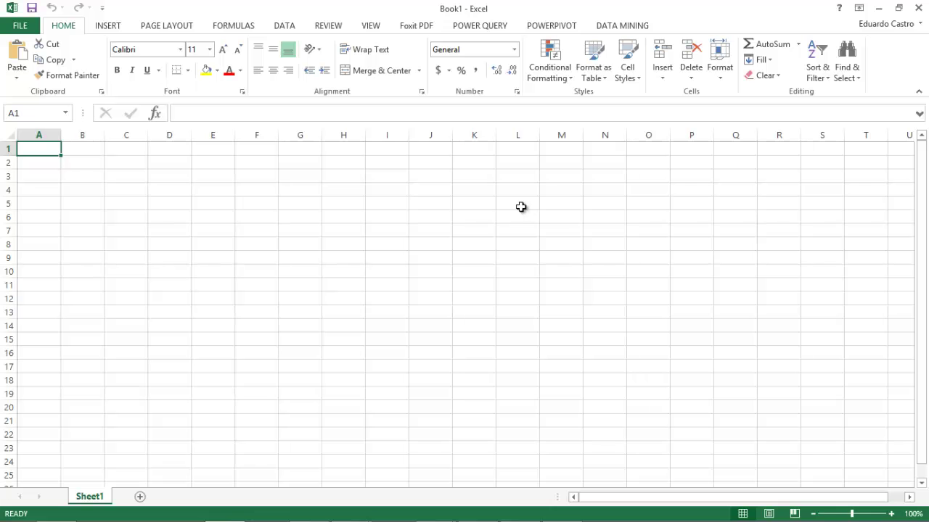
left_click(918, 8)
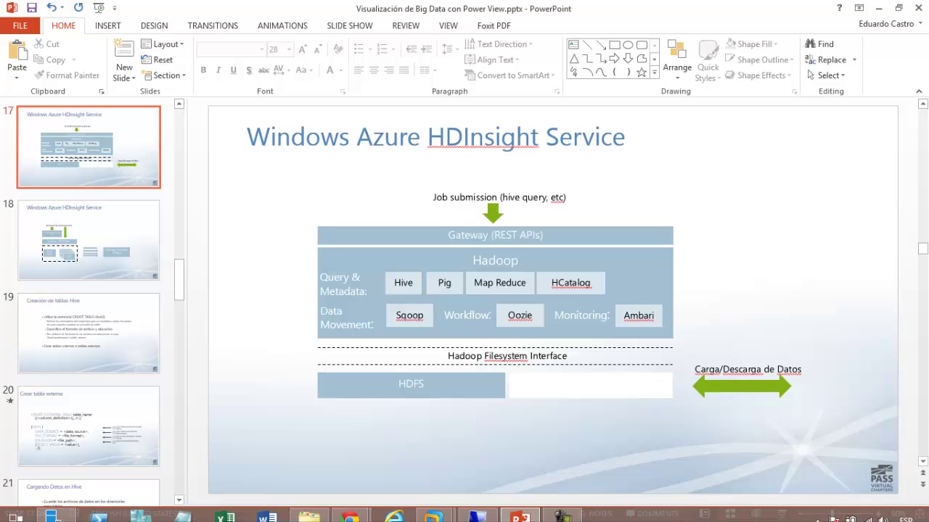
Navigate File Explorer into SentimentFiles\SentimentFiles and select tweets_raw_full.zip
left_click(310, 509)
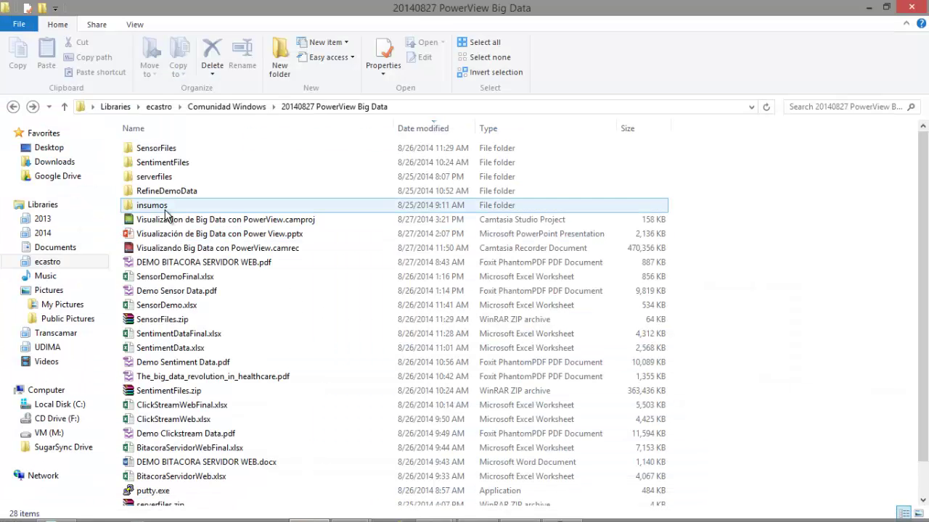
left_click(168, 251)
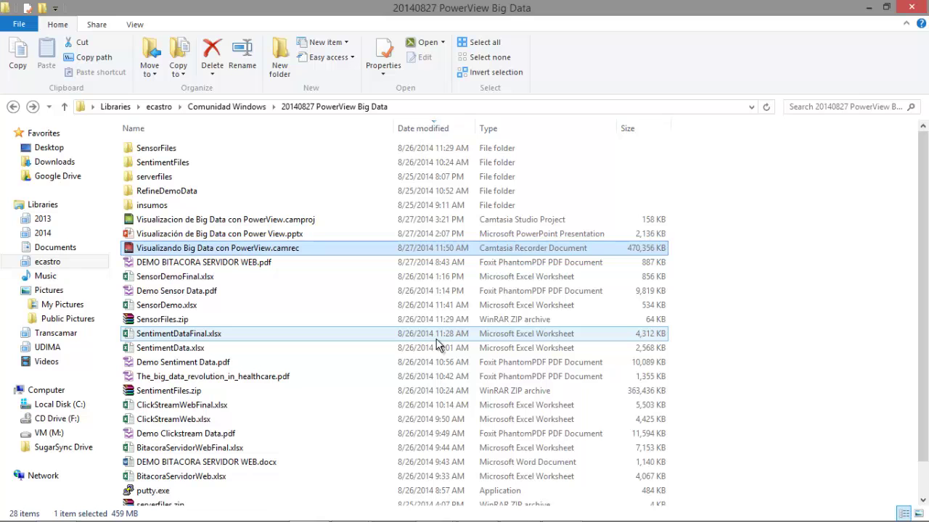
double_click(200, 167)
left_click(197, 165)
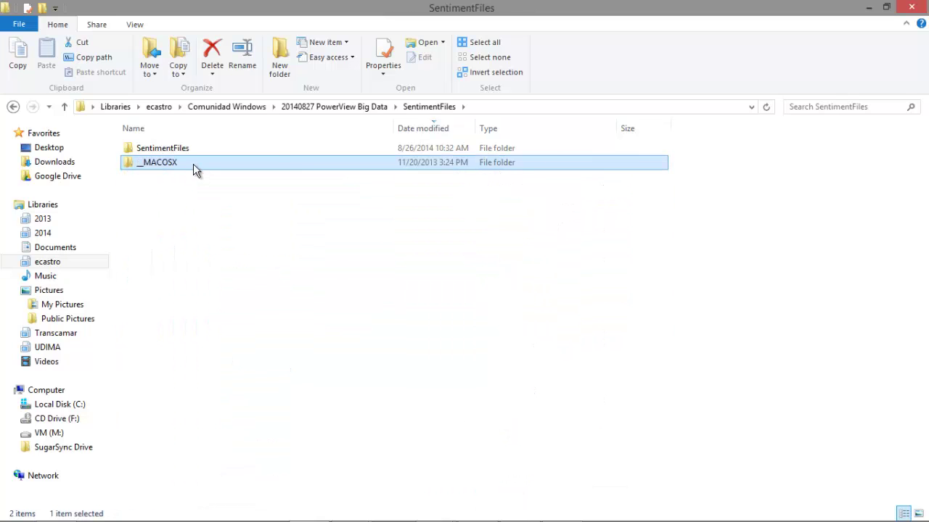
double_click(183, 149)
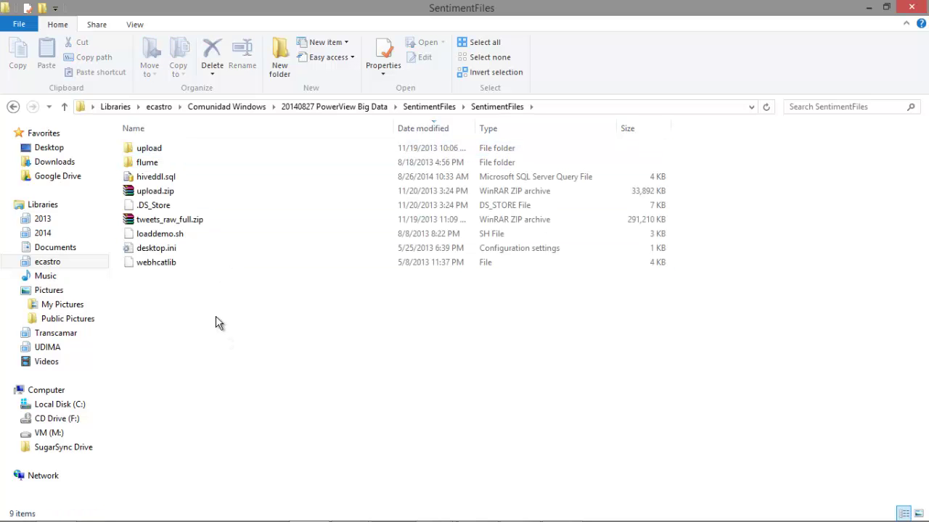
left_click(161, 223)
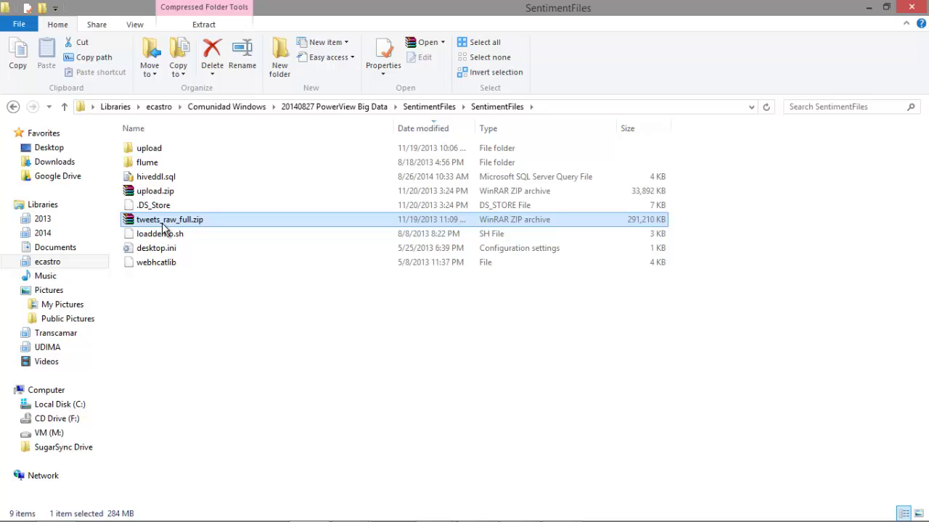
Open tweets_raw_full.zip in WinRAR and browse to tweets_raw\day=02\hour=15
double_click(162, 222)
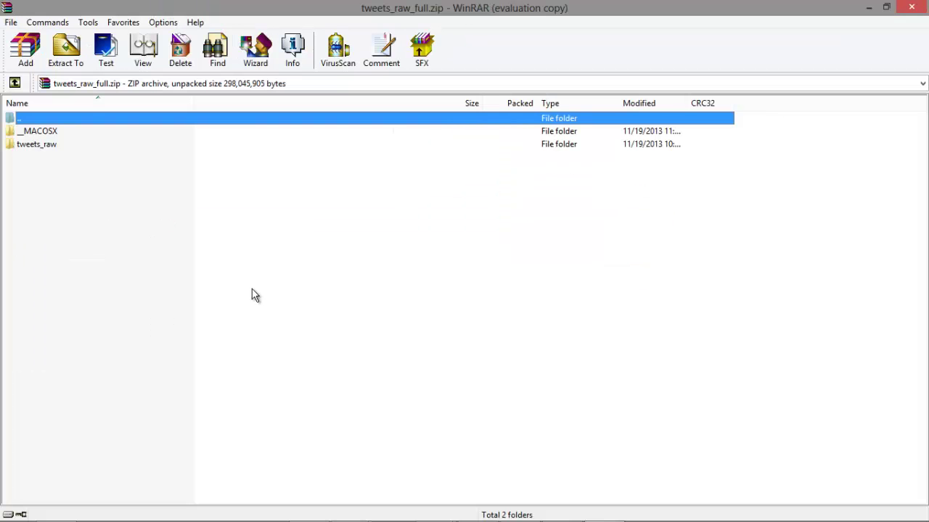
double_click(45, 147)
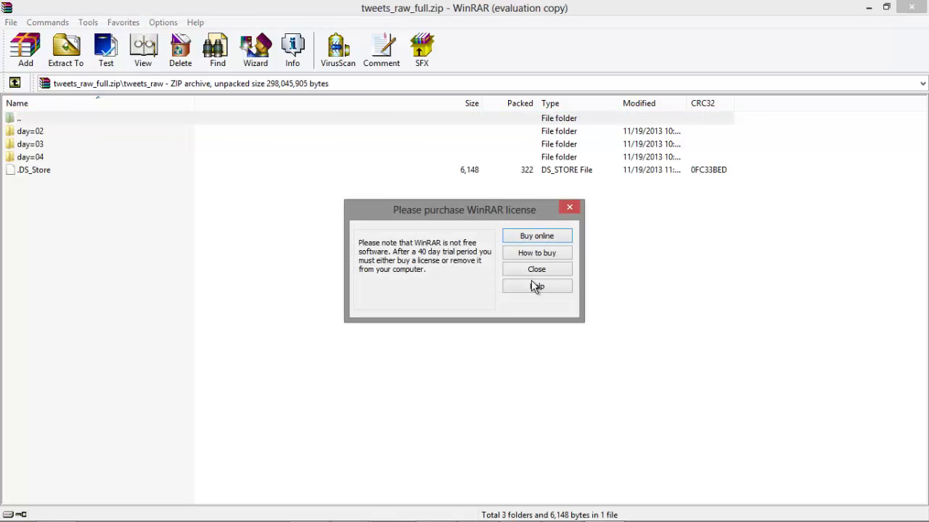
left_click(537, 269)
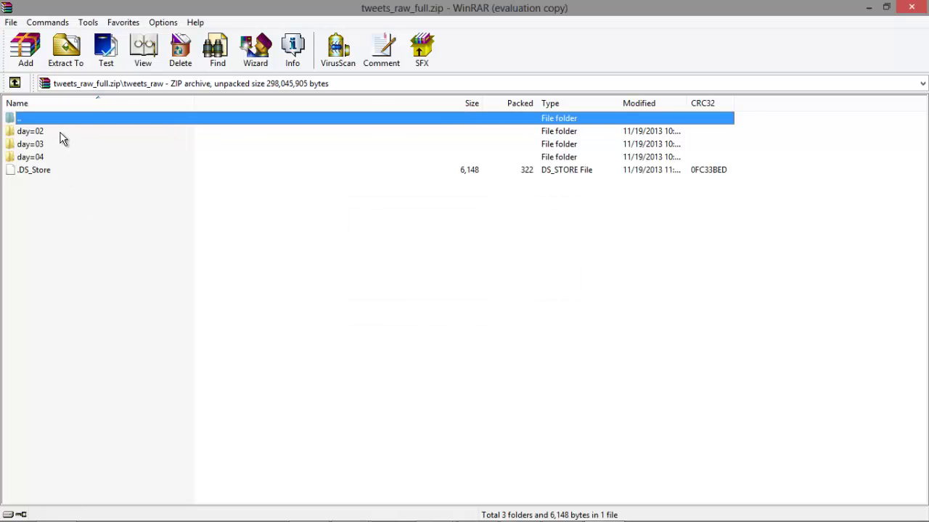
double_click(30, 132)
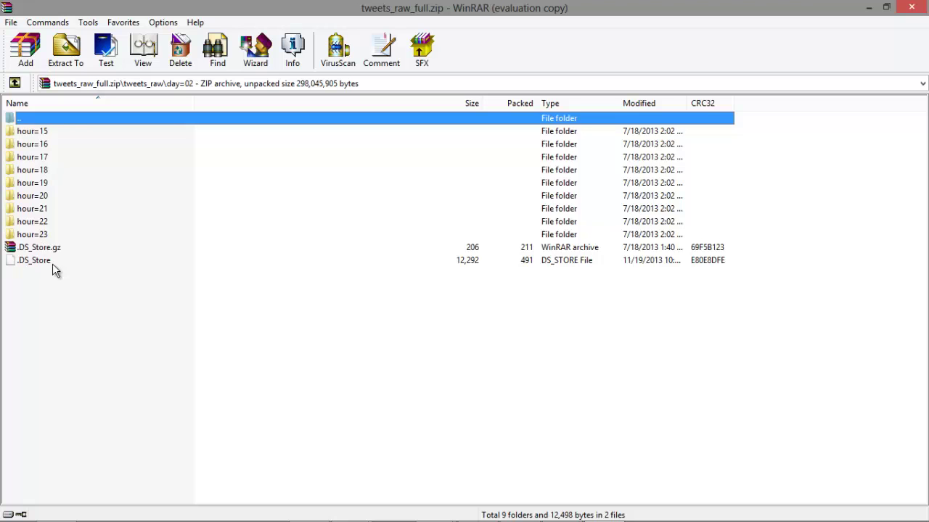
double_click(42, 134)
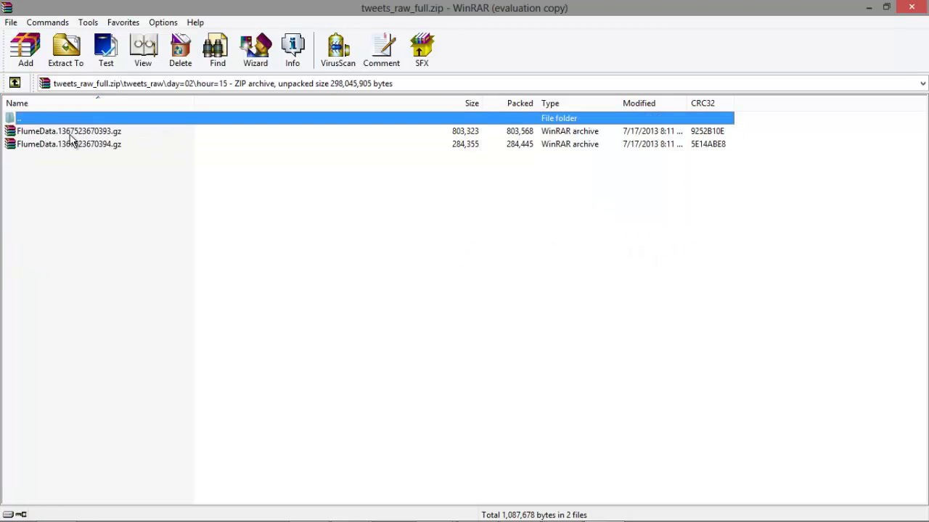
Open FlumeData.1367523670393.gz and select the FlumeData file inside it
left_click(72, 135)
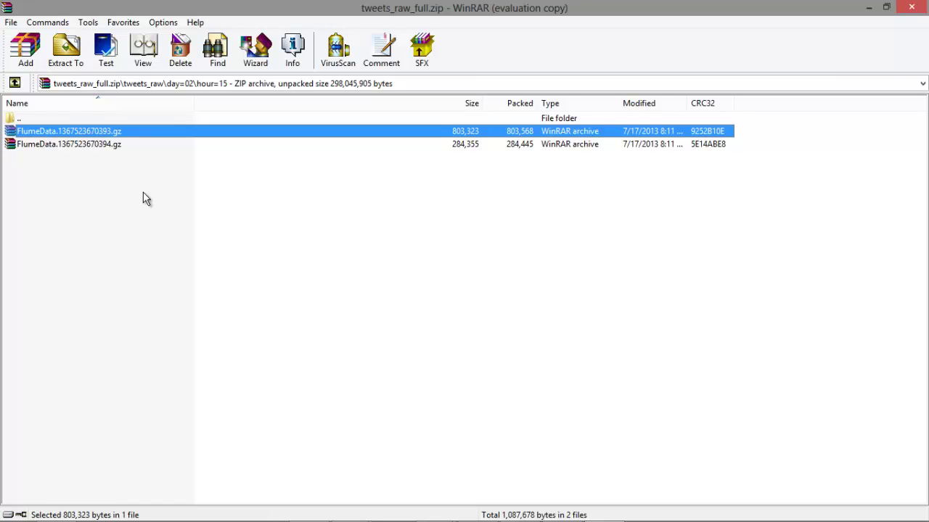
double_click(101, 135)
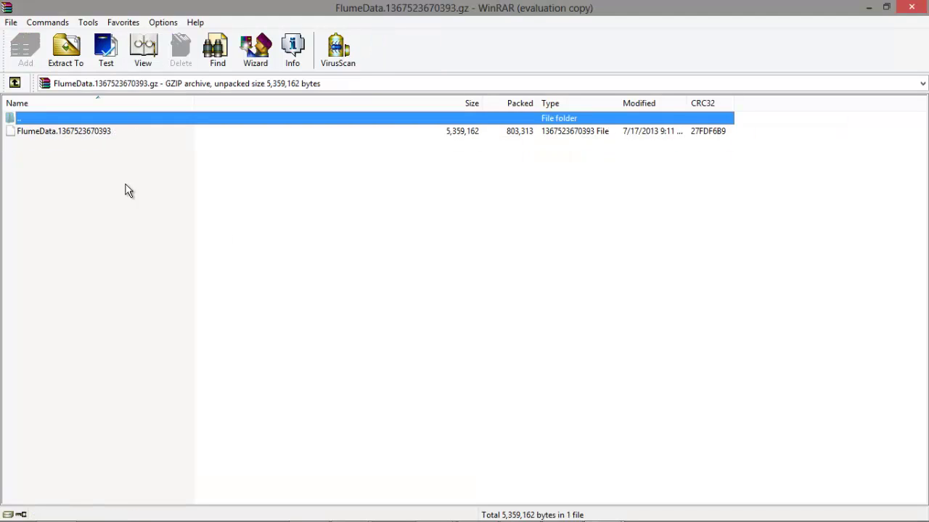
left_click(80, 135)
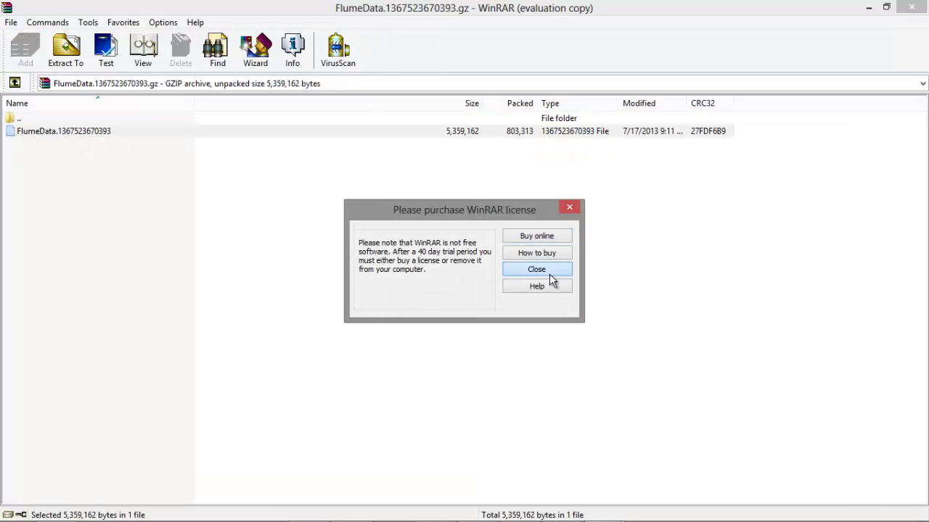
left_click(546, 273)
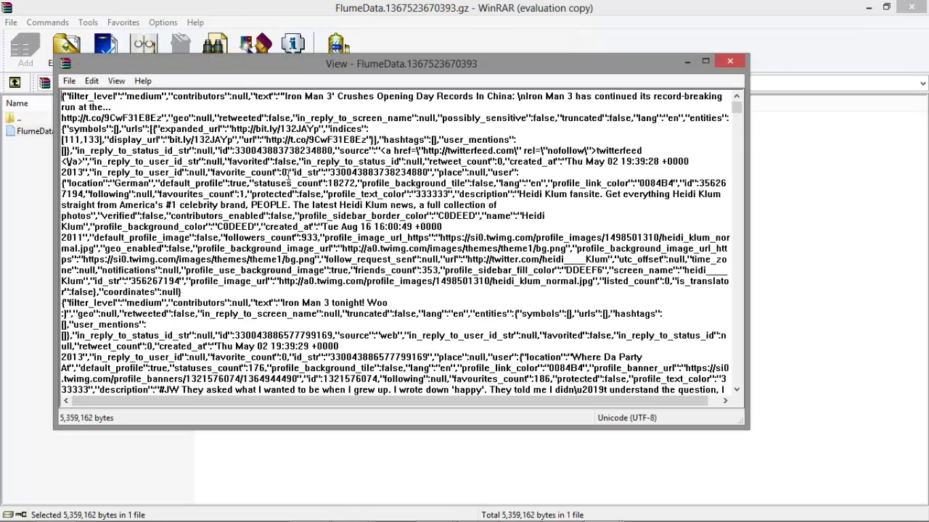
Scroll through FlumeData's raw JSON tweet records in the viewer, then close it
scroll(231, 248, "down", 10)
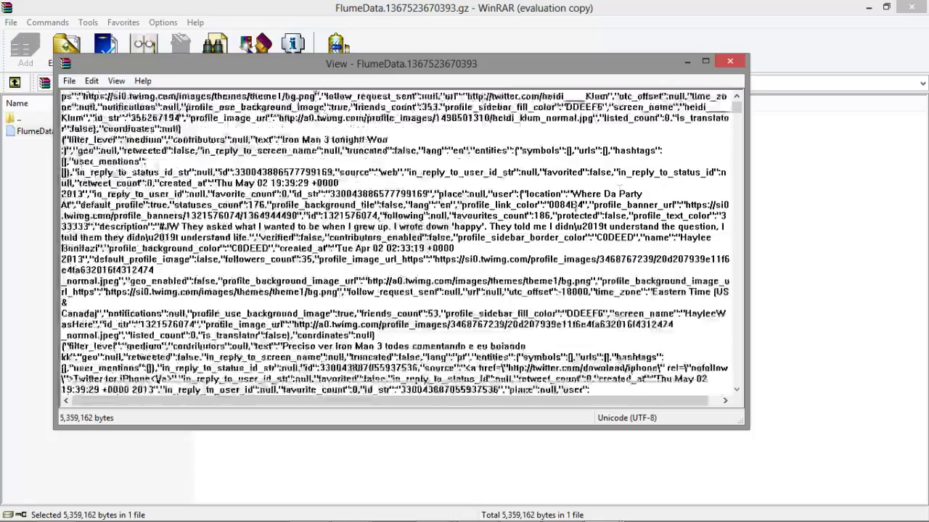
scroll(554, 205, "down", 8)
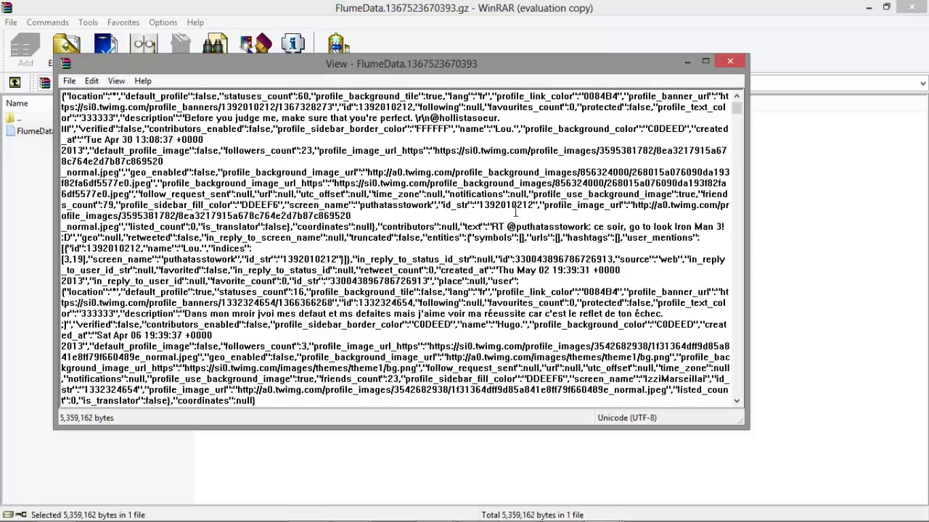
left_click_drag(735, 116, 709, 71)
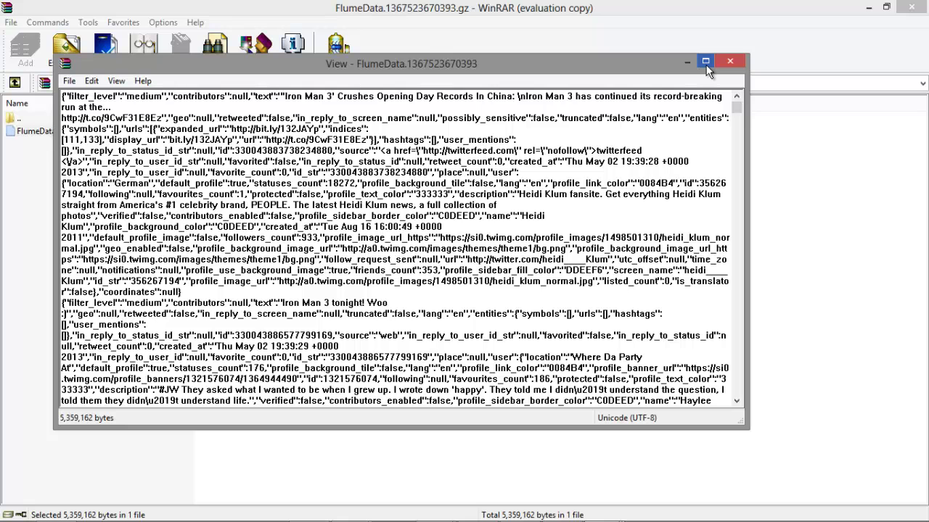
left_click(729, 62)
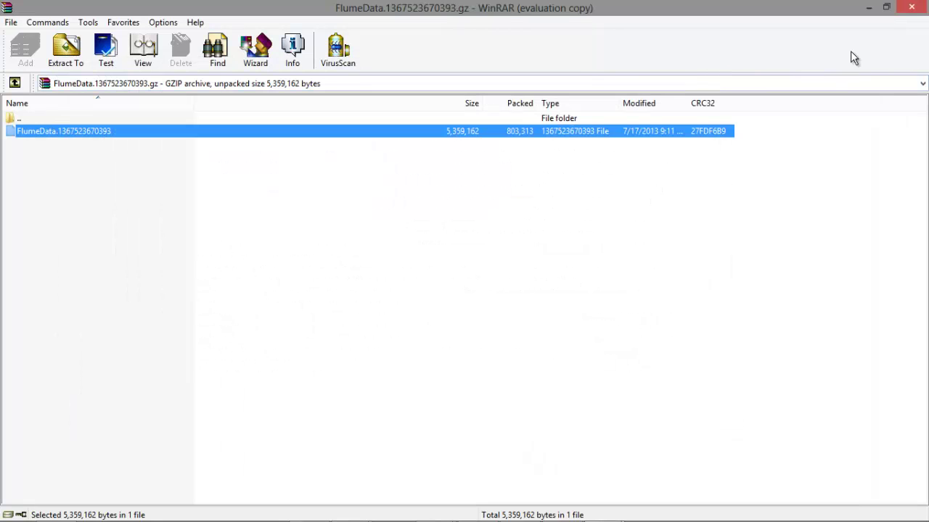
Close both WinRAR archives and open hiveddl.sql from SentimentFiles in Notepad++
left_click(911, 9)
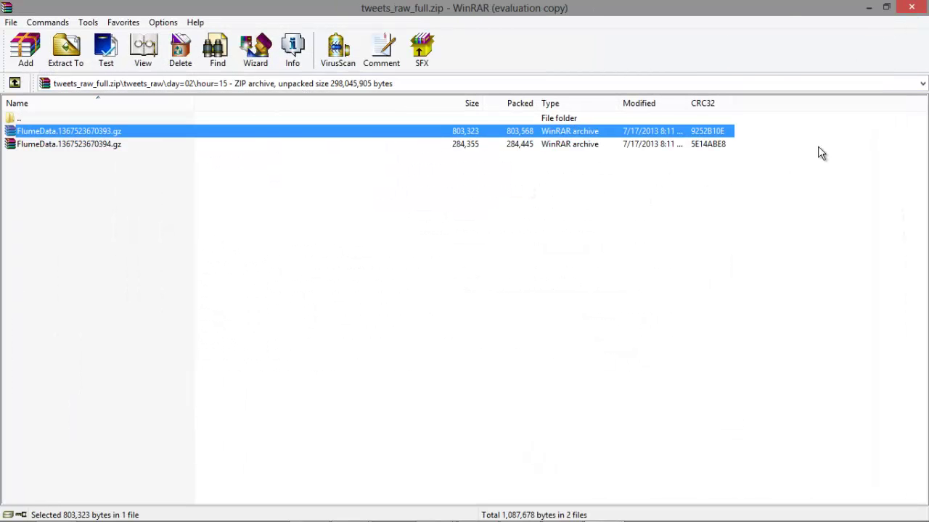
left_click(911, 9)
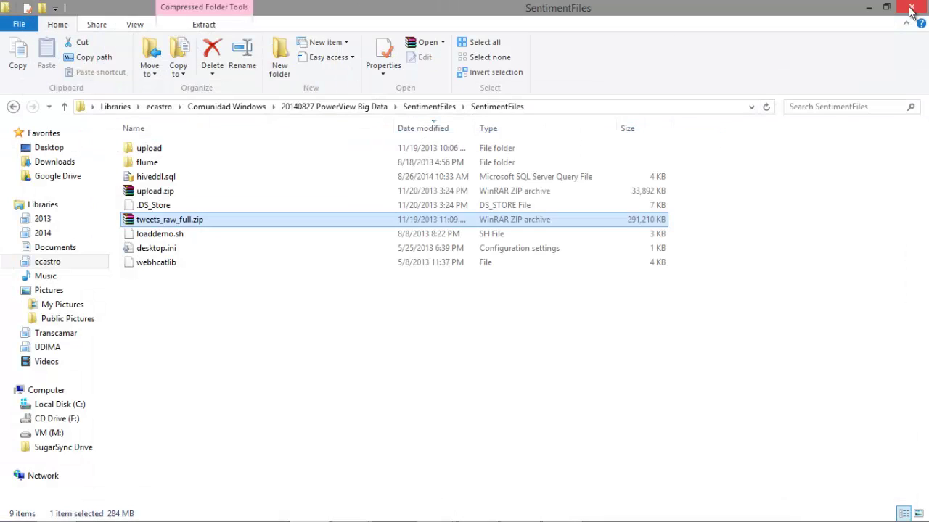
left_click(285, 323)
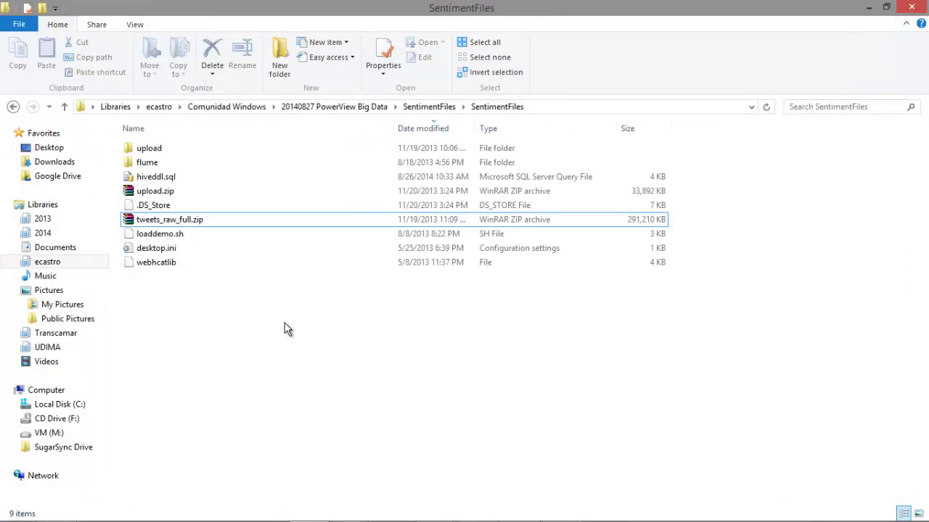
left_click(159, 181)
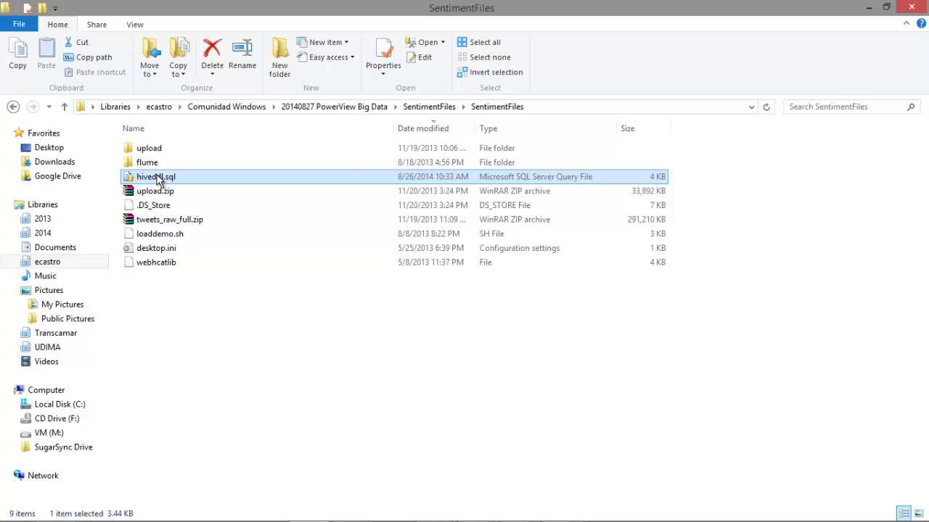
right_click(159, 181)
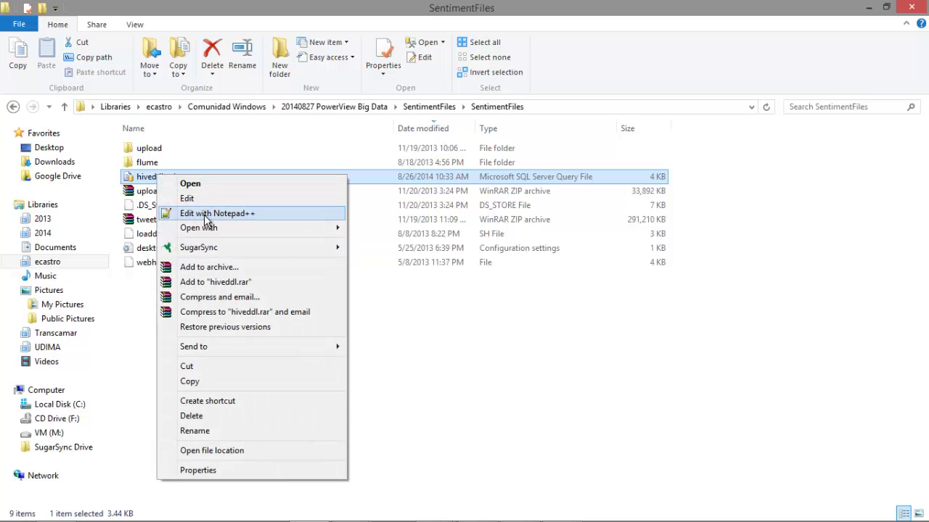
left_click(207, 215)
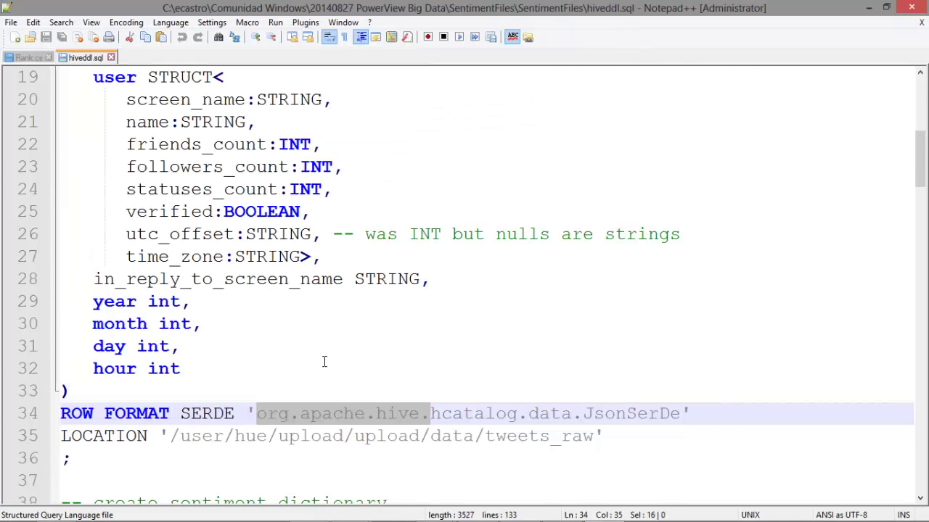
scroll(324, 360, "up", 6)
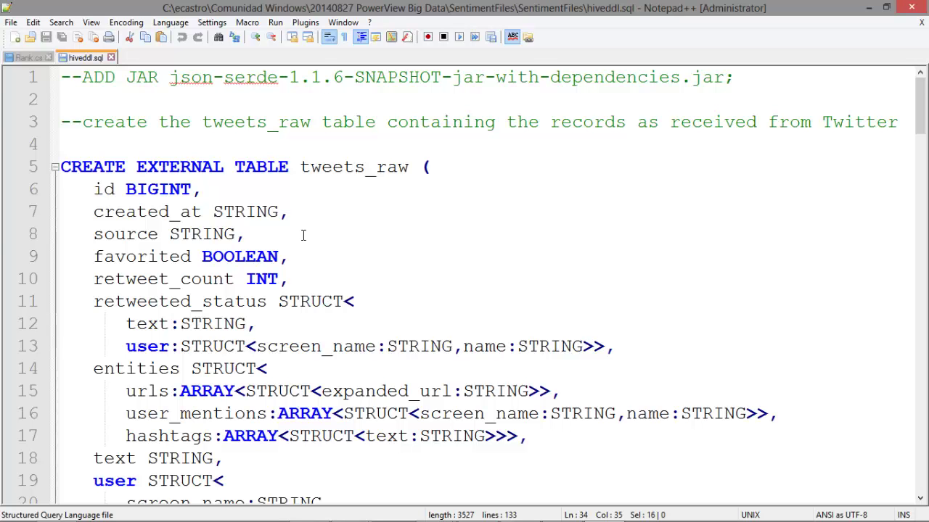
double_click(332, 168)
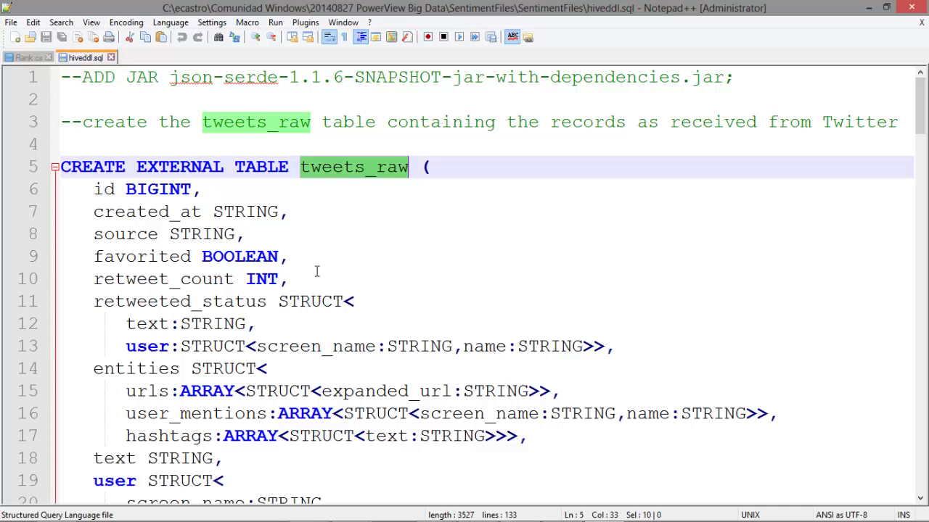
scroll(126, 160, "down", 2)
scroll(250, 356, "down", 1)
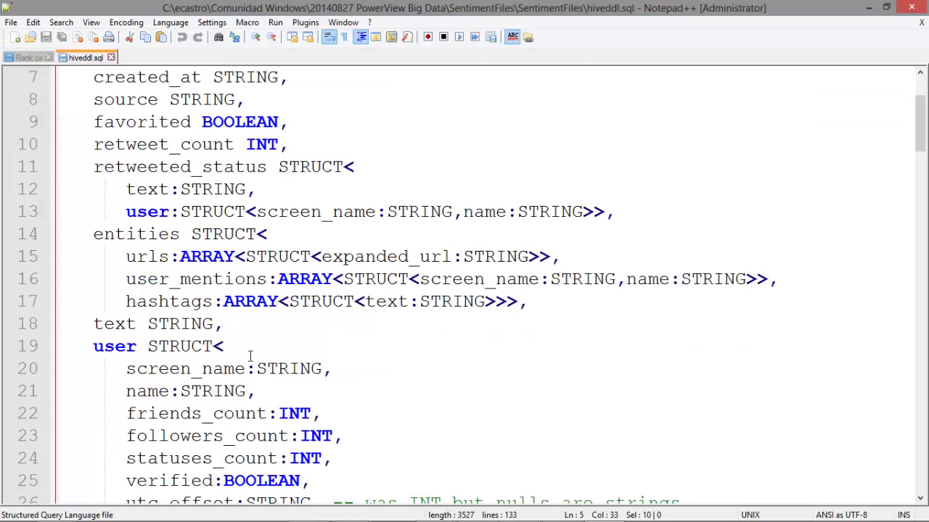
scroll(249, 355, "down", 4)
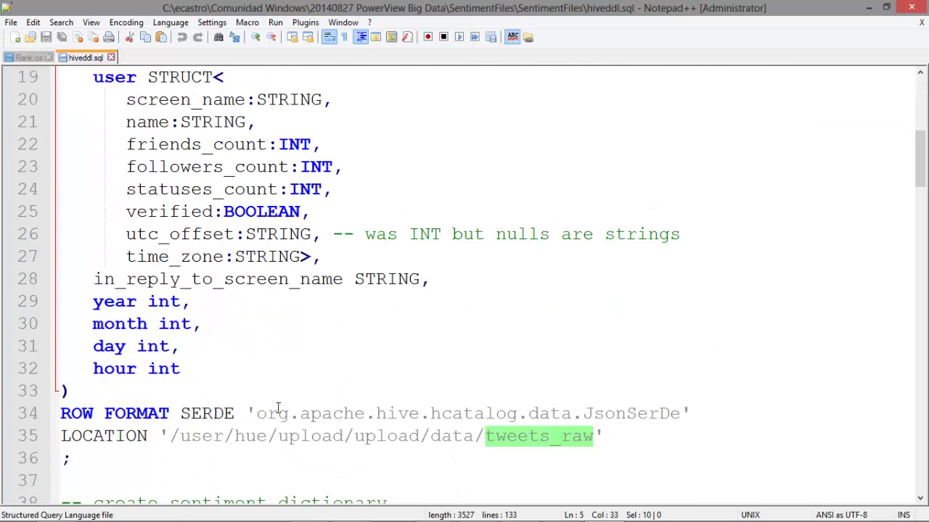
left_click_drag(171, 439, 593, 444)
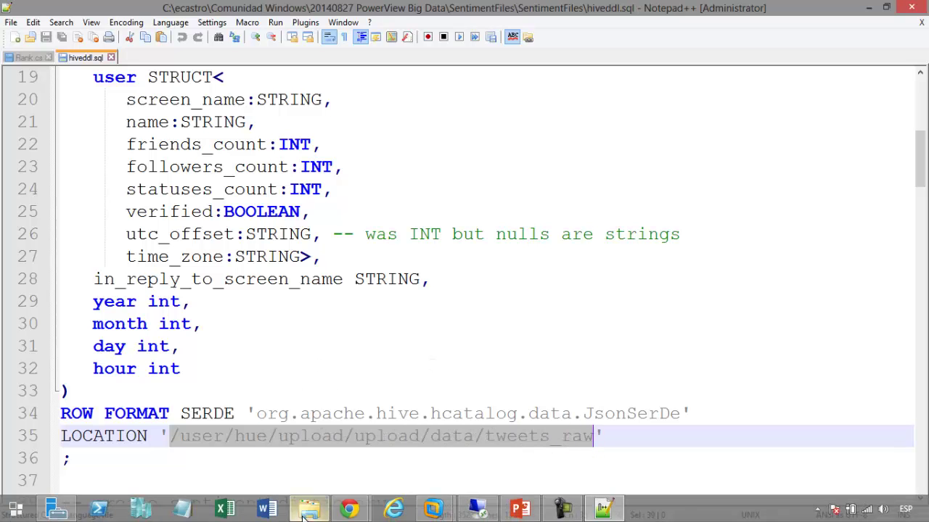
Open Hue's HDFS File Browser and go into the upload\upload folder
mouse_move(352, 510)
left_click(312, 457)
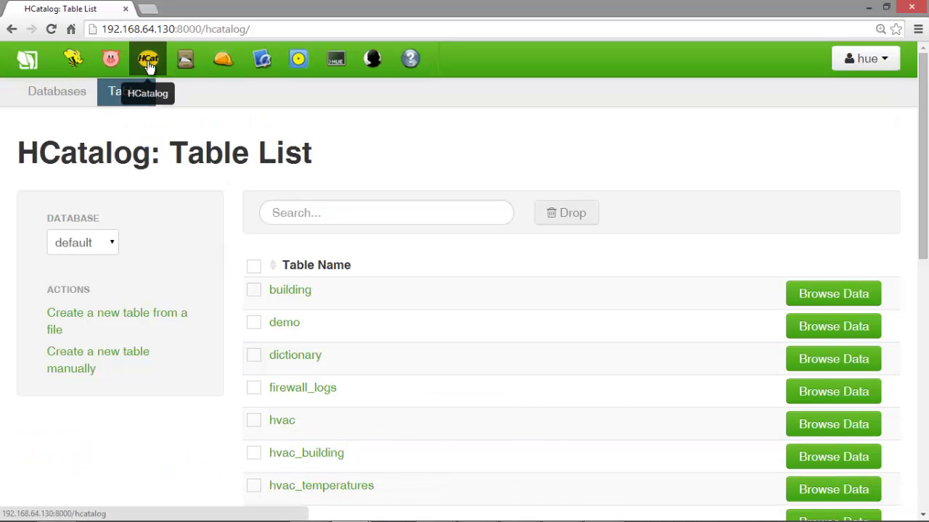
left_click(186, 61)
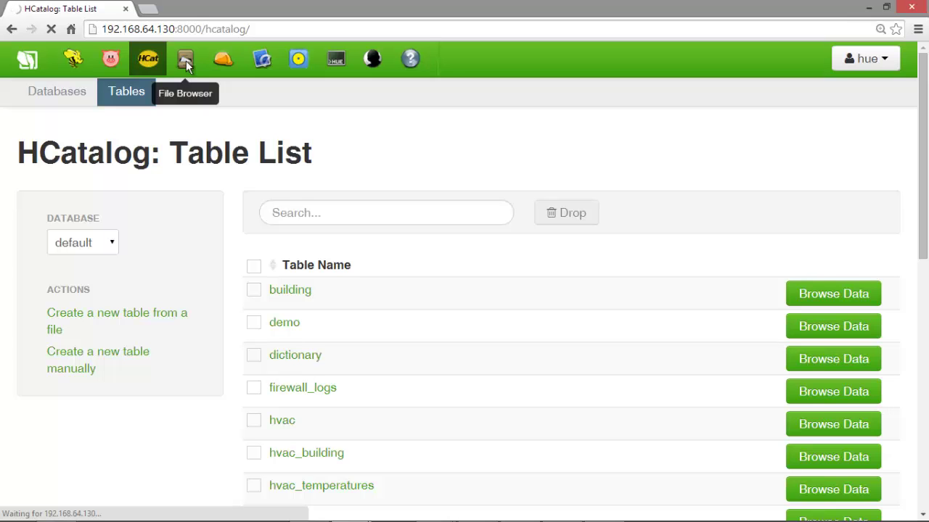
scroll(235, 396, "down", 2)
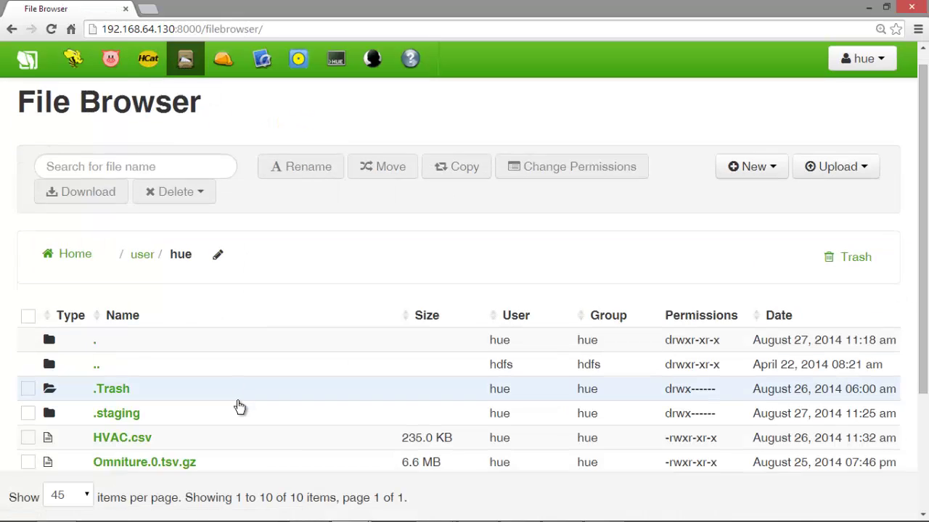
scroll(239, 406, "down", 3)
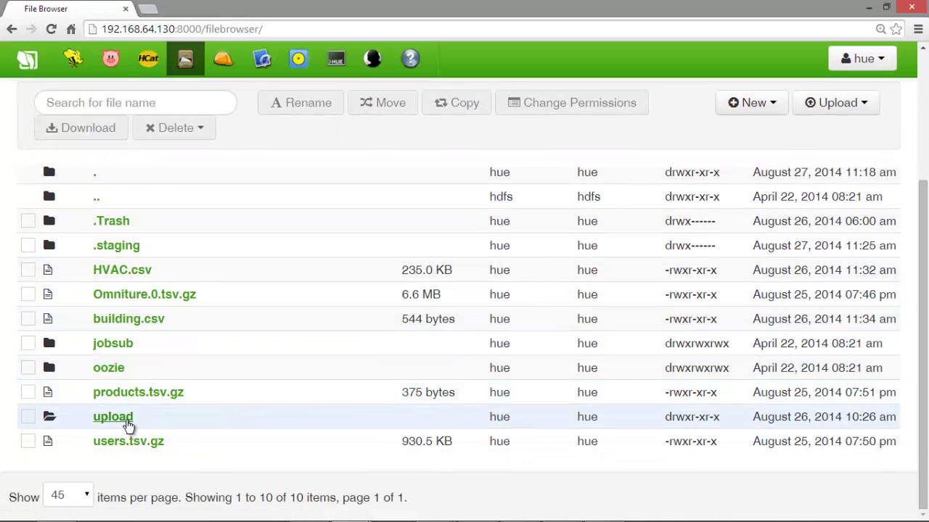
left_click(125, 421)
left_click(112, 431)
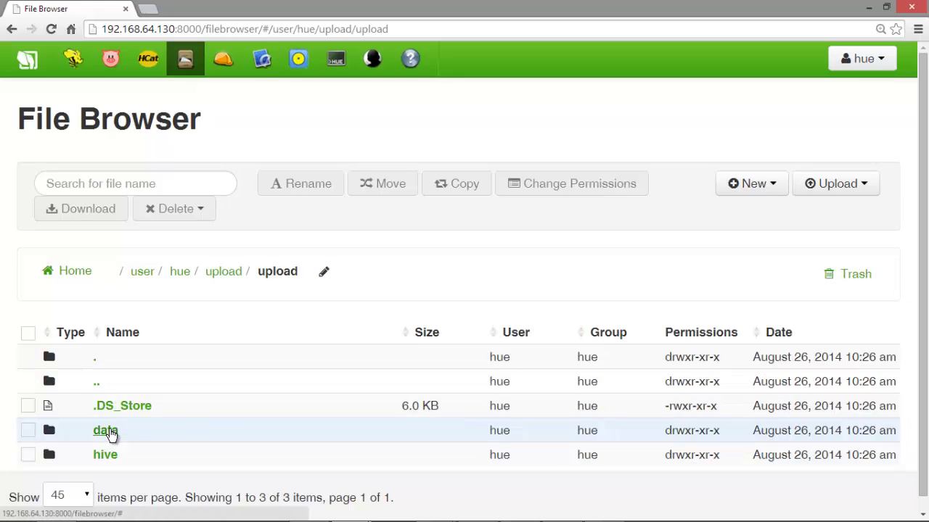
Open data > tweets_raw and scroll through its 30 FlumeData .gz files
scroll(228, 404, "down", 1)
left_click(109, 418)
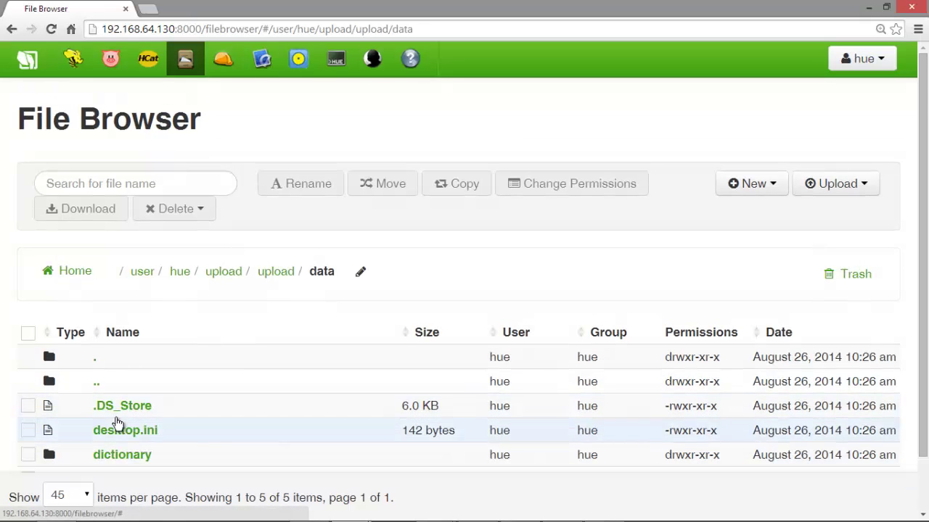
scroll(217, 402, "down", 2)
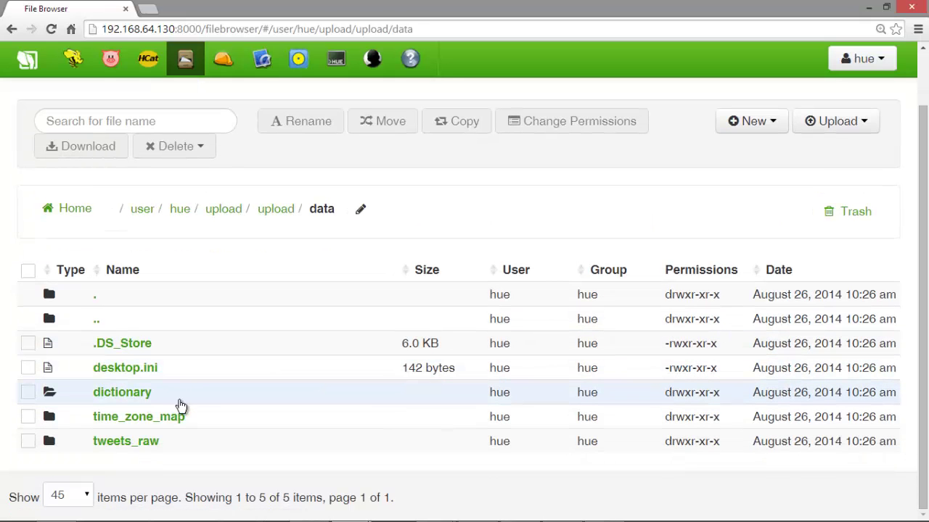
left_click(142, 446)
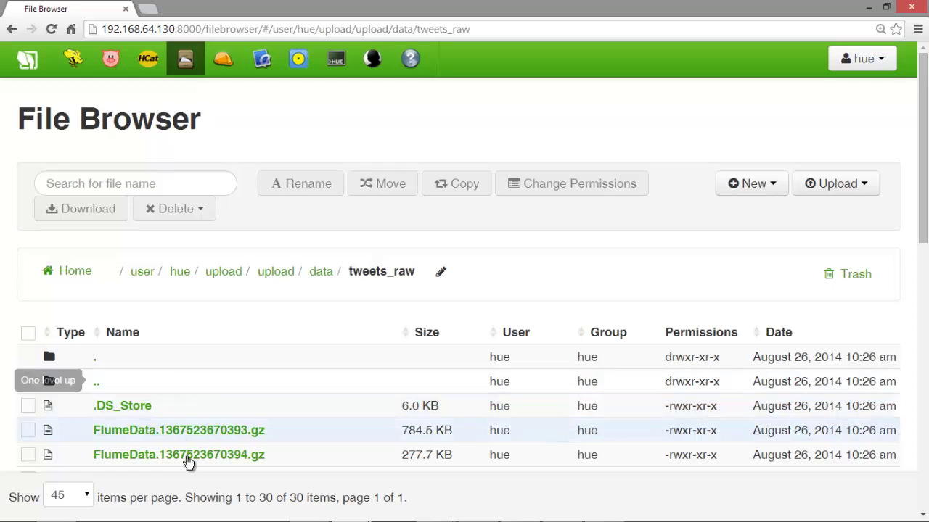
scroll(201, 451, "down", 1)
scroll(202, 452, "down", 5)
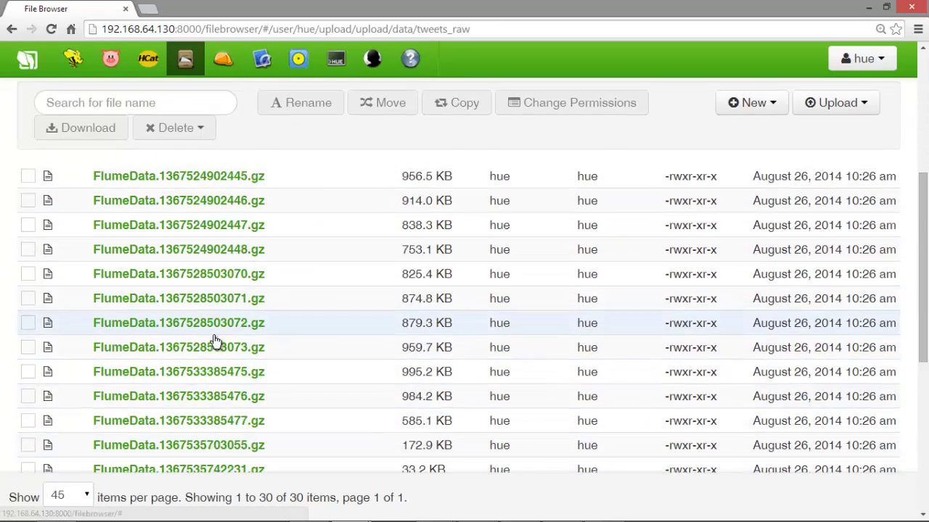
scroll(215, 341, "down", 3)
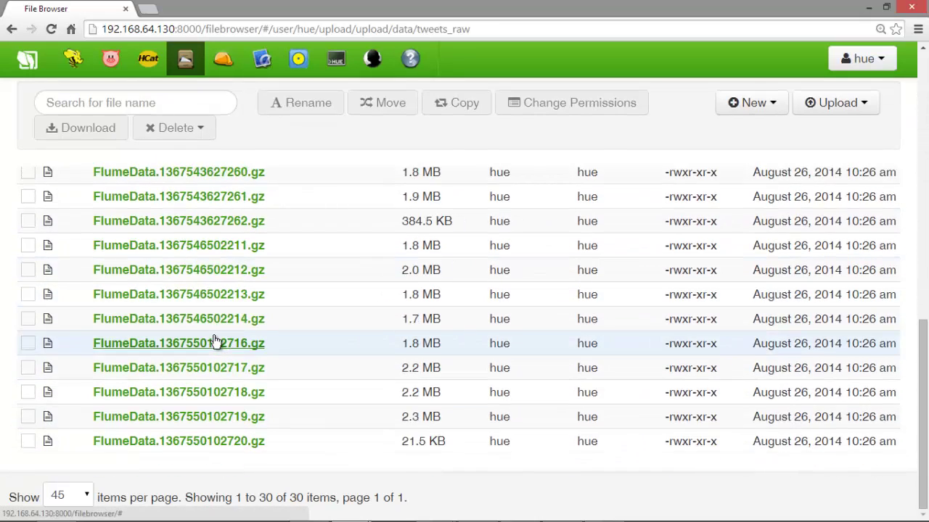
scroll(215, 341, "up", 10)
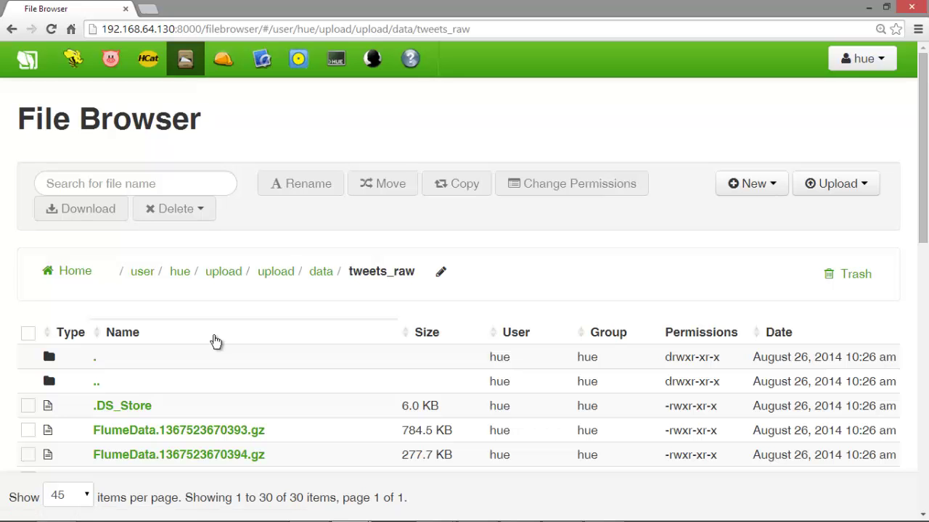
scroll(368, 425, "down", 3)
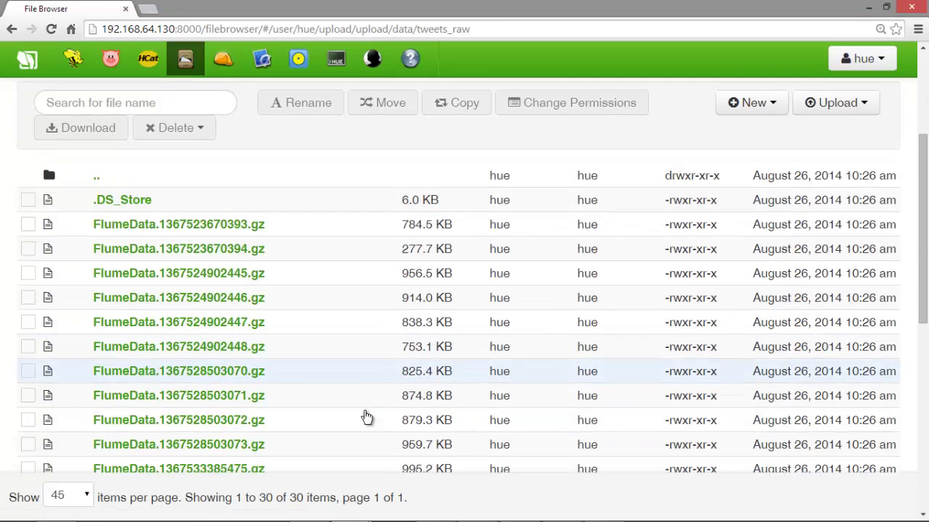
scroll(367, 418, "down", 3)
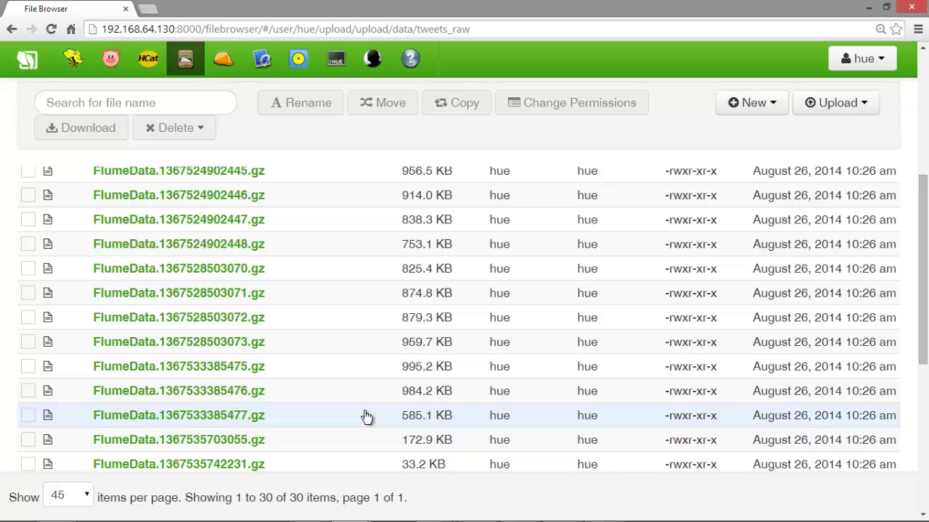
mouse_move(392, 518)
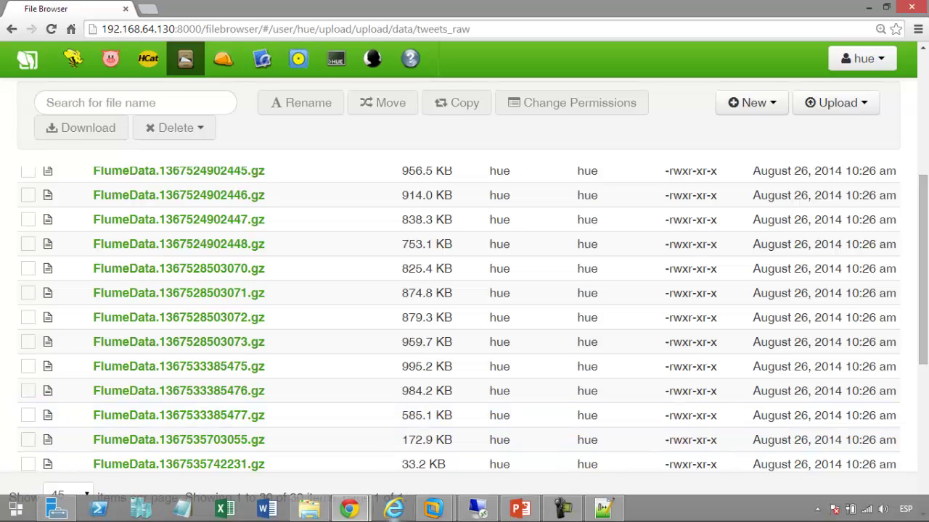
left_click(595, 504)
Review the CREATE EXTERNAL TABLE tweets_raw statement in hiveddl.sql
left_click(265, 368)
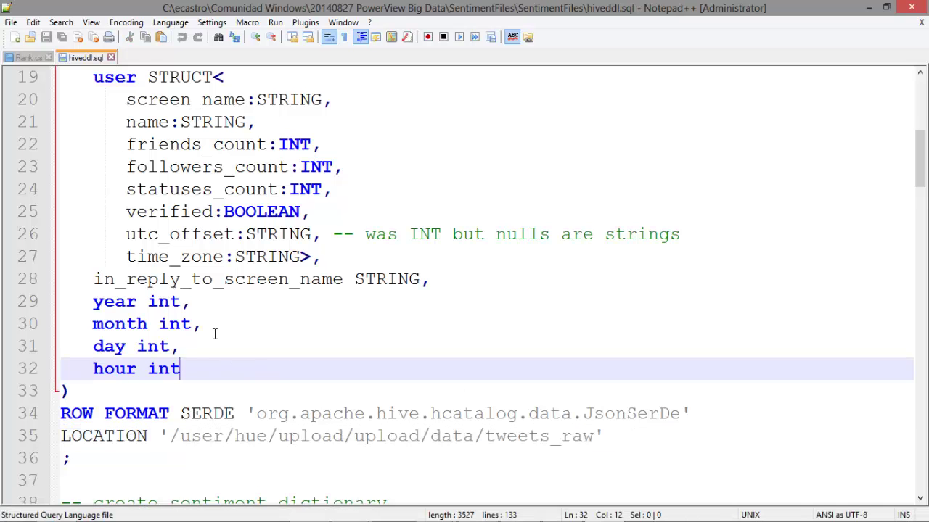
scroll(215, 319, "up", 2)
scroll(215, 314, "up", 4)
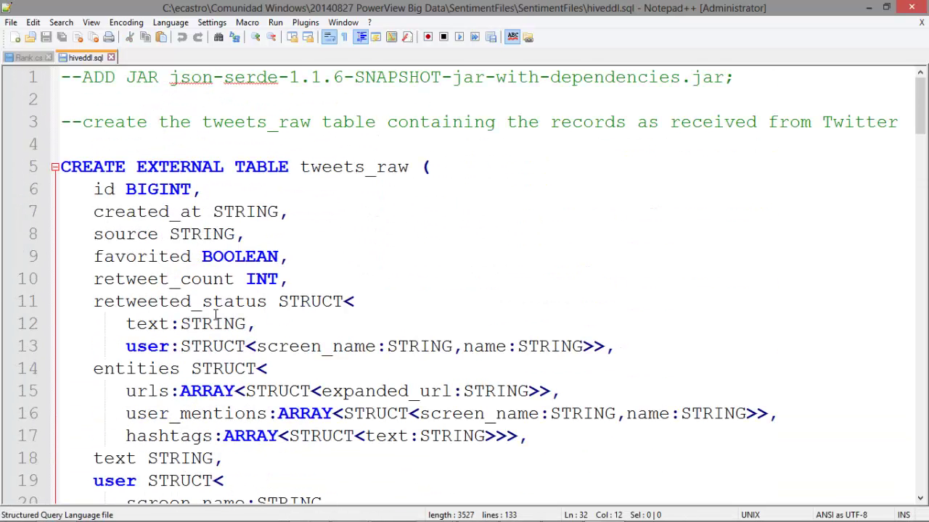
scroll(215, 314, "down", 1)
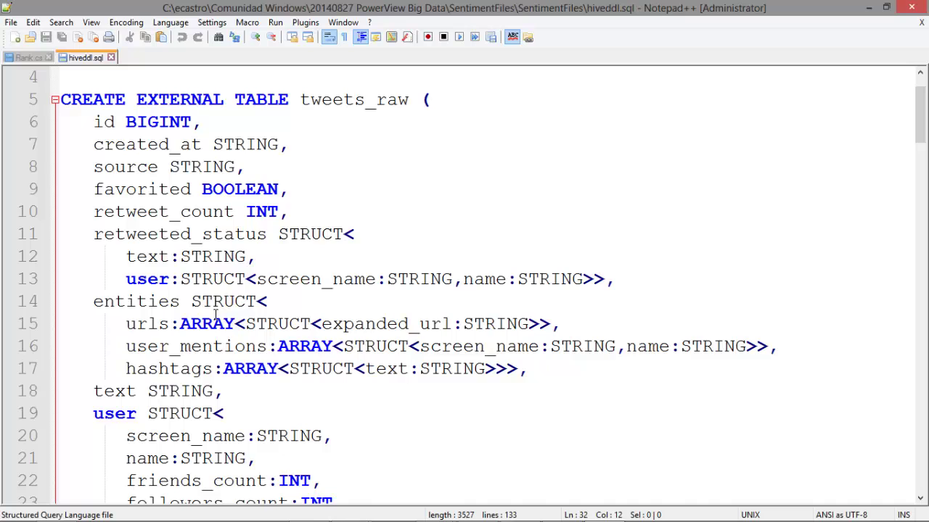
scroll(215, 314, "down", 8)
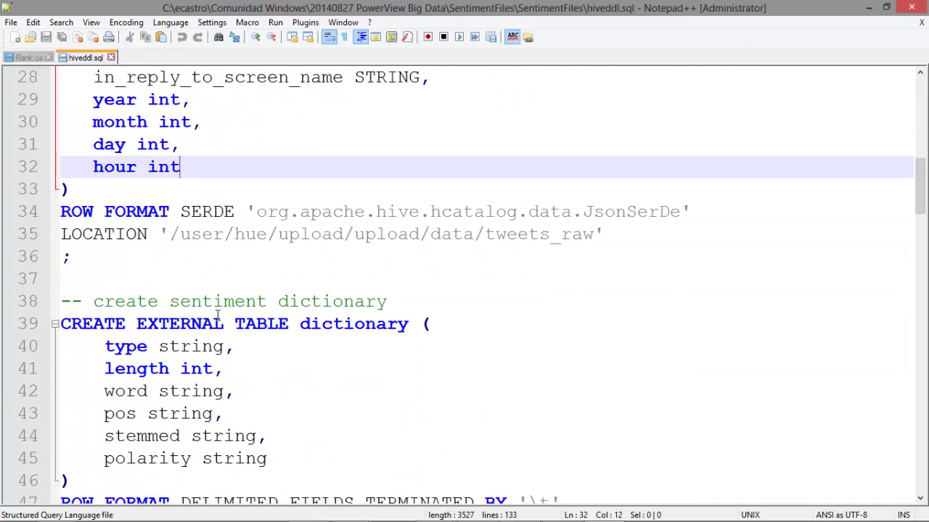
scroll(224, 306, "up", 3)
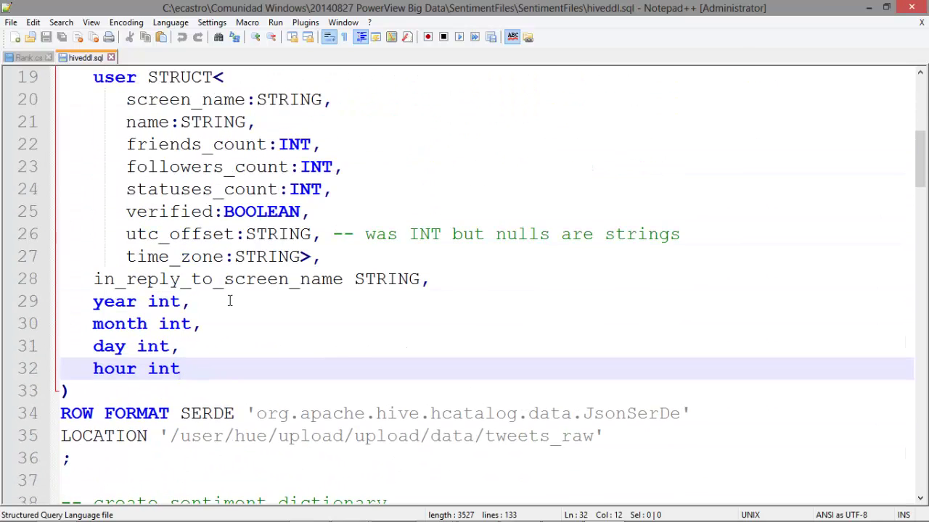
scroll(229, 301, "up", 1)
mouse_move(449, 514)
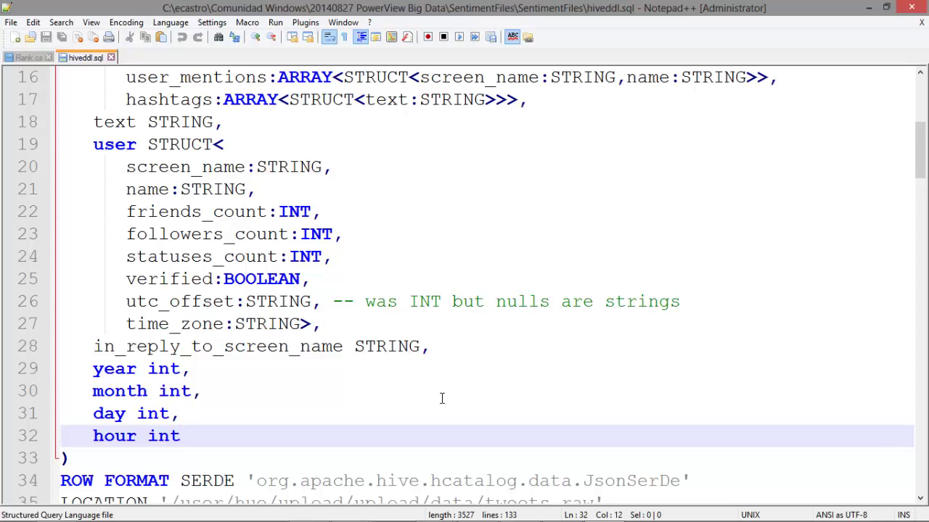
mouse_move(703, 512)
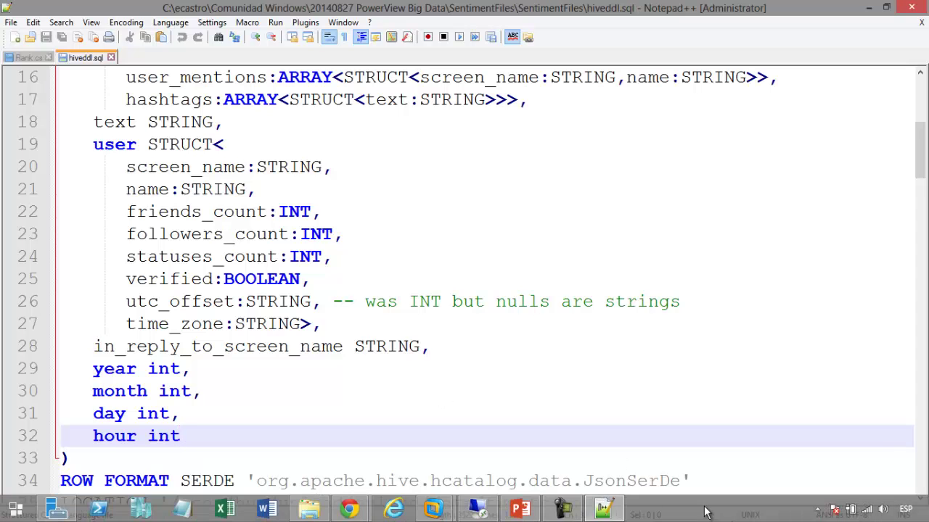
In Hue's Beeswax Tables list, tick the tweets_raw and tweets_sentiment tables
mouse_move(353, 512)
left_click(316, 454)
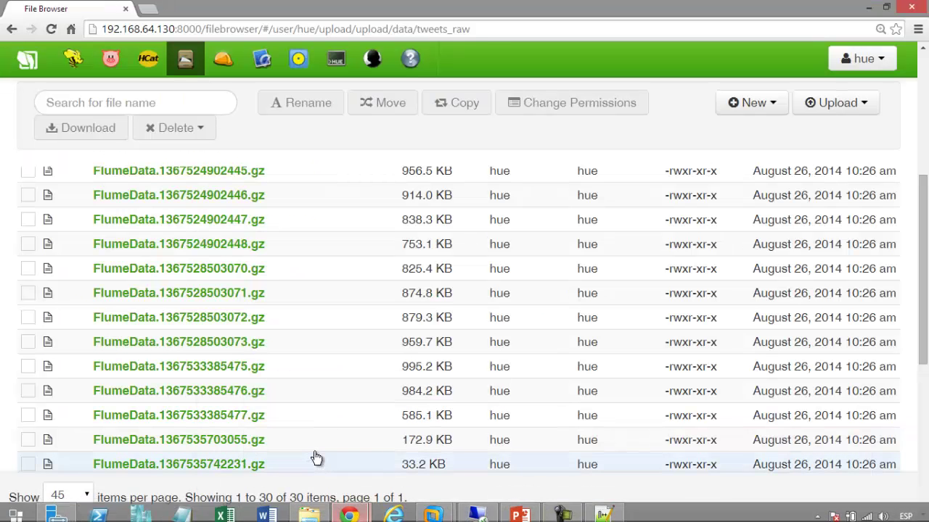
left_click(76, 62)
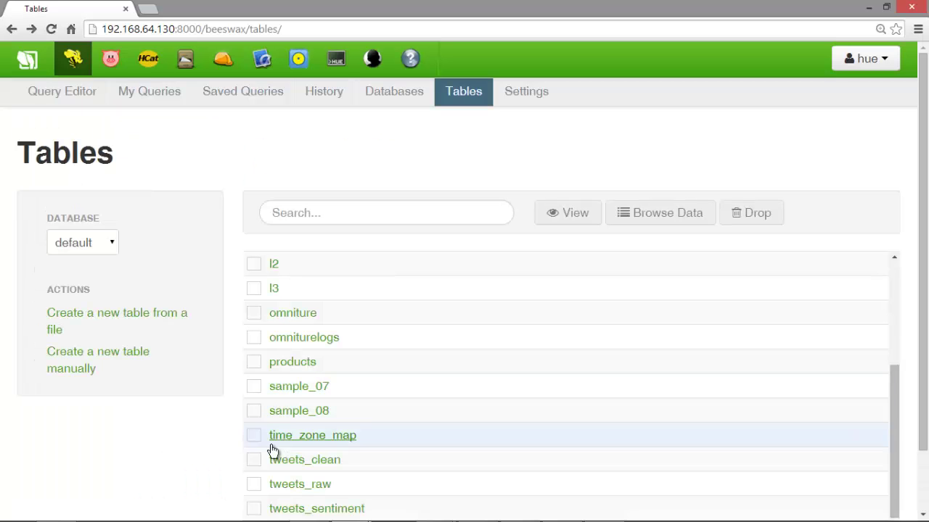
scroll(263, 464, "down", 1)
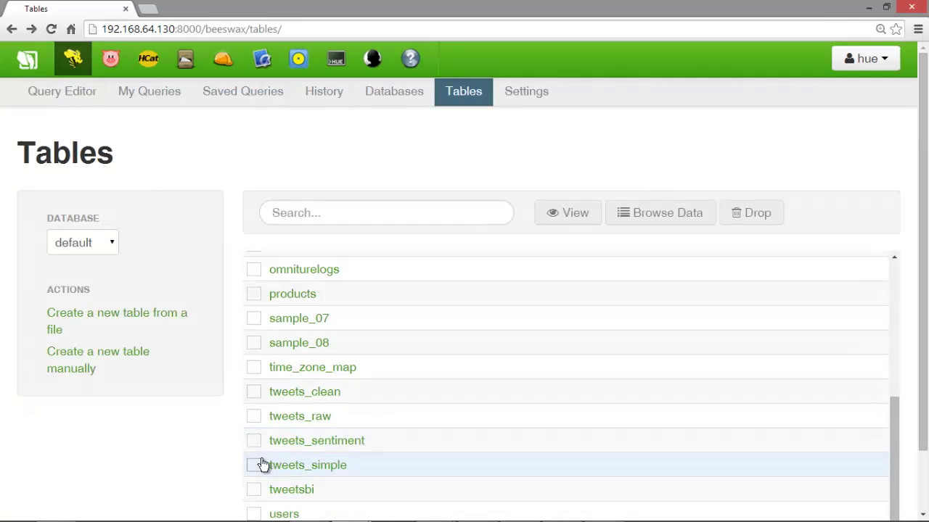
left_click(253, 421)
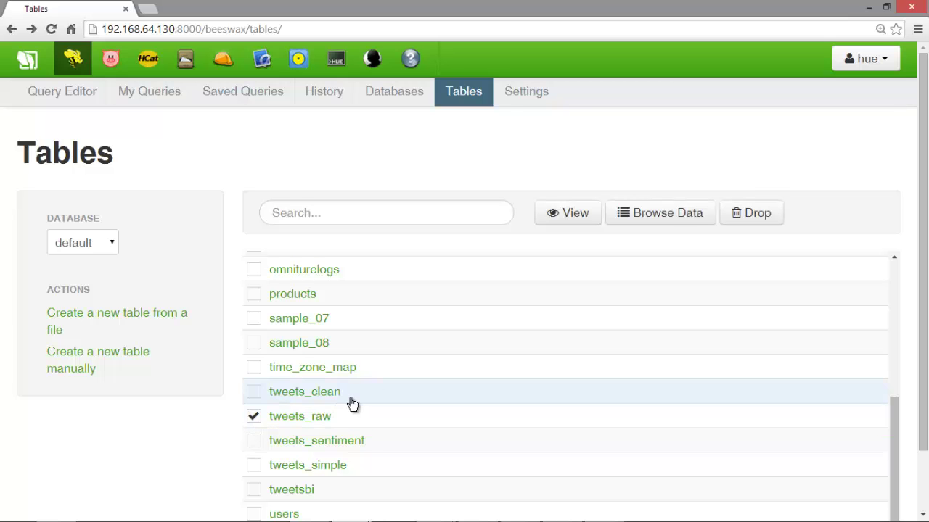
scroll(352, 400, "down", 1)
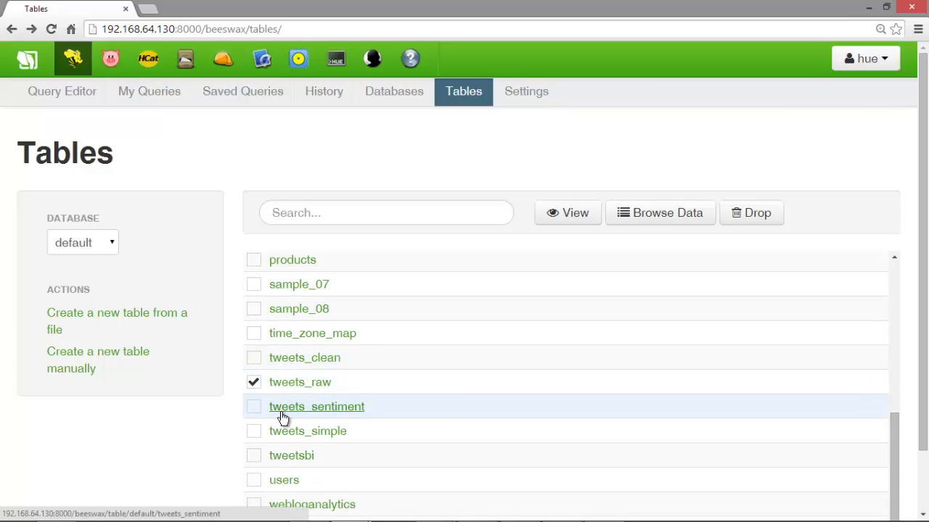
scroll(303, 429, "down", 1)
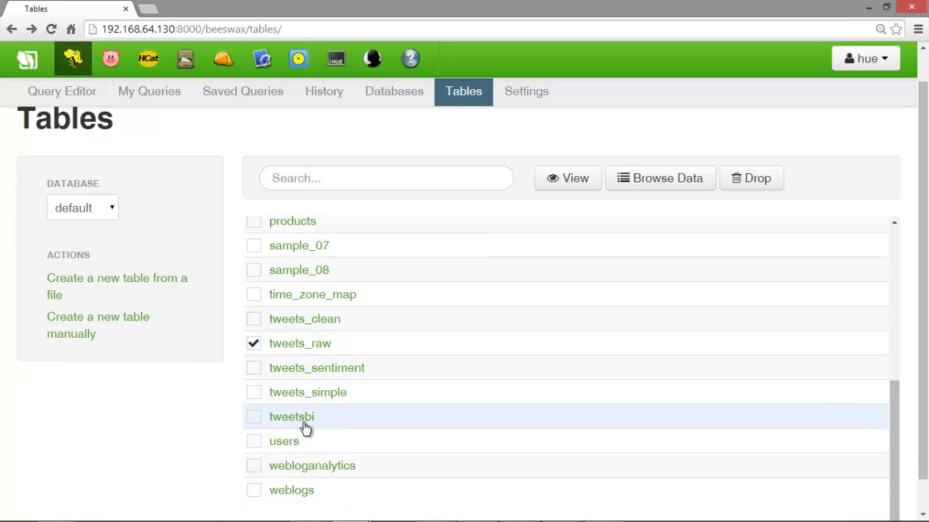
left_click(254, 371)
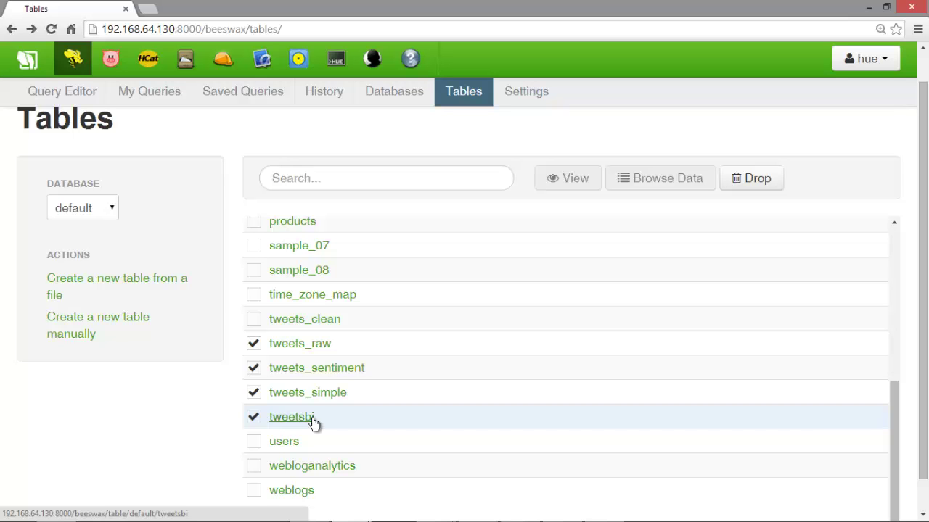
mouse_move(465, 518)
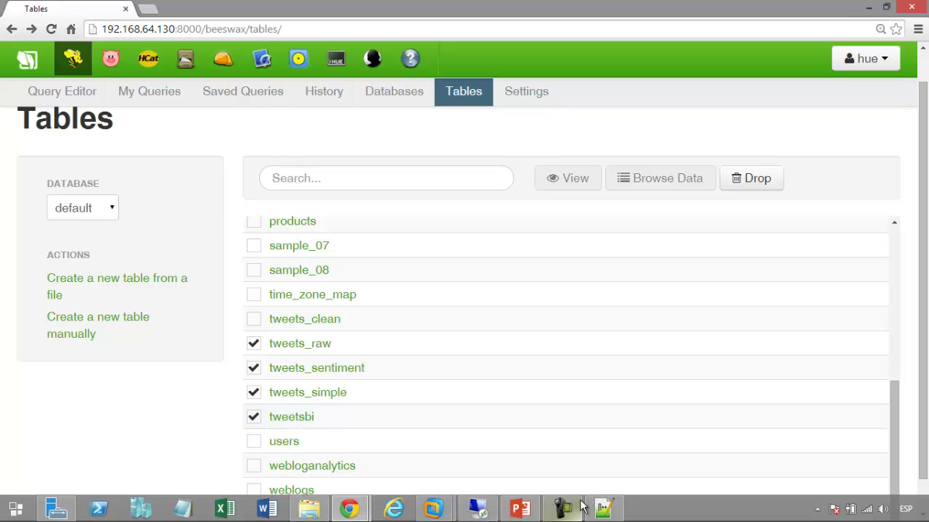
left_click(603, 508)
Highlight the sentiment dictionary table definition, then scroll down to the tweets_clean view
scroll(296, 354, "down", 1)
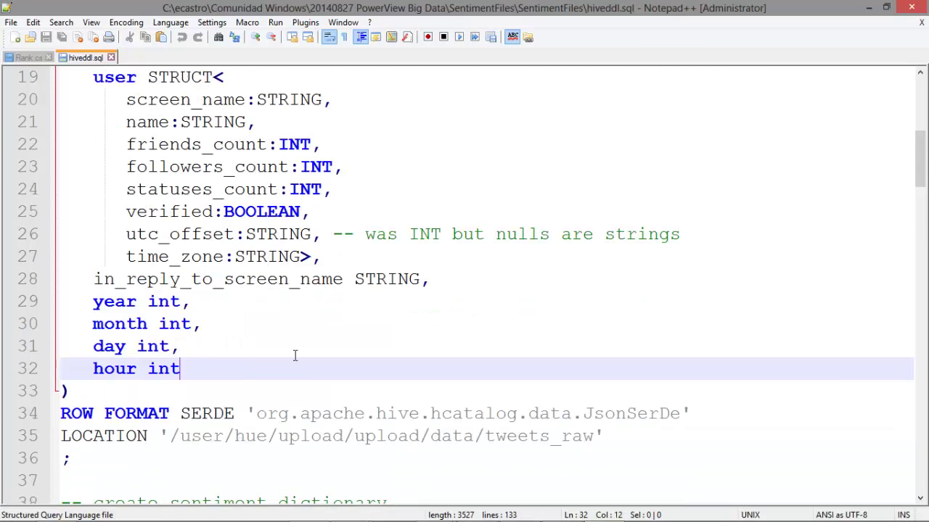
scroll(295, 355, "down", 5)
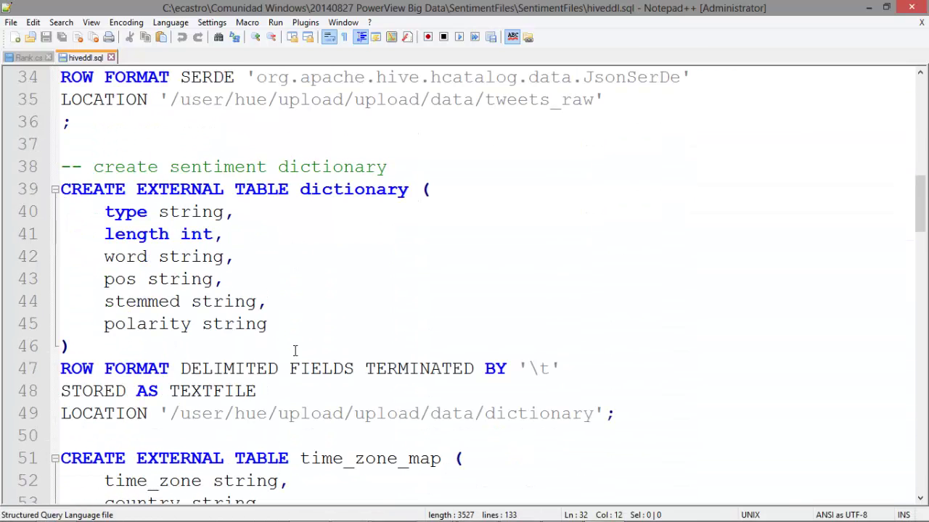
left_click_drag(62, 166, 622, 411)
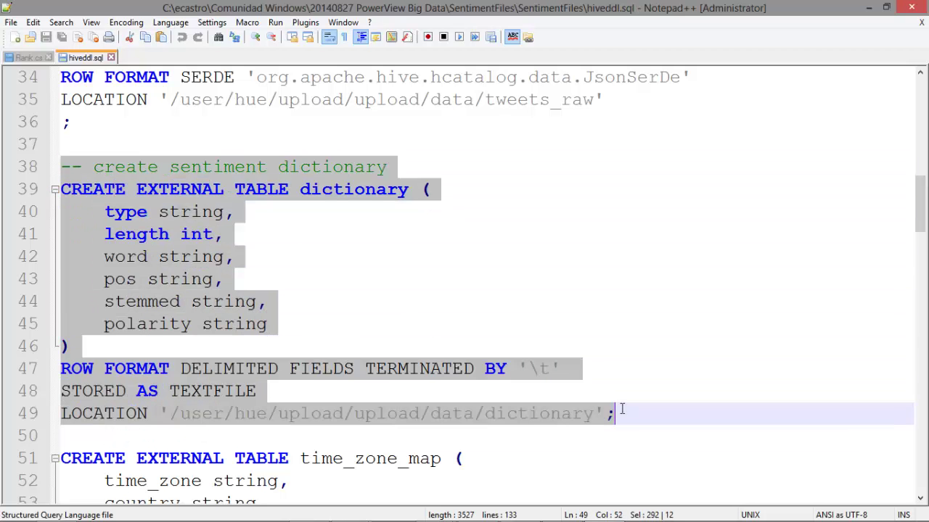
left_click(202, 300)
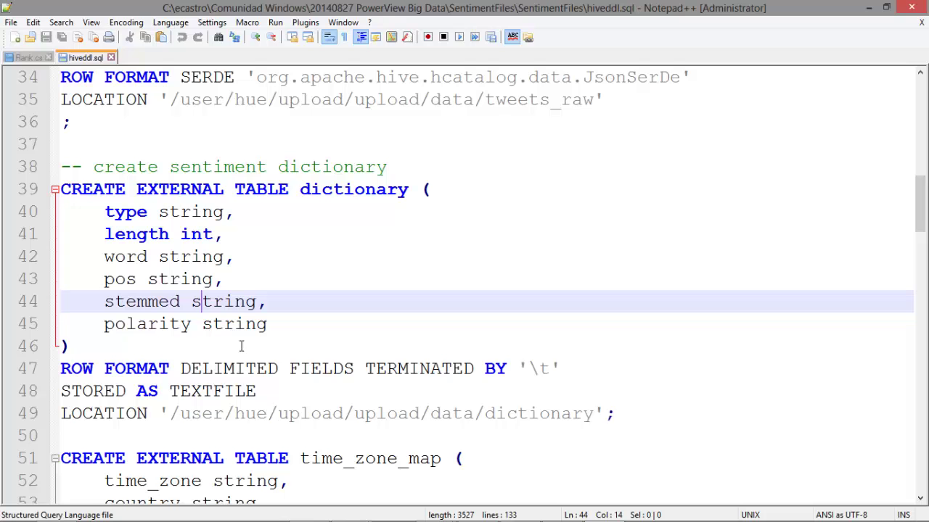
scroll(241, 346, "down", 3)
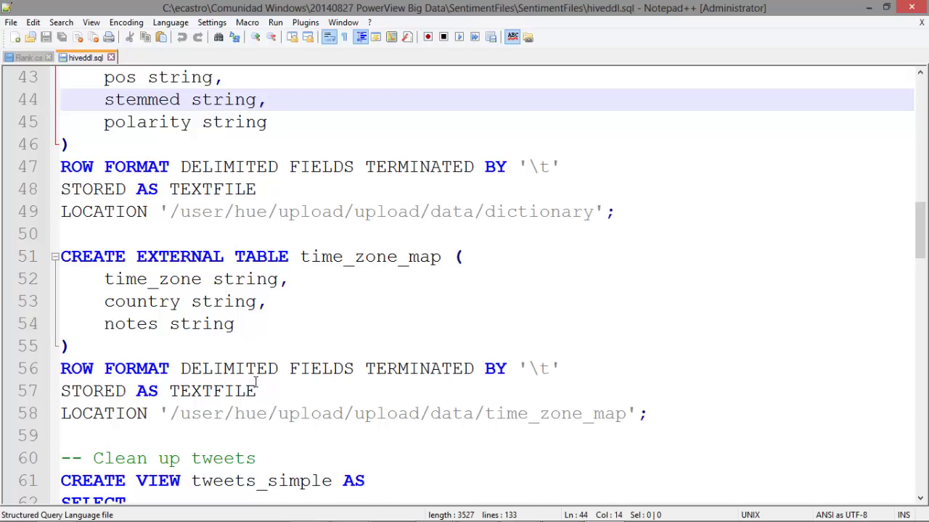
scroll(258, 382, "down", 3)
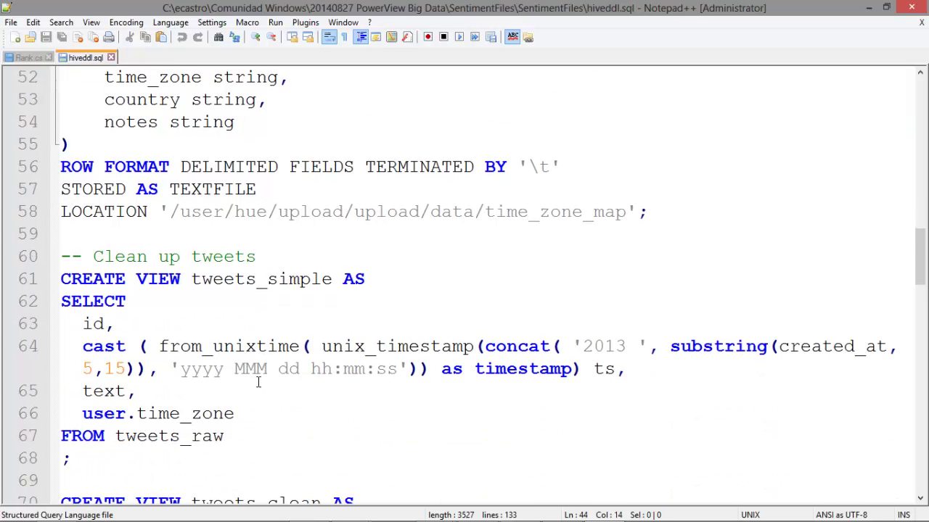
scroll(258, 382, "down", 1)
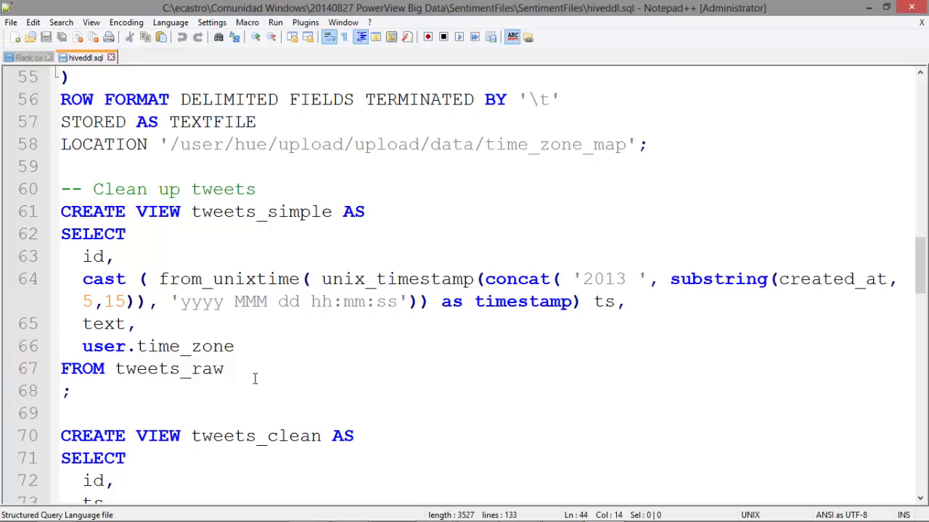
scroll(254, 375, "down", 3)
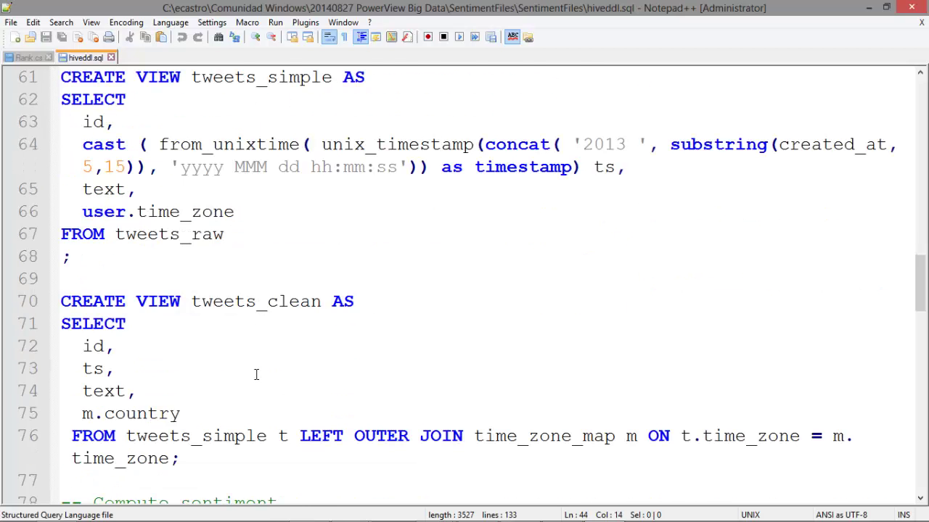
scroll(265, 373, "down", 2)
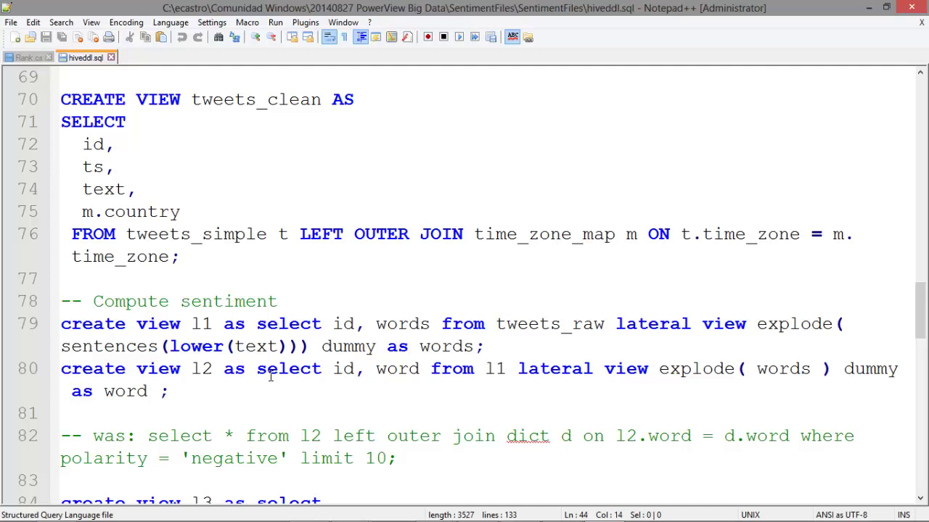
Place the caret on the l2 sentiment view definition line
scroll(270, 375, "down", 1)
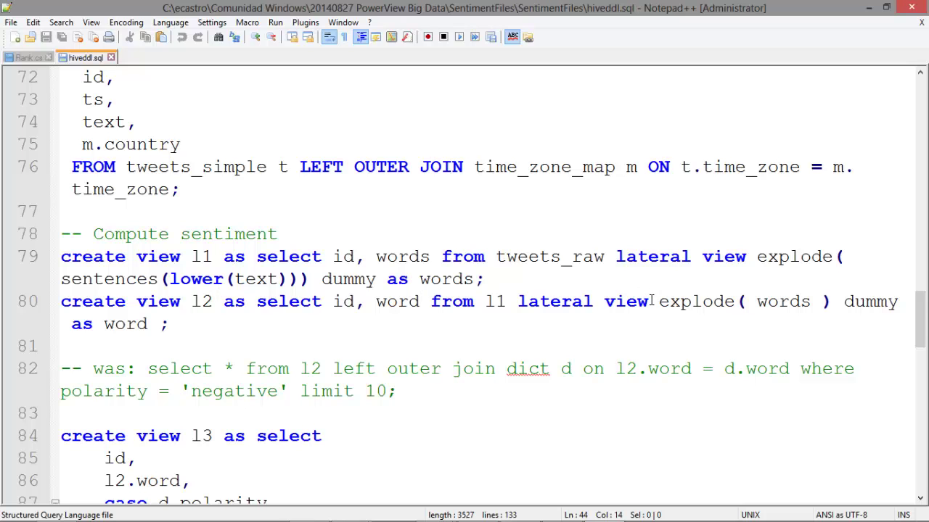
left_click(333, 337)
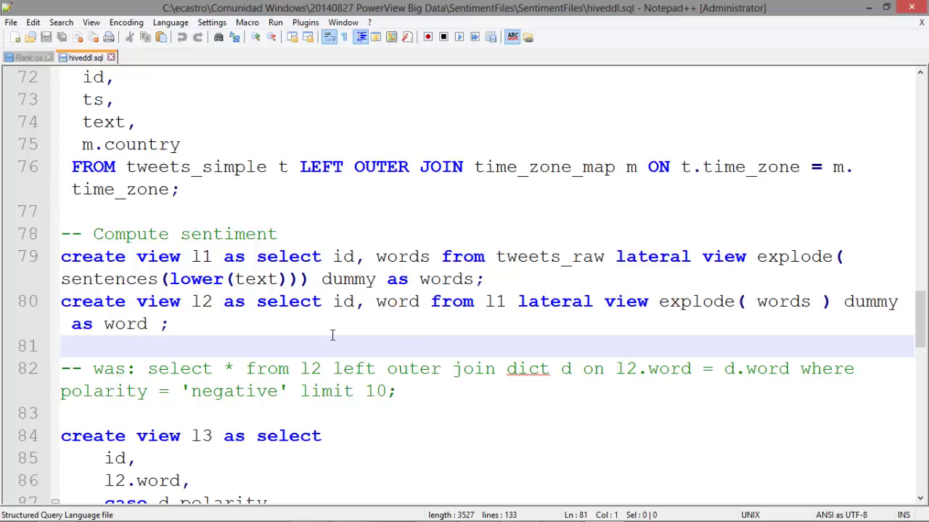
key("Up")
Highlight the tweets_sentiment table definition, then scroll down to CREATE TABLE tweetsbi
scroll(282, 317, "down", 2)
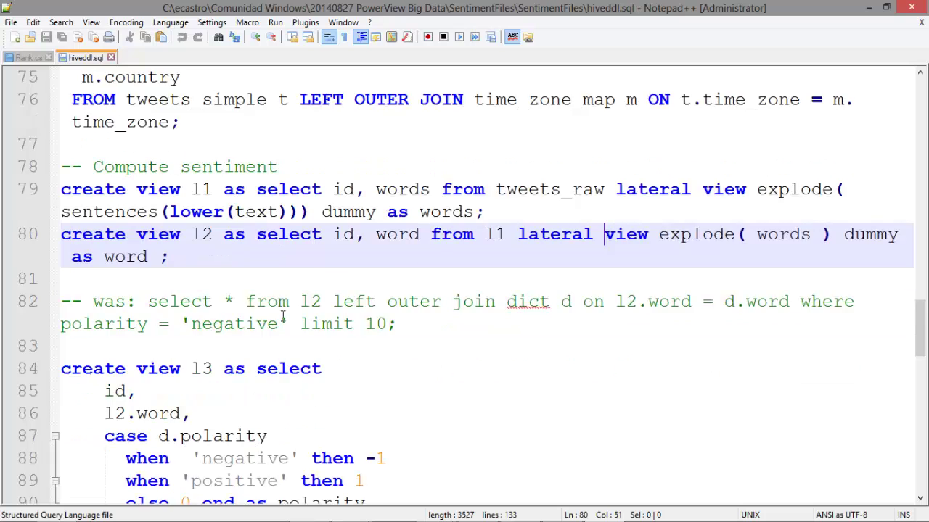
scroll(283, 314, "down", 1)
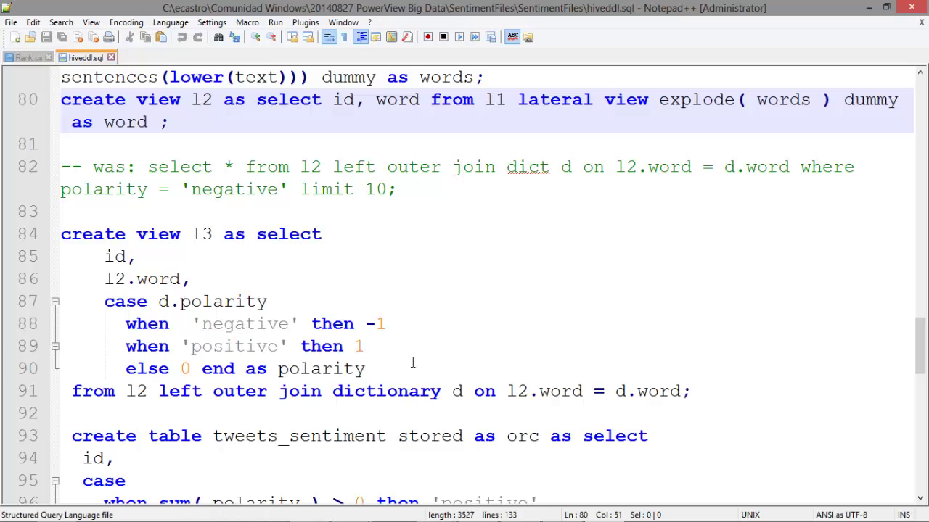
scroll(412, 362, "down", 3)
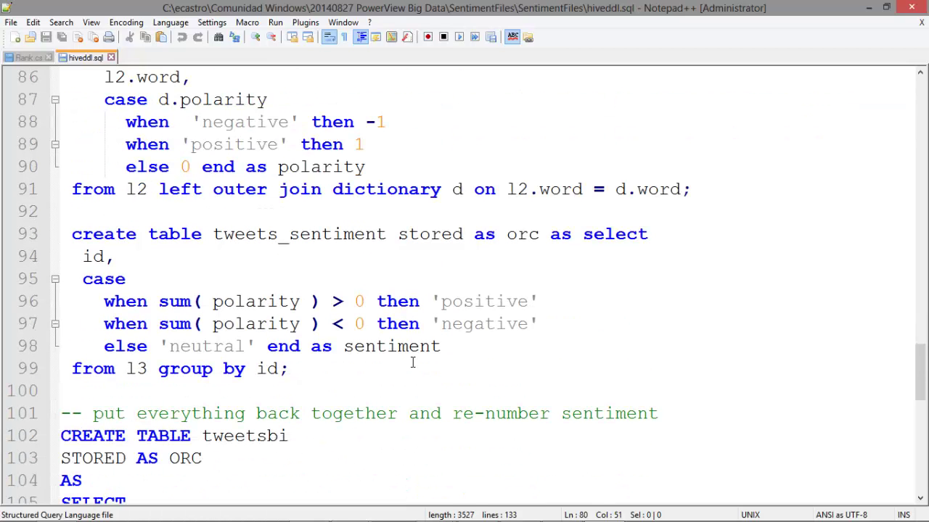
left_click_drag(73, 233, 283, 372)
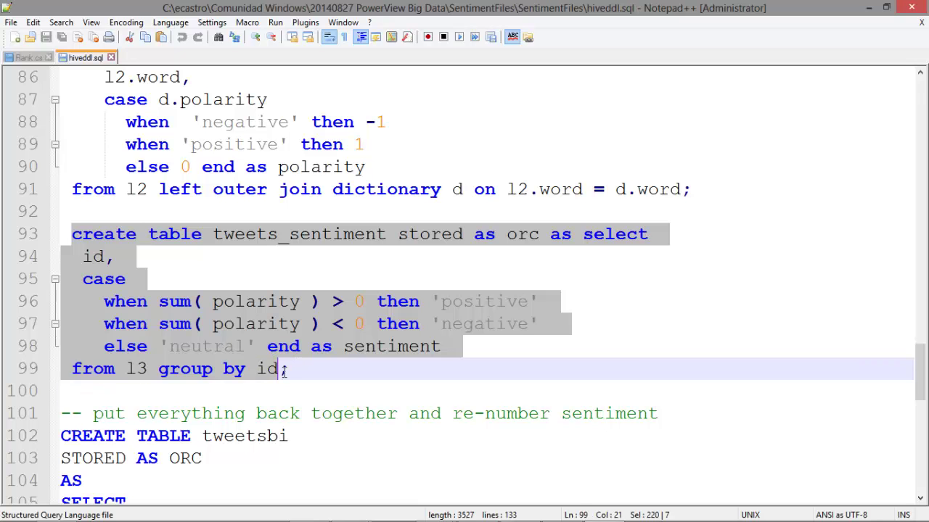
left_click(344, 324)
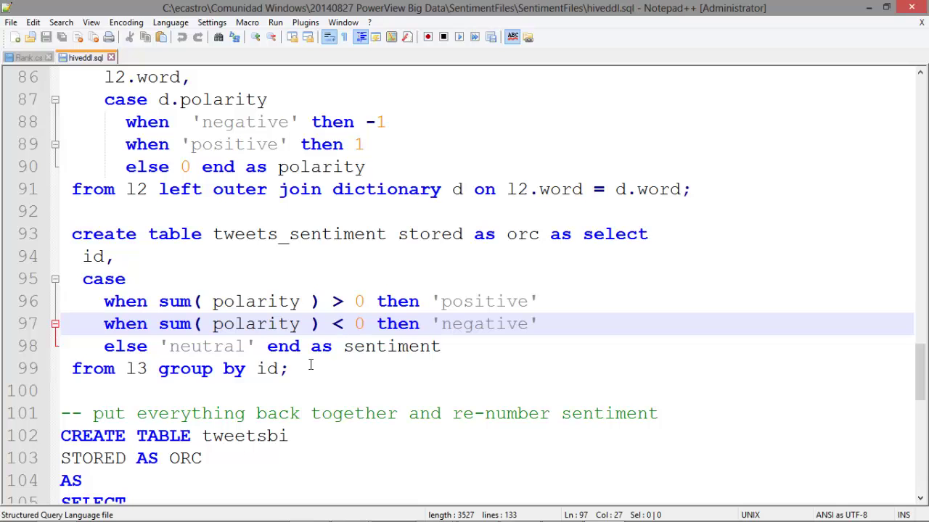
scroll(310, 364, "down", 2)
scroll(310, 364, "down", 2)
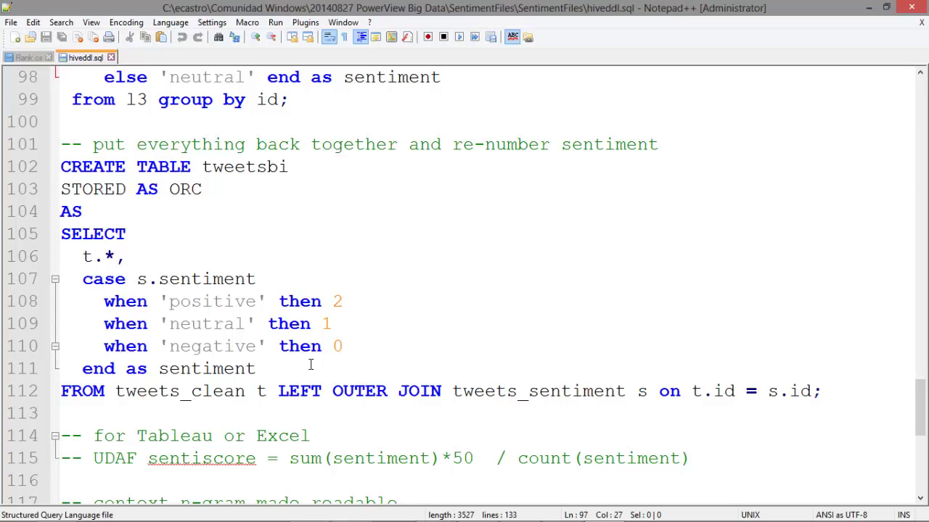
double_click(225, 168)
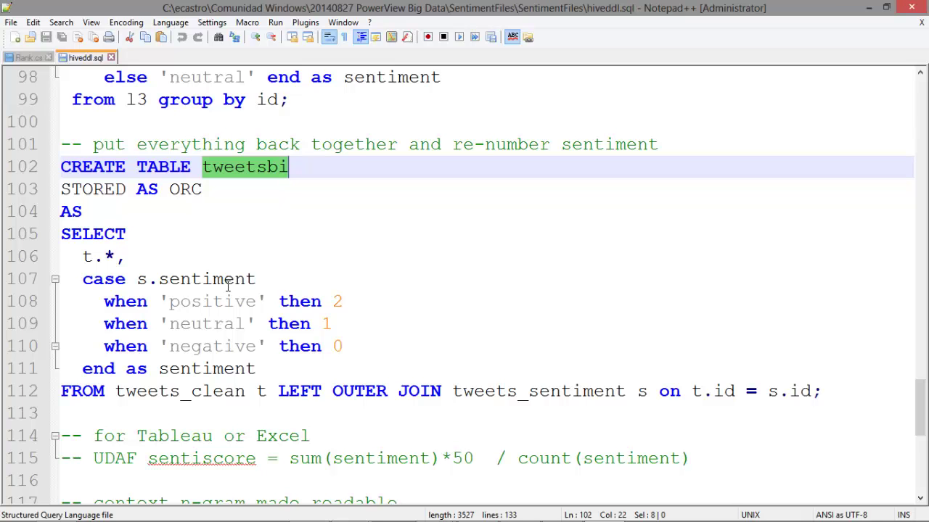
double_click(207, 301)
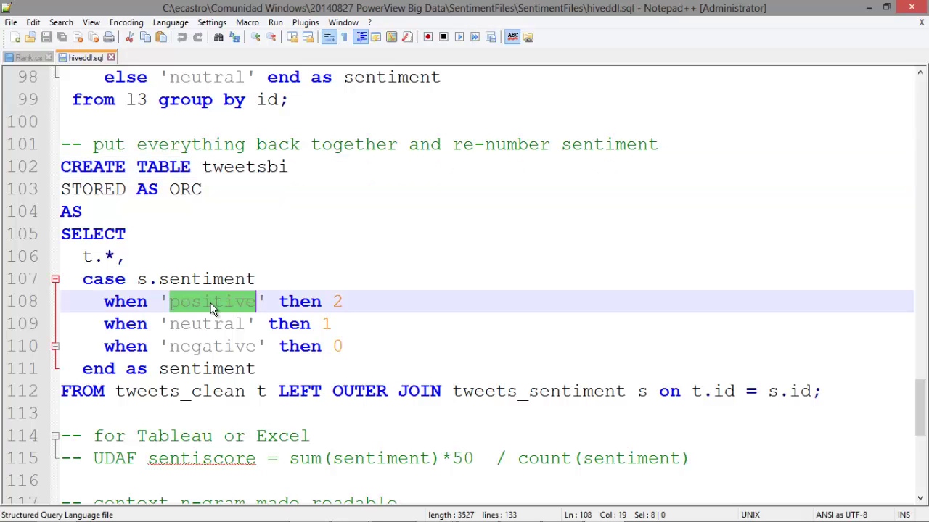
left_click(335, 302)
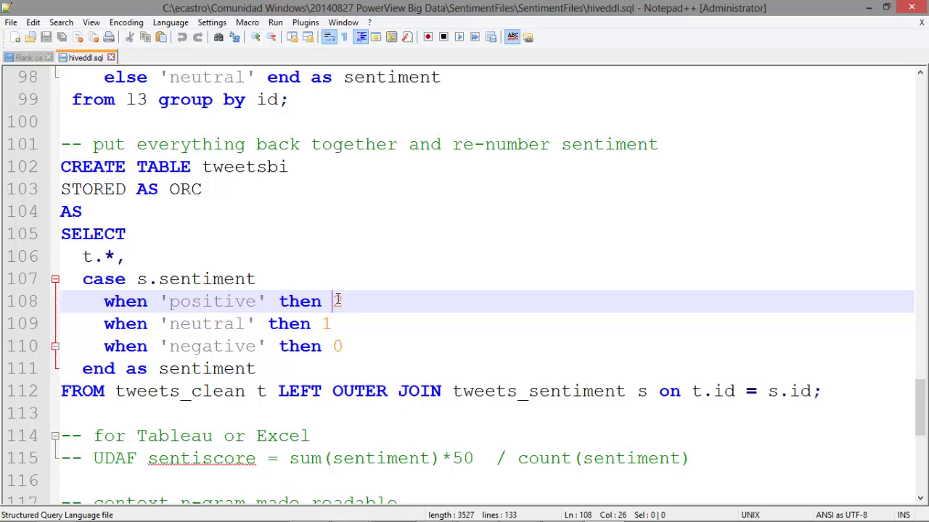
double_click(175, 323)
left_click(330, 324)
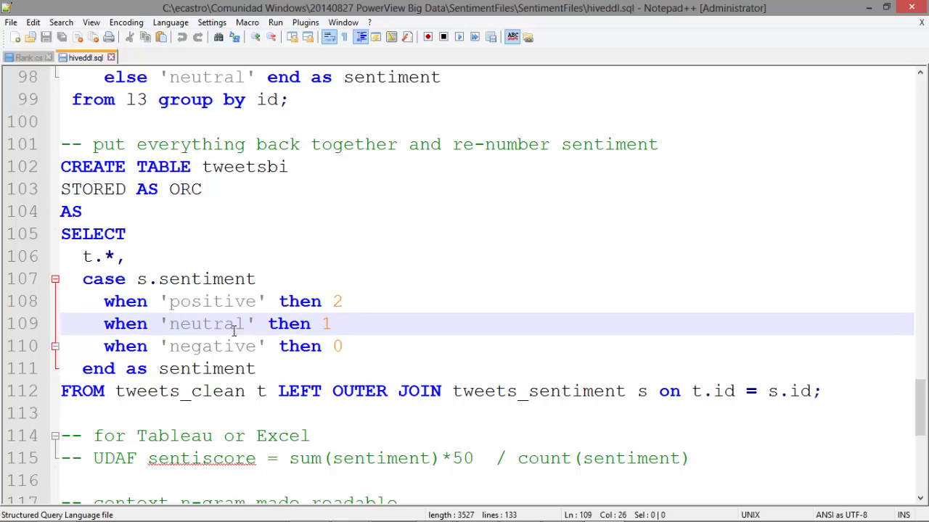
double_click(232, 347)
left_click(330, 346)
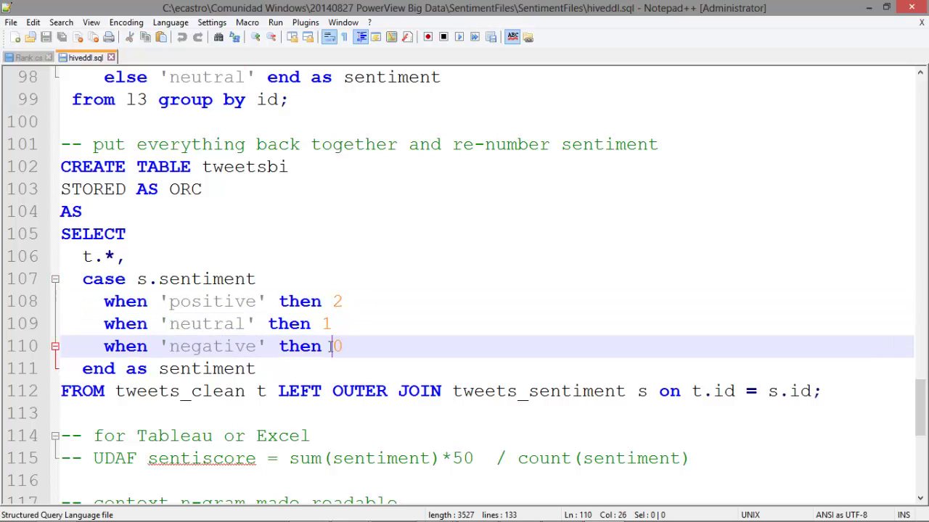
scroll(331, 346, "up", 2)
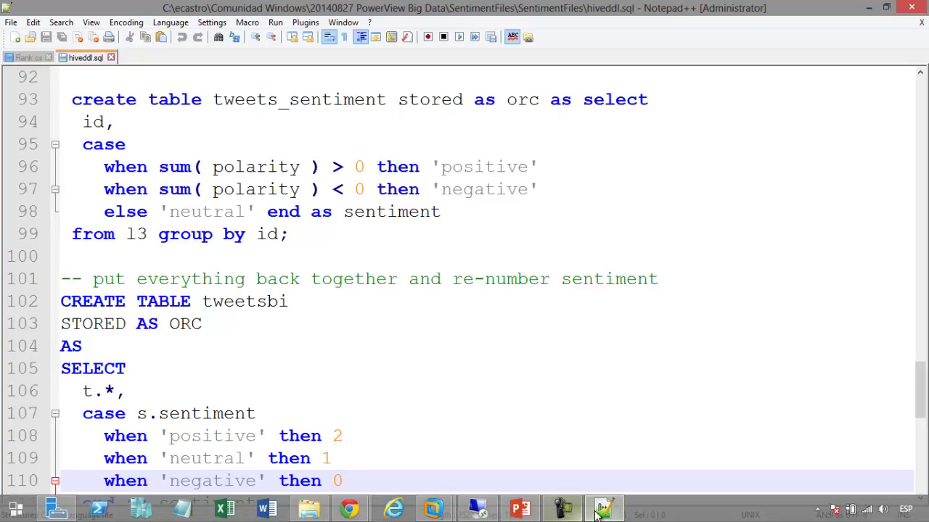
left_click(563, 510)
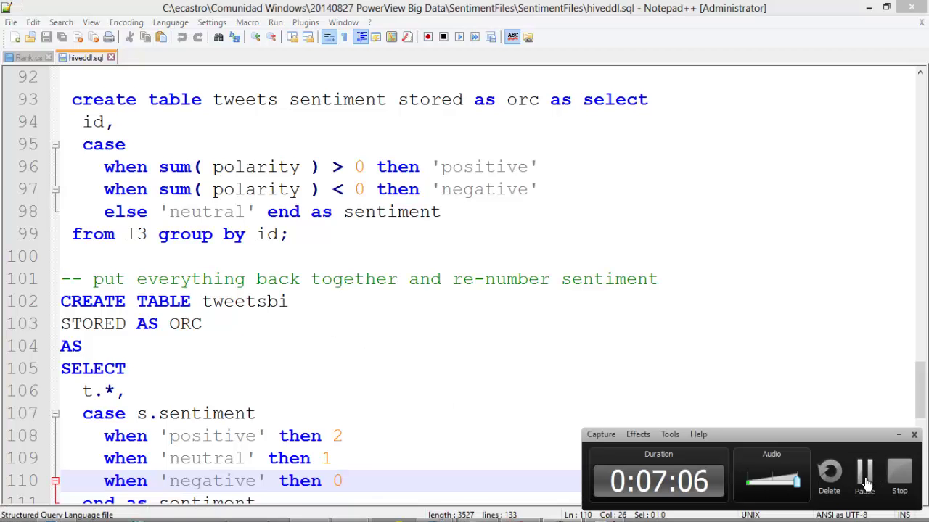
left_click(839, 453)
scroll(839, 450, "down", 1)
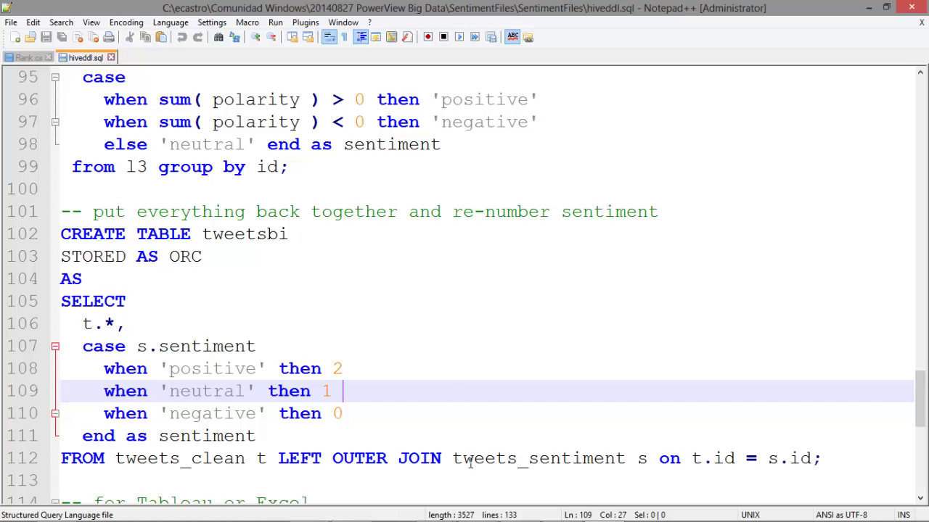
mouse_move(467, 518)
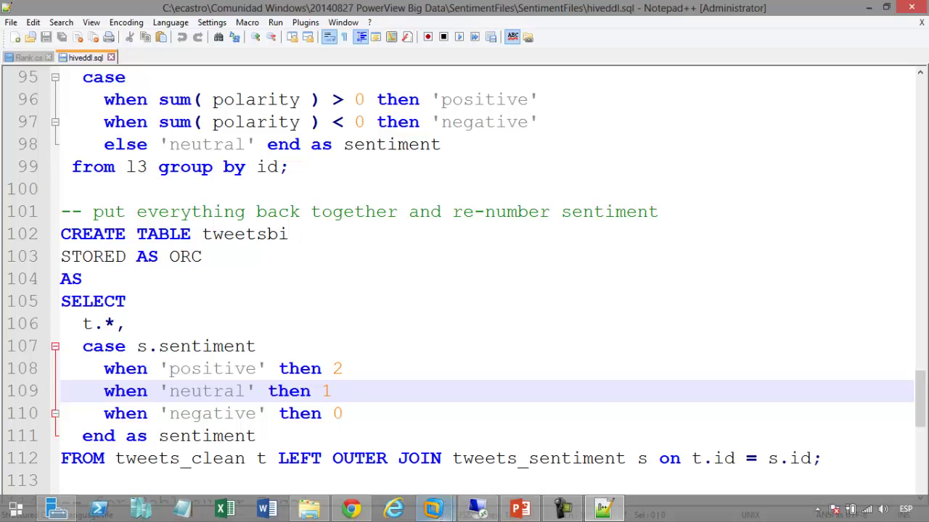
Return to Hue's Tables page in Chrome and tick the tweetsbi table
left_click(352, 509)
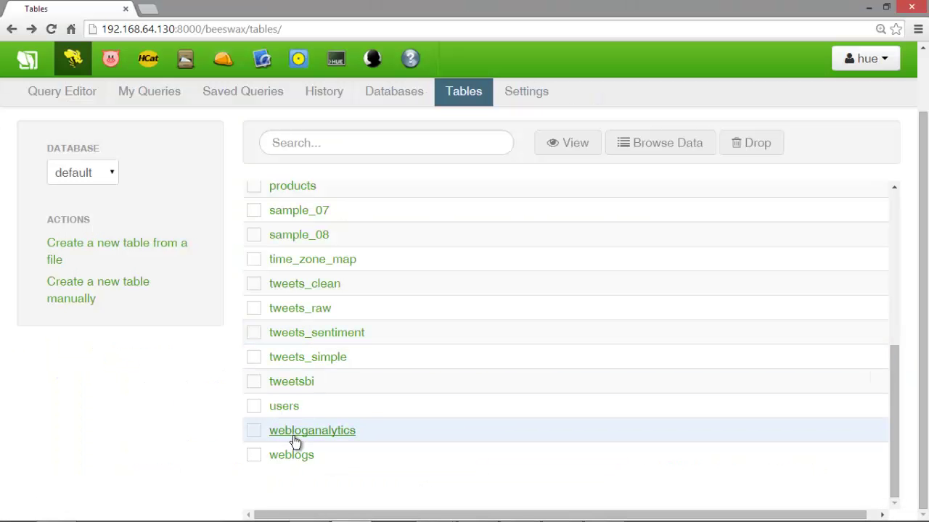
left_click(254, 383)
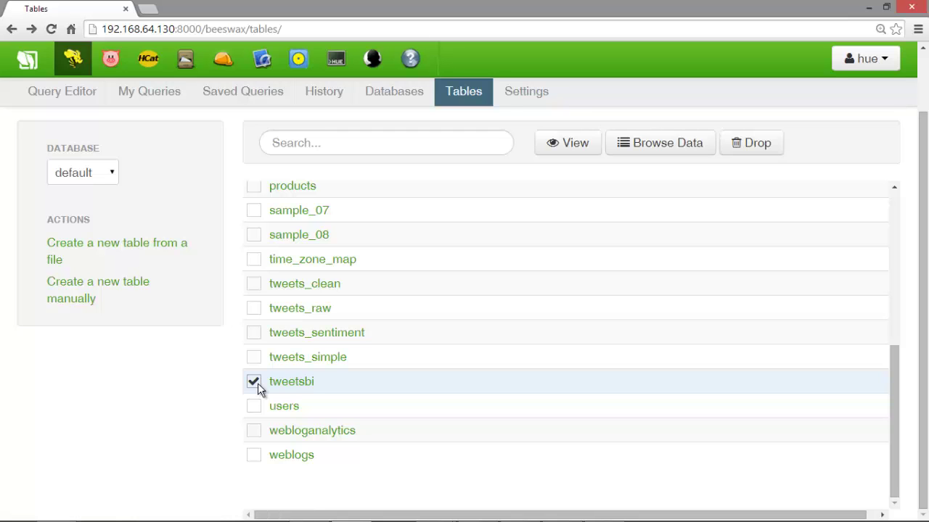
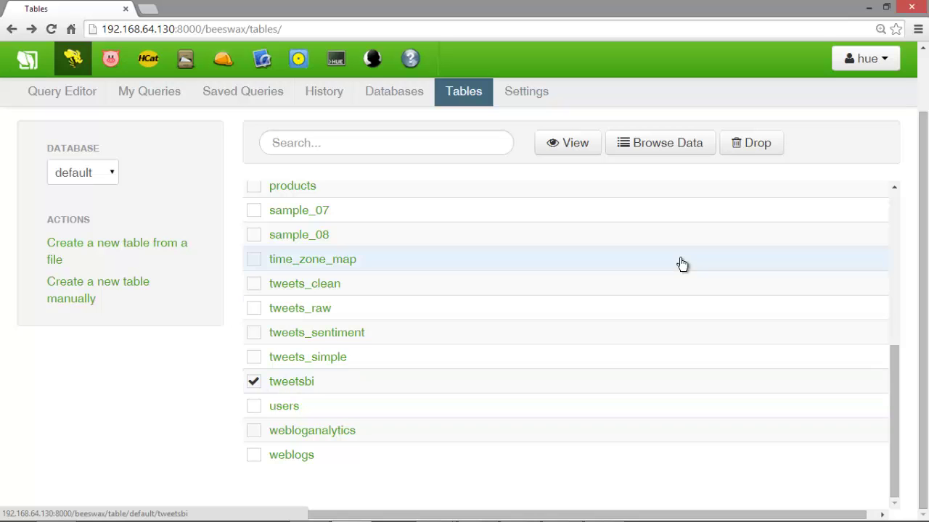
Open the tweetsbi table's sample rows and scroll through the Iron Man 3 tweets (id, ts, text)
left_click(307, 387)
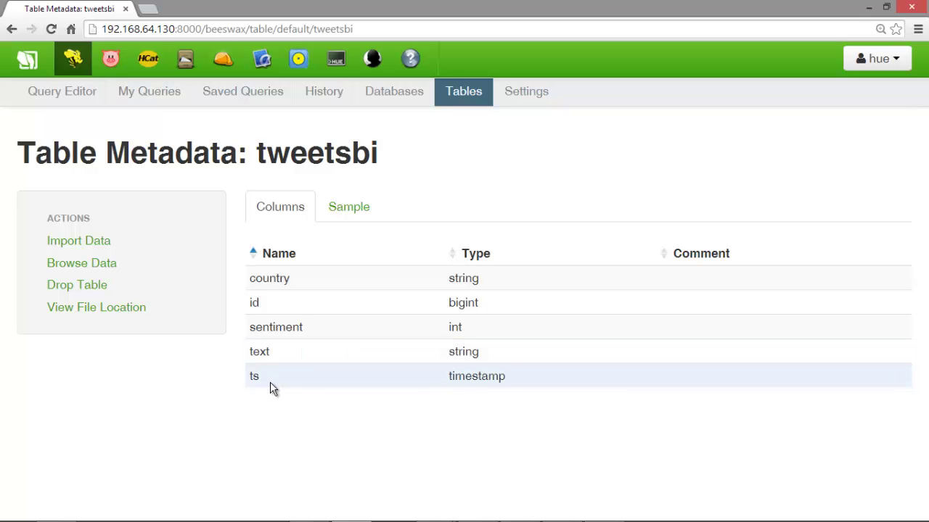
left_click(344, 213)
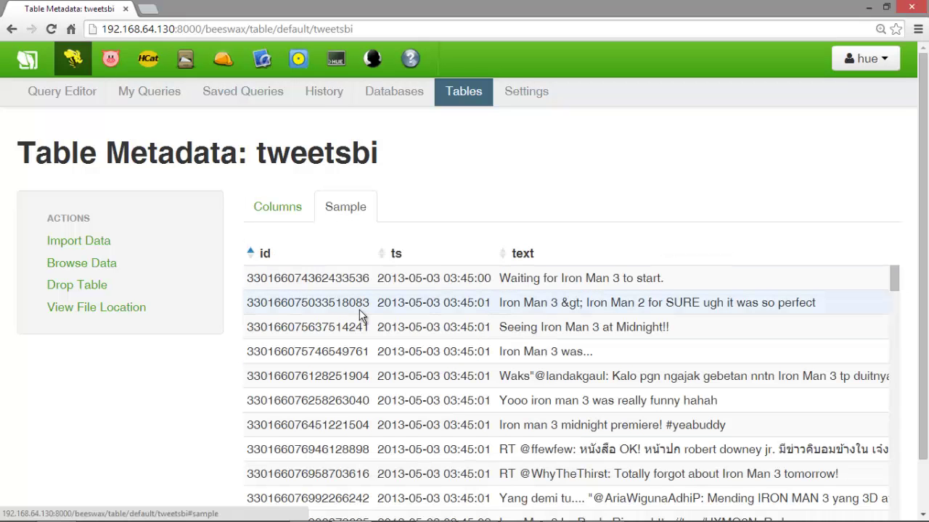
scroll(368, 317, "down", 5)
scroll(374, 319, "down", 2)
scroll(374, 320, "up", 7)
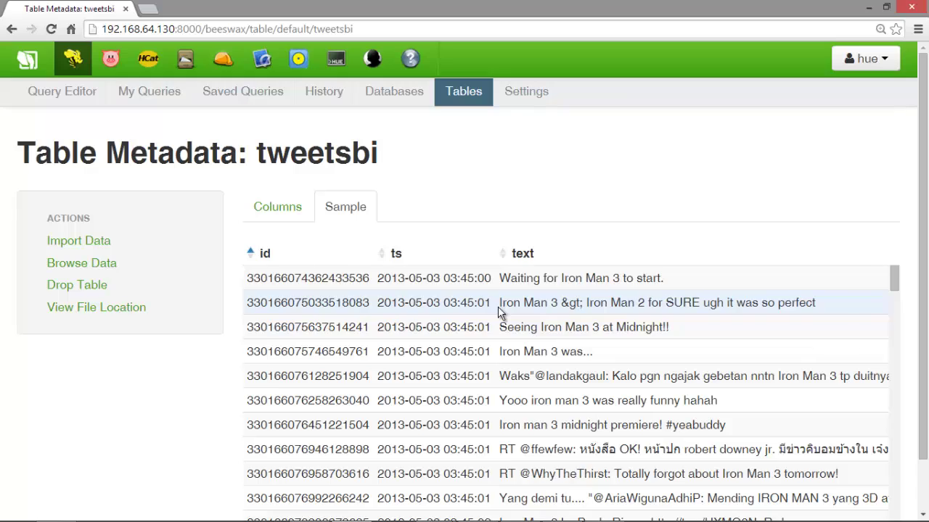
scroll(497, 307, "down", 4)
scroll(498, 306, "down", 5)
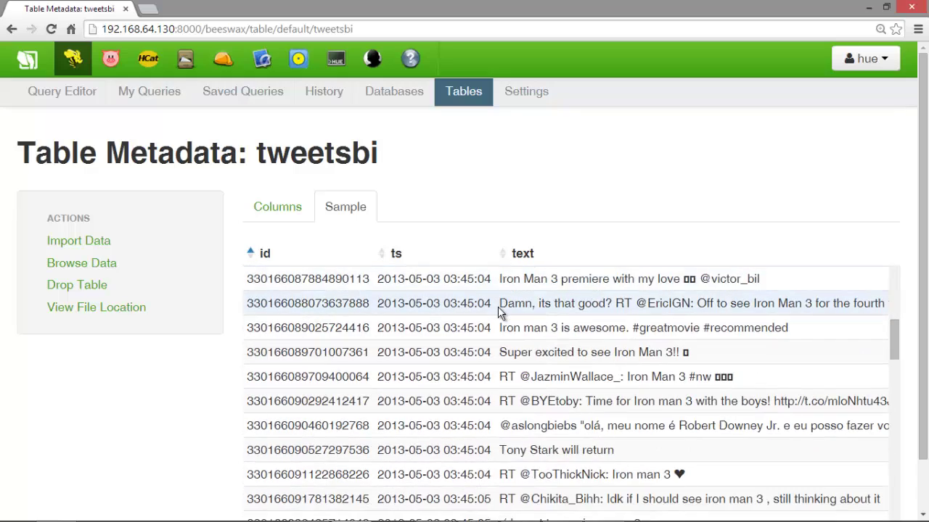
scroll(498, 306, "down", 10)
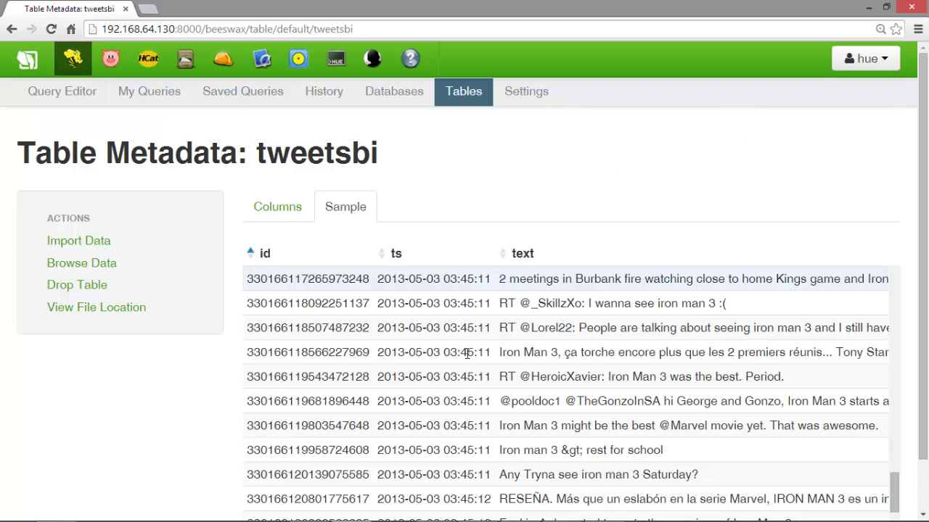
mouse_move(407, 521)
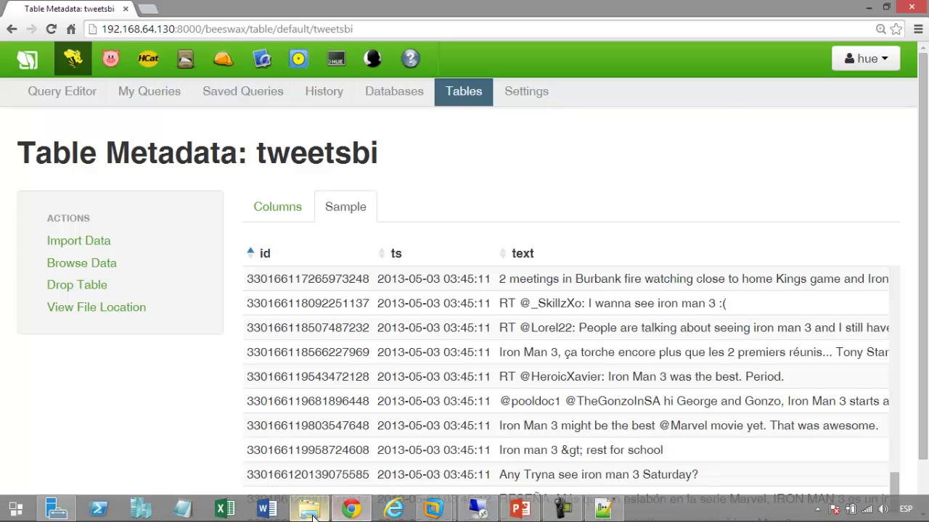
Launch Excel, dismiss the Power Query notice, and create a blank workbook
left_click(236, 513)
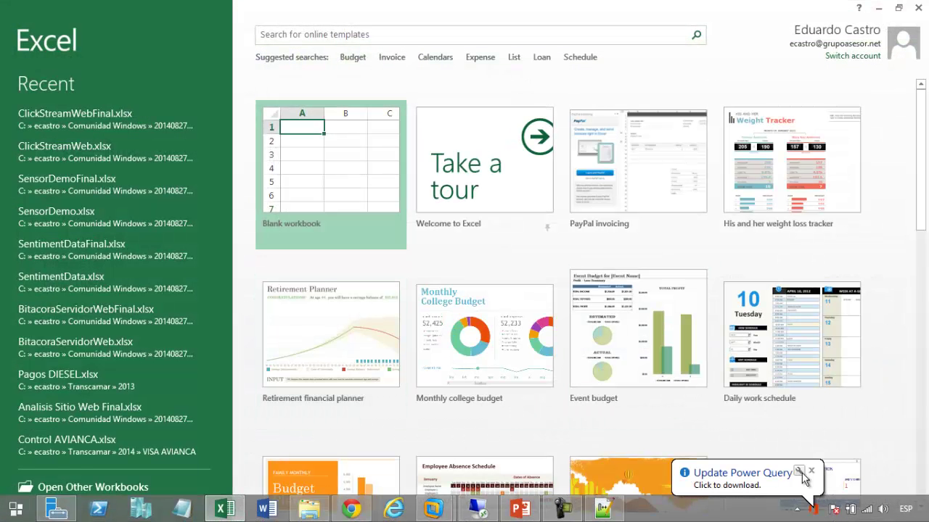
left_click(803, 471)
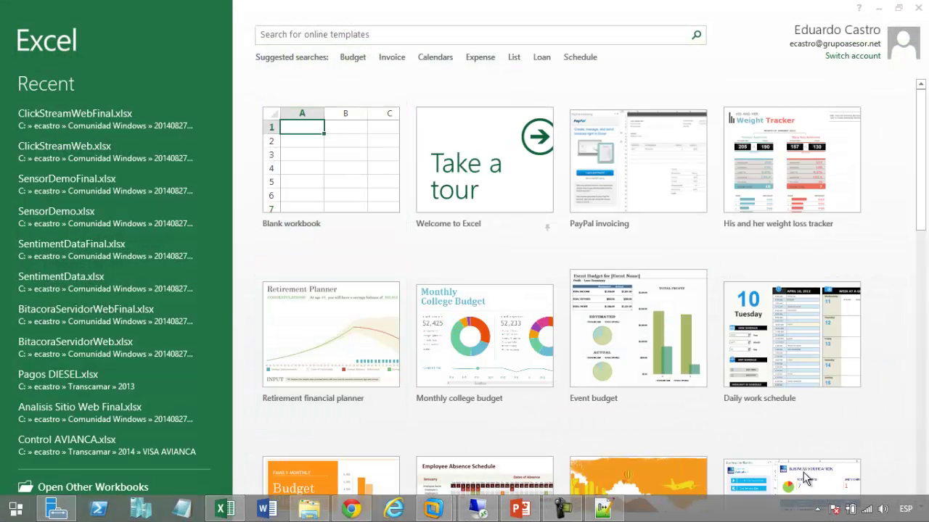
left_click(314, 158)
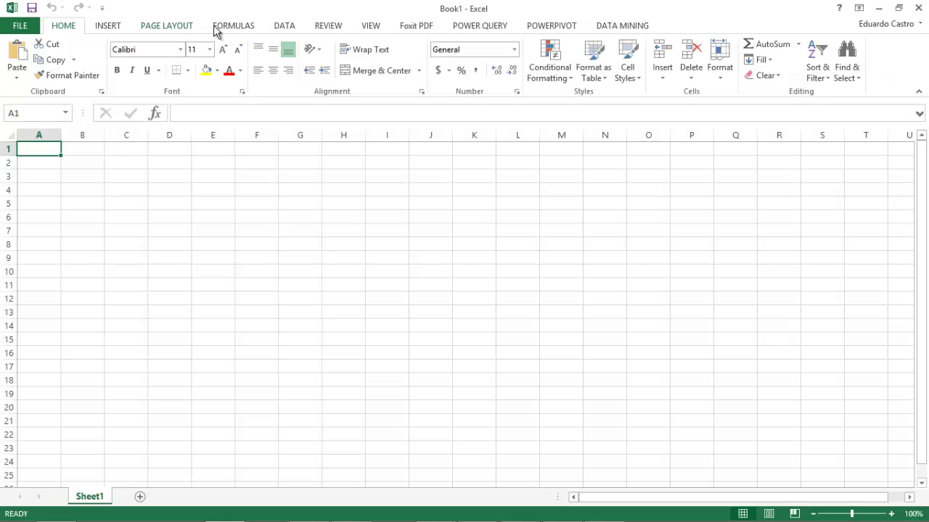
Start a data import from Microsoft Query under DATA > From Other Sources
left_click(281, 28)
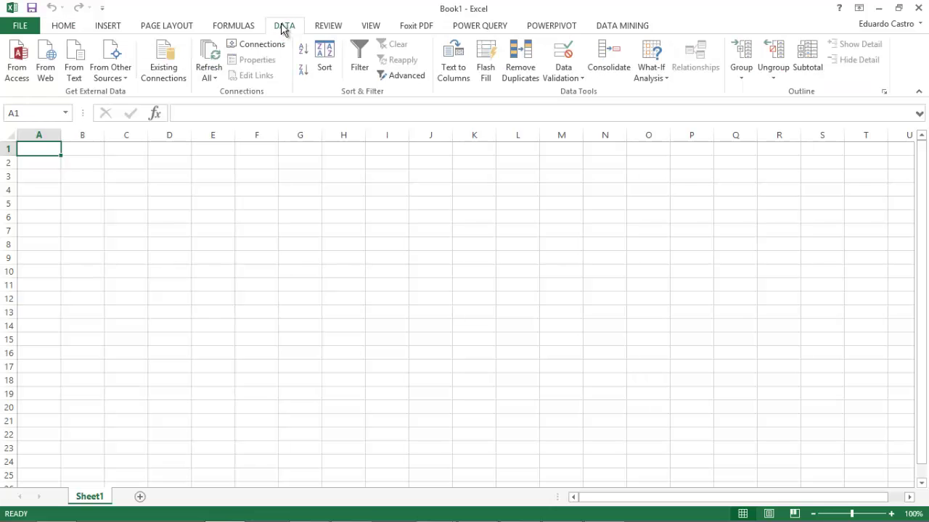
left_click(128, 78)
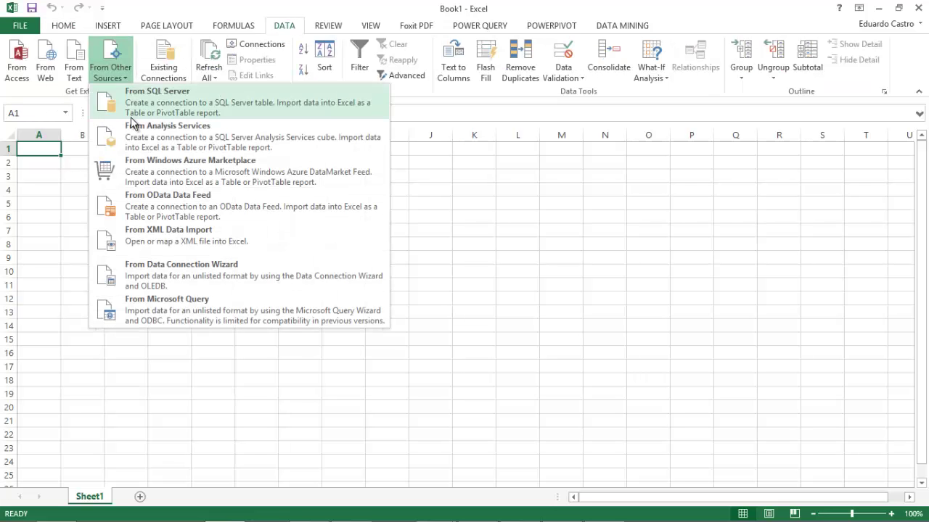
left_click(151, 314)
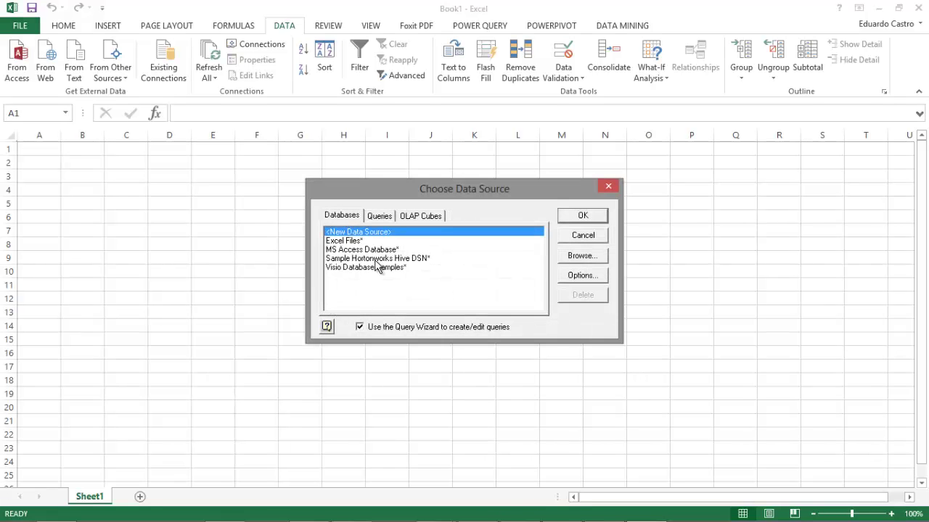
Connect to the Sample Hortonworks Hive DSN with the account password after a successful connection test
left_click(386, 260)
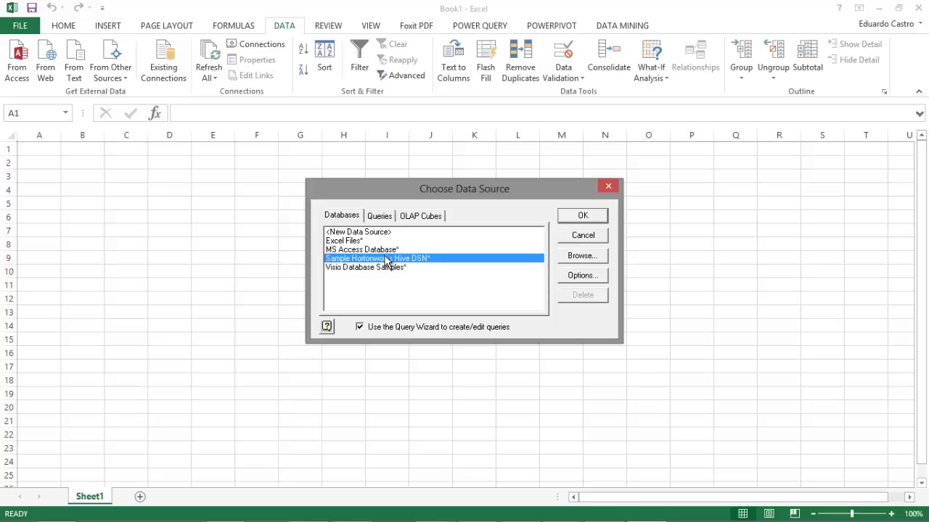
left_click(583, 216)
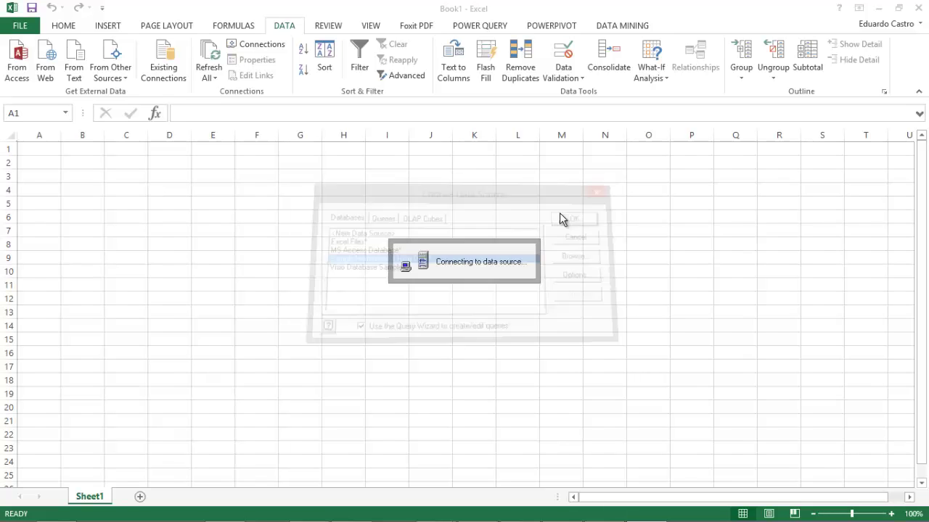
left_click(121, 299)
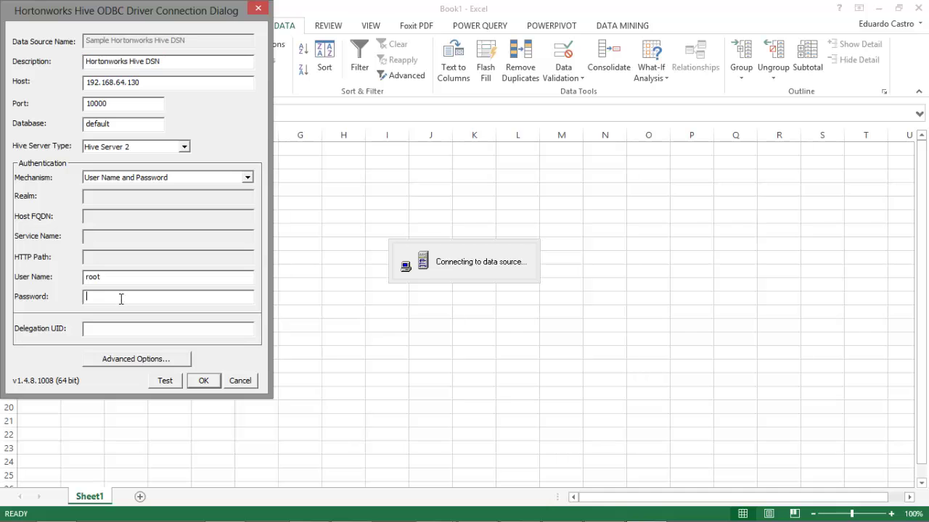
type("hadoop")
left_click(160, 381)
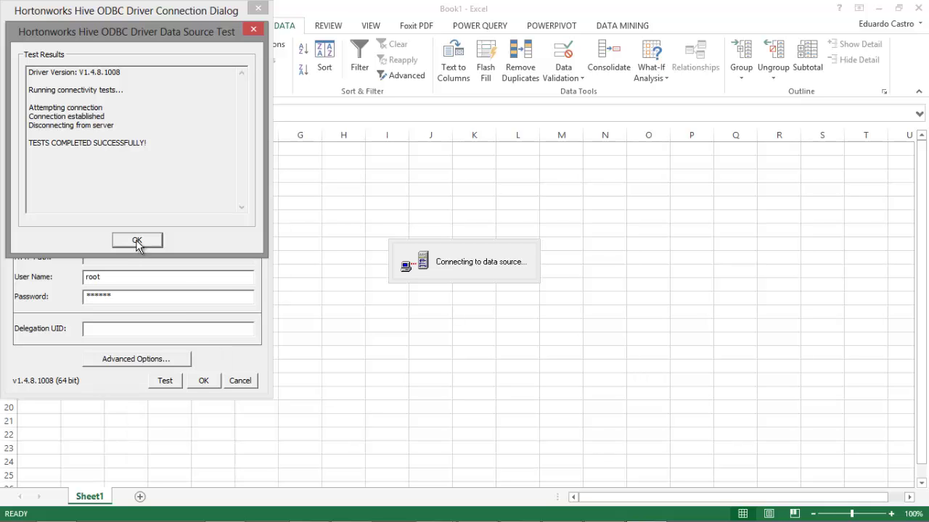
left_click(137, 241)
left_click(204, 380)
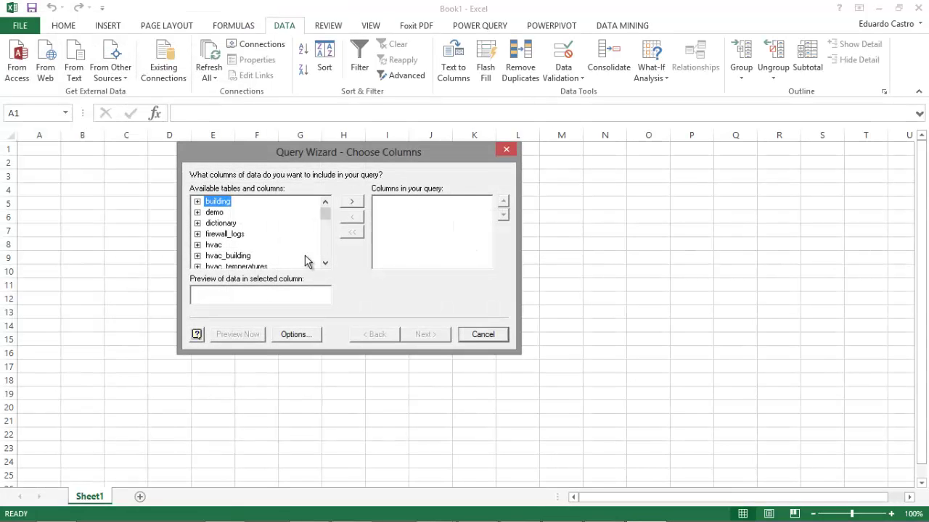
Add the tweetsbi columns id, ts, country and sentiment to the query, leaving out text
left_click_drag(325, 215, 325, 254)
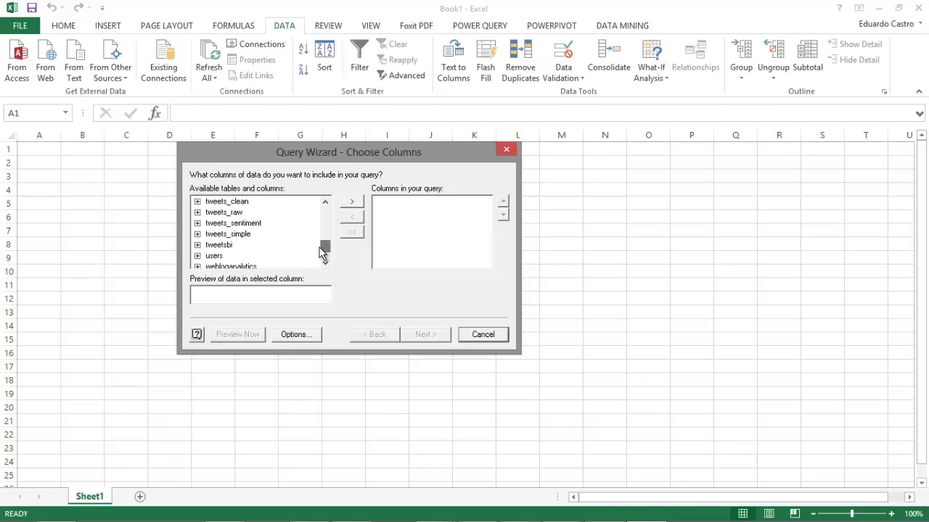
left_click(220, 245)
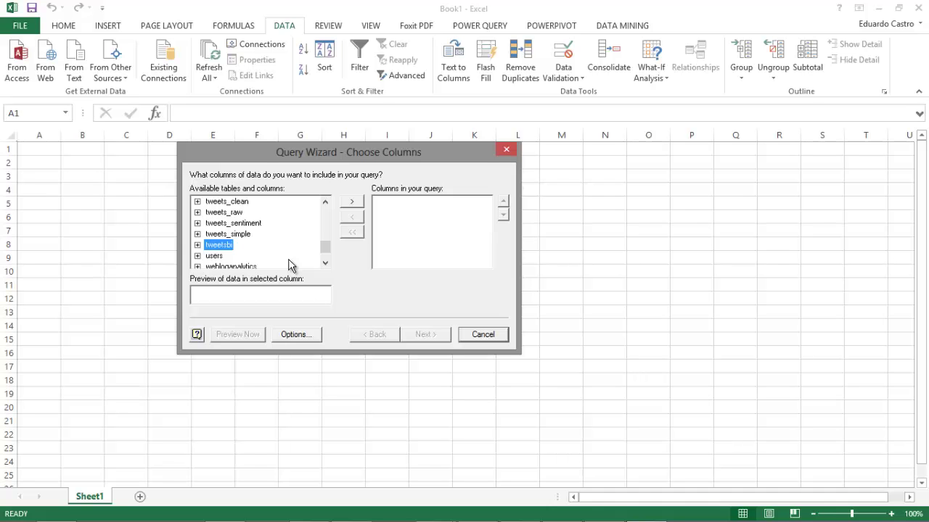
left_click(352, 202)
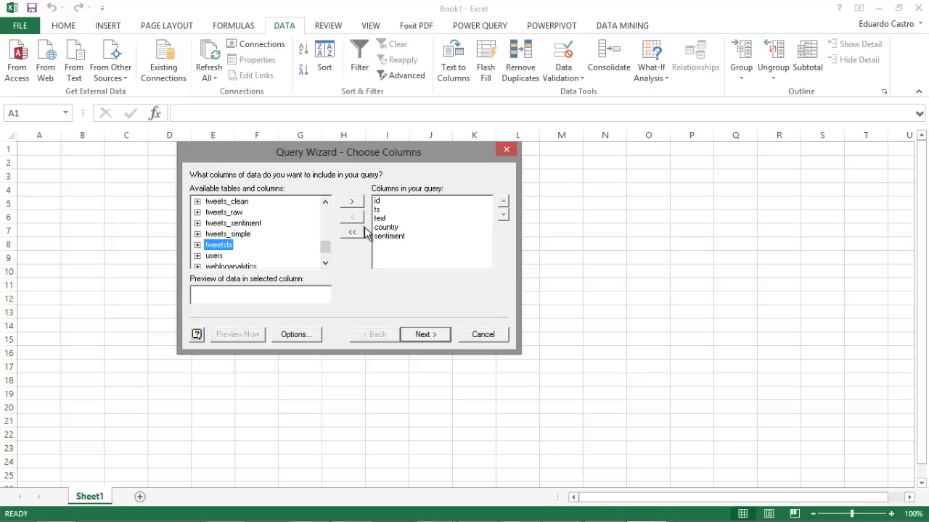
left_click(381, 218)
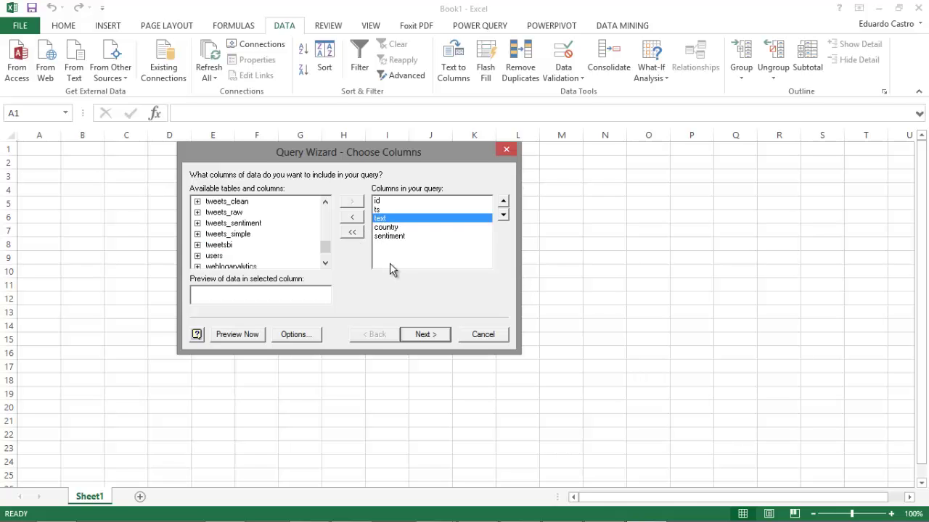
left_click(351, 217)
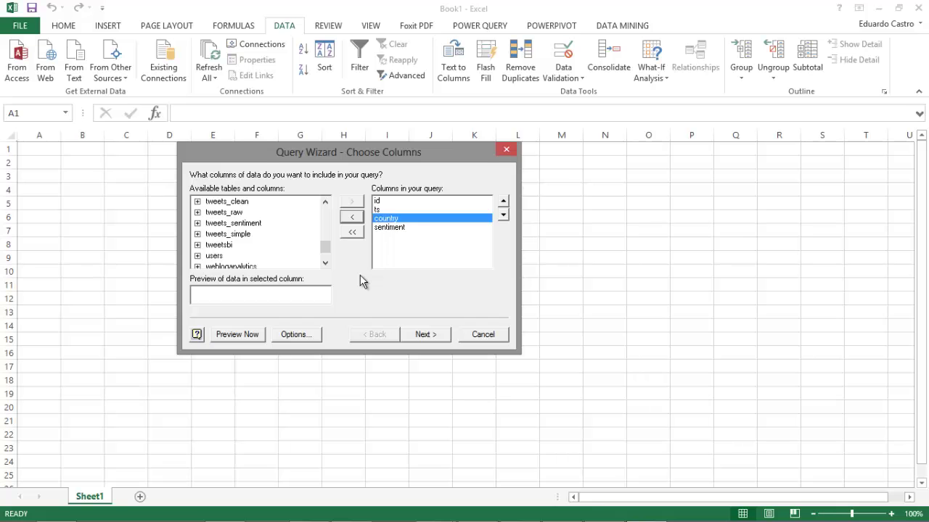
Skip the filtering and sorting pages and finish the Query Wizard
left_click(421, 336)
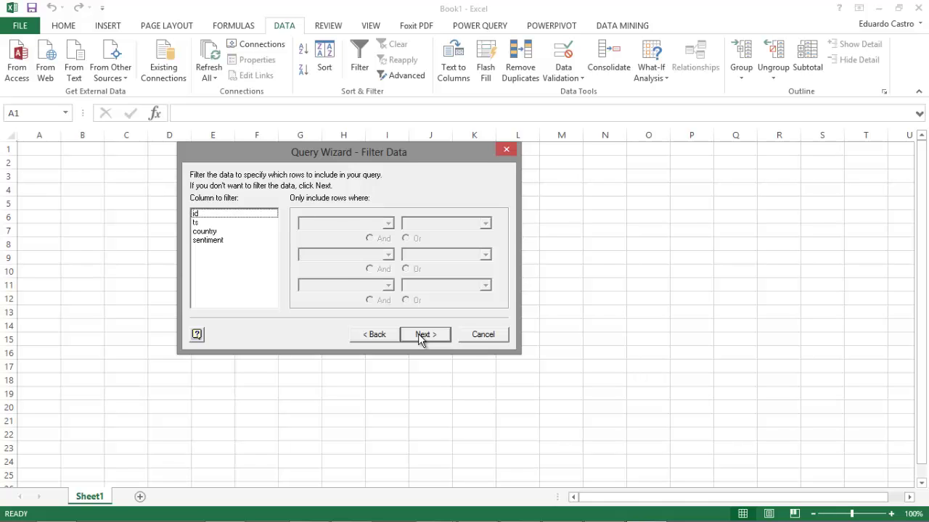
left_click(421, 336)
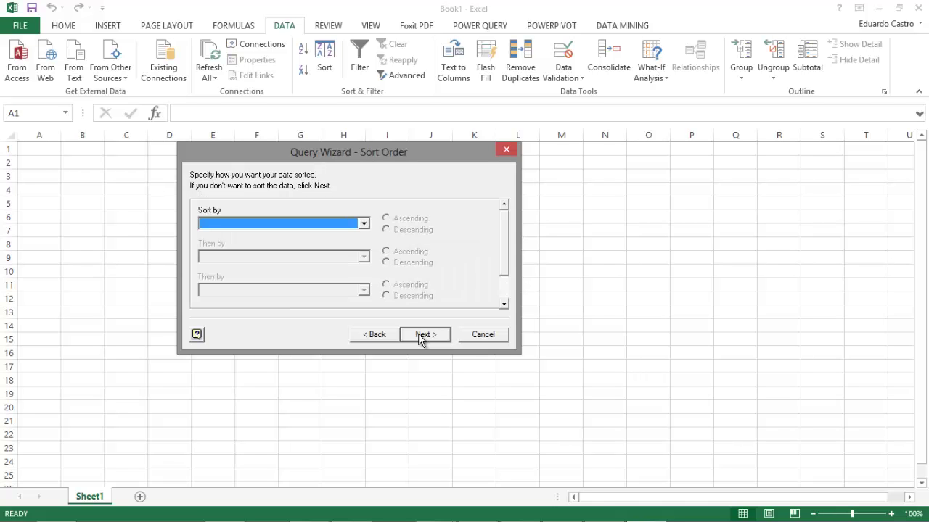
left_click(422, 336)
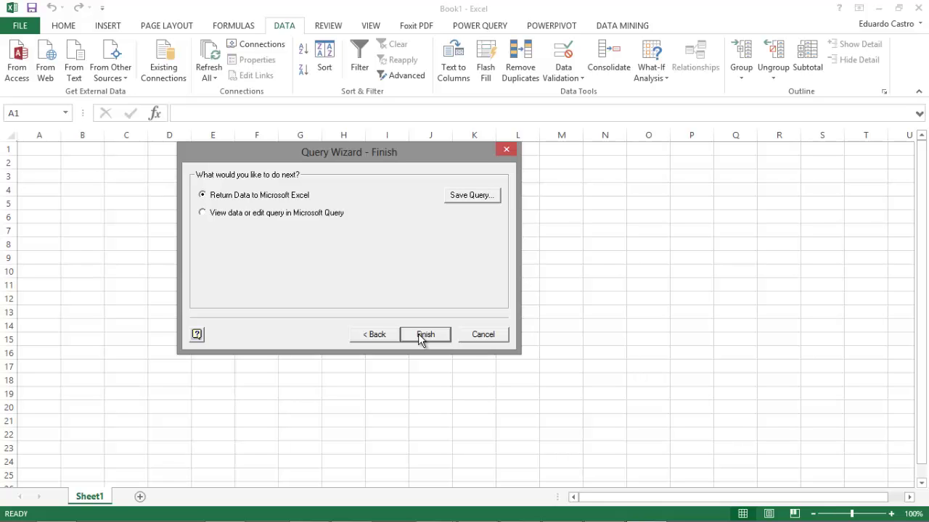
left_click(420, 337)
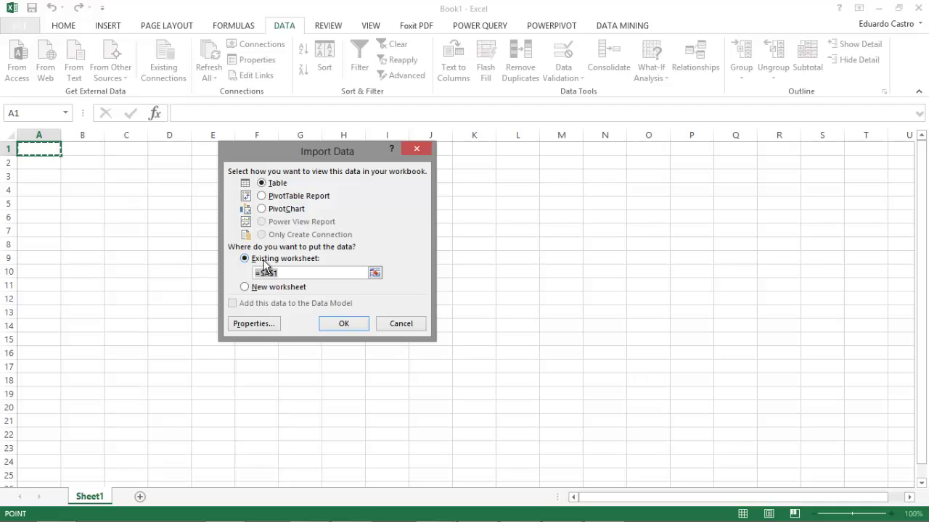
Import the query results as a table at Sheet1 cell $A$1, then return to the Home ribbon
left_click(340, 324)
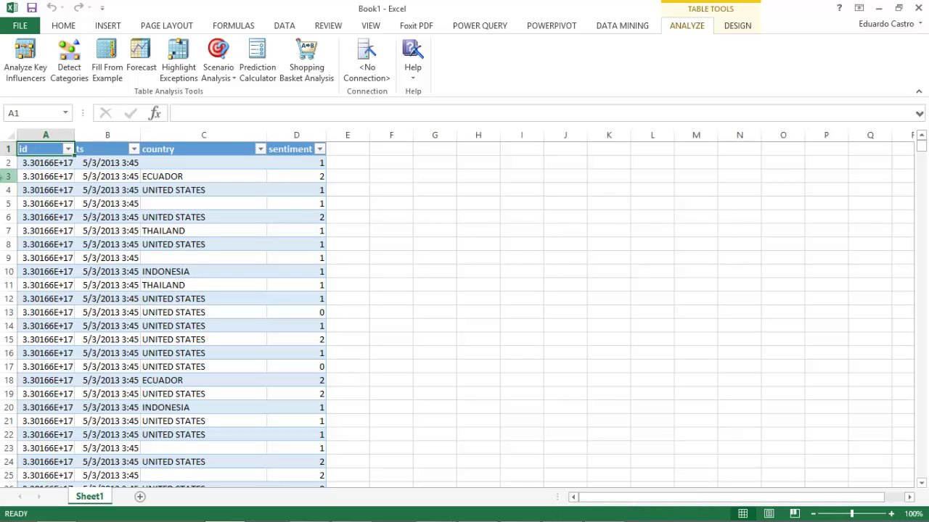
left_click(63, 25)
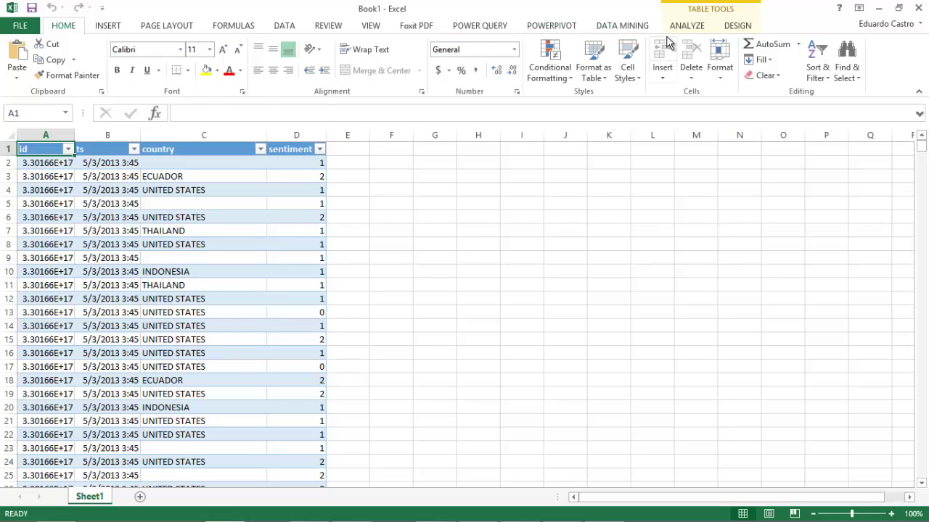
Insert a Power View report and pop out its table without the id and ts columns
left_click(109, 27)
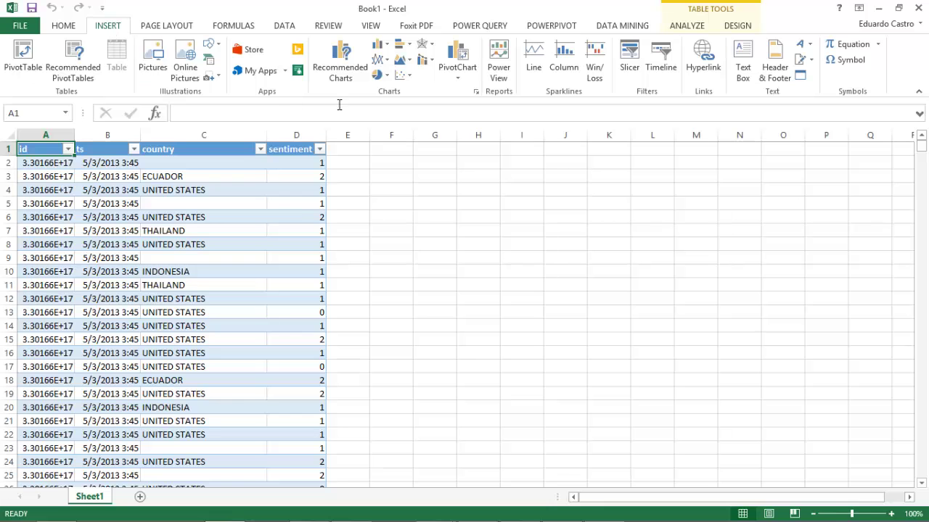
left_click(506, 64)
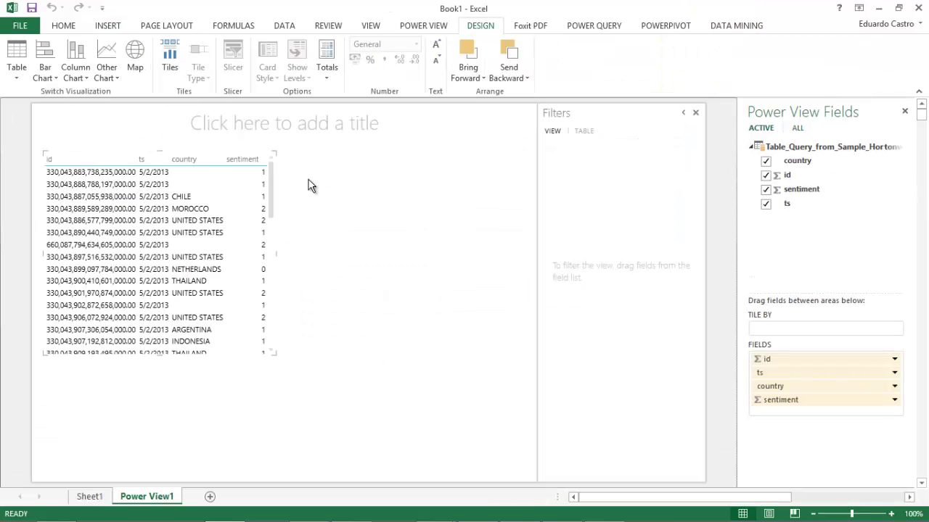
left_click(266, 143)
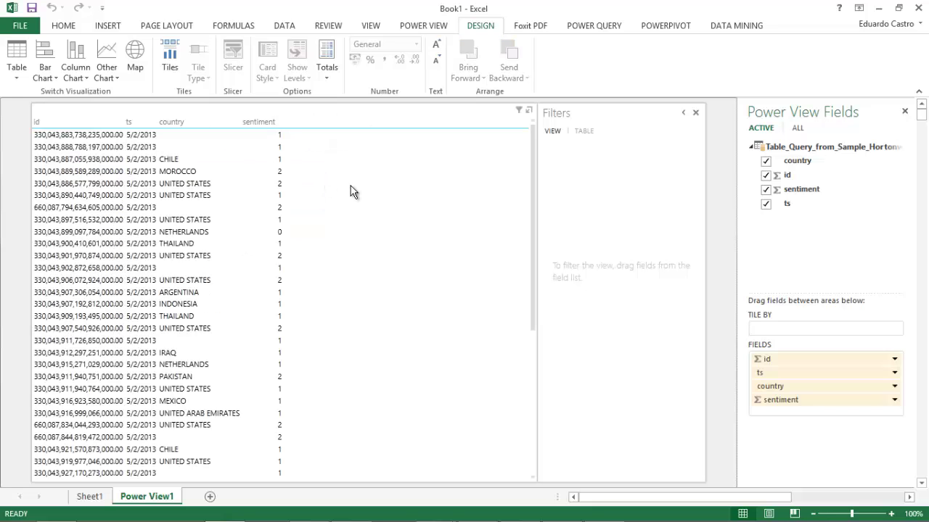
left_click(765, 175)
left_click(765, 204)
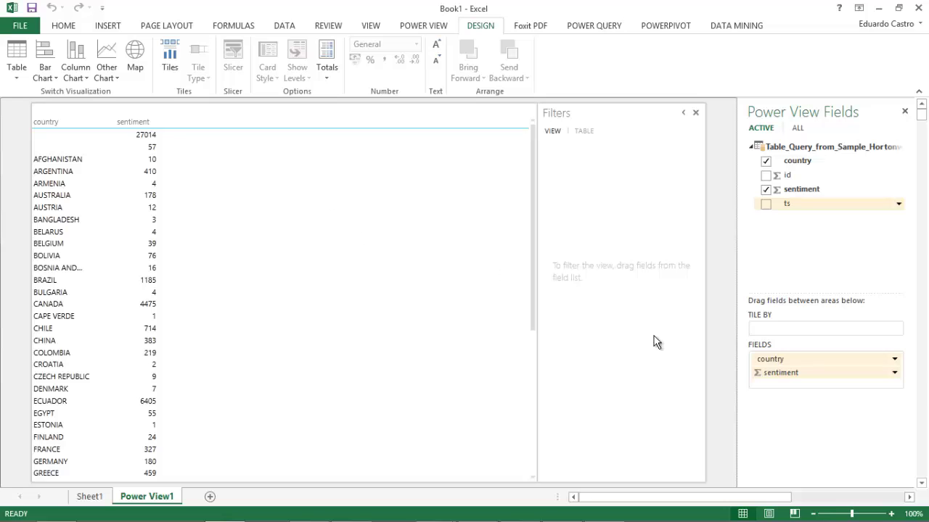
Try Count (Not Blank) and Count (Distinct) on sentiment, then set it back to Sum
left_click(894, 374)
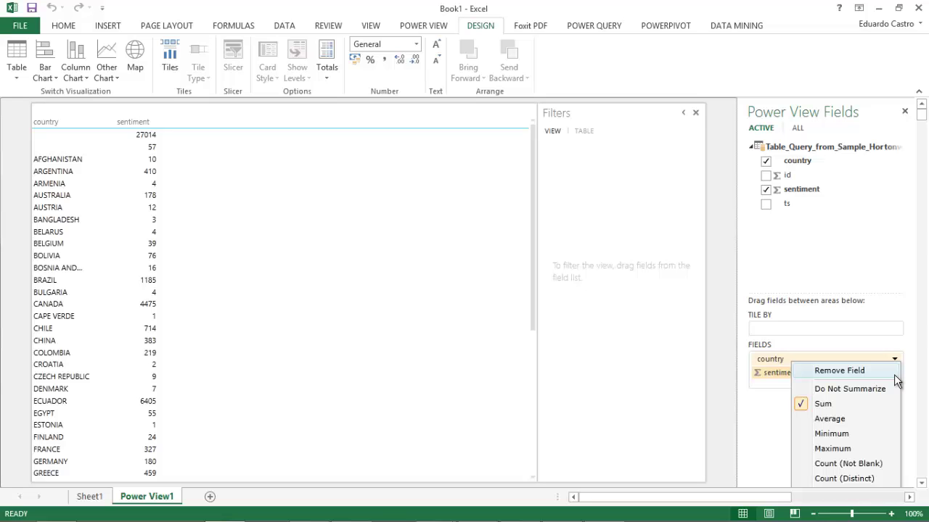
left_click(837, 464)
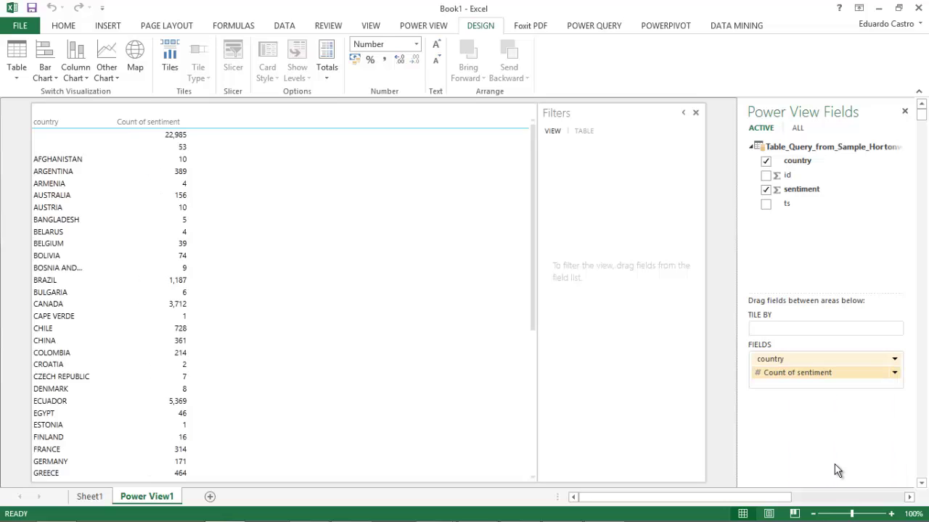
left_click(894, 373)
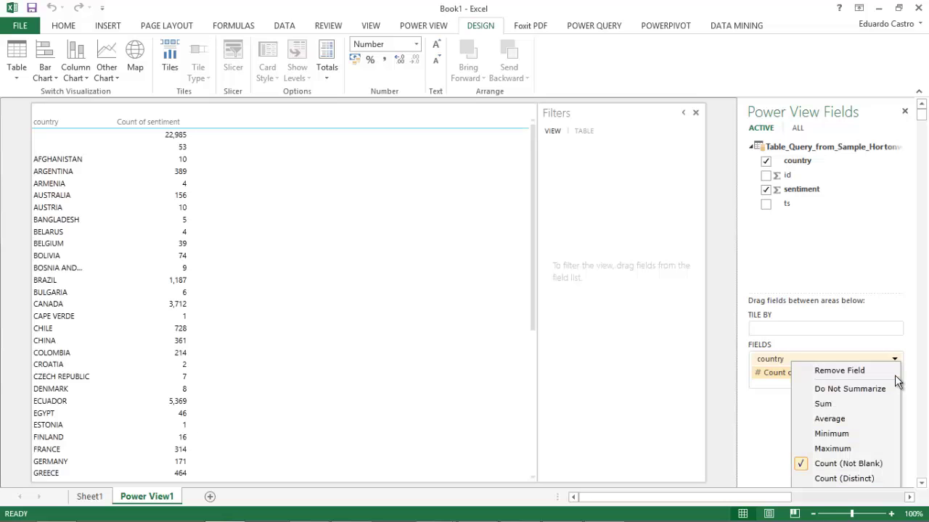
left_click(849, 477)
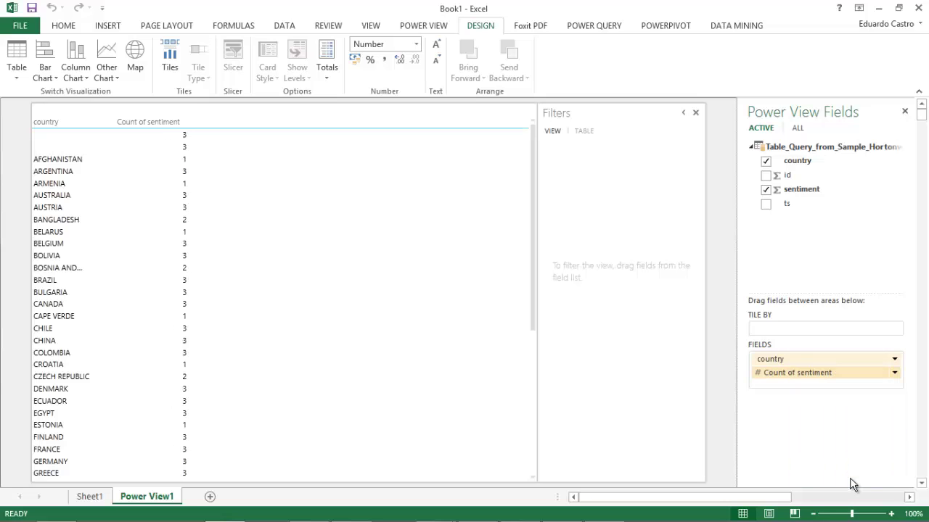
left_click(893, 374)
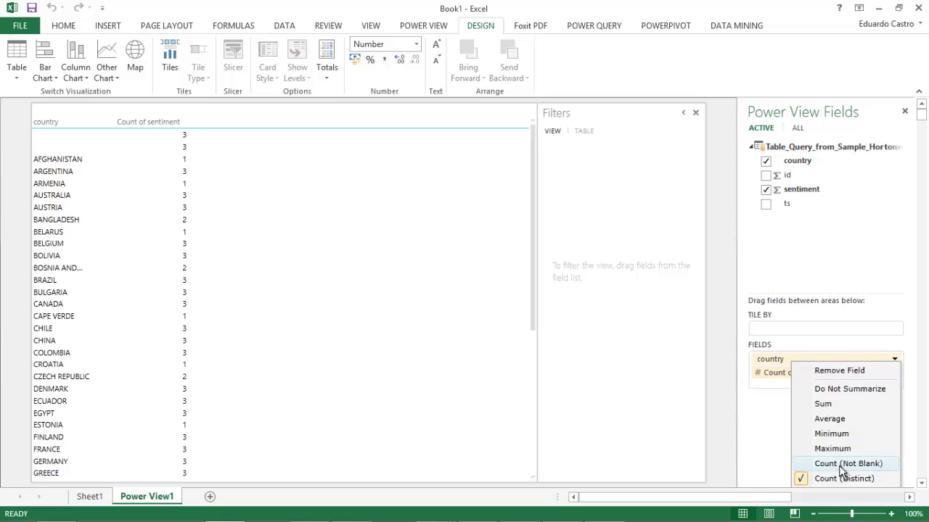
left_click(827, 404)
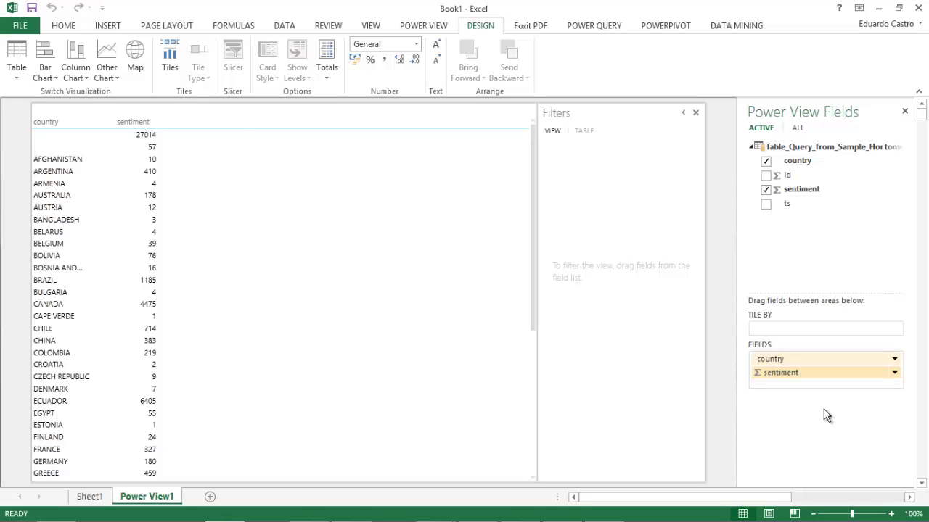
Turn the country sentiment table into a 'sentiment by country' world map with sentiment-sized bubbles
left_click(151, 273)
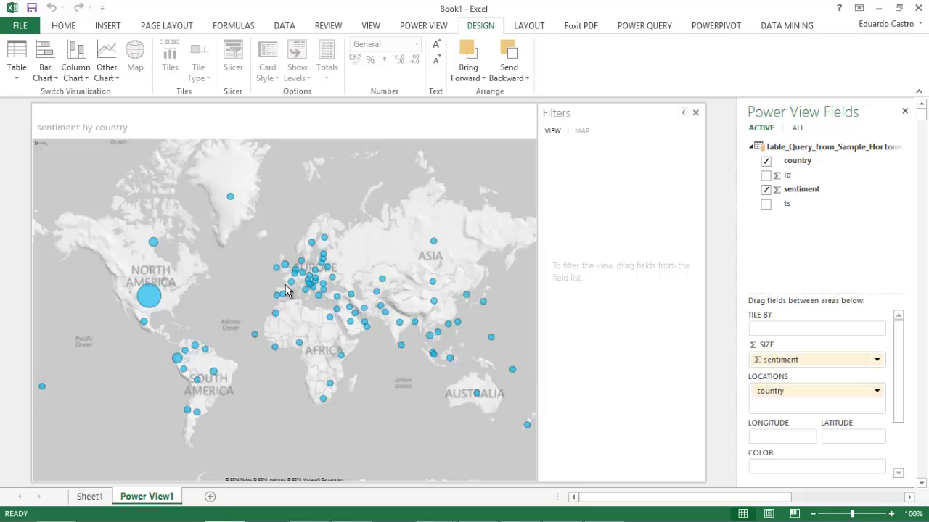
left_click_drag(208, 321, 365, 331)
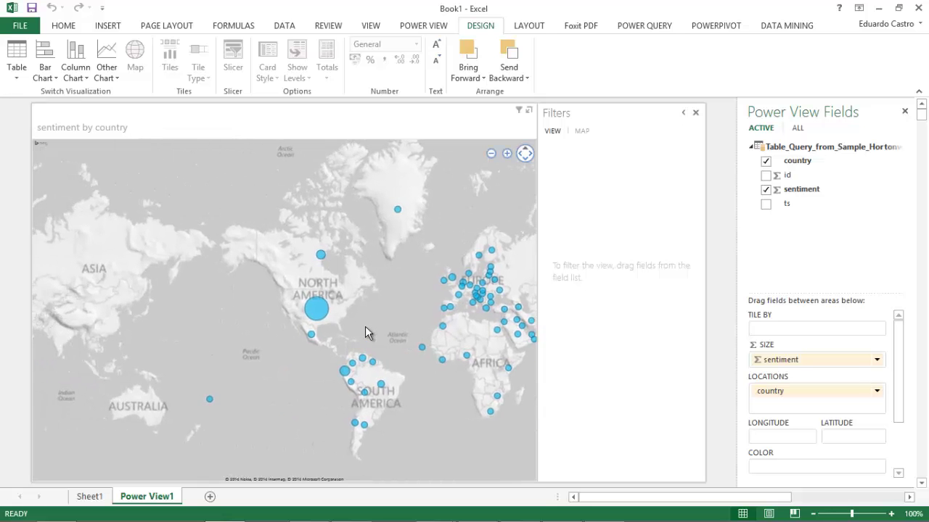
scroll(365, 326, "up", 5)
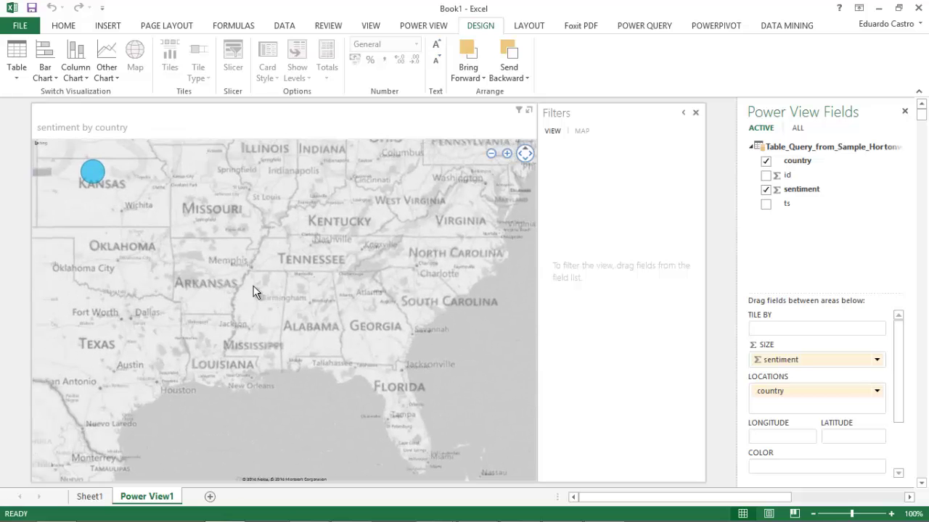
scroll(254, 291, "down", 5)
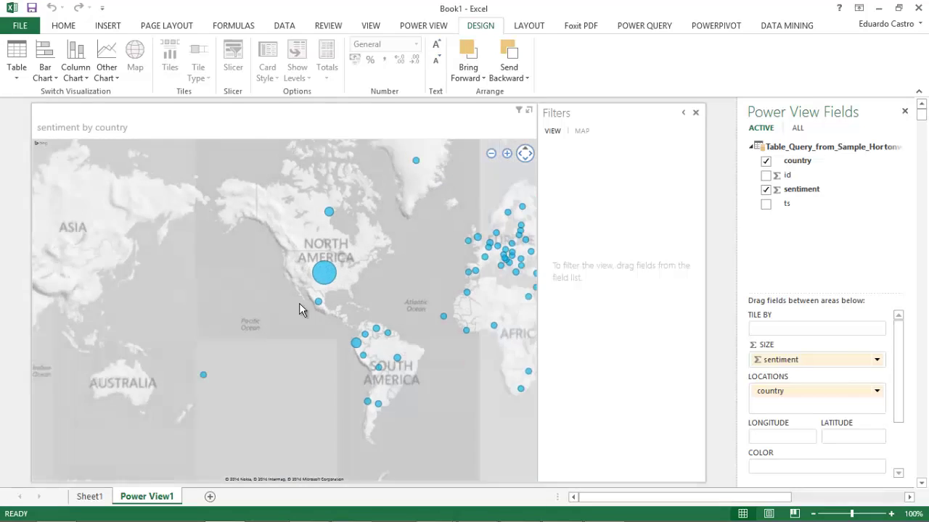
Pan and zoom the map across the Americas, Europe and Australia, and open the sentiment field's options
left_click_drag(310, 338, 365, 286)
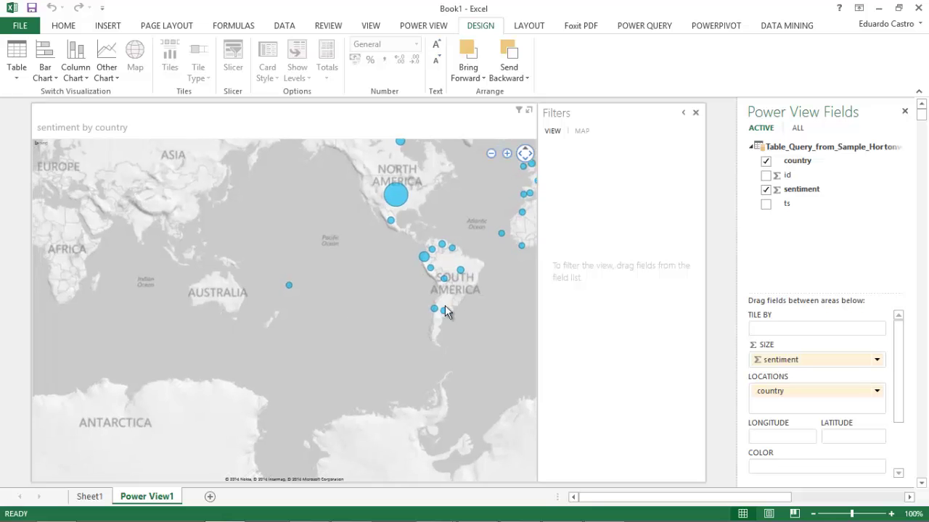
left_click_drag(445, 305, 296, 317)
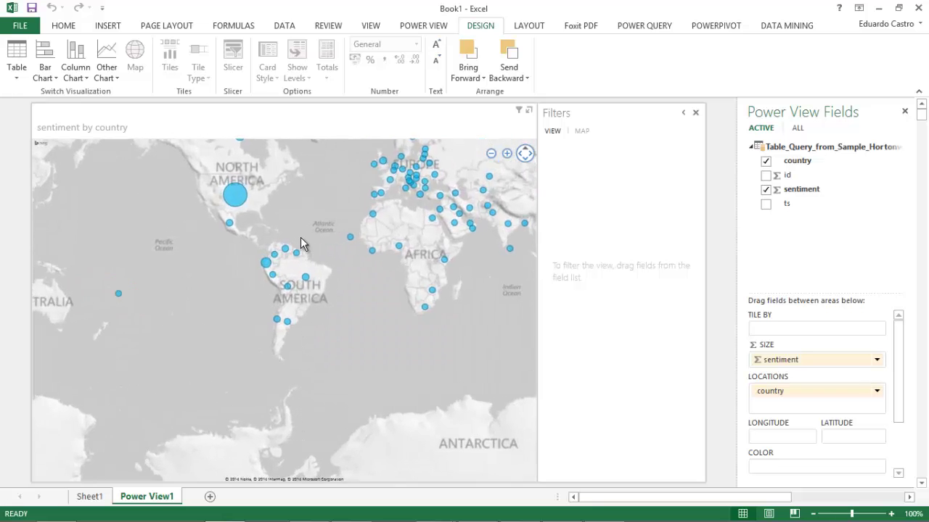
scroll(300, 237, "up", 5)
left_click_drag(150, 238, 268, 156)
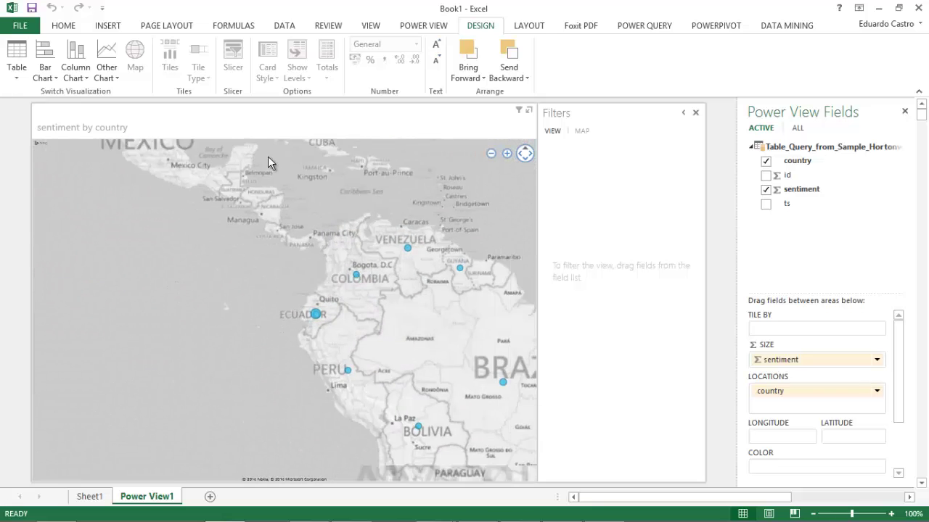
left_click_drag(435, 353, 348, 286)
left_click_drag(112, 364, 282, 382)
scroll(283, 377, "down", 2)
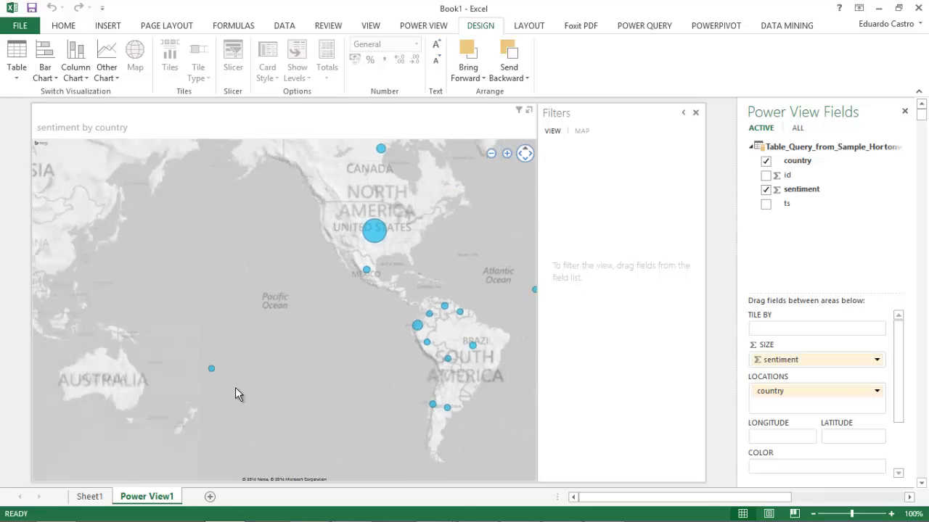
scroll(345, 380, "up", 3)
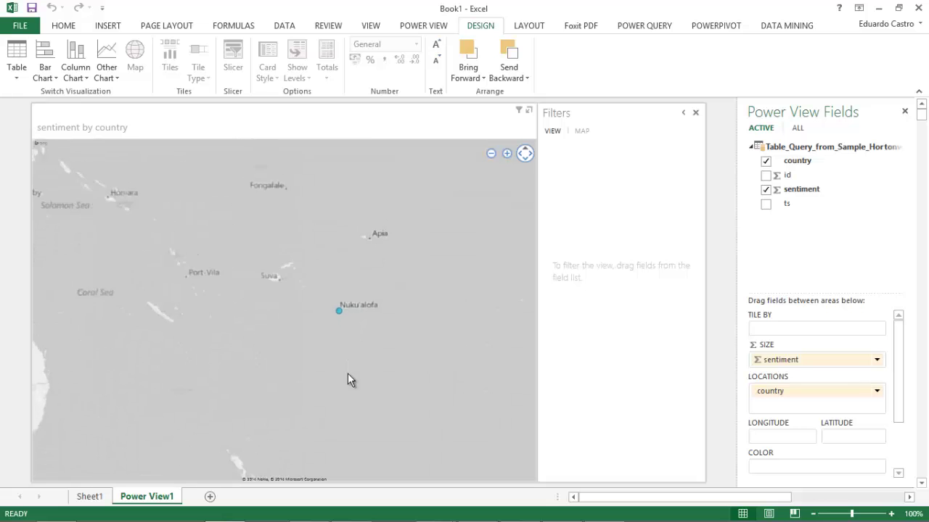
scroll(345, 336, "up", 2)
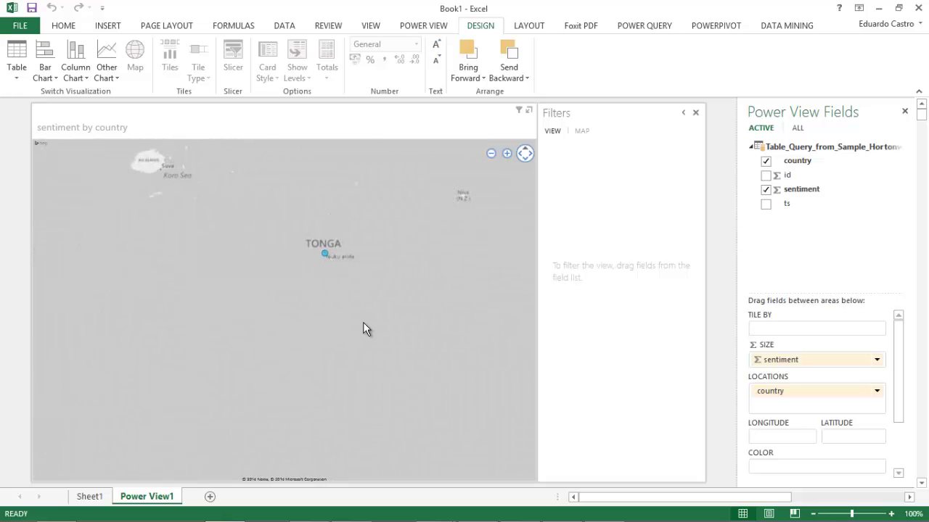
scroll(362, 322, "down", 5)
left_click_drag(468, 363, 120, 310)
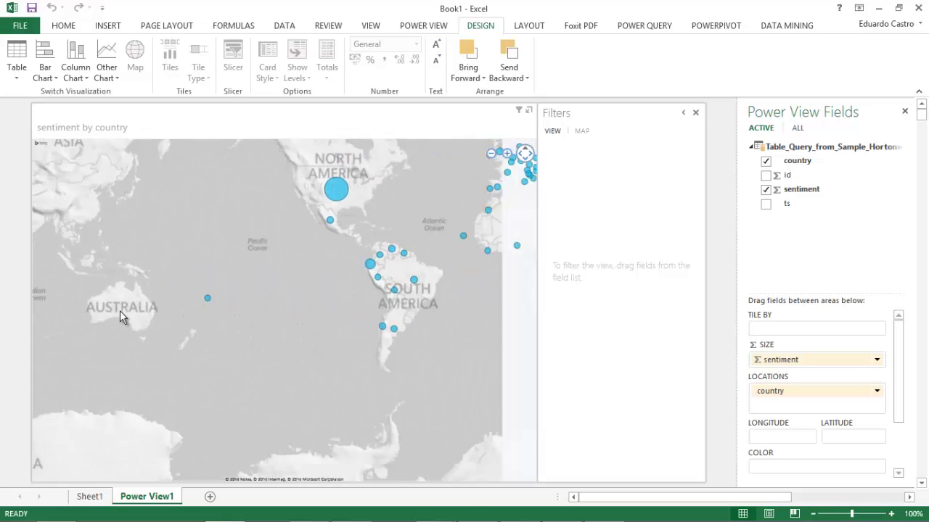
scroll(309, 329, "down", 2)
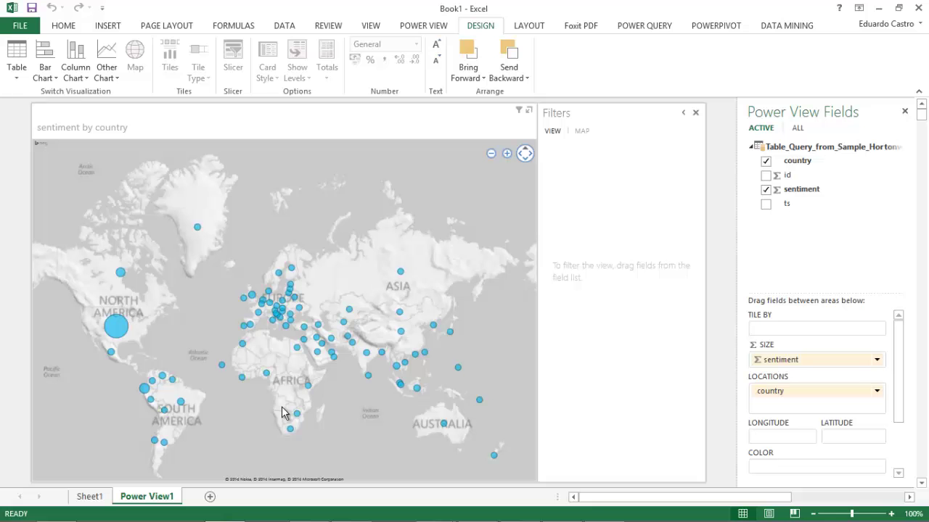
left_click(897, 192)
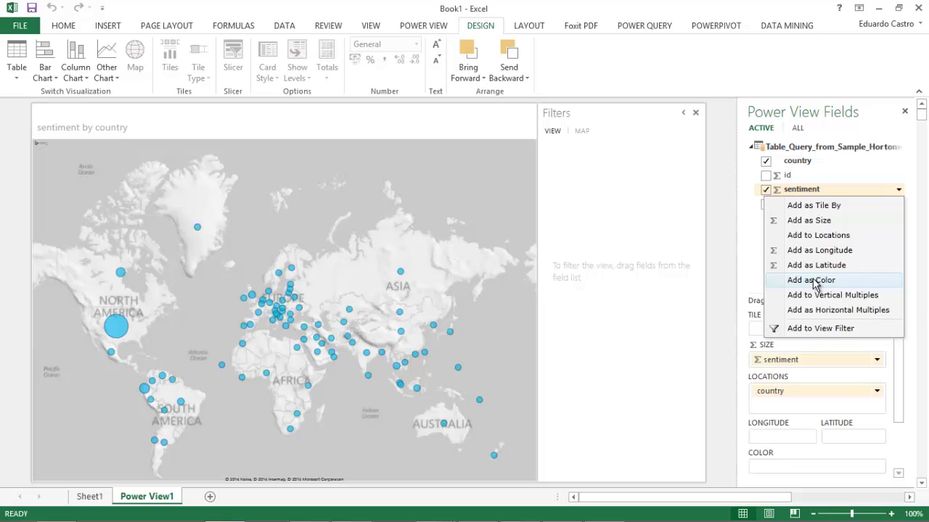
Add sentiment as the map colour, making each country a 0/1/2 pie, and collapse the Filters pane
left_click(813, 281)
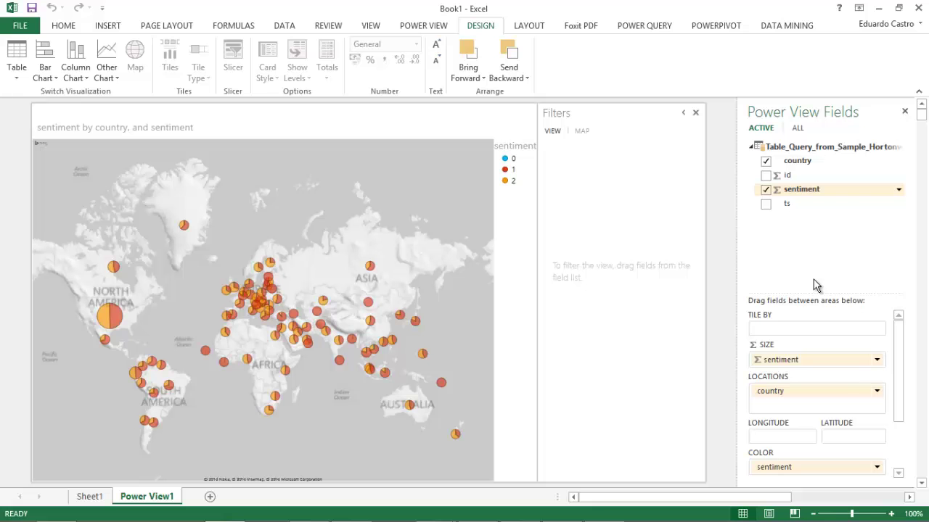
left_click_drag(537, 246, 646, 258)
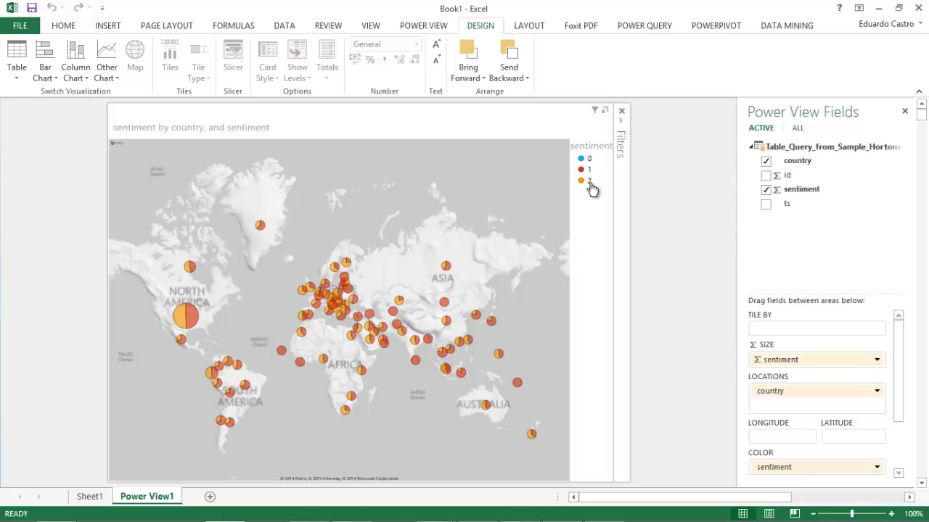
left_click(589, 182)
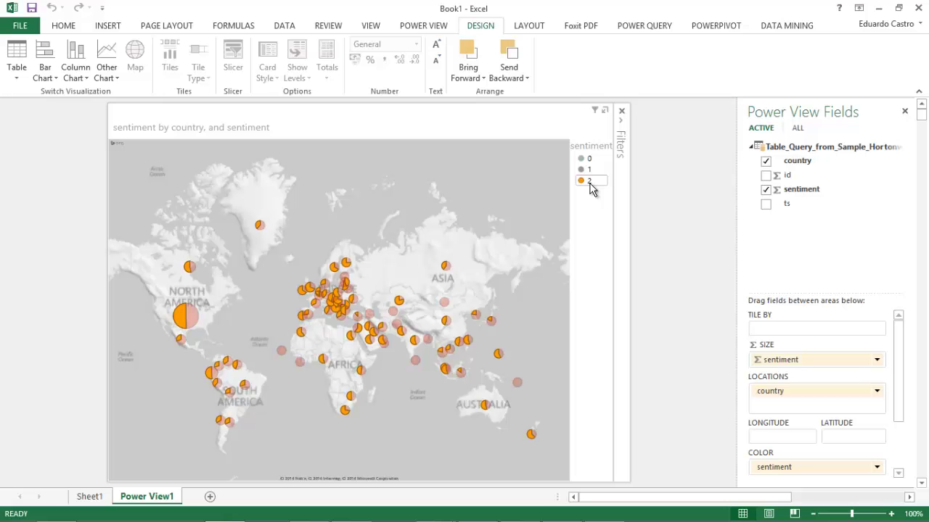
left_click(589, 177)
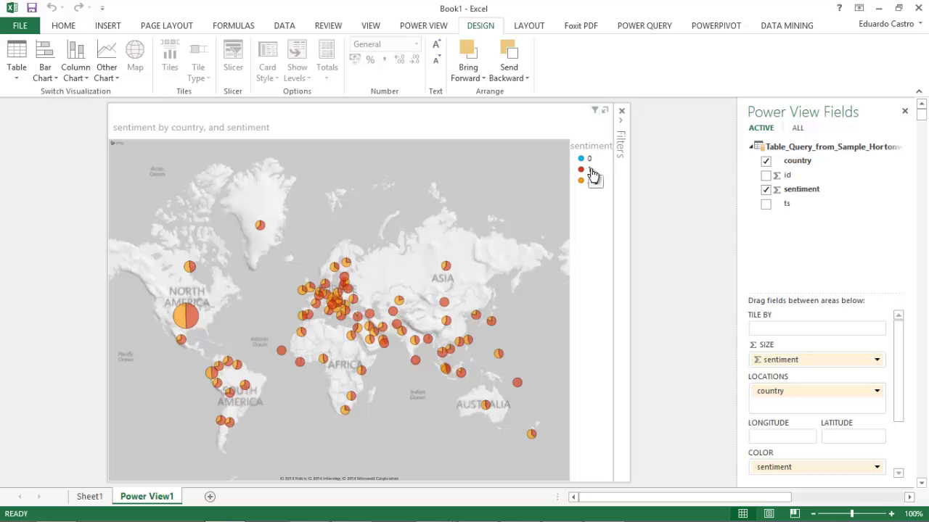
left_click(588, 160)
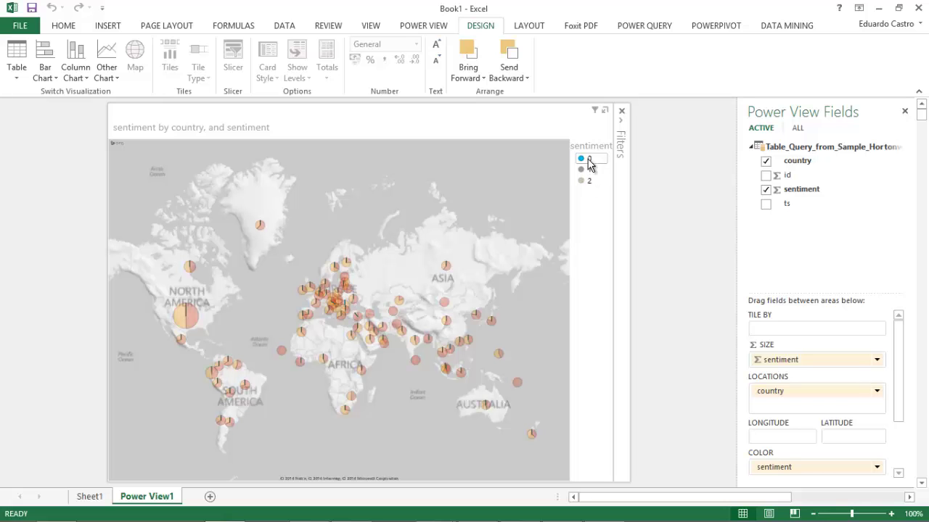
left_click(588, 159)
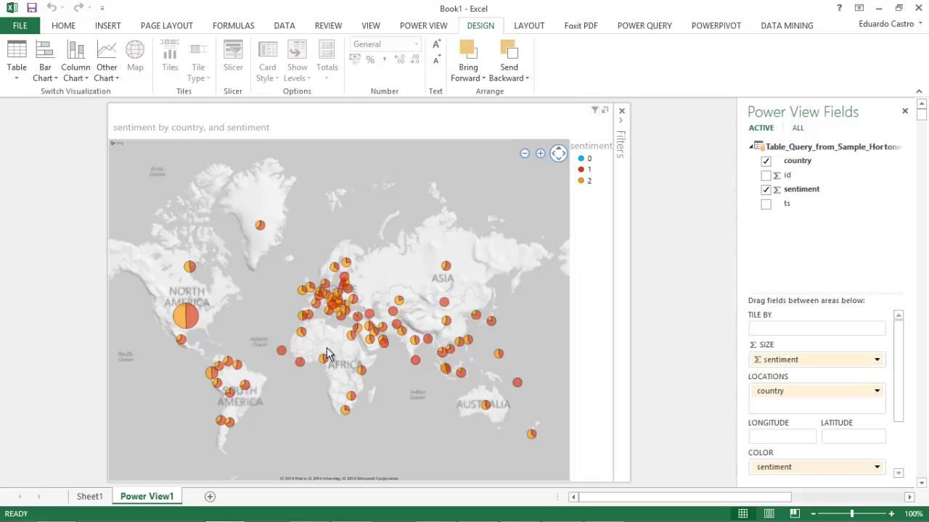
Zoom the map in on Europe and open the summary options for the SIZE sentiment field
scroll(327, 344, "up", 3)
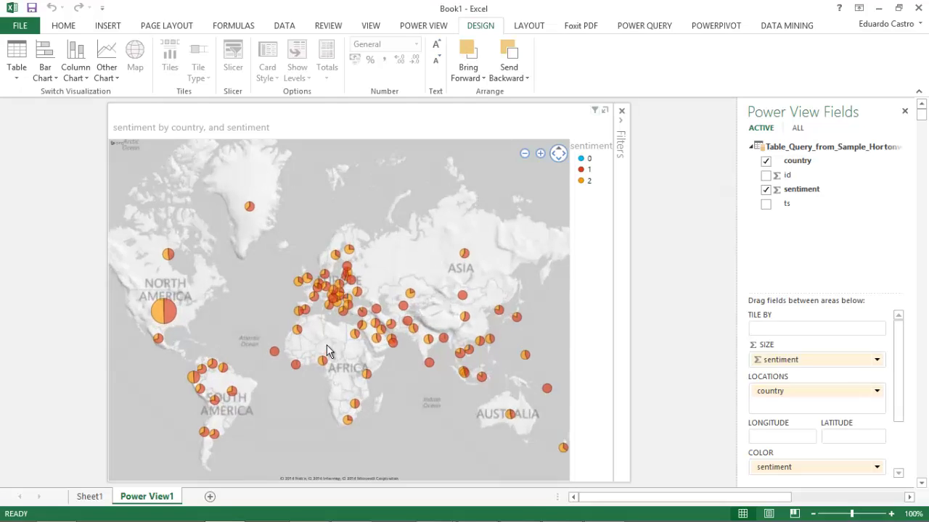
left_click_drag(291, 256, 348, 366)
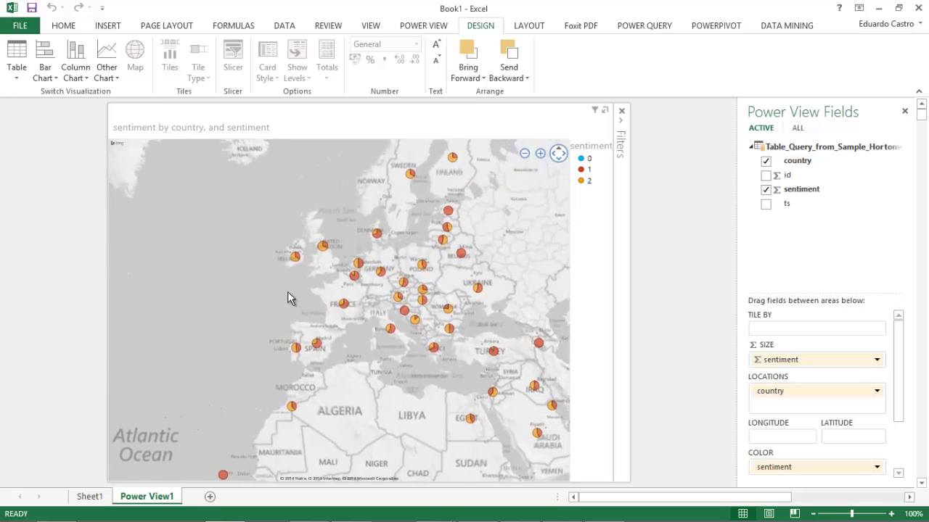
left_click_drag(298, 256, 298, 324)
mouse_move(295, 329)
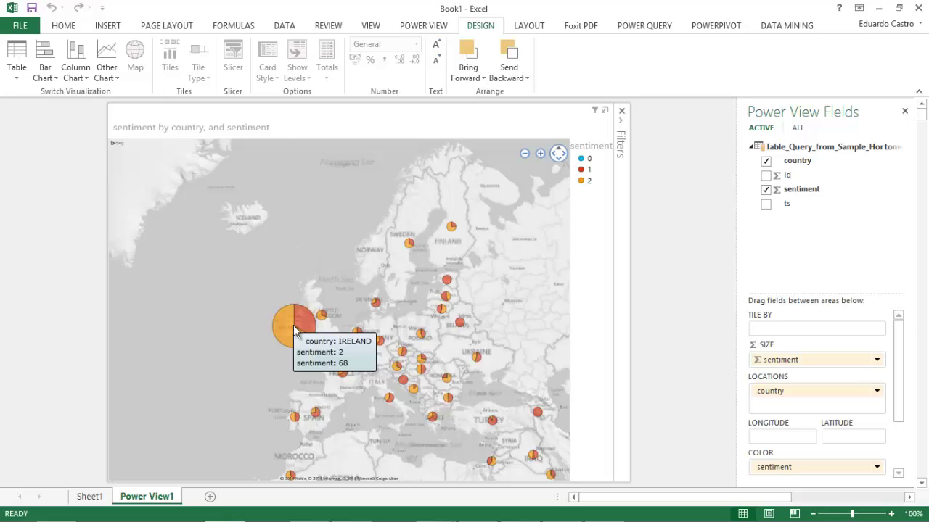
left_click(877, 360)
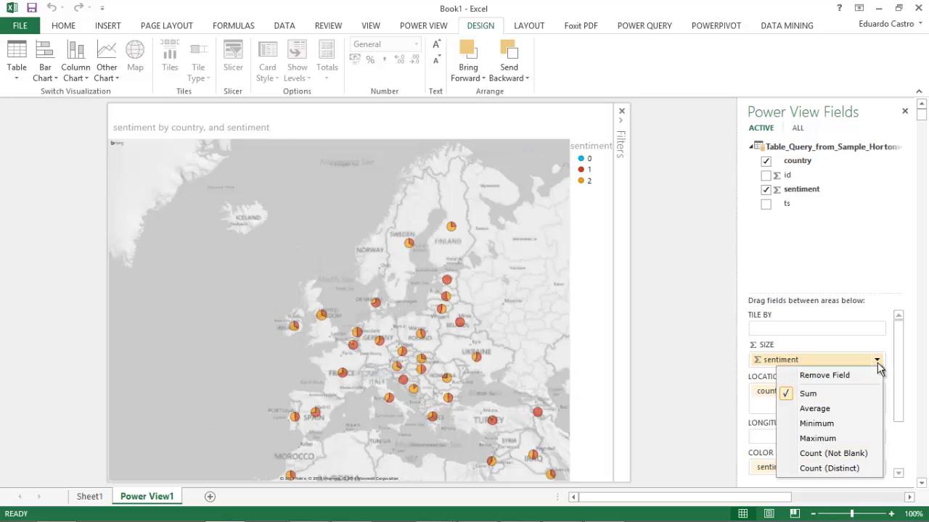
Size the pies by Count (Not Blank) of sentiment, inspect the US pie up close, then return to world view
left_click(818, 454)
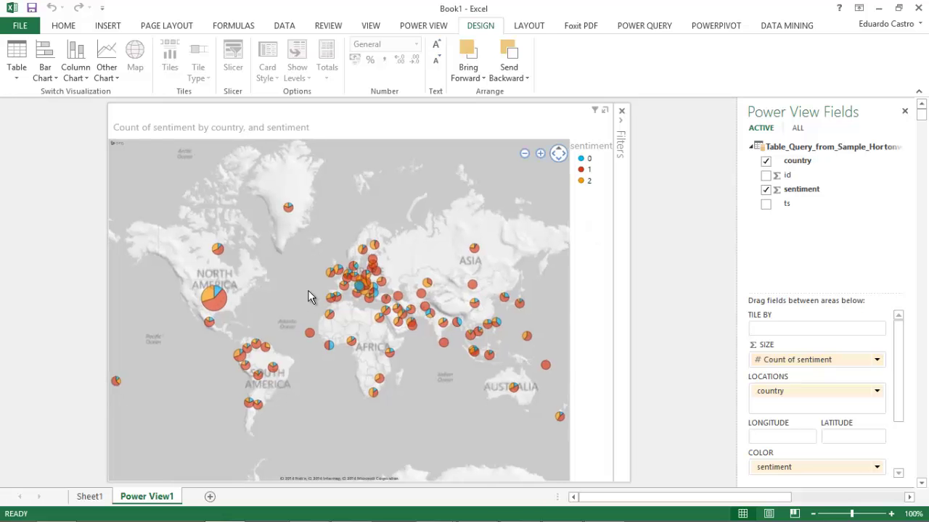
left_click_drag(261, 307, 384, 327)
double_click(383, 328)
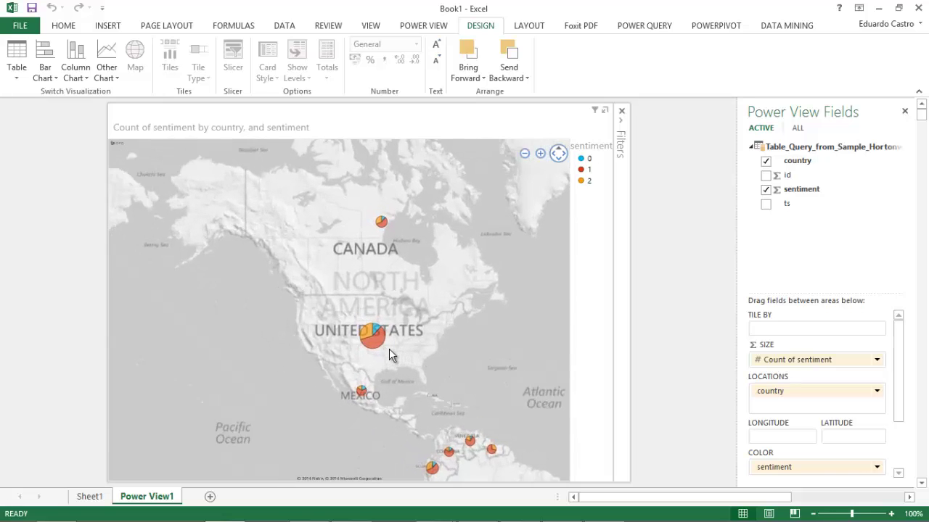
scroll(345, 333, "up", 2)
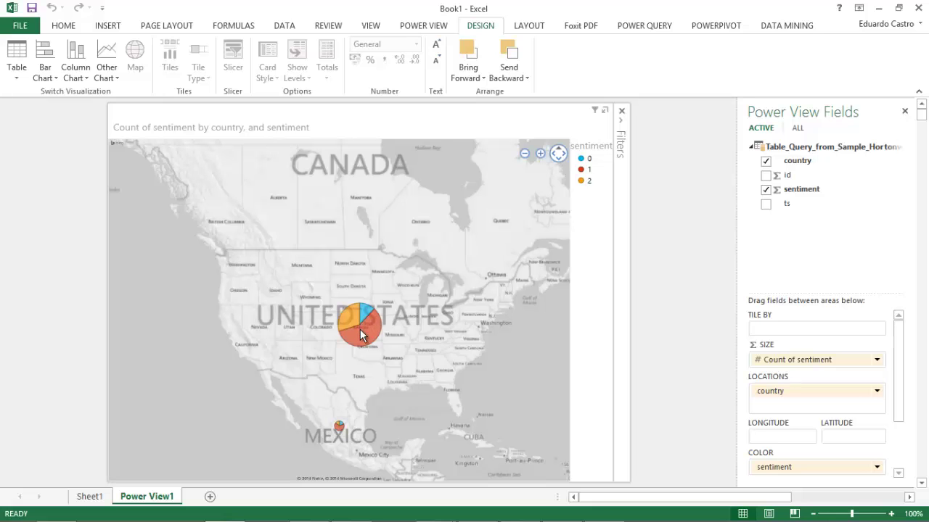
mouse_move(348, 319)
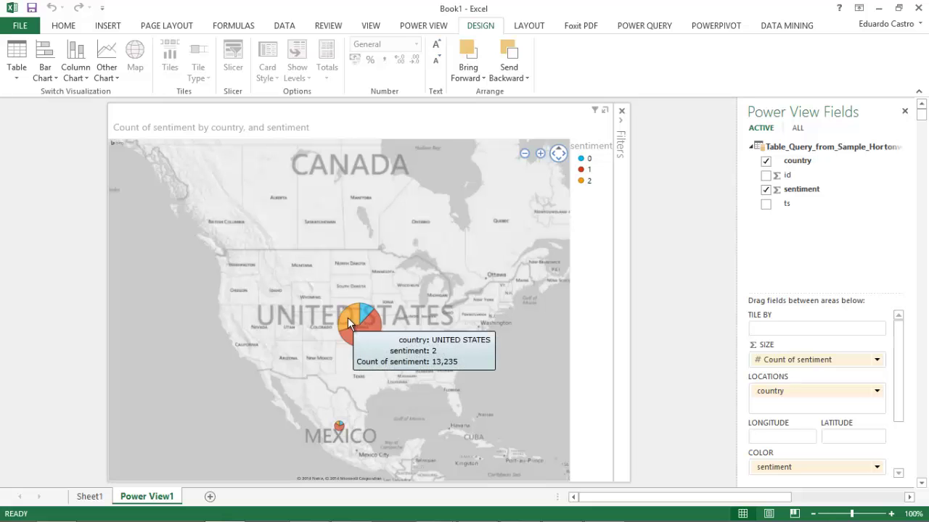
mouse_move(360, 333)
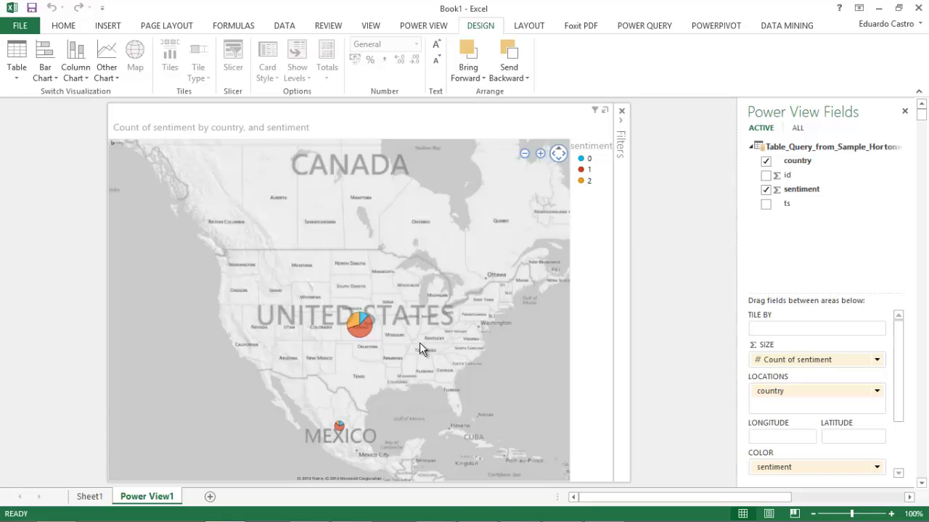
scroll(419, 342, "down", 3)
left_click_drag(420, 342, 236, 329)
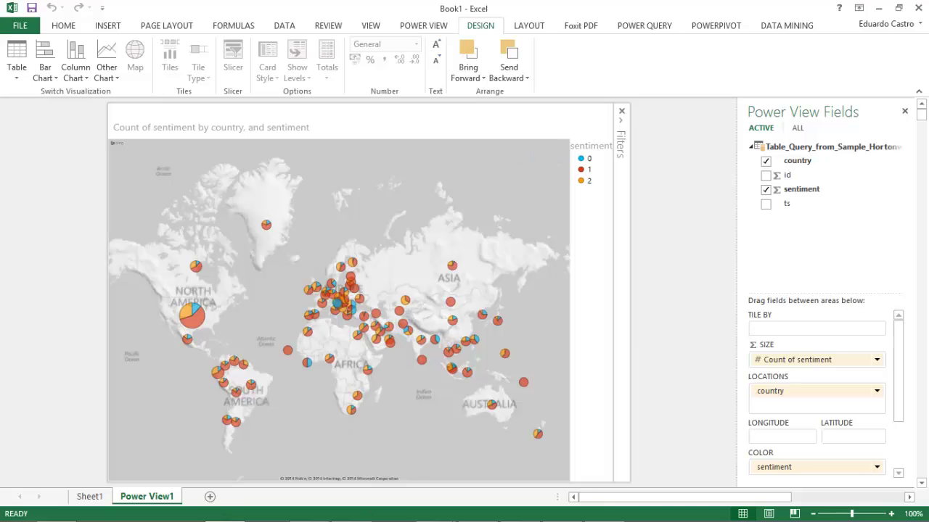
Look over the Hive view definitions in hiveddl.sql, then go back to Hue's tweetsbi sample rows
mouse_move(356, 517)
left_click(314, 515)
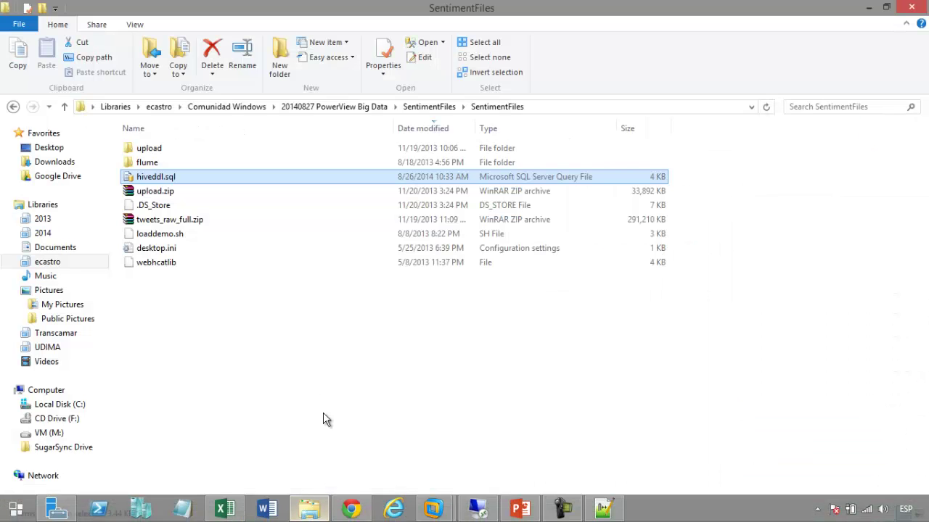
left_click(271, 368)
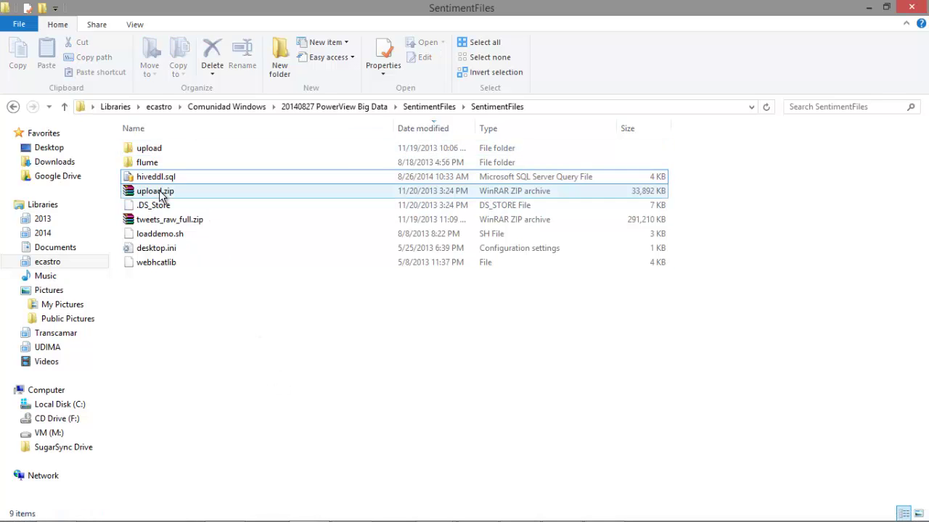
mouse_move(365, 518)
left_click(603, 508)
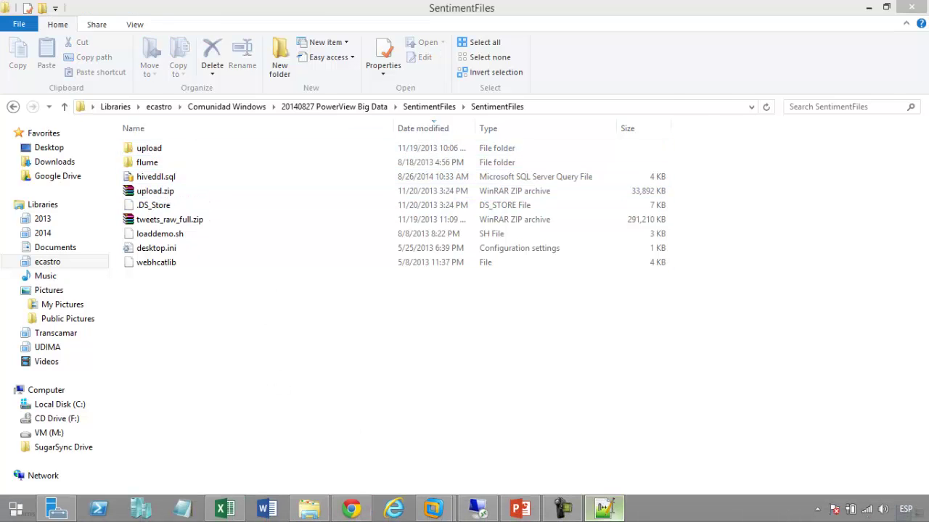
scroll(303, 319, "up", 9)
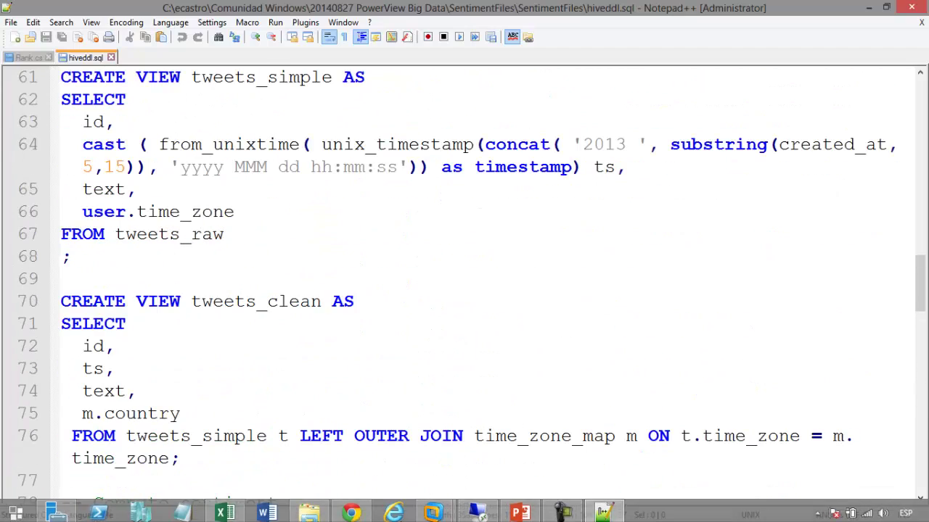
left_click(351, 509)
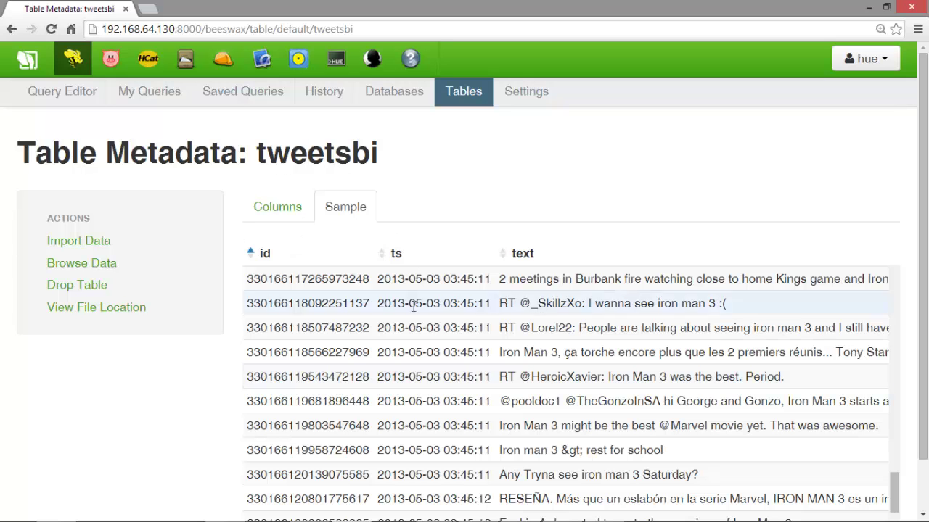
mouse_move(399, 519)
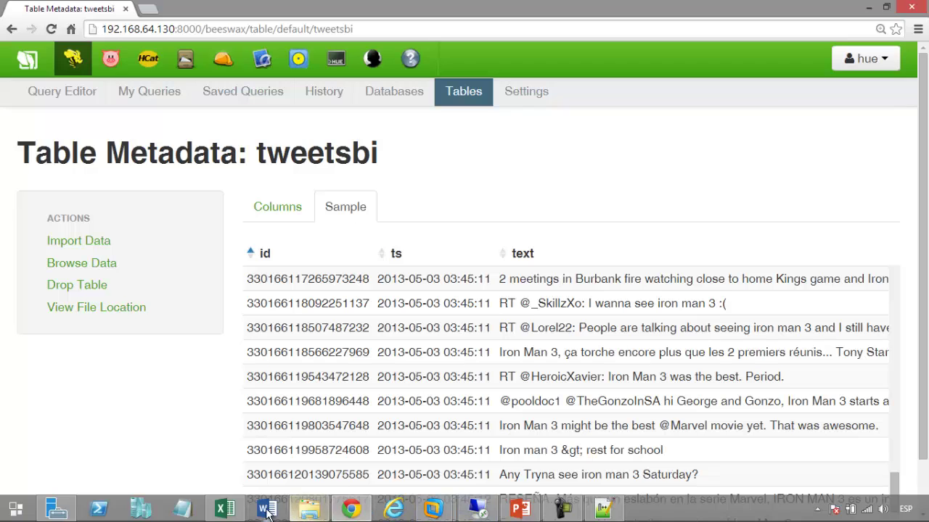
left_click(225, 510)
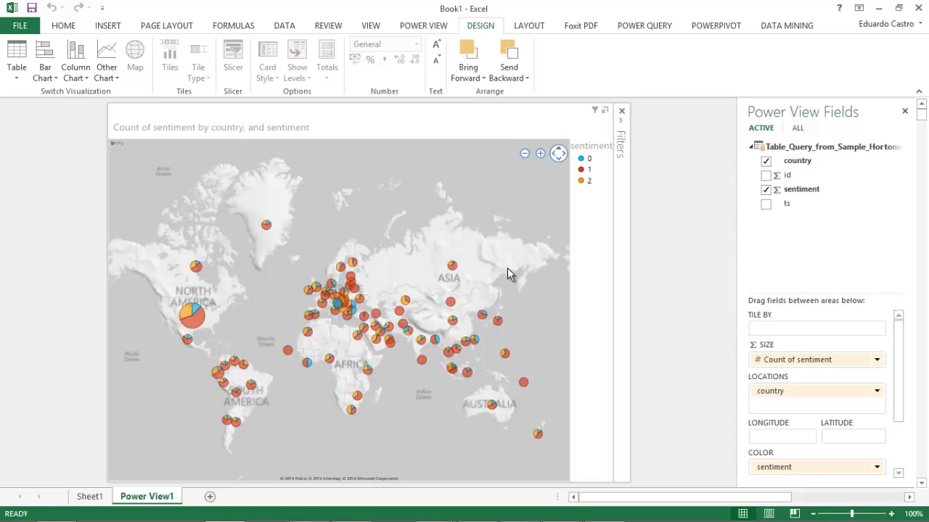
left_click(877, 8)
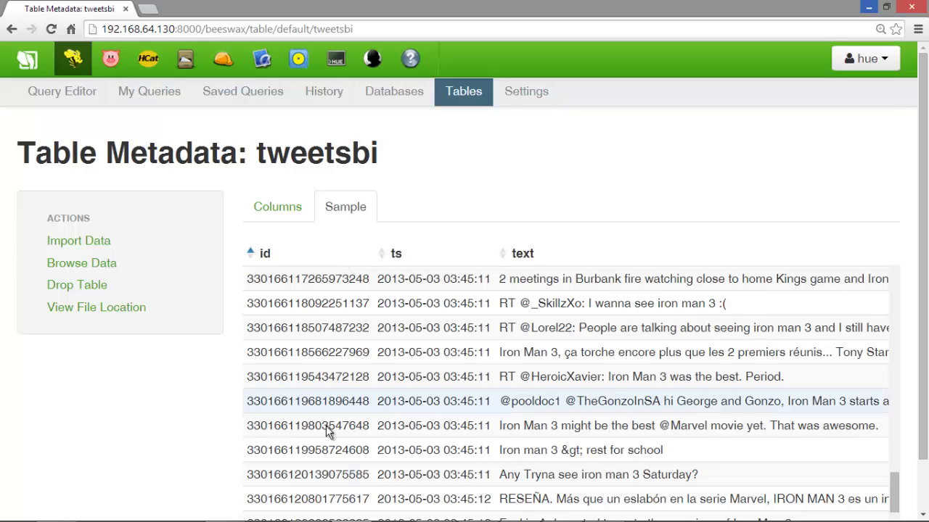
mouse_move(334, 518)
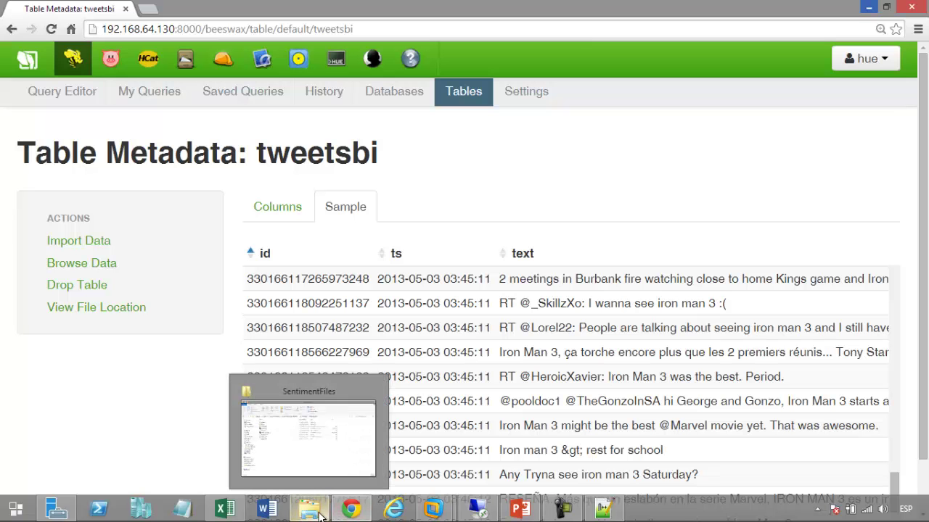
From the 20140827 PowerView Big Data folder, go into SensorFiles/SensorFiles and open HVAC.csv
left_click(320, 516)
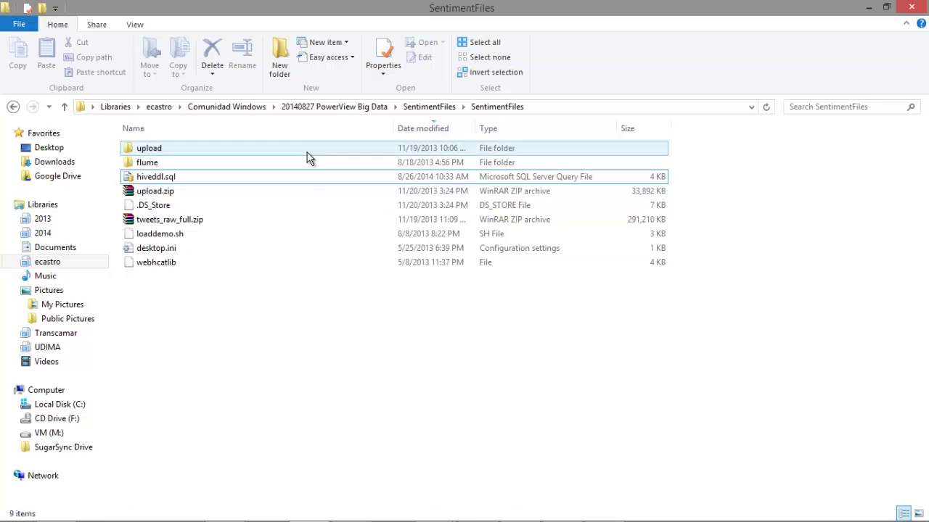
left_click(377, 109)
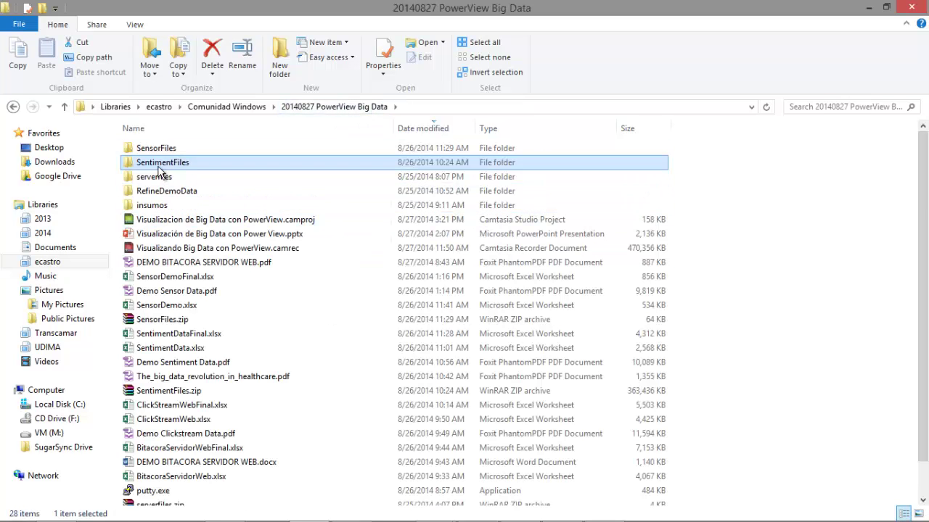
double_click(167, 150)
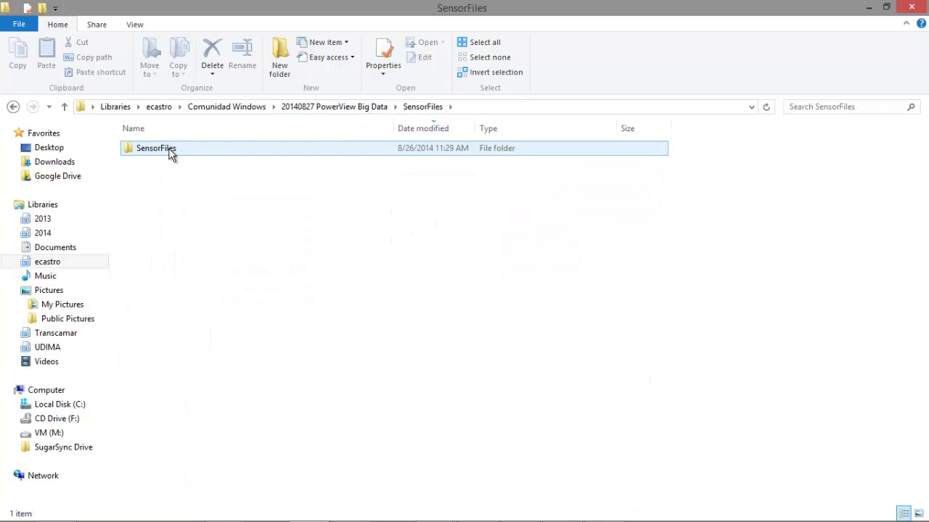
double_click(169, 151)
left_click(166, 162)
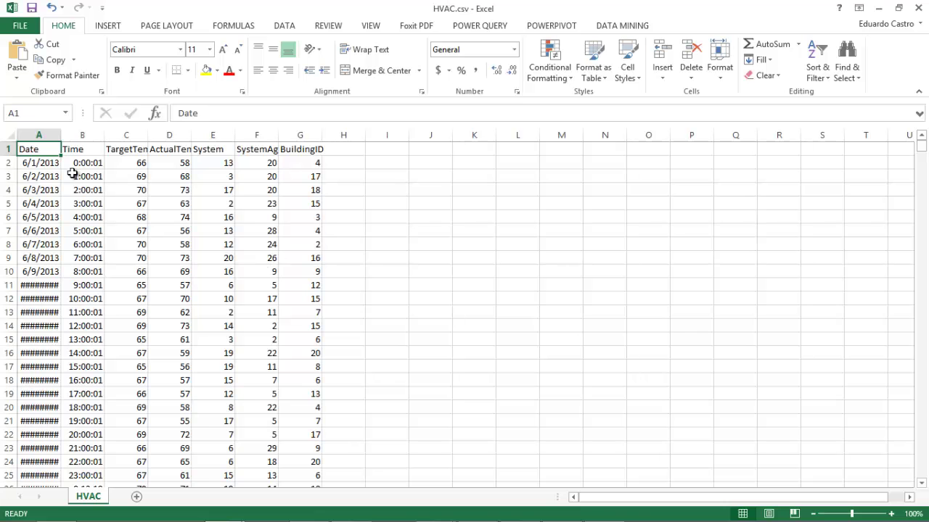
Autofit columns A through G so dates, times, temperatures, SystemAge and BuildingID show fully
double_click(60, 135)
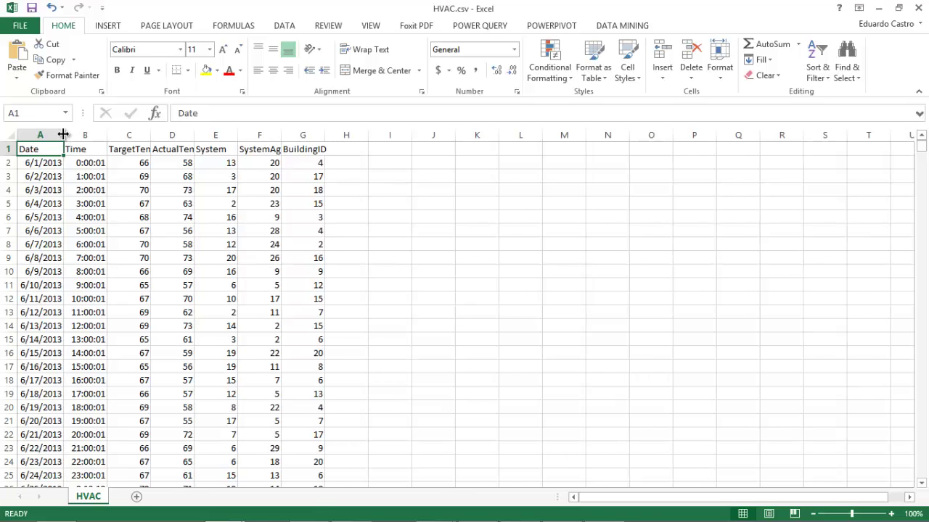
double_click(107, 135)
left_click(136, 135)
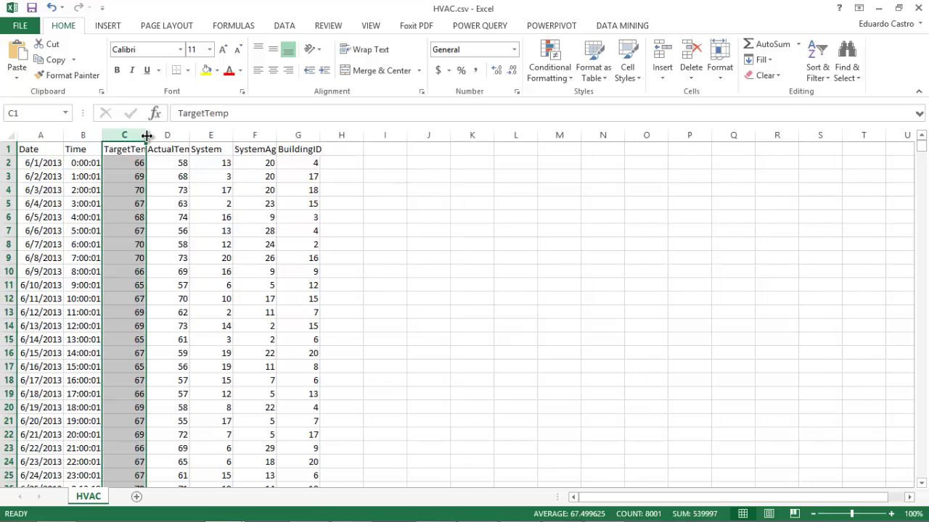
double_click(147, 136)
double_click(208, 136)
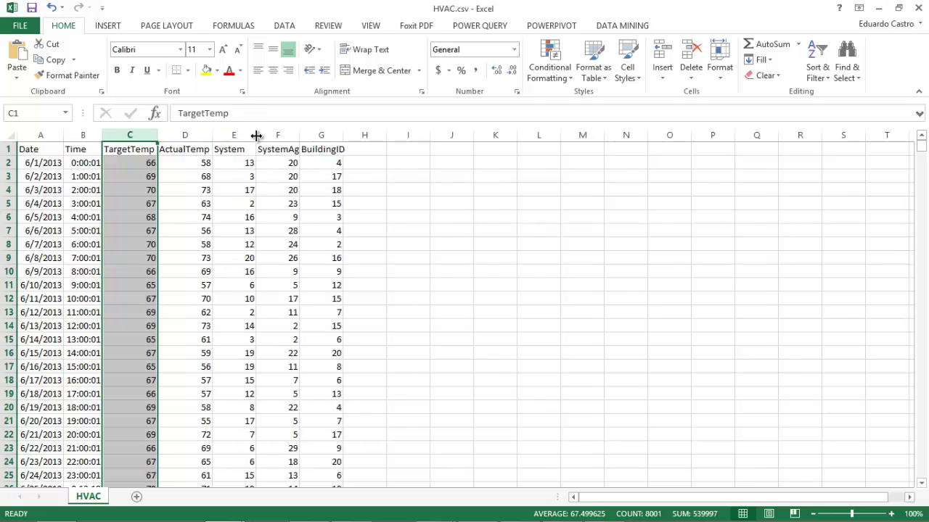
double_click(256, 135)
double_click(289, 135)
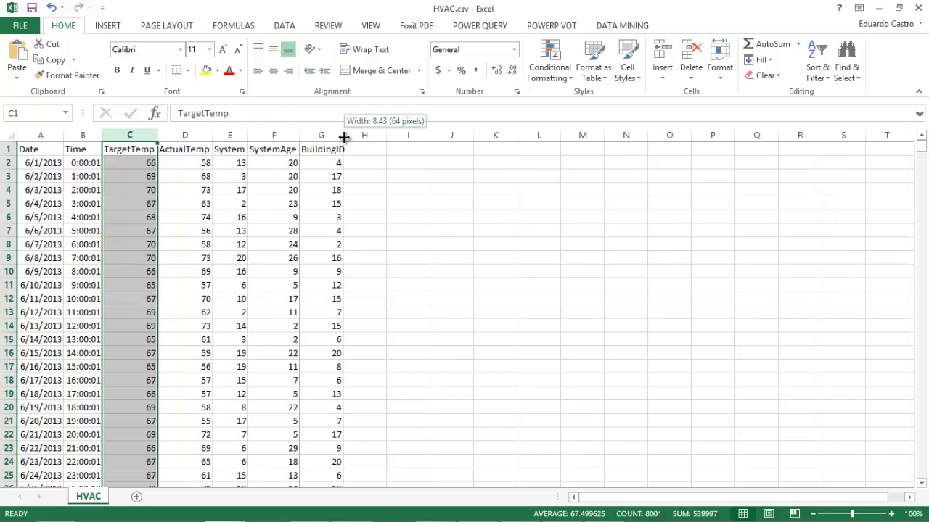
double_click(344, 137)
left_click(276, 218)
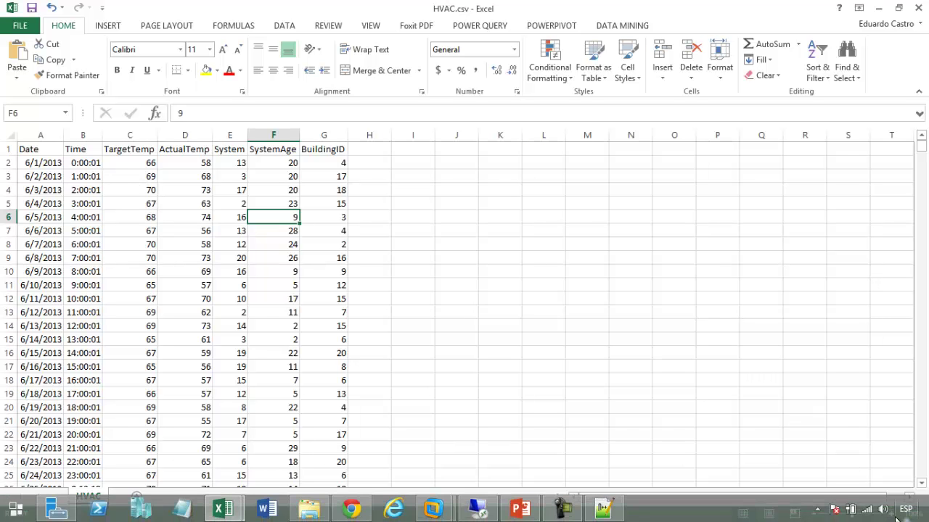
Zoom the sheet to 130% and go over row 2's TargetTemp, ActualTemp, System, SystemAge and BuildingID values
left_click(891, 515)
left_click(891, 515)
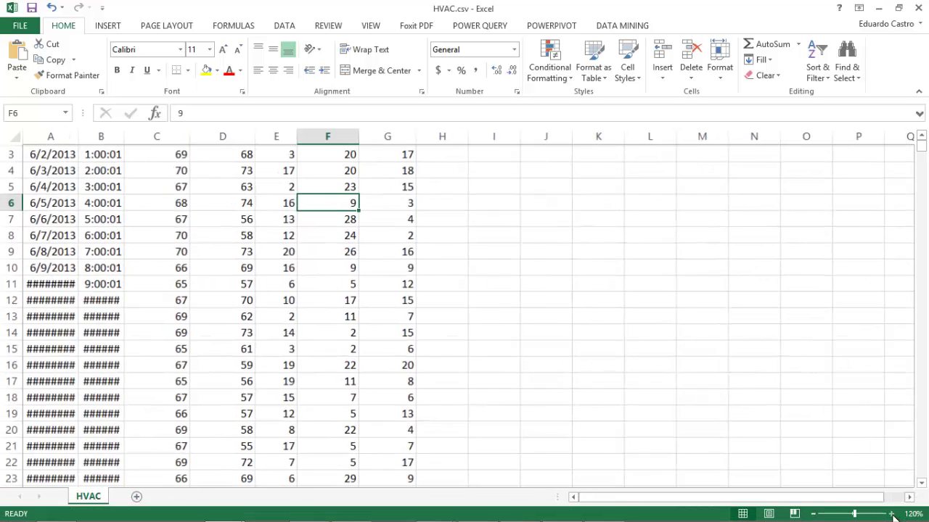
left_click(891, 515)
scroll(546, 368, "up", 1)
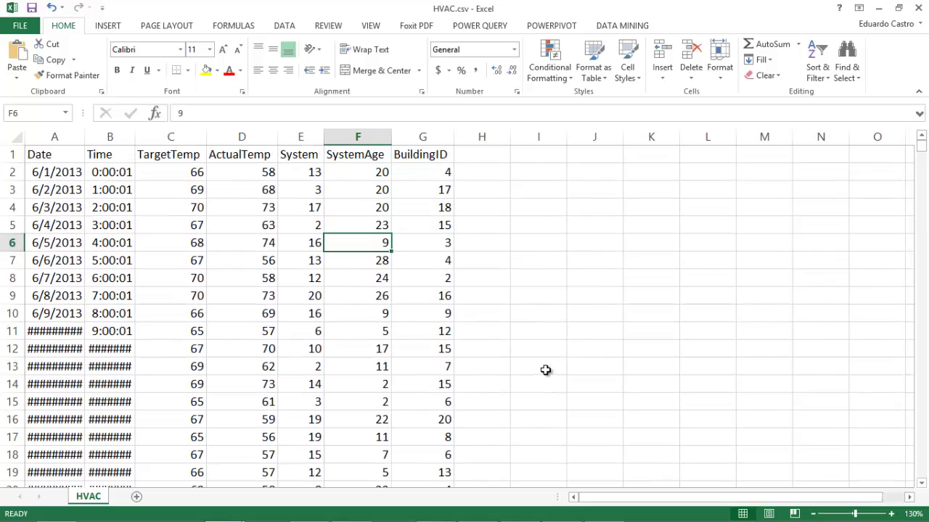
left_click(160, 172)
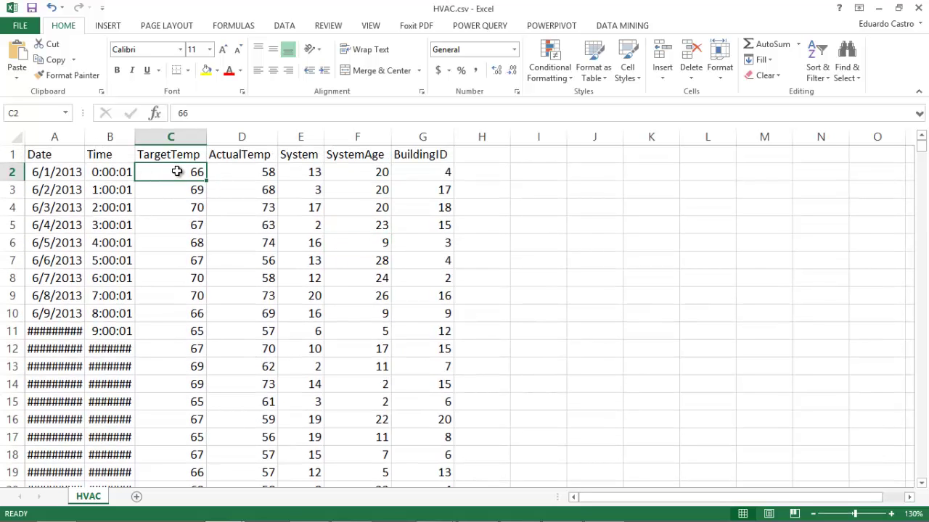
left_click(254, 179)
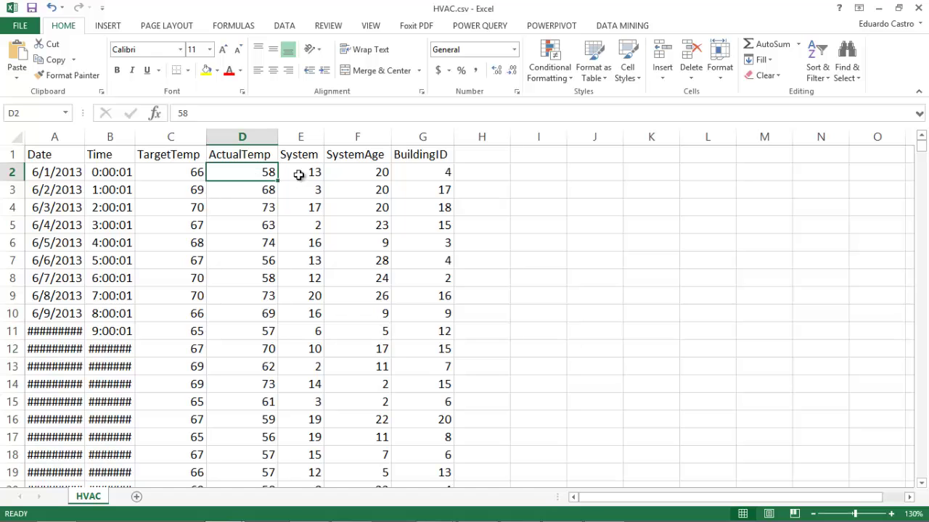
left_click(305, 174)
left_click(360, 173)
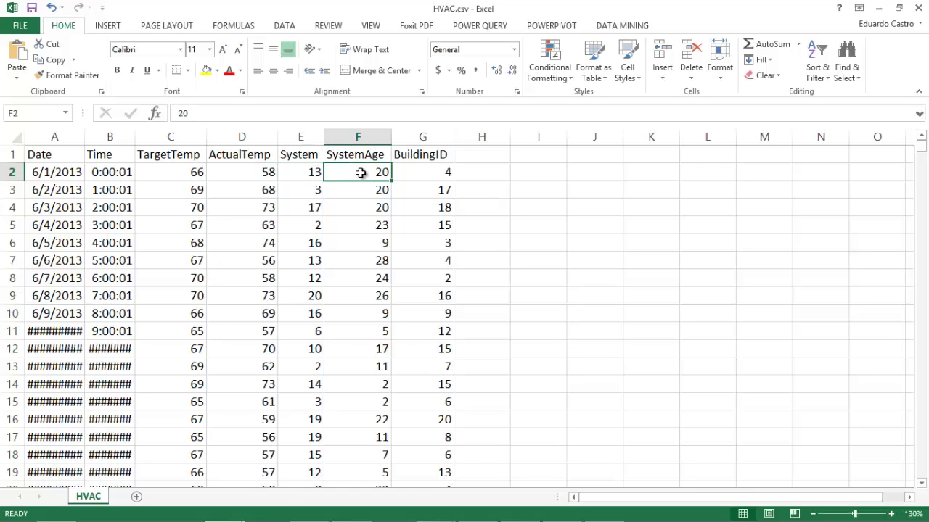
left_click(427, 173)
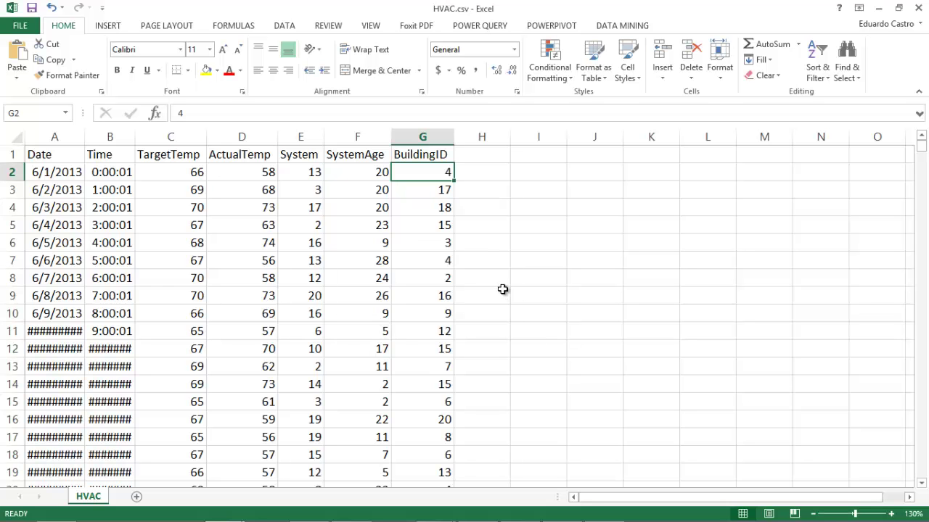
Close HVAC.csv without saving the changes
left_click(916, 8)
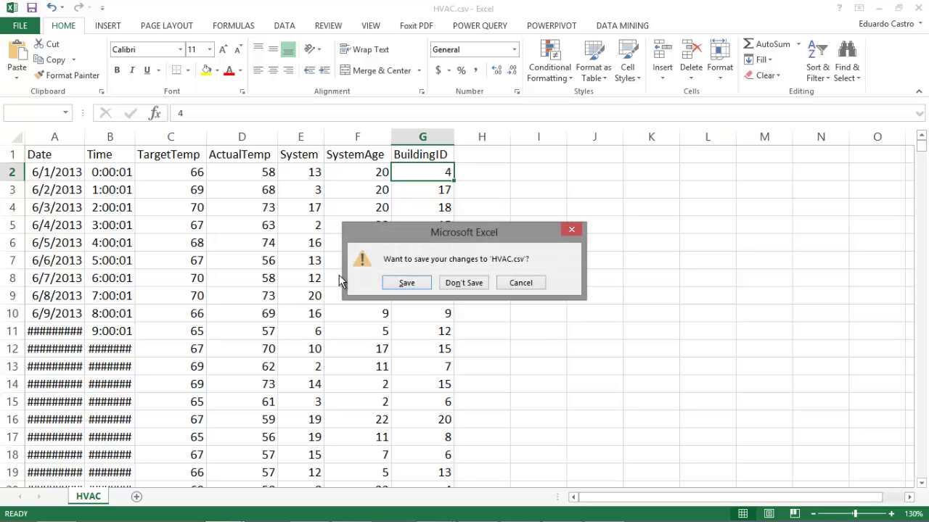
left_click(464, 283)
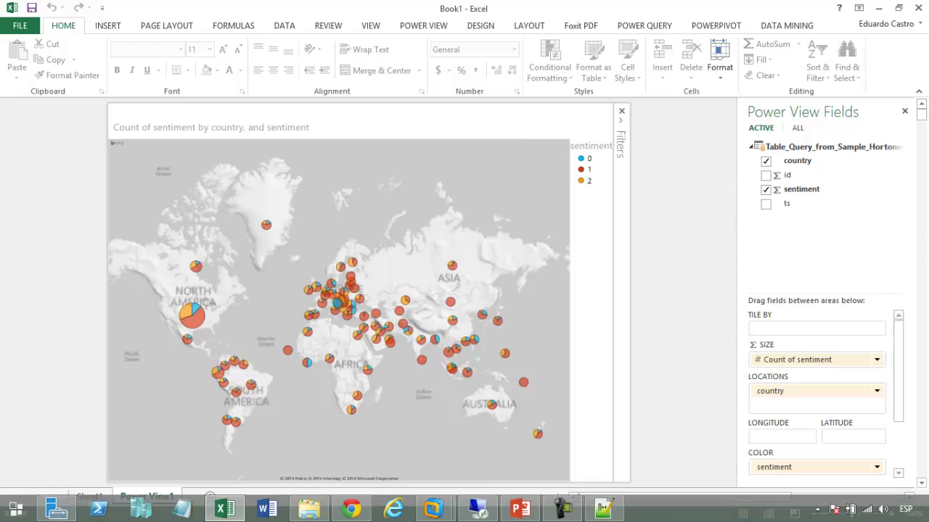
mouse_move(309, 509)
mouse_move(347, 512)
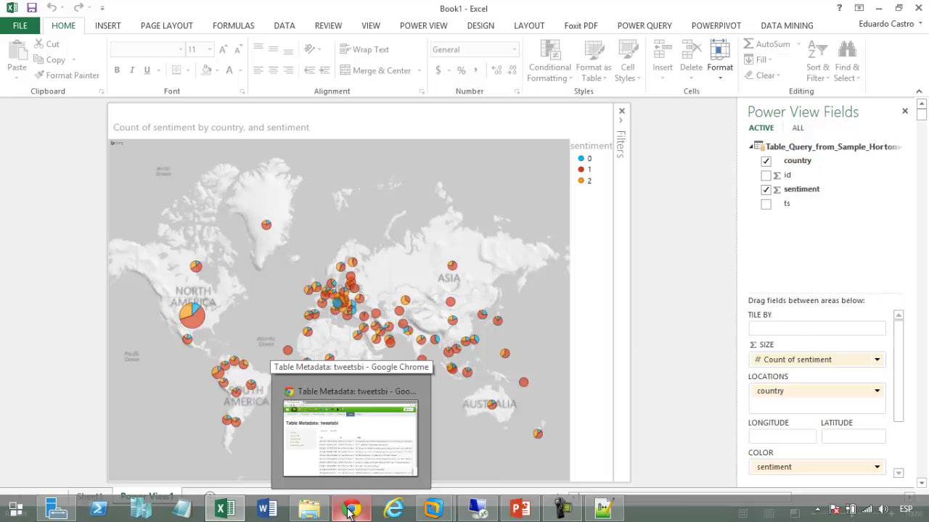
In Hue's File Browser, view the contents of HVAC.csv
left_click(348, 510)
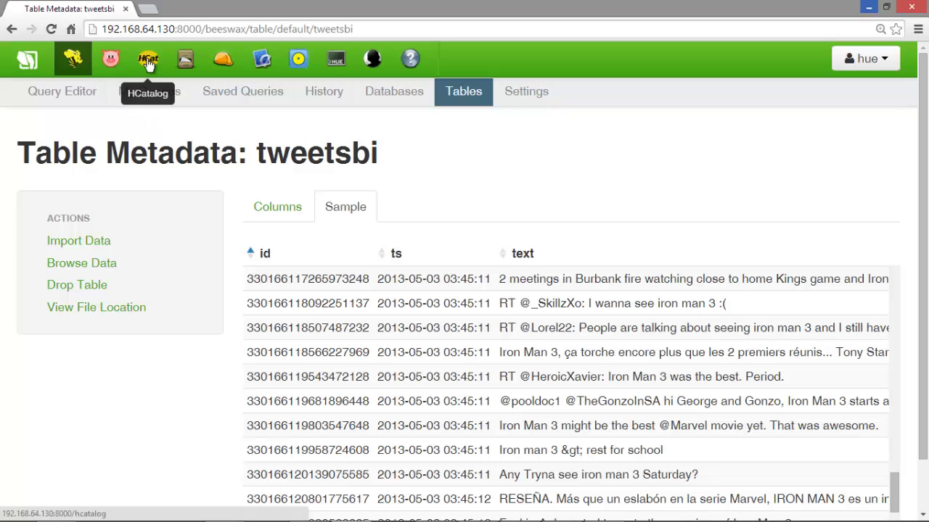
left_click(186, 74)
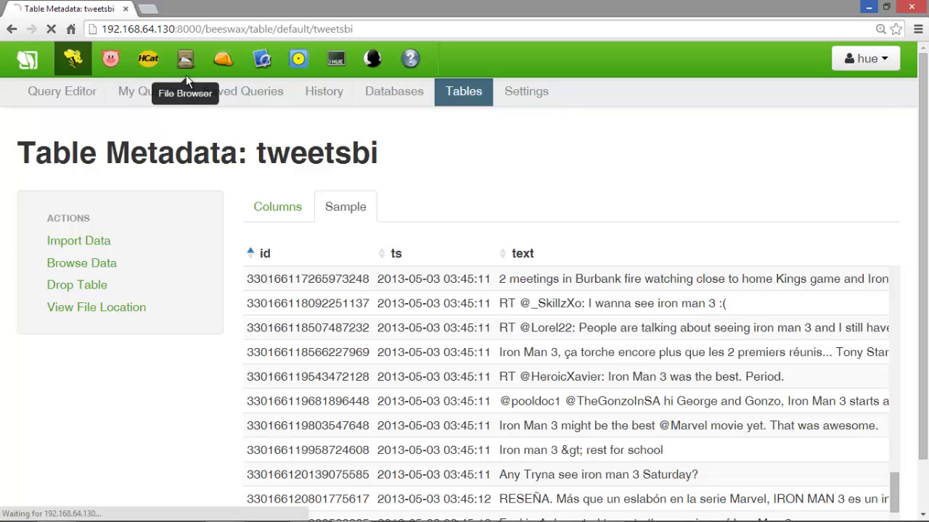
scroll(242, 359, "down", 1)
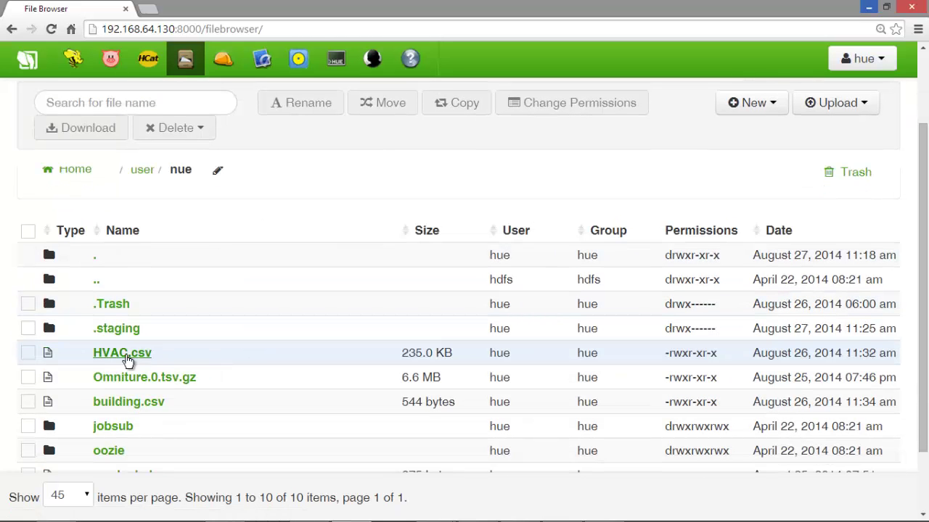
left_click(127, 355)
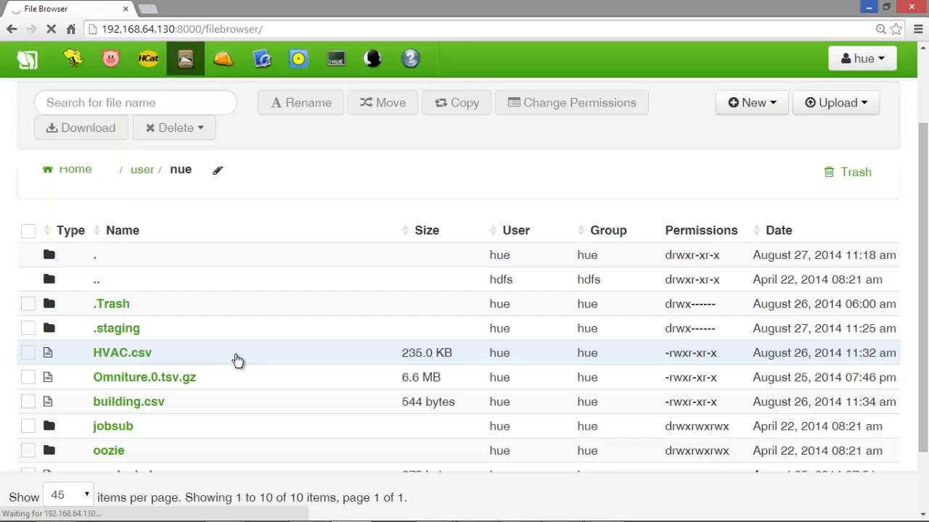
scroll(240, 359, "down", 9)
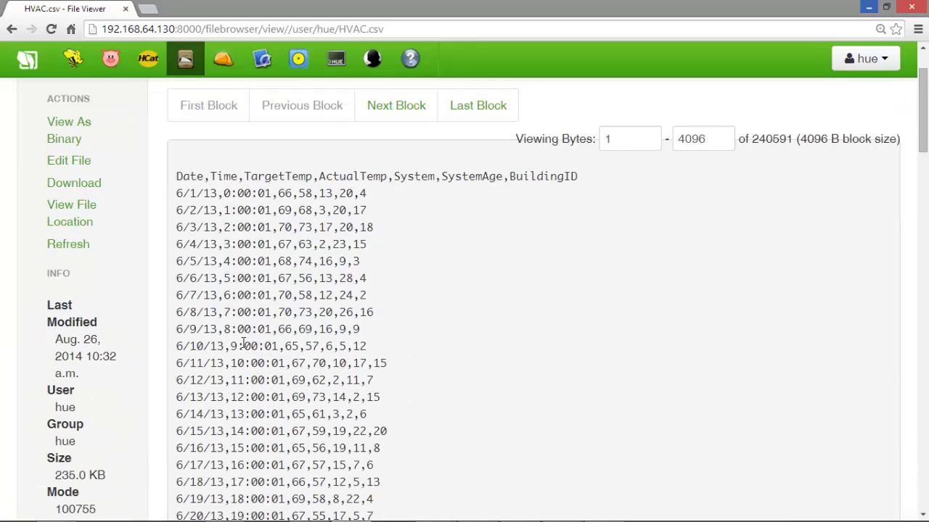
scroll(244, 344, "up", 10)
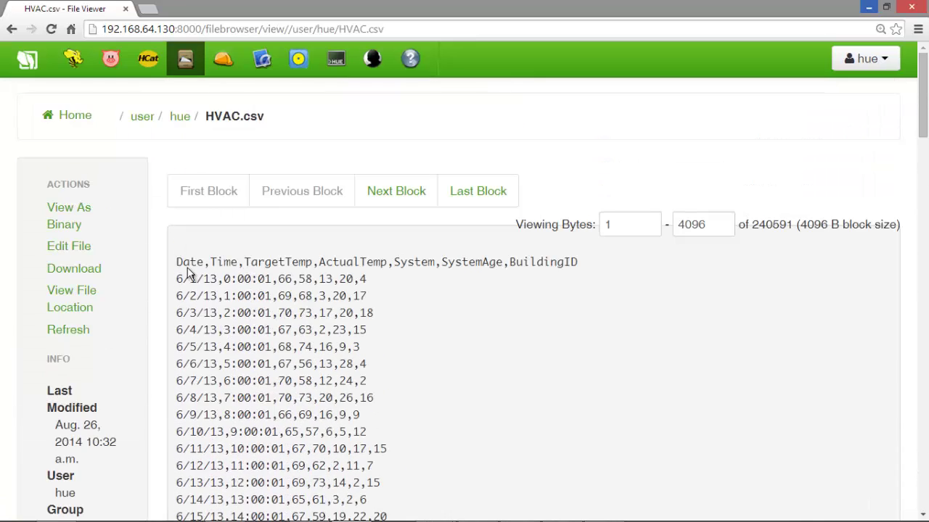
left_click(12, 29)
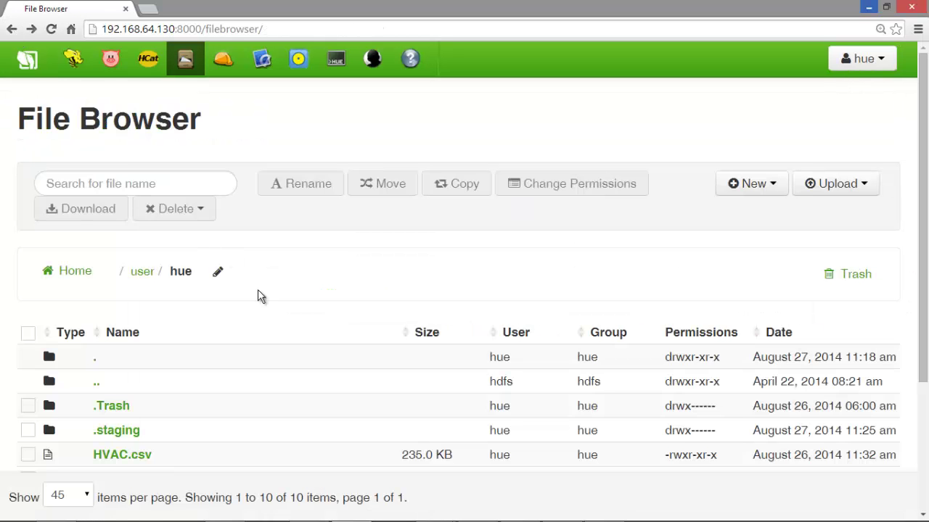
View the contents of building.csv and return to the file listing
scroll(234, 362, "down", 3)
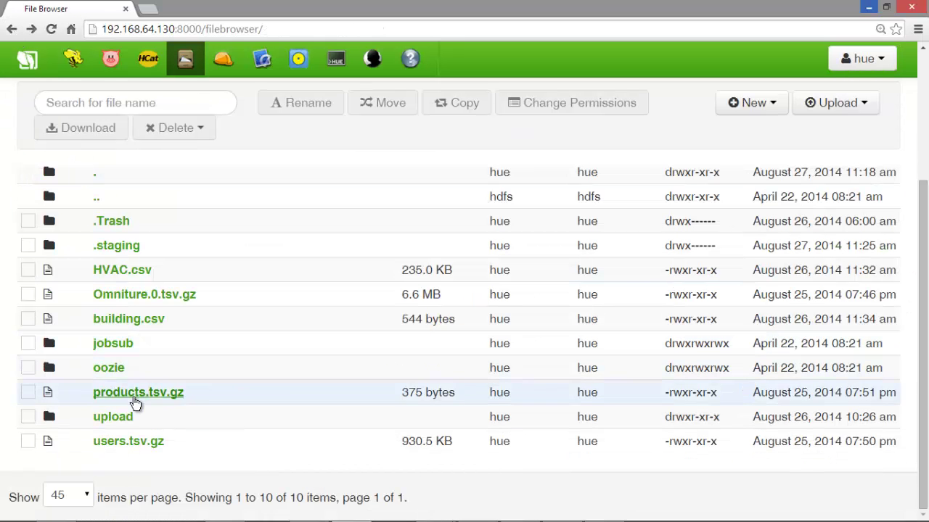
left_click(121, 324)
scroll(271, 336, "down", 2)
scroll(207, 225, "up", 2)
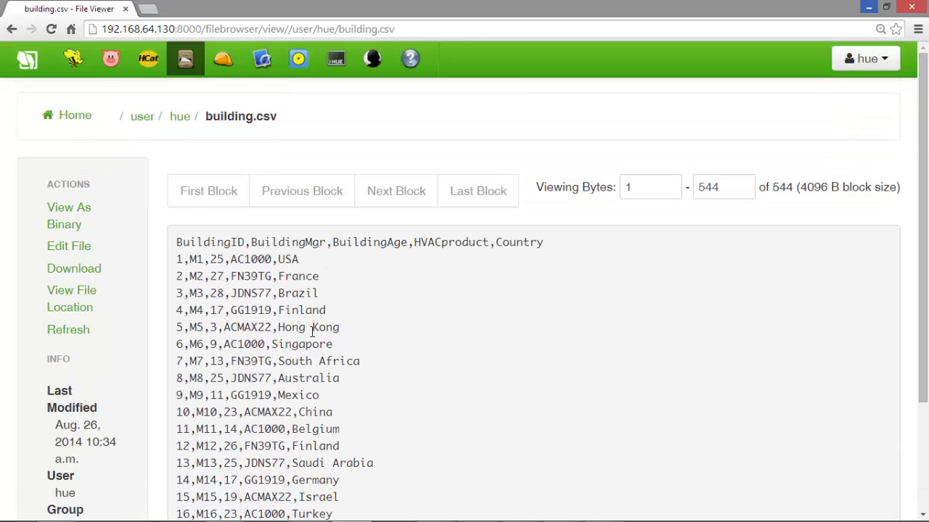
left_click(12, 29)
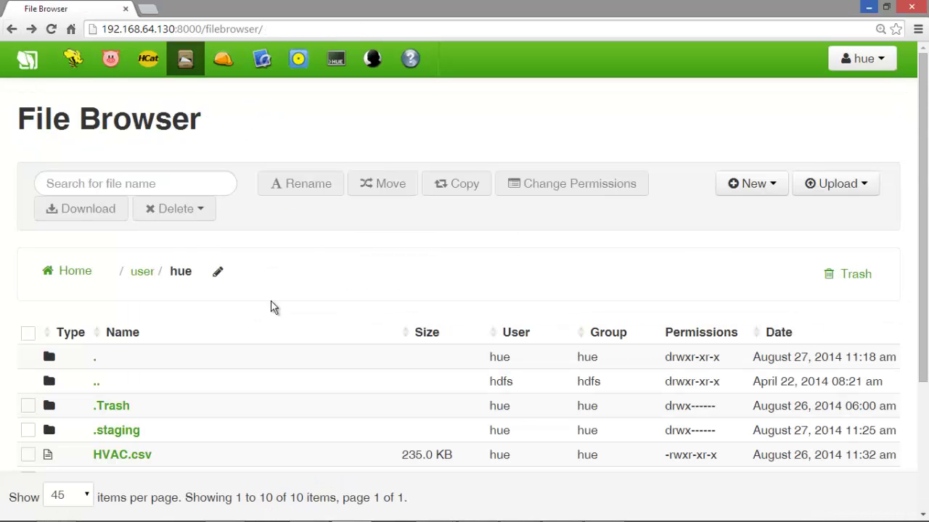
Browse the hvac table's data in HCatalog, then start creating a new table from a file
left_click(147, 62)
scroll(315, 341, "down", 4)
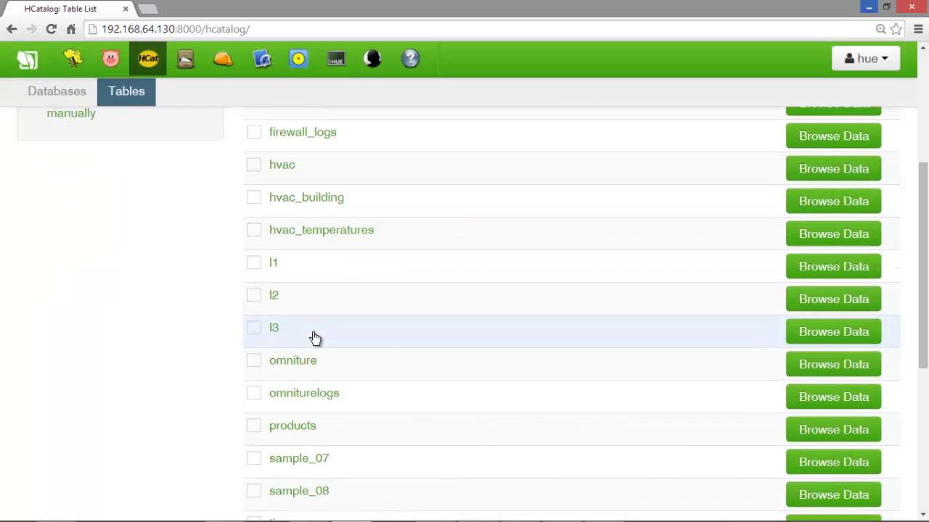
scroll(315, 338, "up", 4)
scroll(327, 367, "down", 1)
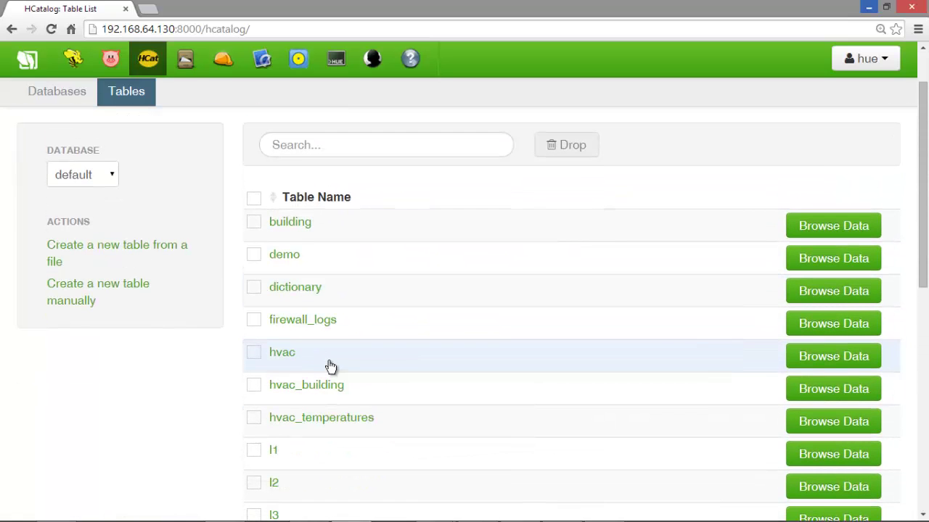
left_click(833, 356)
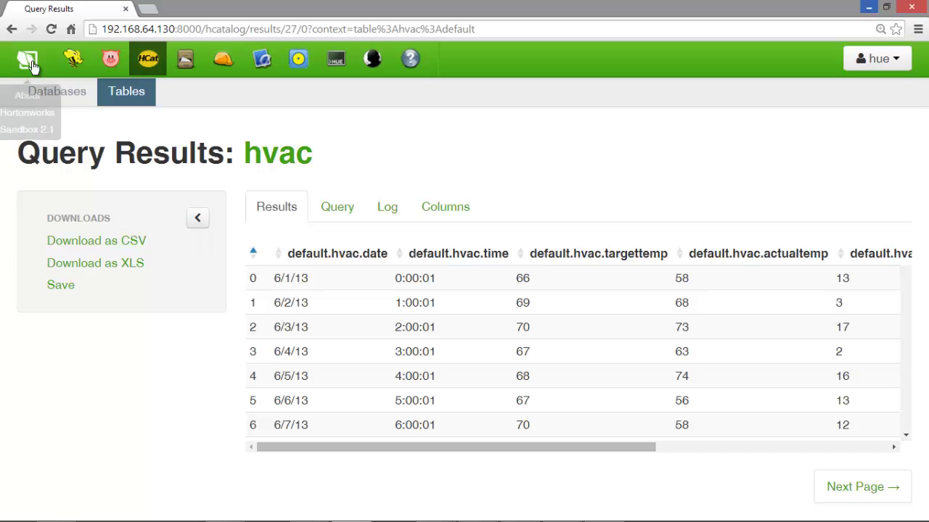
left_click(11, 29)
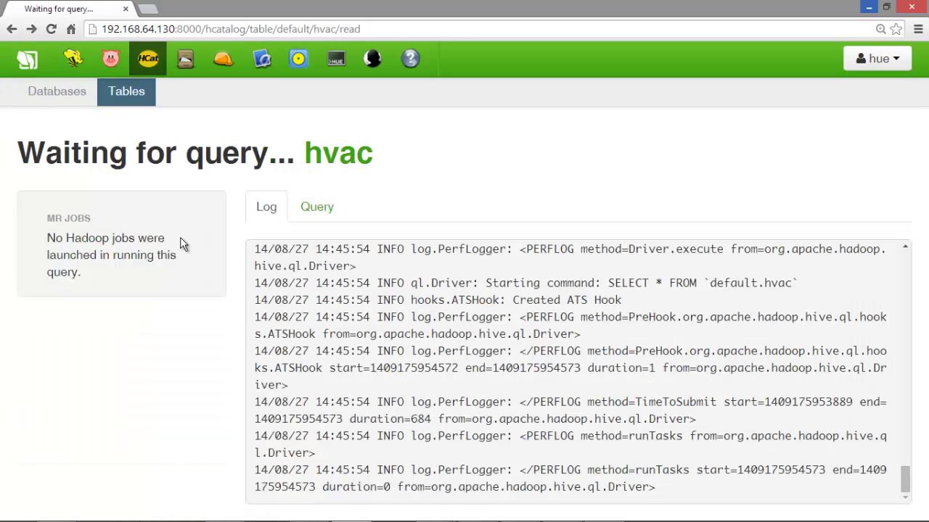
left_click(114, 97)
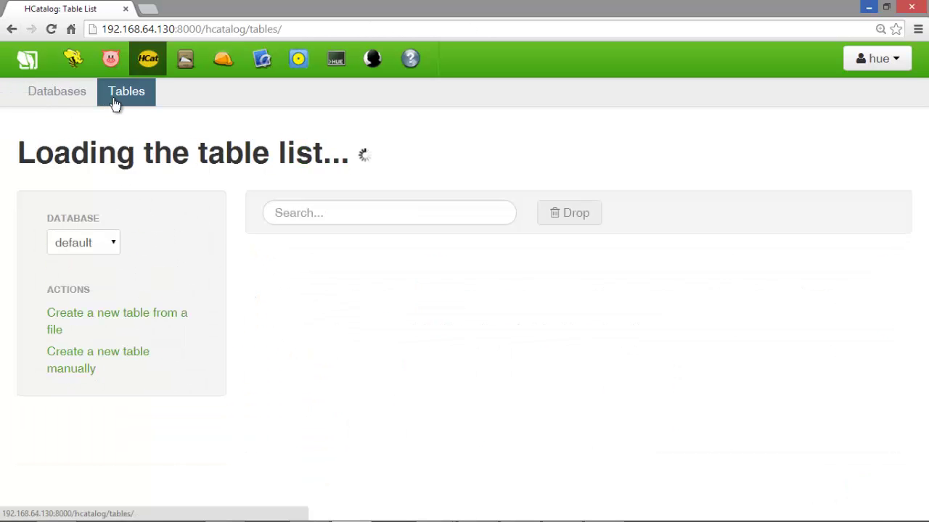
left_click(88, 321)
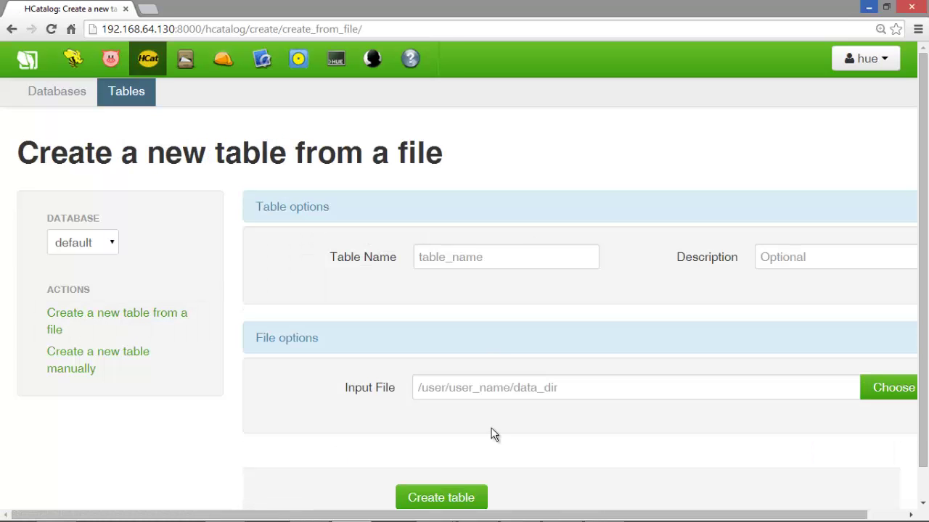
left_click(604, 508)
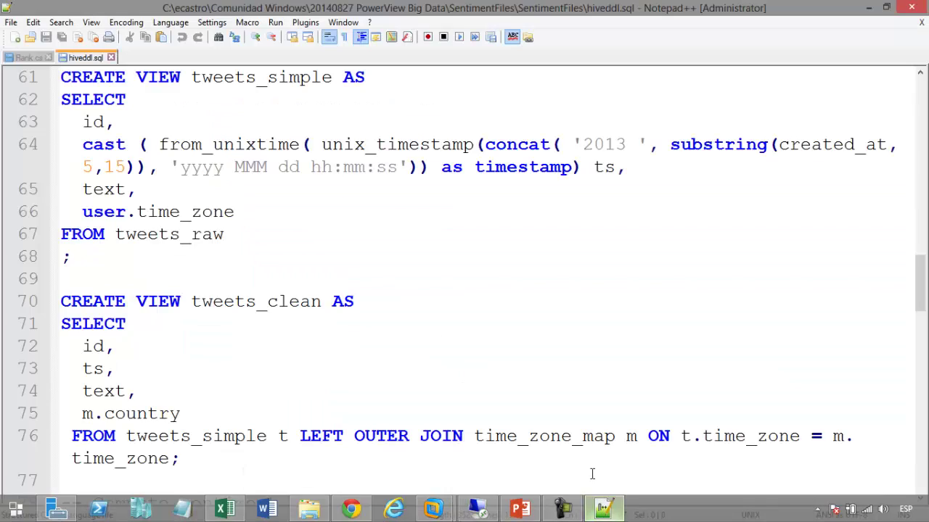
scroll(296, 352, "up", 5)
scroll(297, 351, "up", 9)
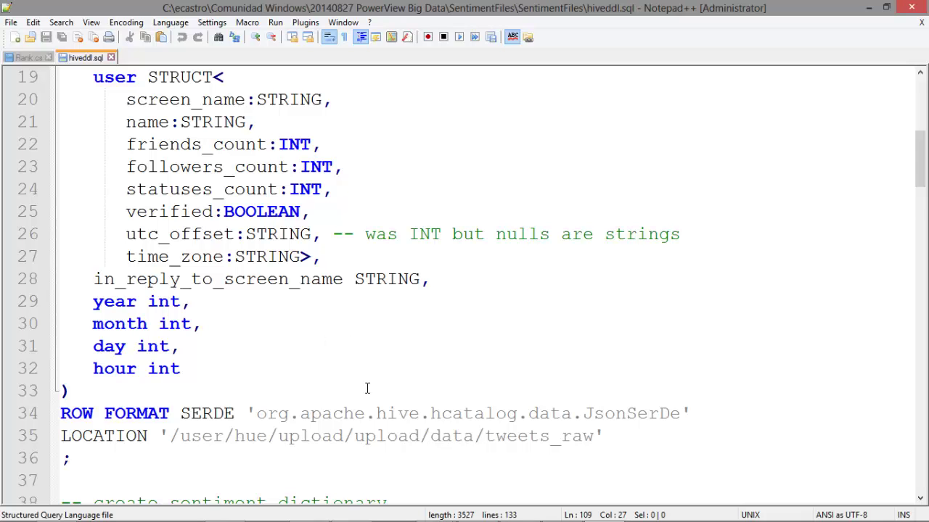
mouse_move(351, 510)
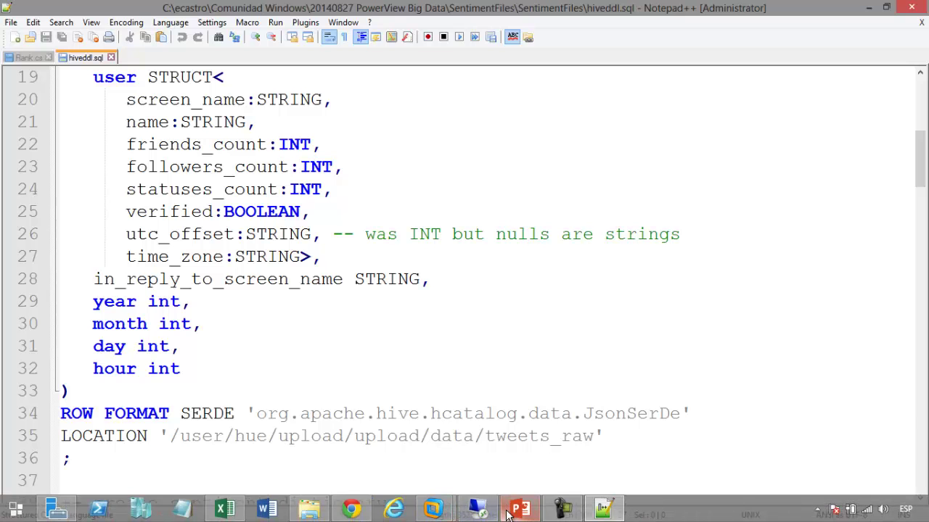
left_click(350, 509)
Open the saved Temp Sensor query and highlight its COLD condition on targettemp and actualtemp
left_click(77, 62)
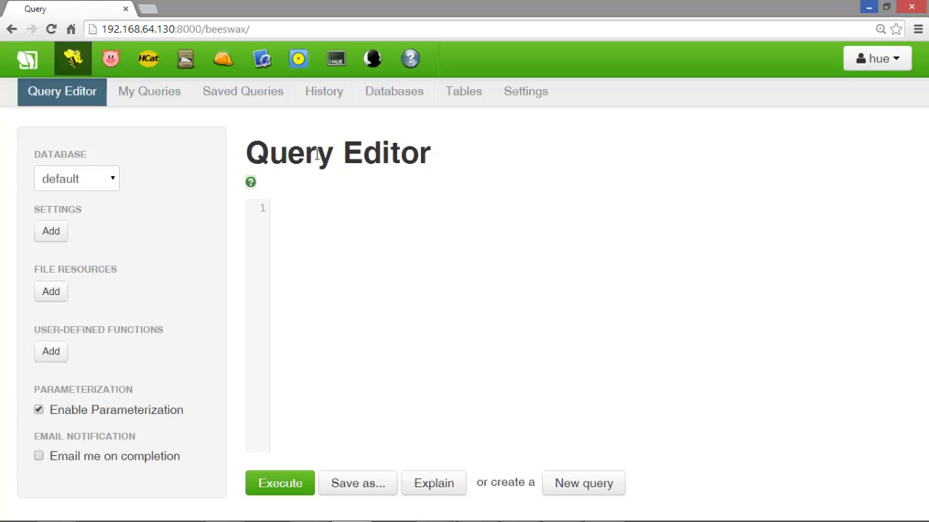
left_click(223, 95)
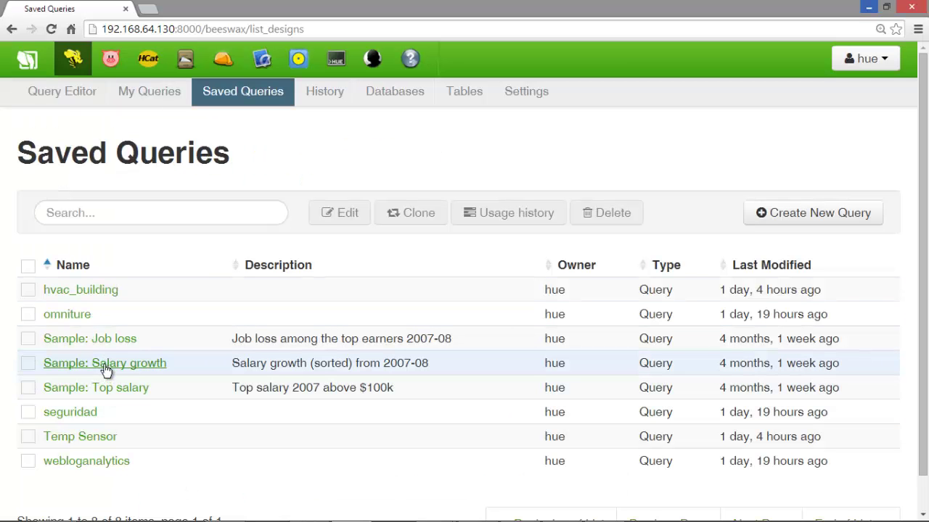
left_click(100, 438)
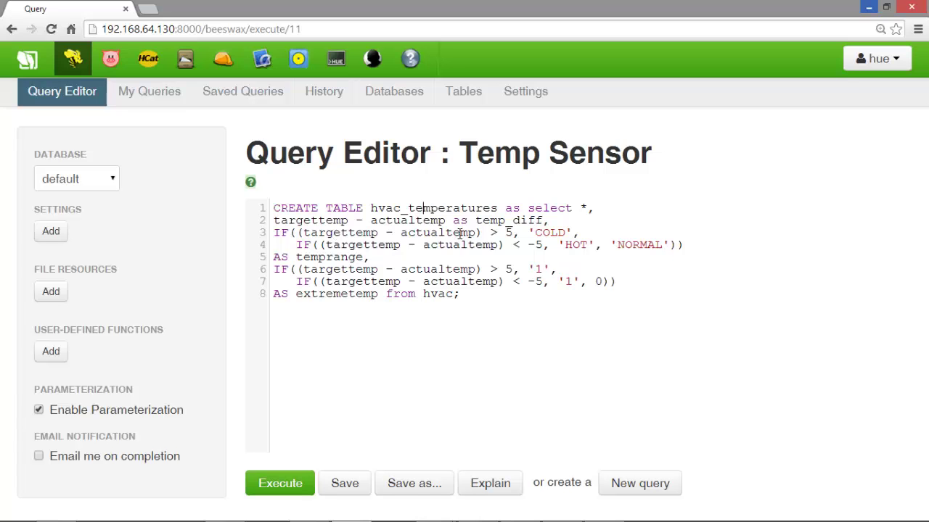
double_click(347, 232)
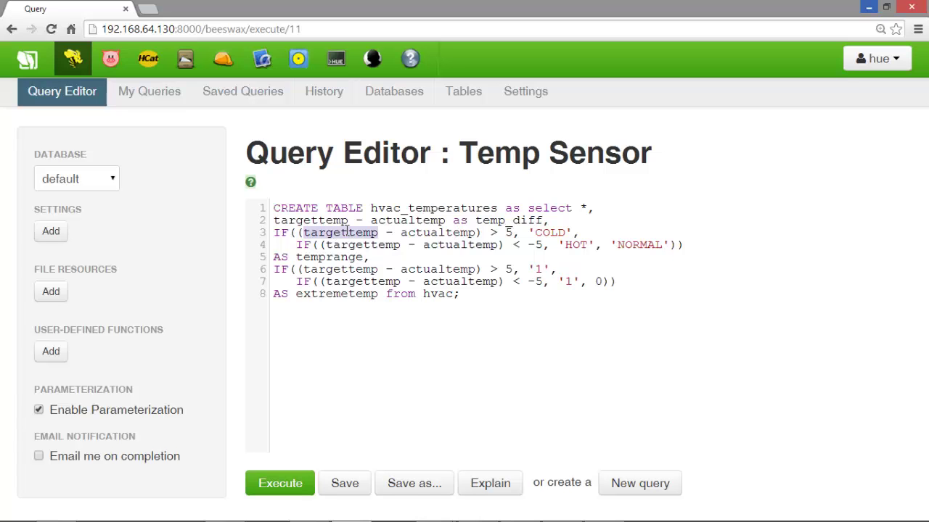
double_click(427, 233)
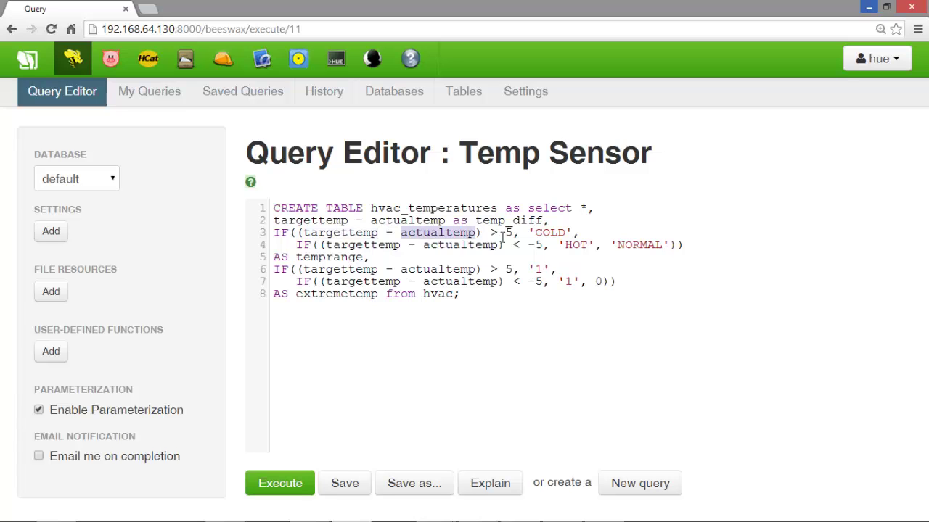
left_click(506, 232)
double_click(554, 233)
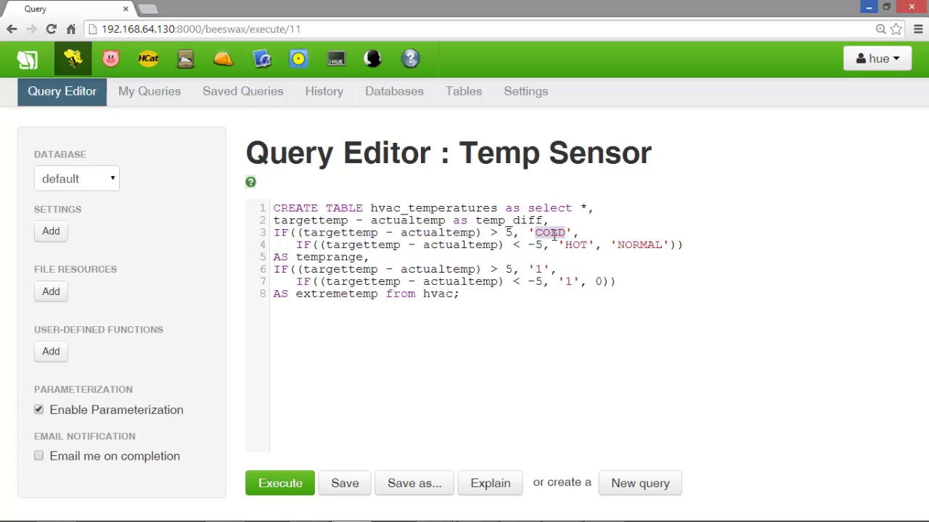
Highlight the HOT condition's targettemp, actualtemp and HOT label in the query
double_click(375, 247)
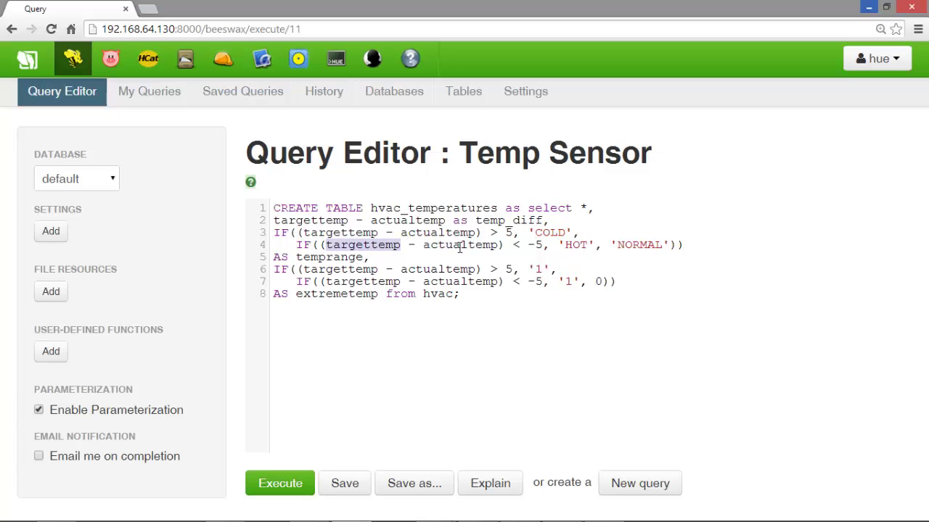
left_click(460, 247)
double_click(459, 247)
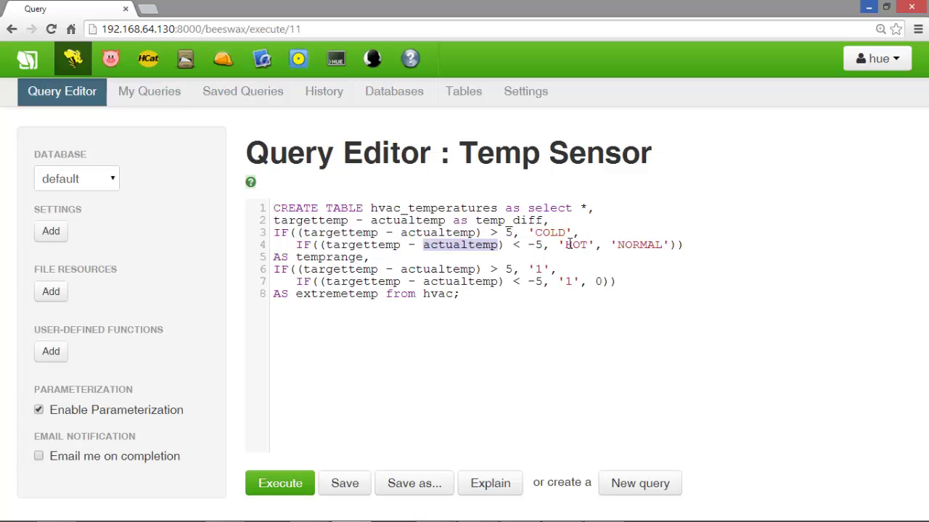
double_click(571, 245)
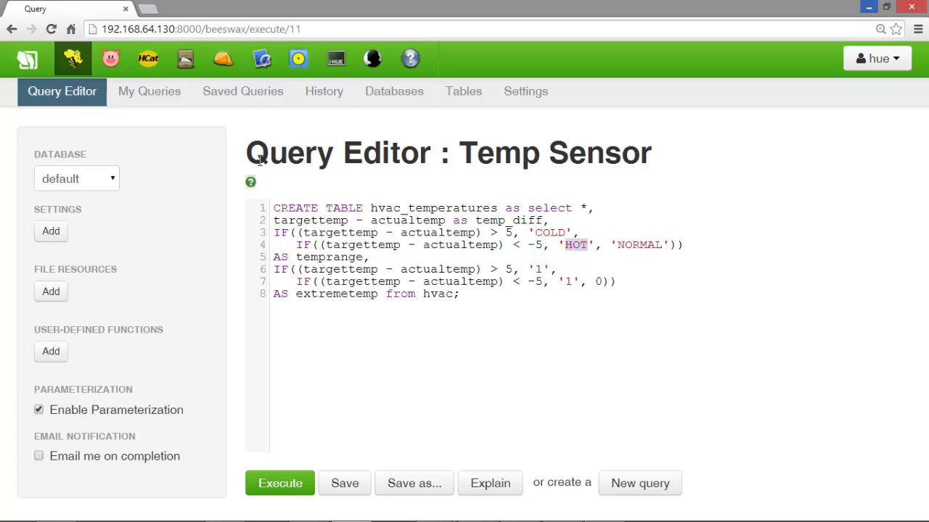
Browse the hvac_temperatures table's rows in HCatalog, then return to Excel
left_click(145, 61)
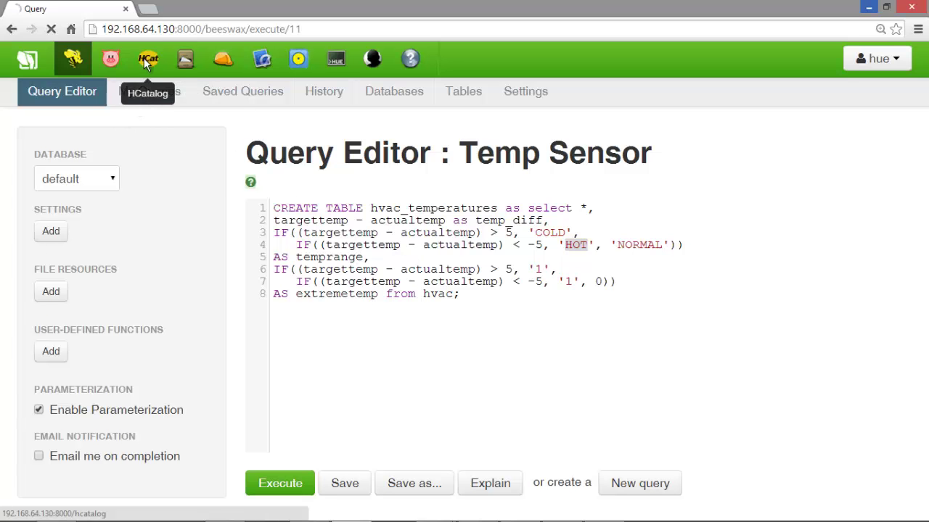
scroll(384, 378, "down", 2)
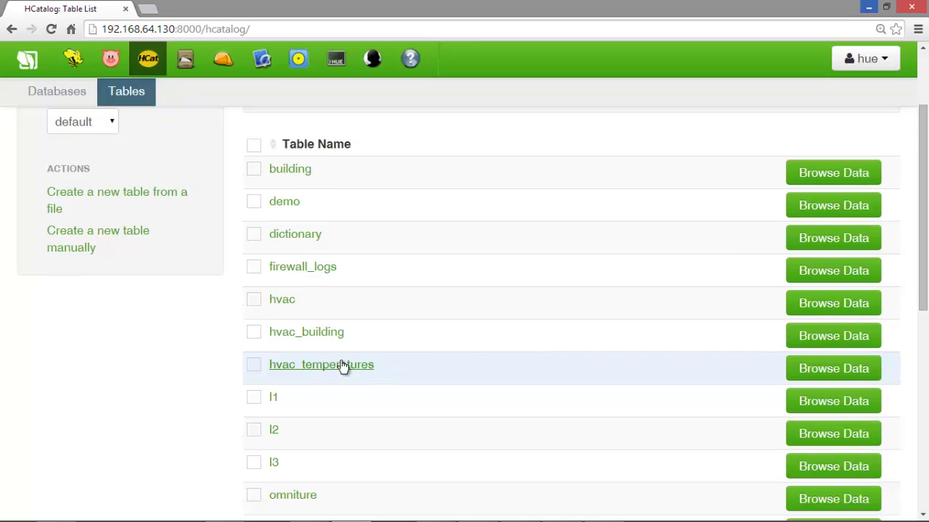
left_click(849, 370)
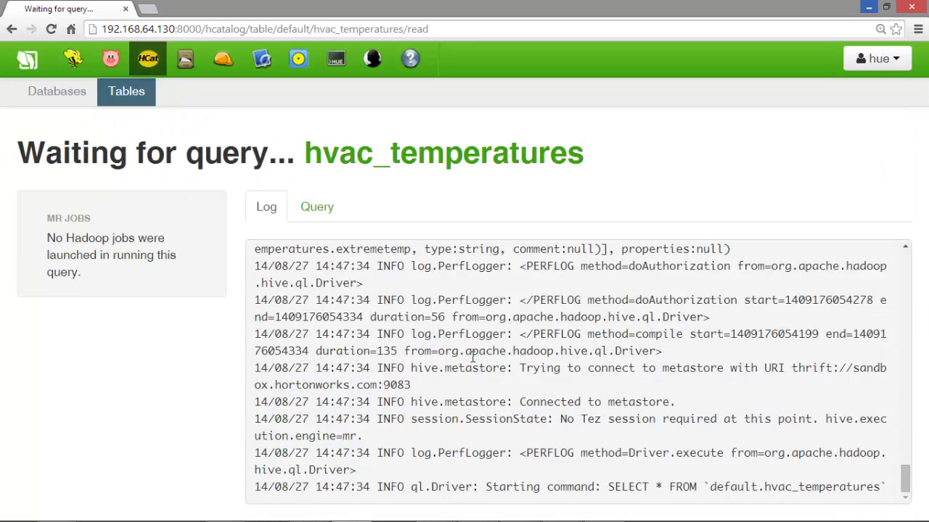
scroll(447, 302, "down", 1)
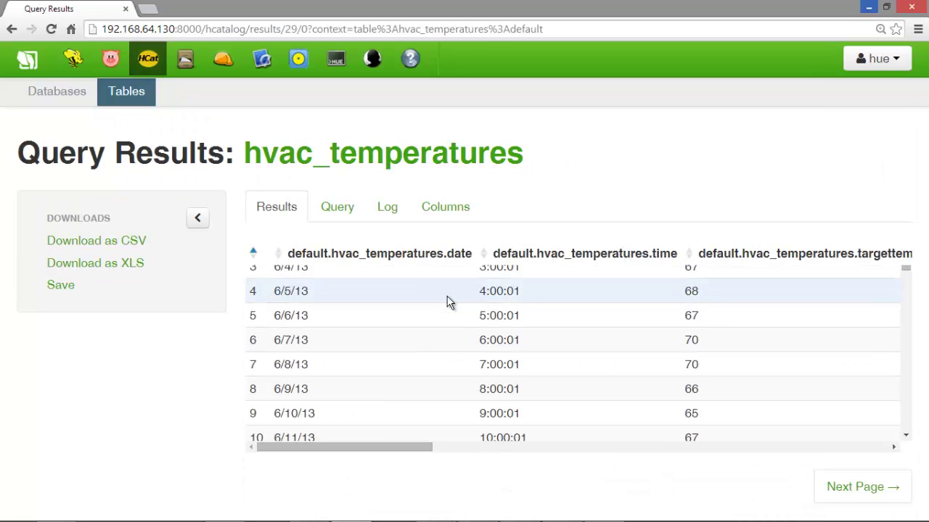
scroll(450, 312, "down", 3)
scroll(437, 375, "up", 5)
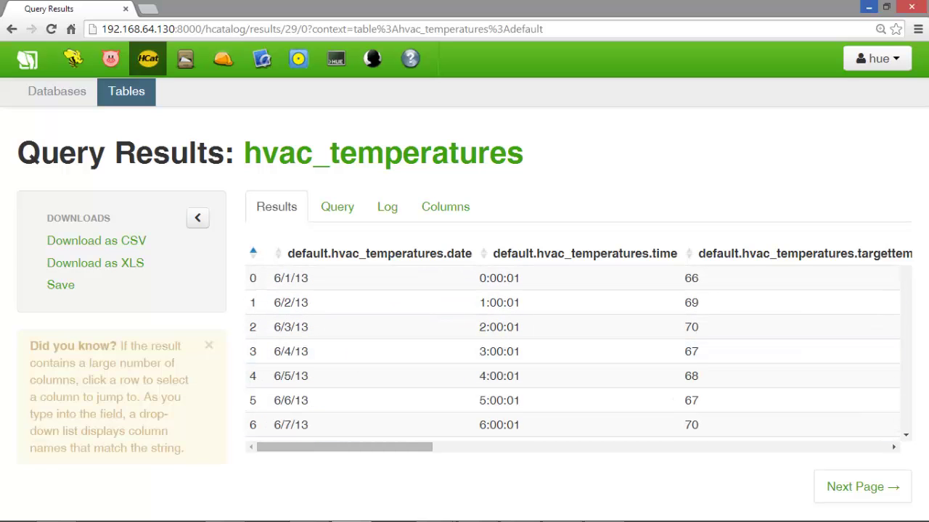
left_click(233, 511)
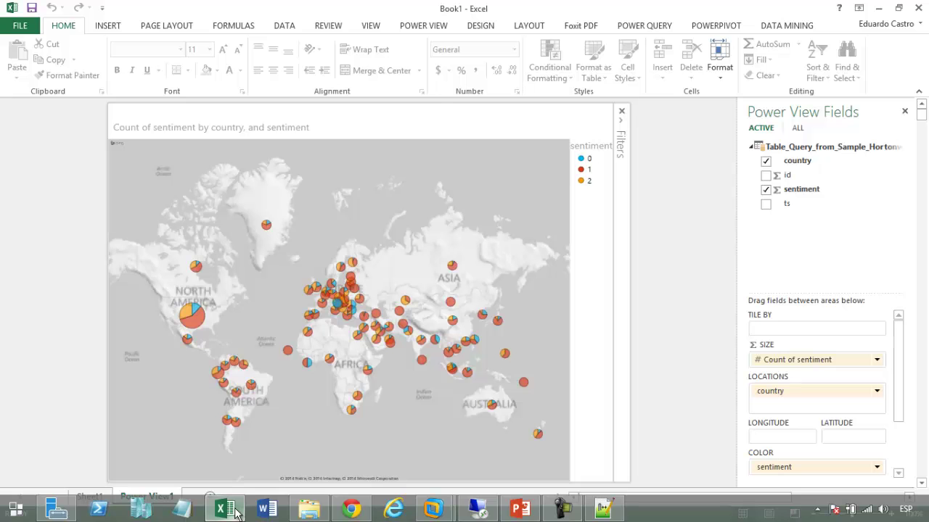
Go up to the 20140827 PowerView Big Data folder, sort by name, and open SensorDemo.xlsx
mouse_move(309, 511)
left_click(334, 429)
left_click(333, 429)
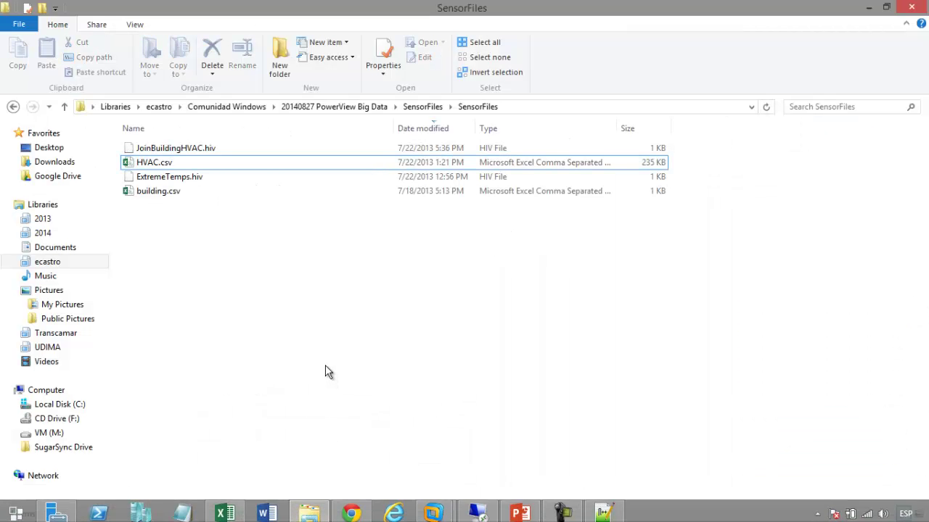
left_click(373, 106)
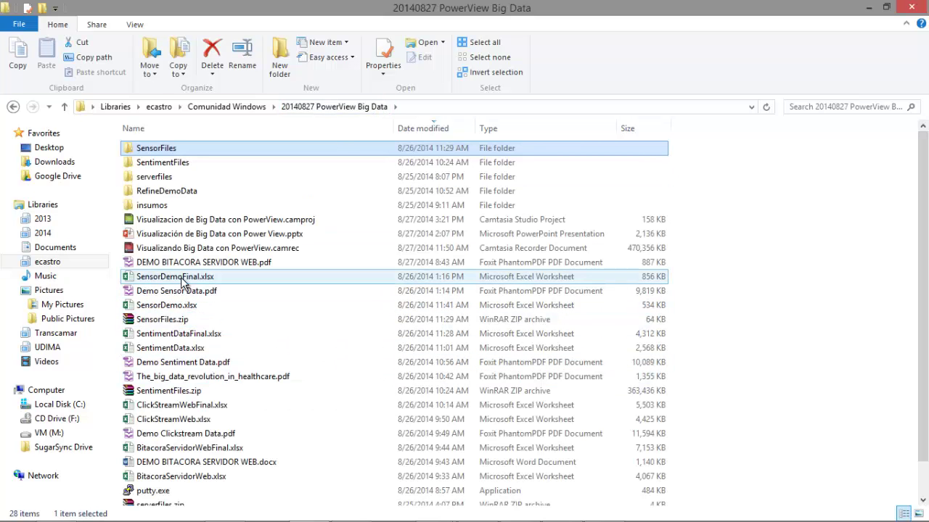
left_click(181, 280)
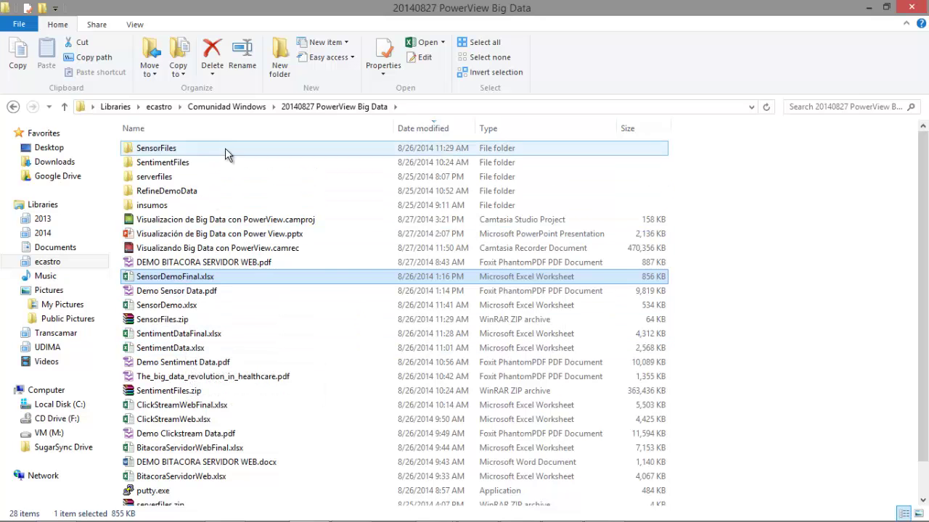
left_click(220, 128)
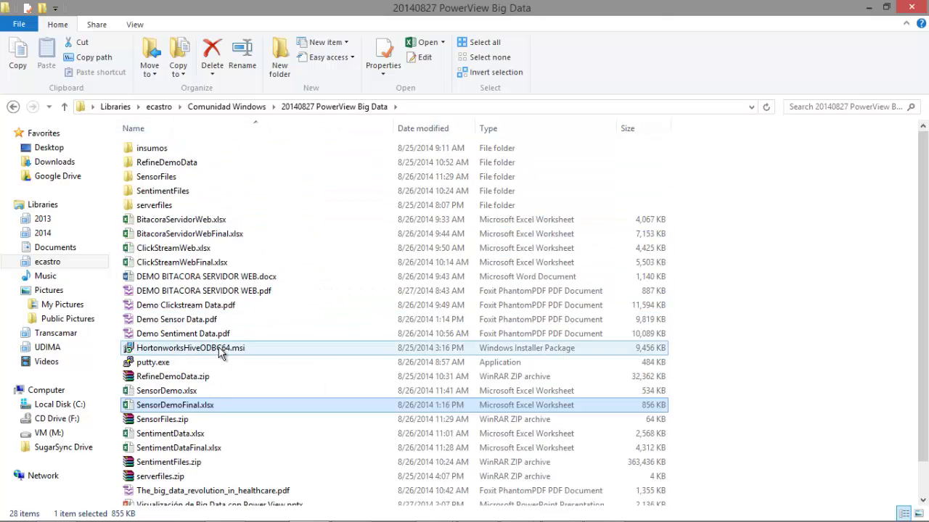
left_click(183, 393)
double_click(182, 393)
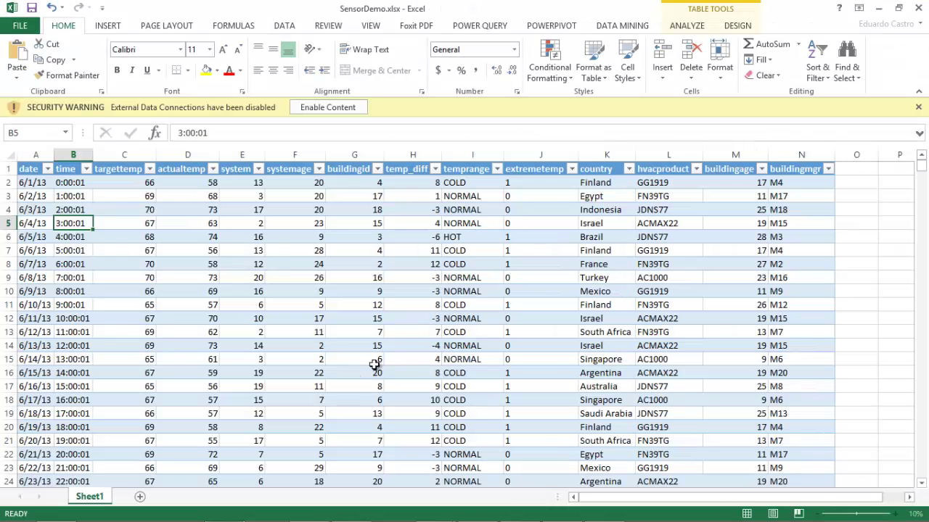
Enable the workbook's content and insert a Power View report from the sensor table
left_click(351, 108)
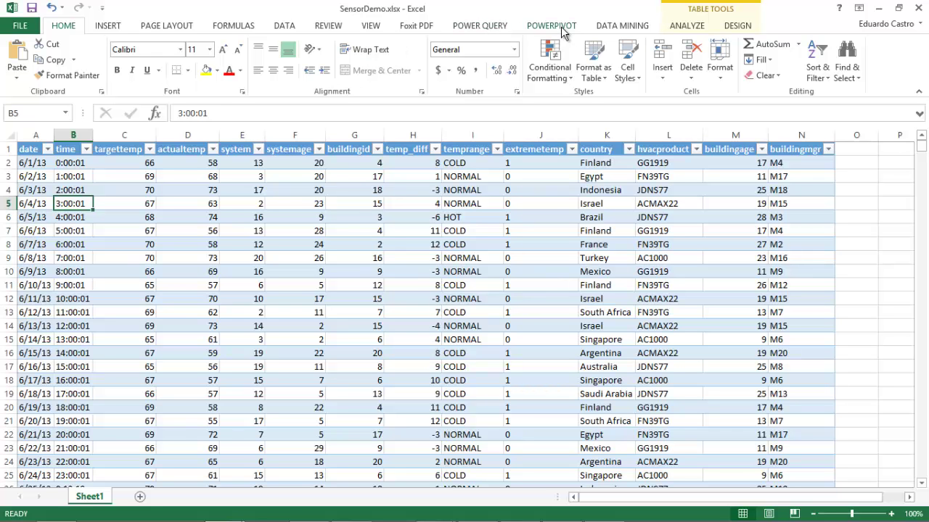
left_click(116, 32)
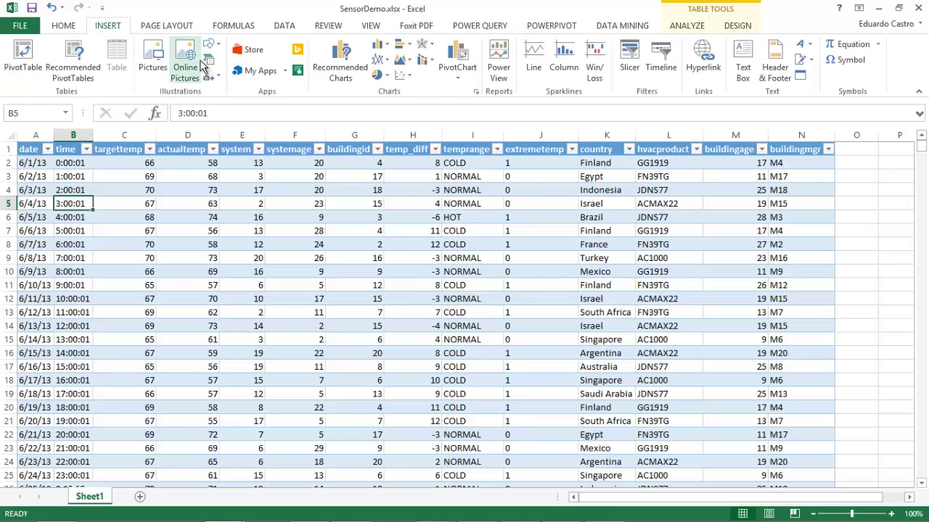
left_click(497, 62)
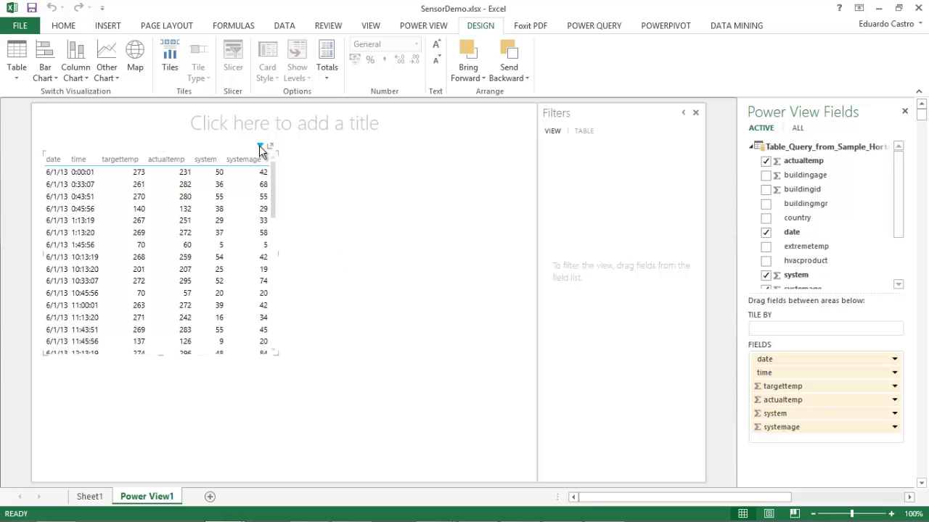
left_click(270, 148)
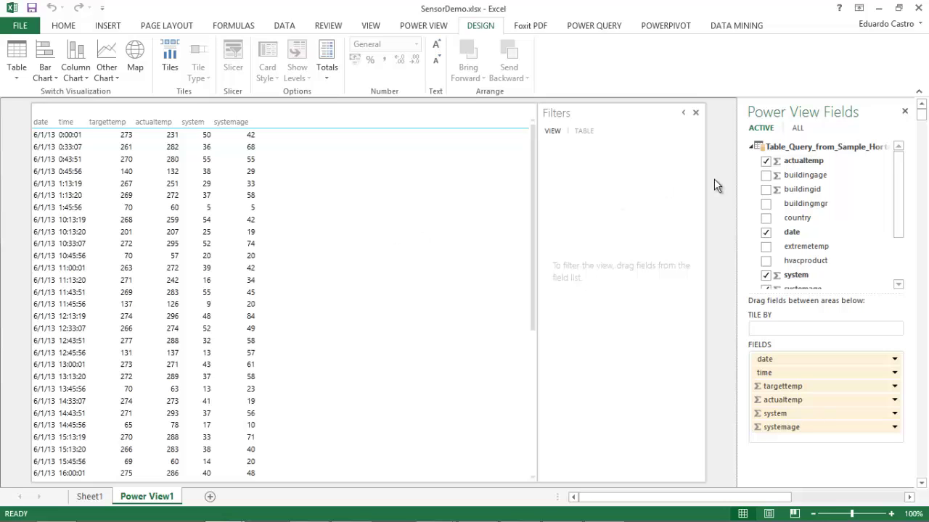
Remove date, system, systemage, targettemp, time and actualtemp so the table is empty
left_click_drag(898, 219, 898, 277)
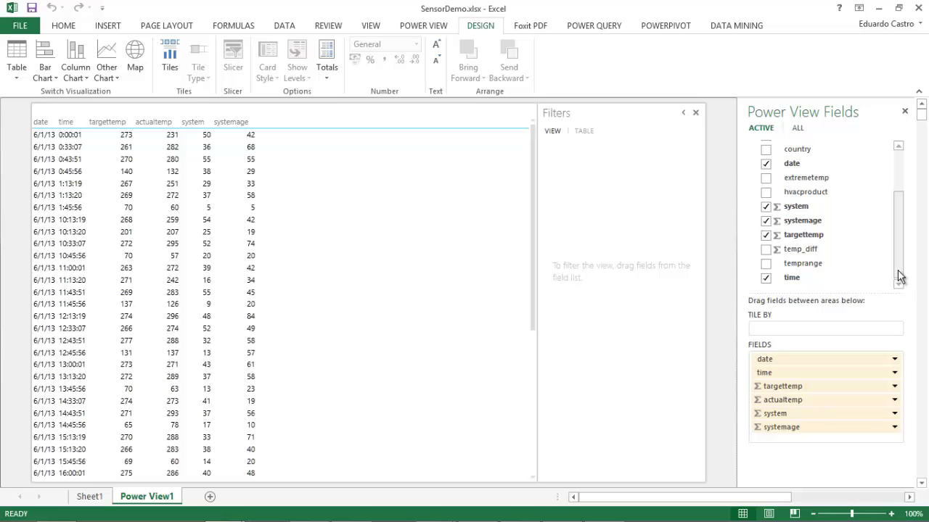
left_click(765, 164)
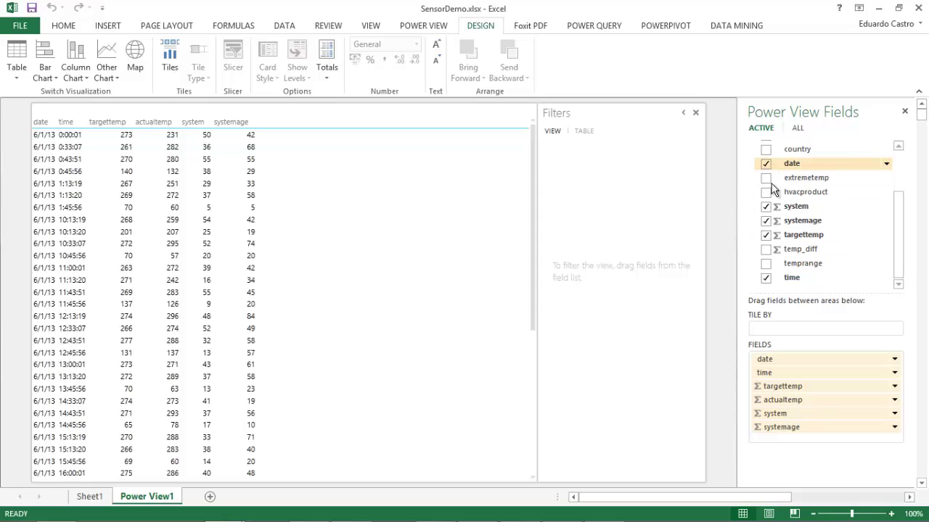
left_click(765, 207)
left_click(765, 221)
left_click(765, 235)
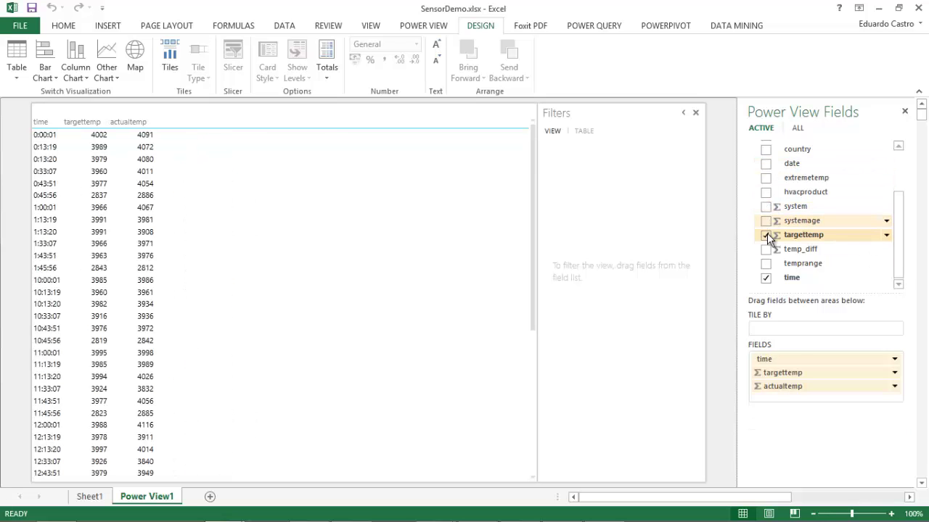
left_click(765, 278)
left_click_drag(897, 254, 898, 205)
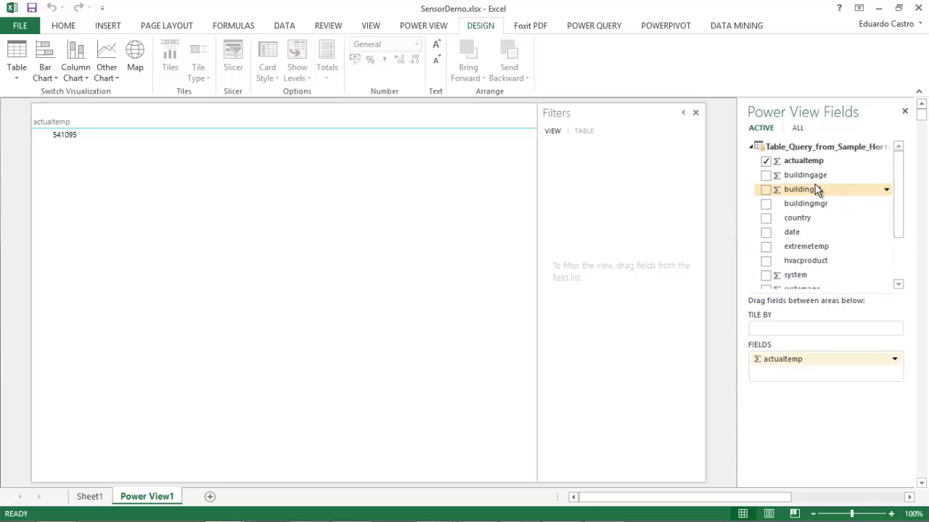
left_click(765, 161)
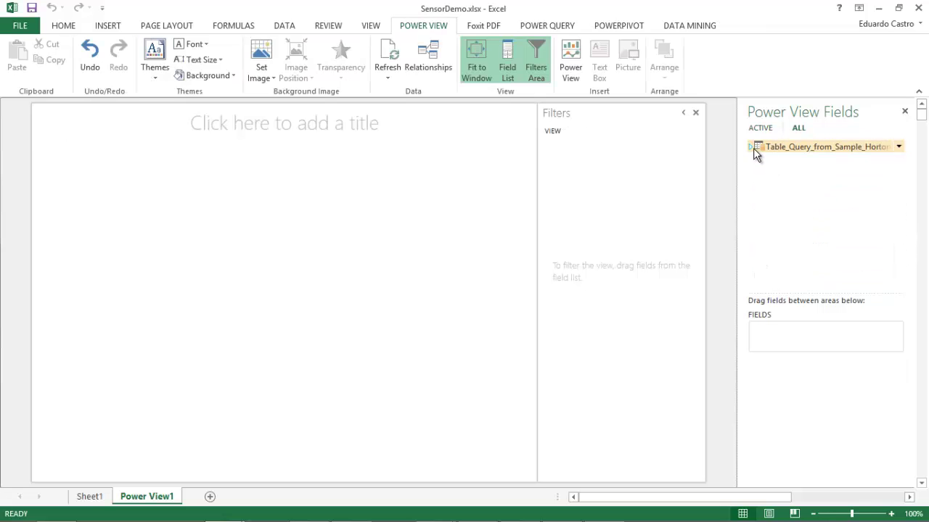
Build a new table from the country and extremetemp fields
left_click(752, 147)
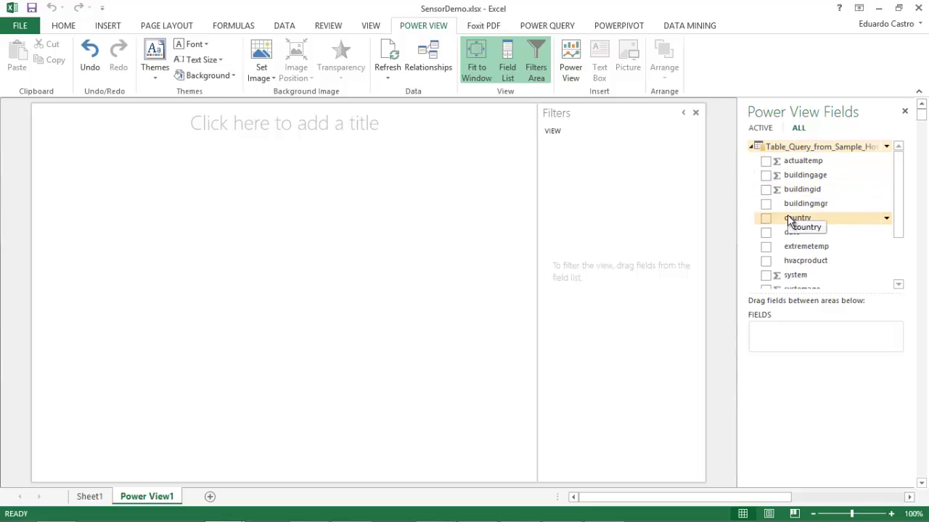
left_click(766, 218)
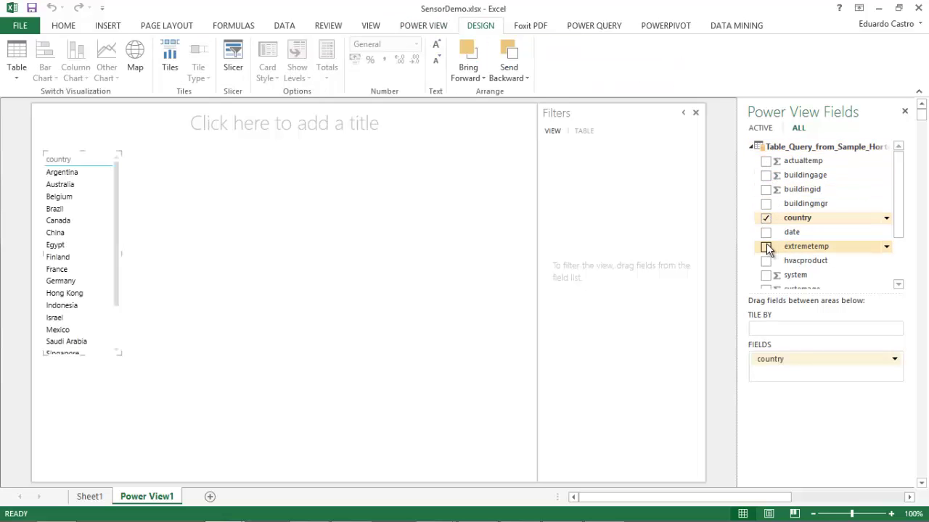
left_click(766, 247)
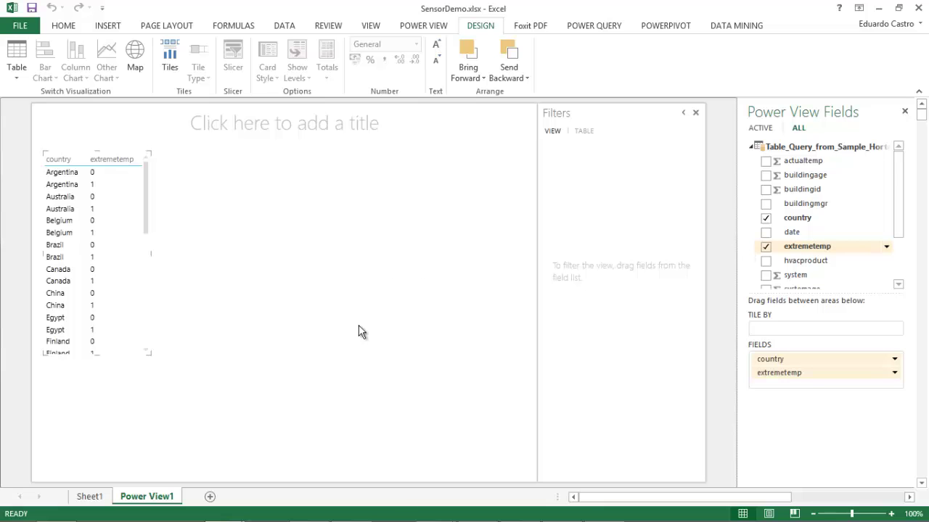
mouse_move(435, 516)
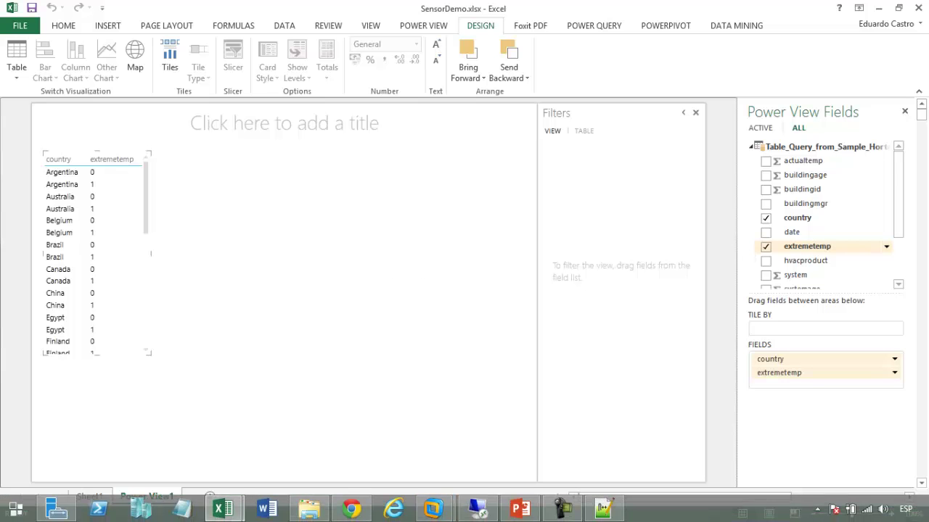
Reopen the Temp Sensor query, highlight extremetemp and computed lines 2–8, then minimize the browser
left_click(353, 512)
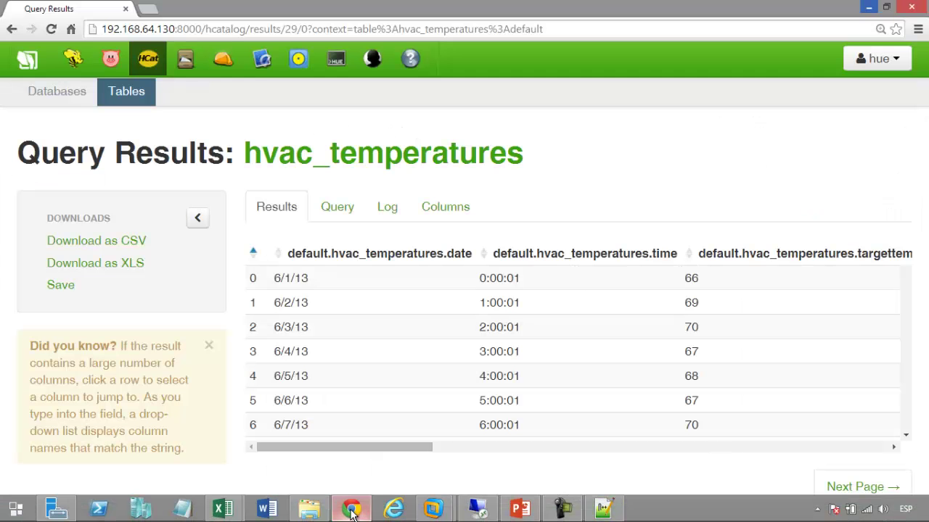
left_click(74, 61)
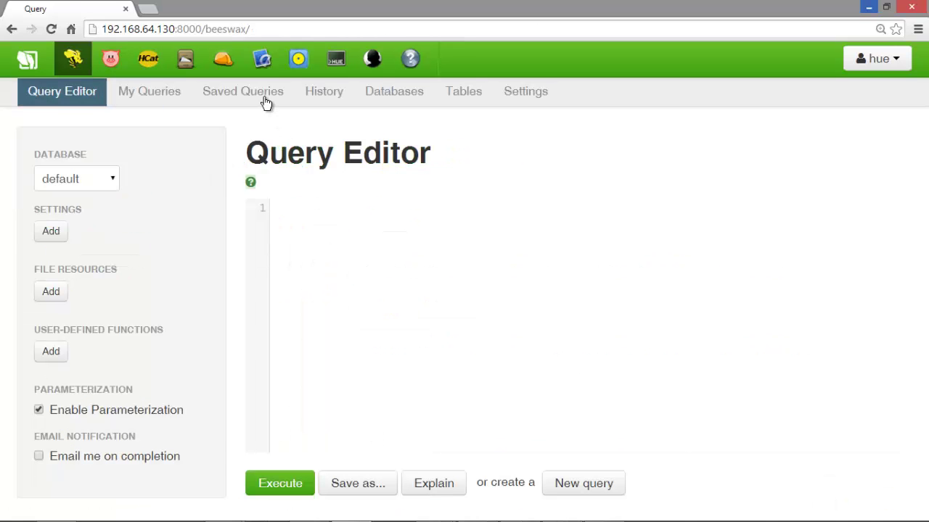
left_click(266, 106)
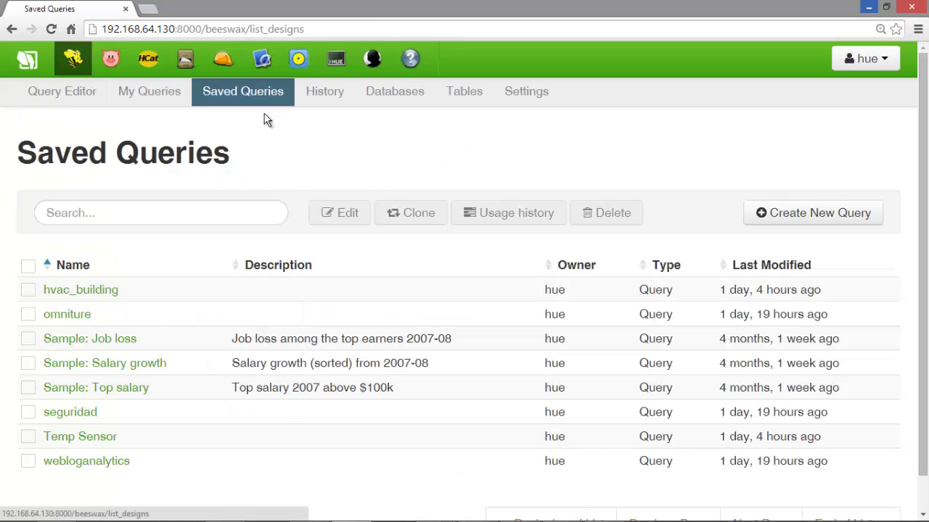
left_click(91, 437)
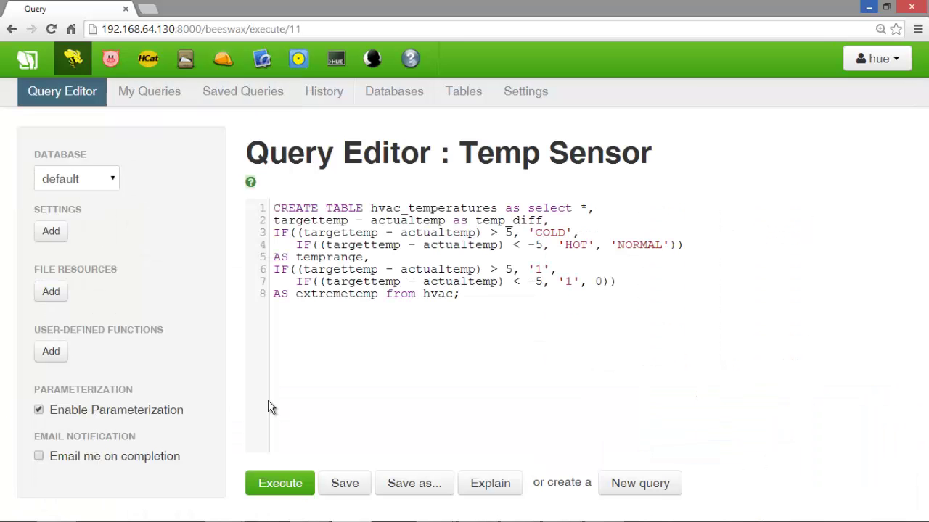
double_click(340, 294)
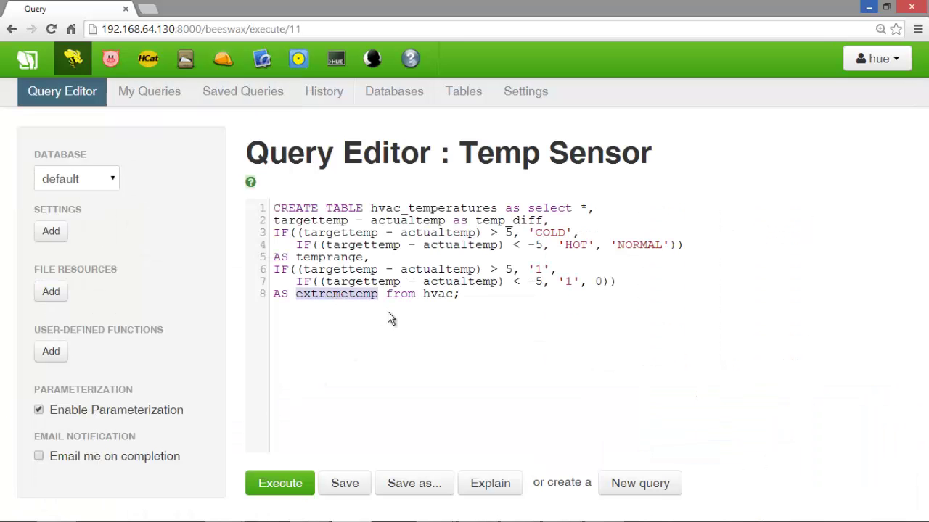
left_click_drag(483, 294, 276, 221)
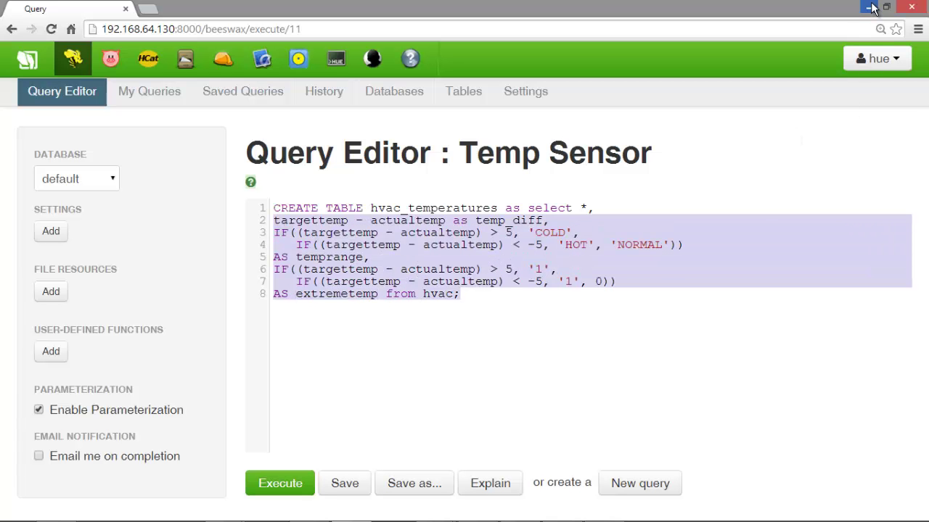
left_click(868, 8)
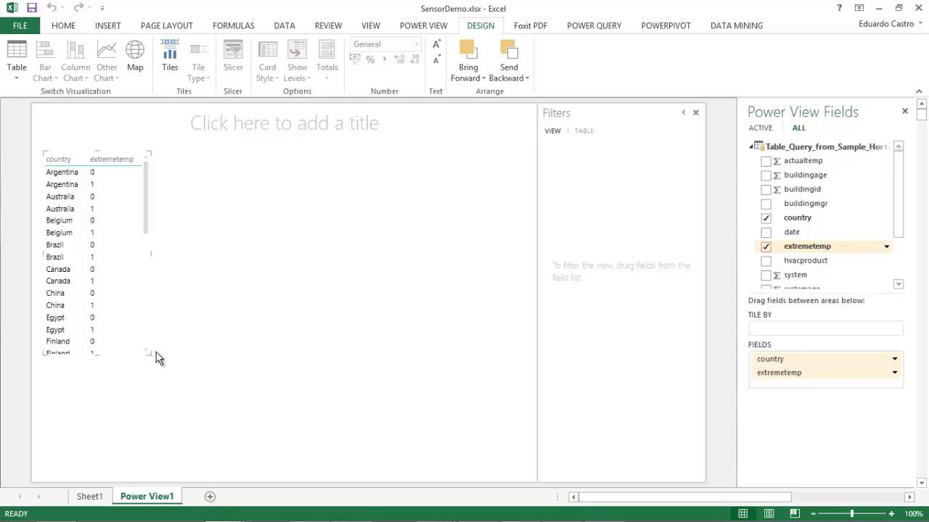
Summarize extremetemp as Count per country and pop the map out to fill the sheet
left_click(897, 377)
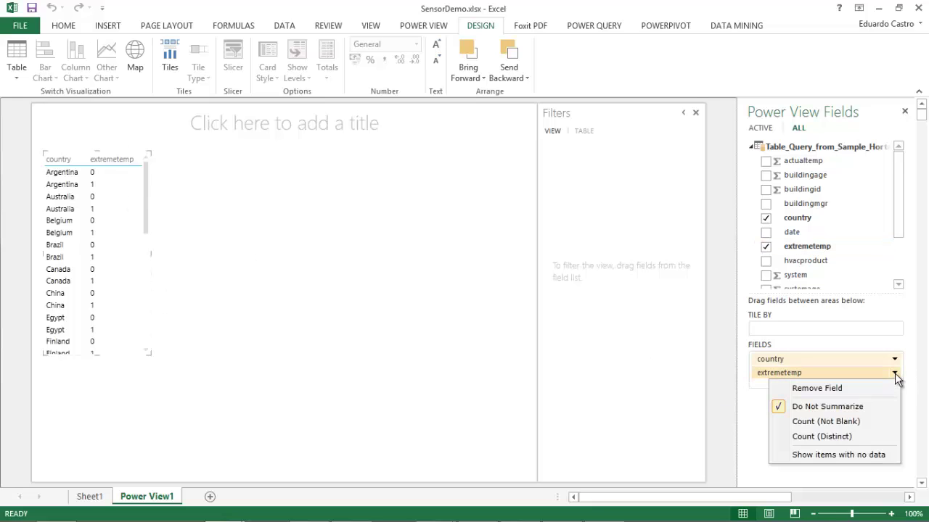
left_click(826, 425)
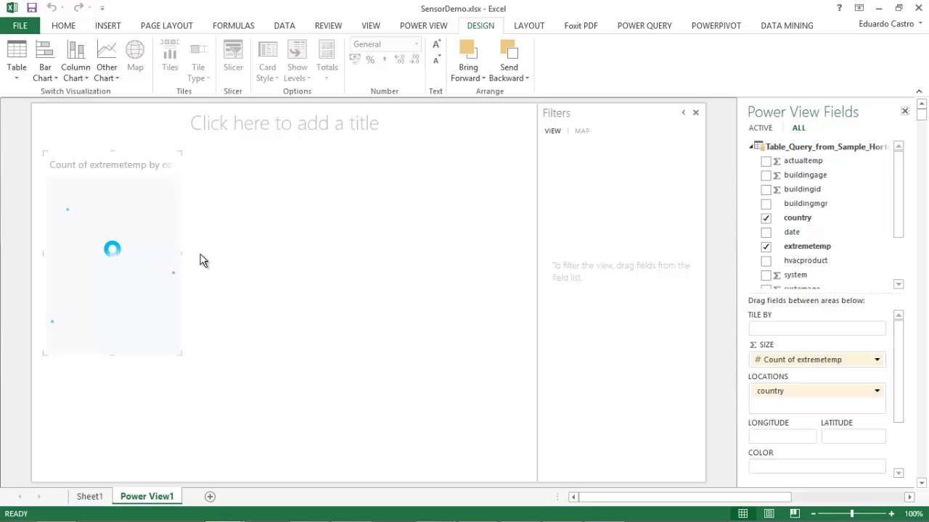
left_click(172, 150)
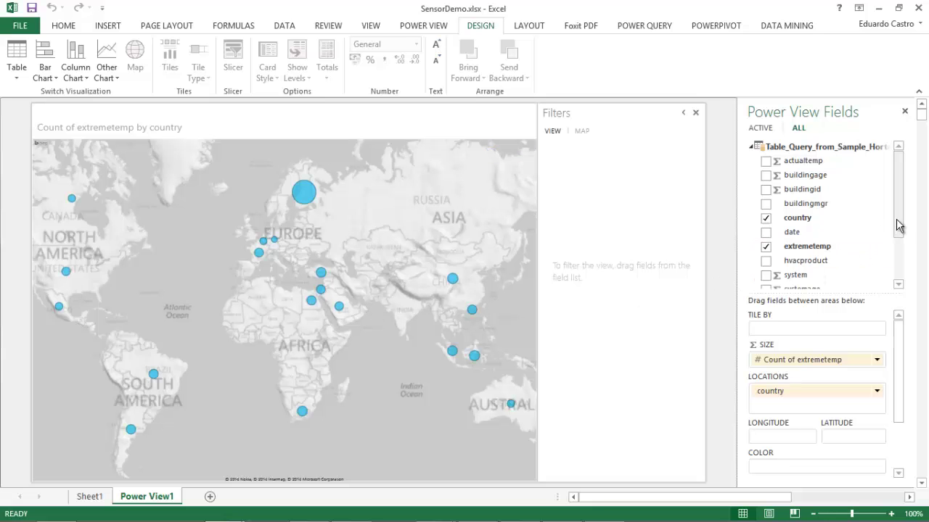
Size the map bubbles by Count of temprange
left_click_drag(898, 226, 893, 264)
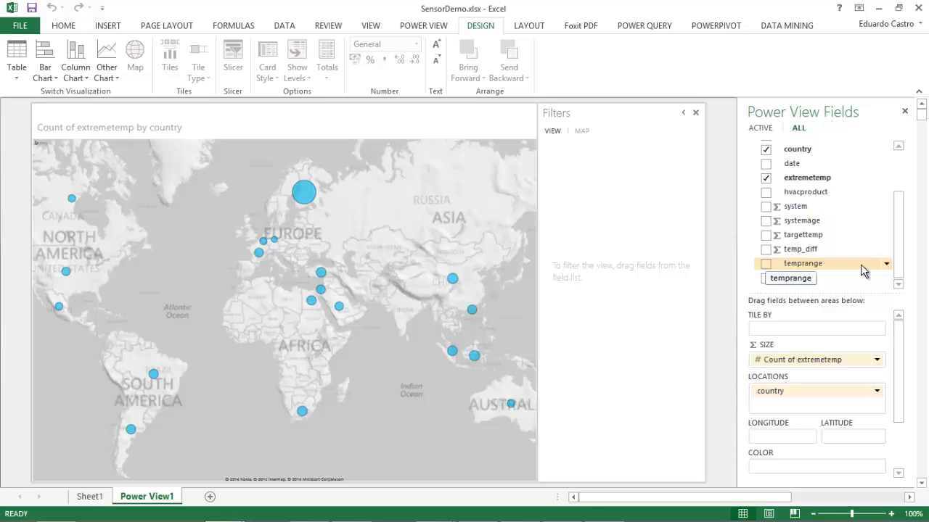
left_click(886, 264)
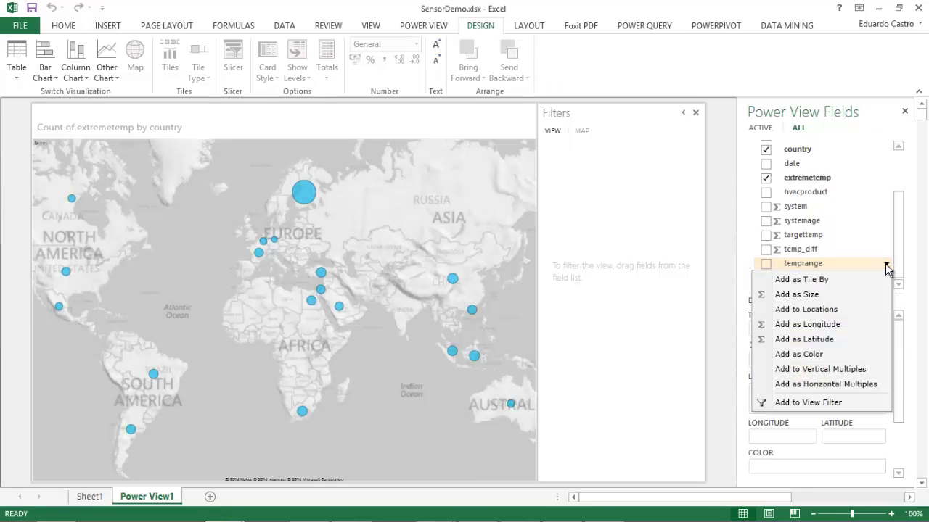
left_click(808, 294)
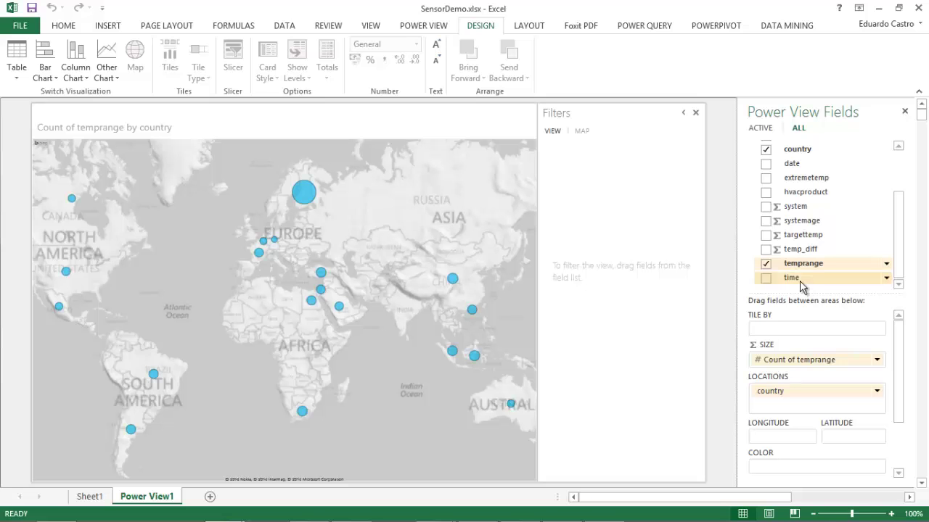
Add temprange as a view filter, try COLD and HOT, then clear it to show all
left_click_drag(805, 266, 605, 253)
left_click_drag(603, 248, 603, 252)
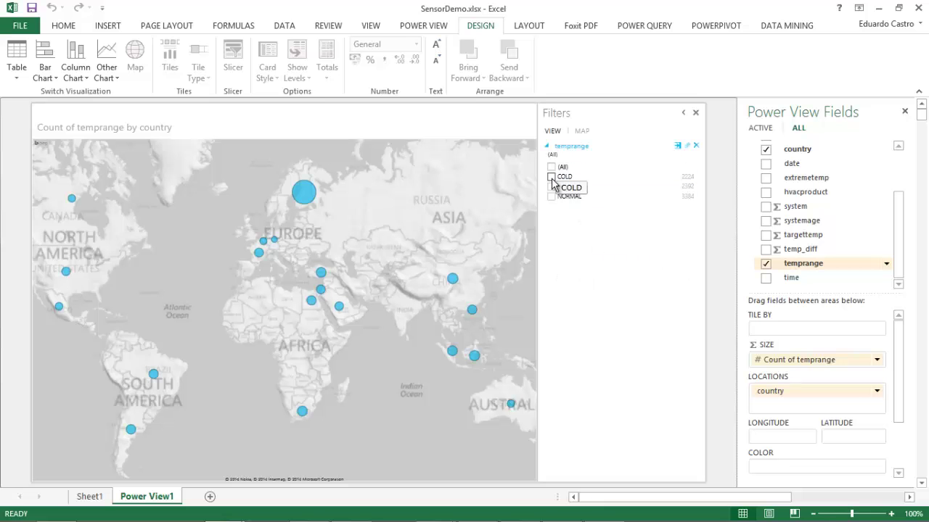
left_click(551, 177)
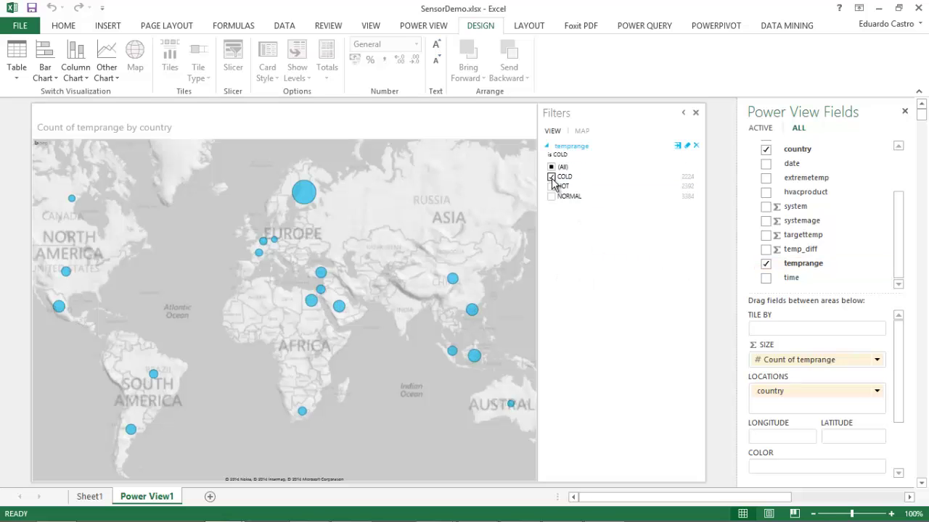
left_click(552, 186)
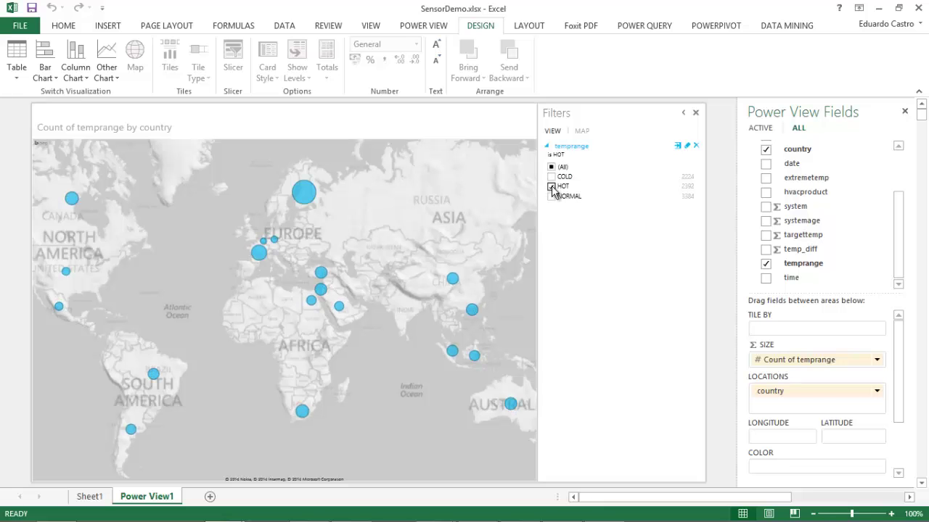
left_click(552, 187)
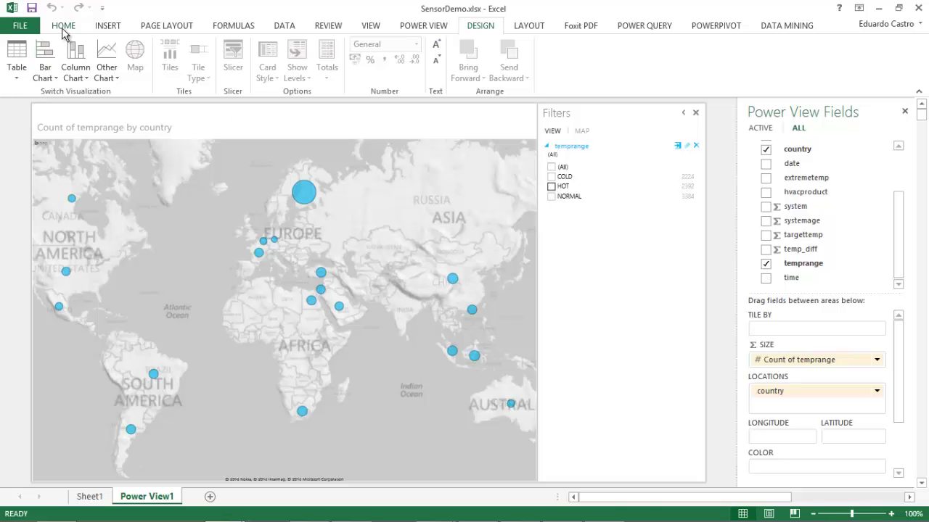
left_click(61, 28)
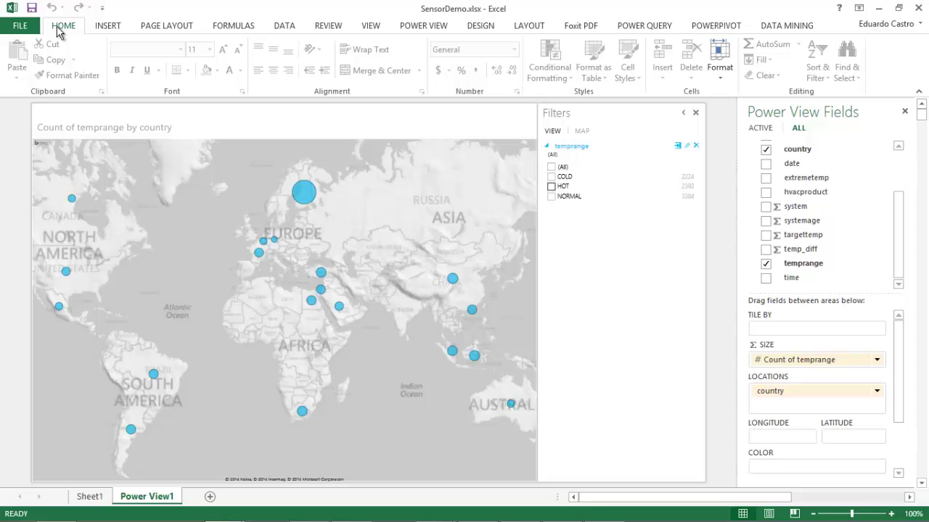
left_click(280, 28)
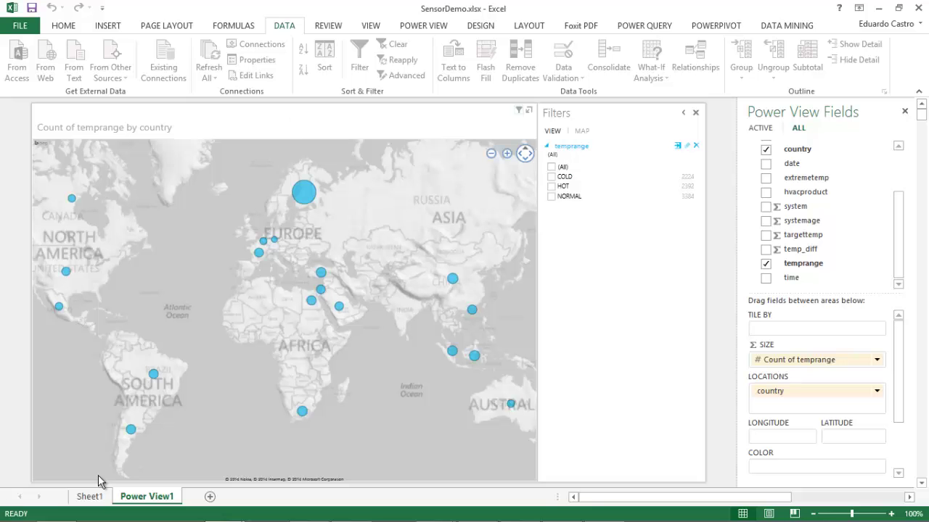
left_click(90, 496)
left_click(113, 275)
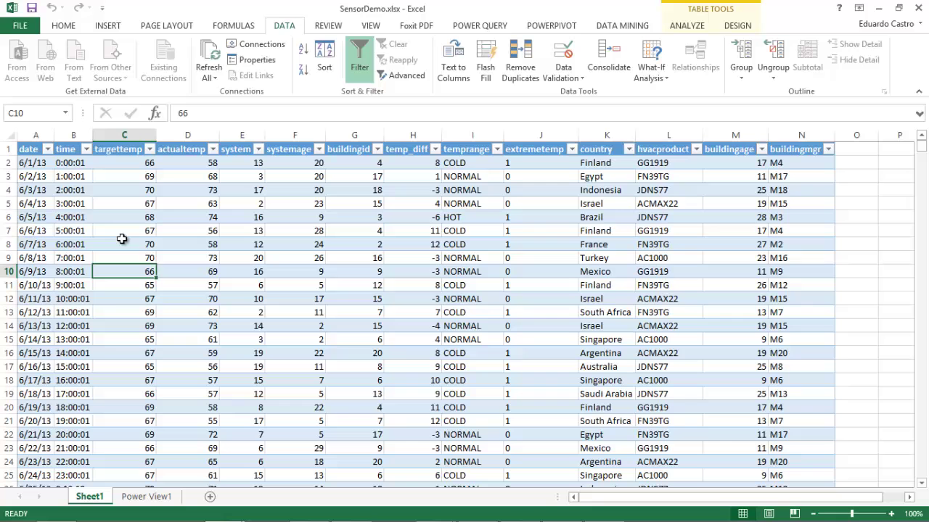
left_click(167, 188)
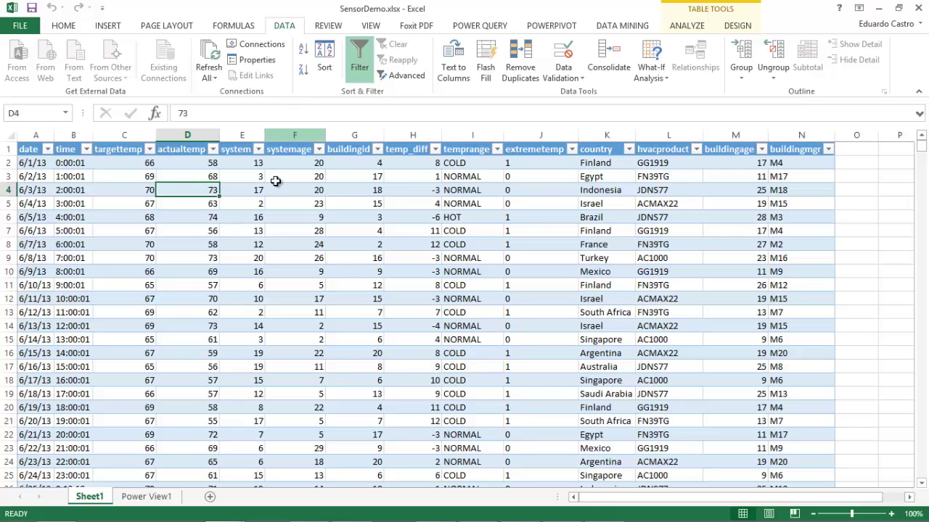
left_click(165, 497)
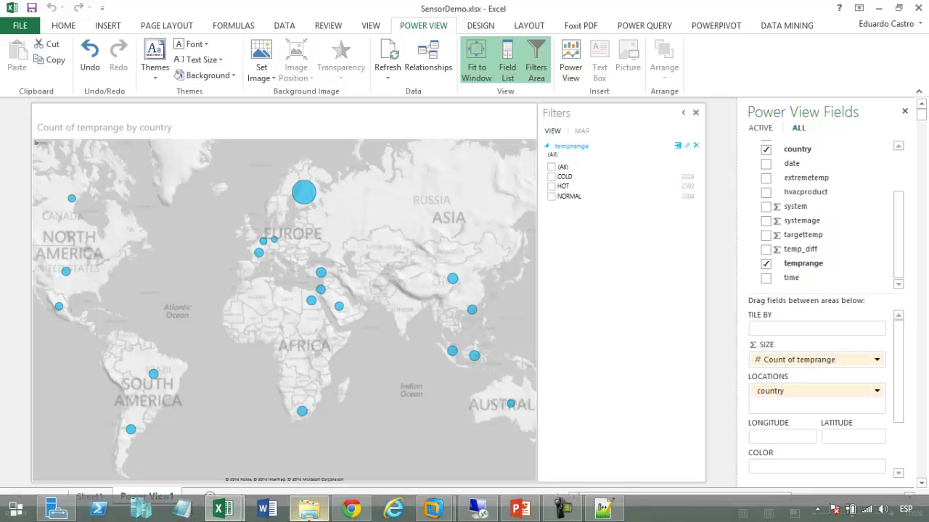
Glance at the 20140827 PowerView Big Data folder, then return to Hue's Temp Sensor query
left_click(309, 515)
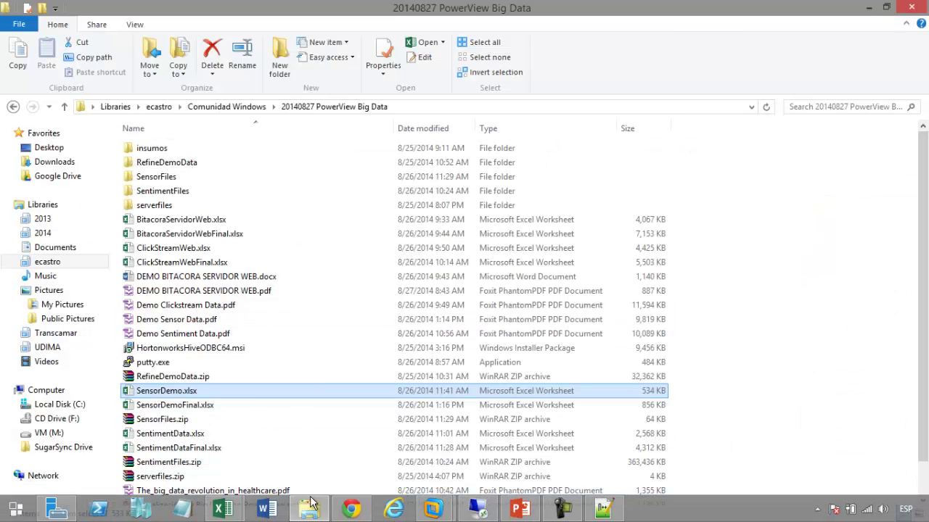
mouse_move(314, 516)
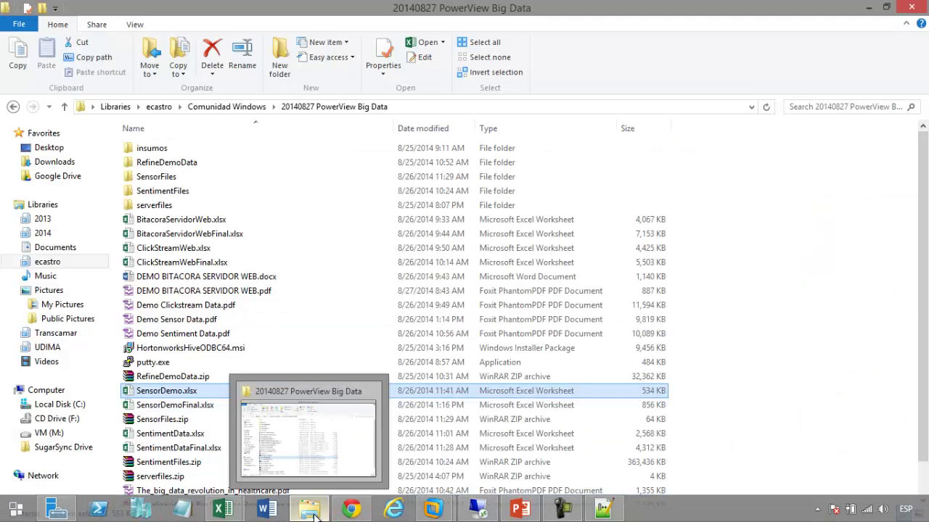
left_click(351, 509)
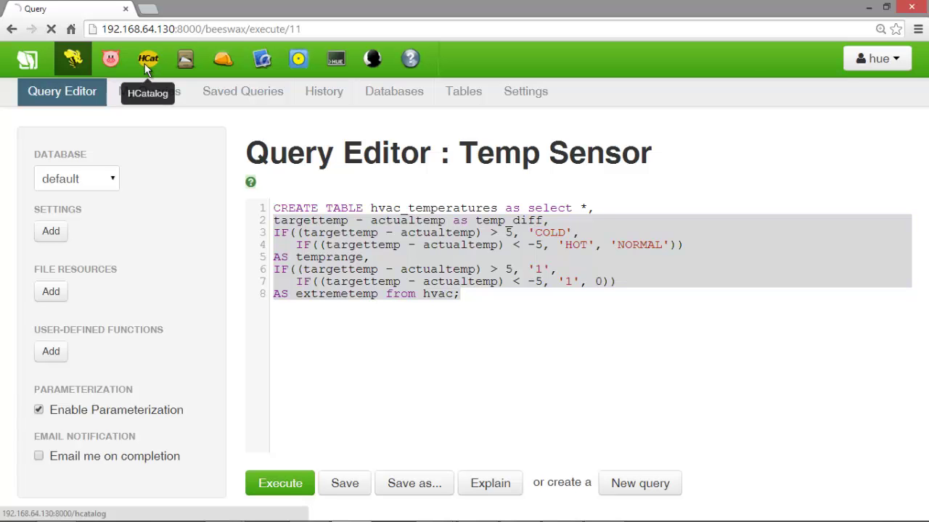
Browse the data rows of the hvac_temperatures table from the HCatalog table list
left_click(146, 65)
scroll(365, 379, "down", 2)
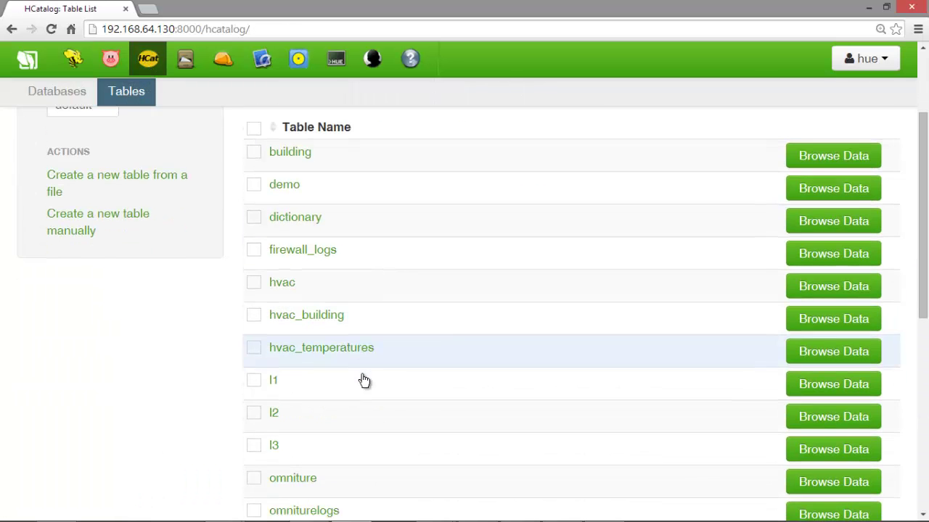
left_click(837, 353)
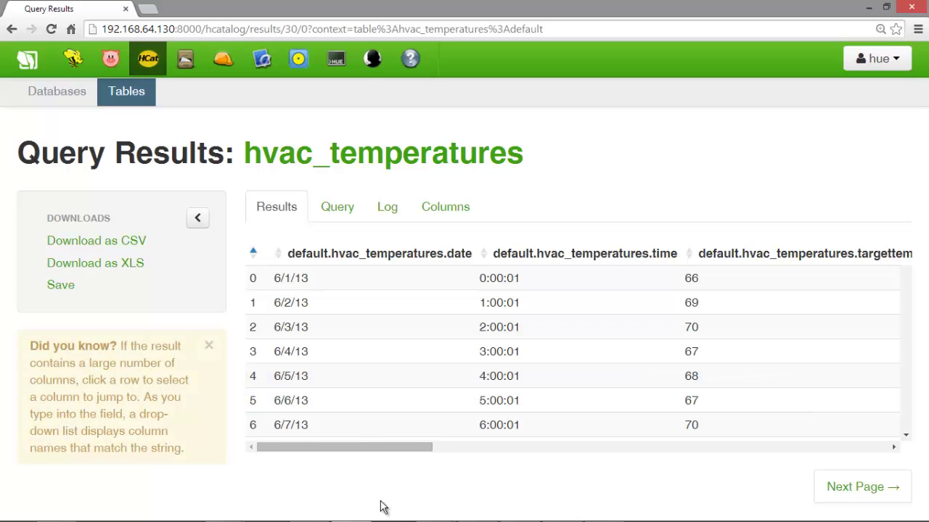
Switch back to the SensorDemo.xlsx Power View map of temprange counts by country
mouse_move(380, 516)
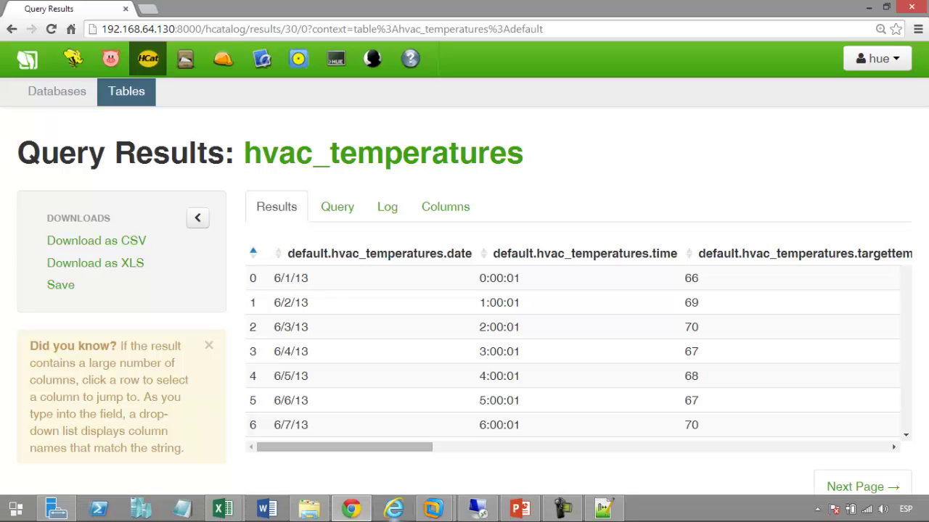
mouse_move(235, 513)
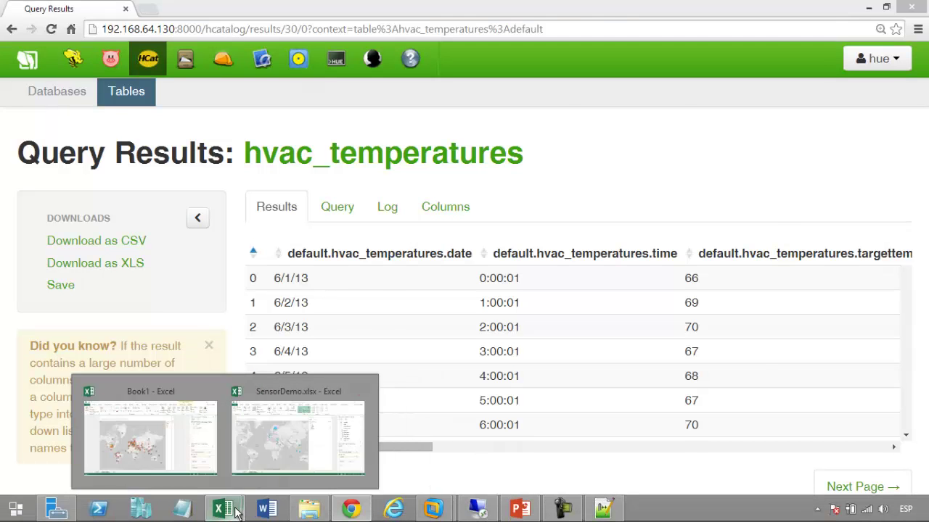
left_click(278, 434)
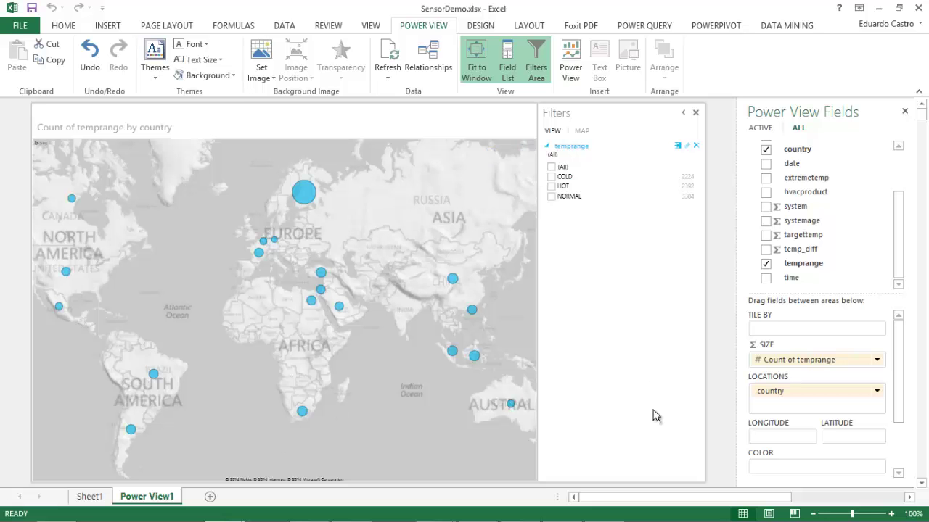
Present the PowerPoint deck from slide 17 through to the Microsoft BI Connectivity to Hadoop slide
mouse_move(614, 518)
left_click(532, 512)
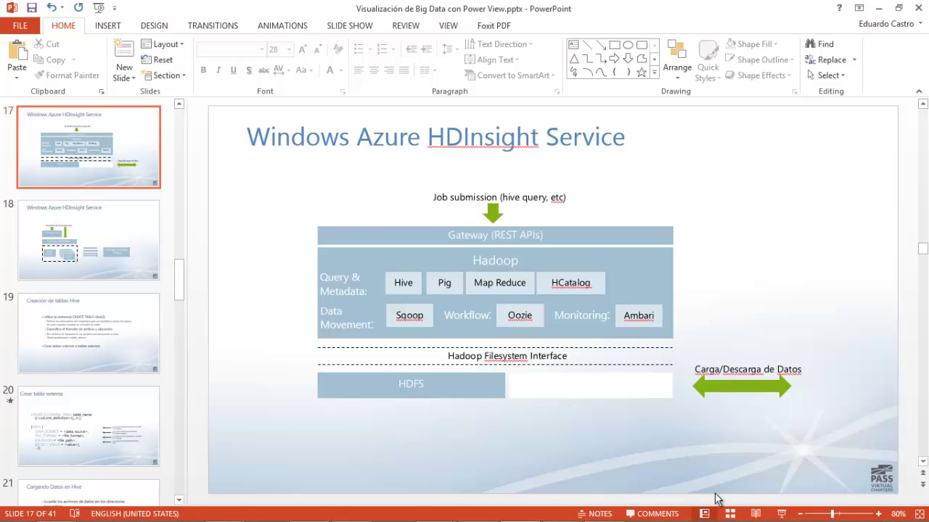
left_click(781, 514)
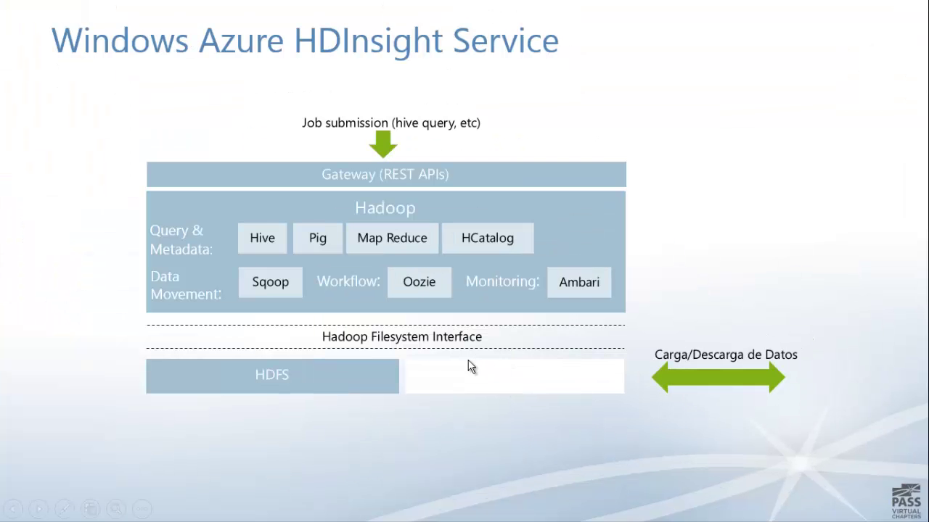
left_click(468, 366)
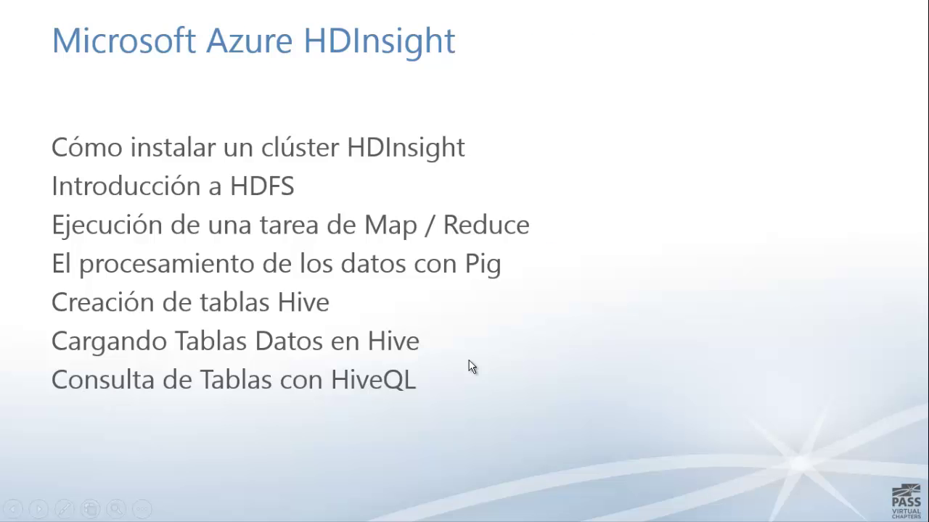
left_click(468, 366)
left_click(468, 366)
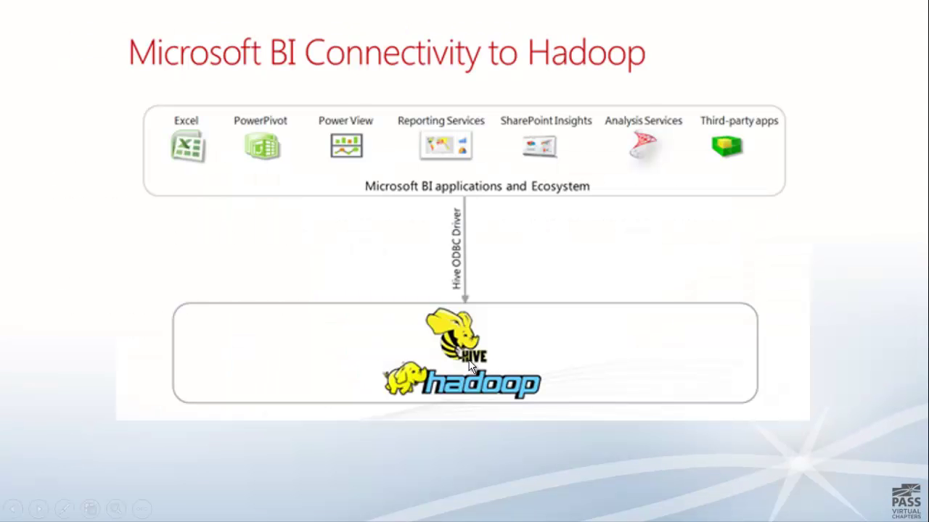